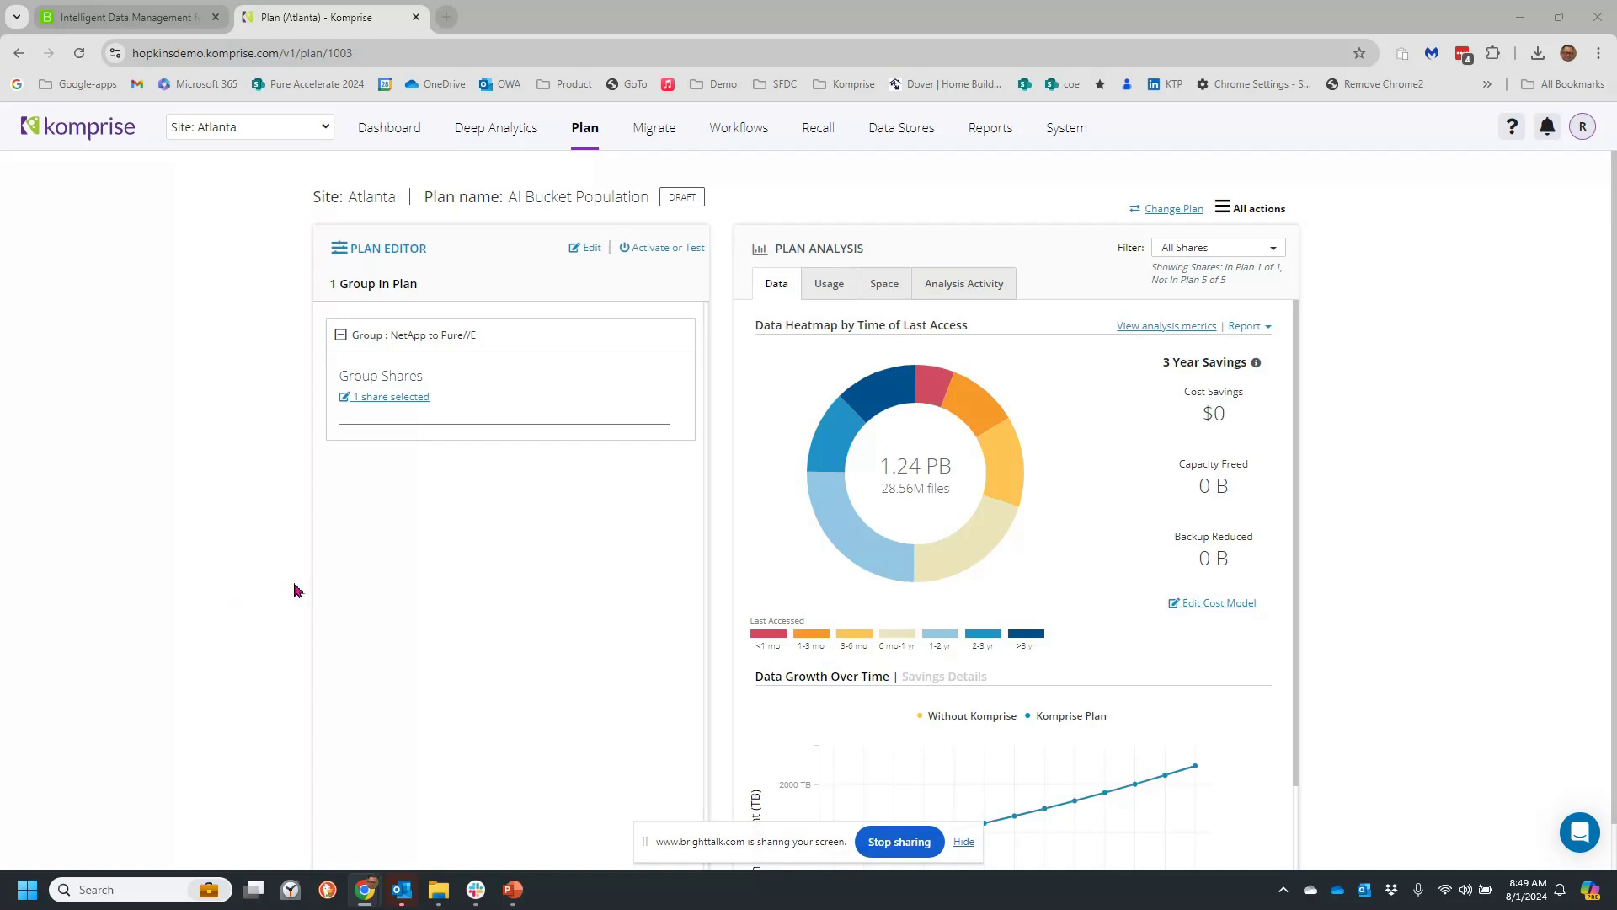
{"action": "left_click", "coordinate": [229, 128]}
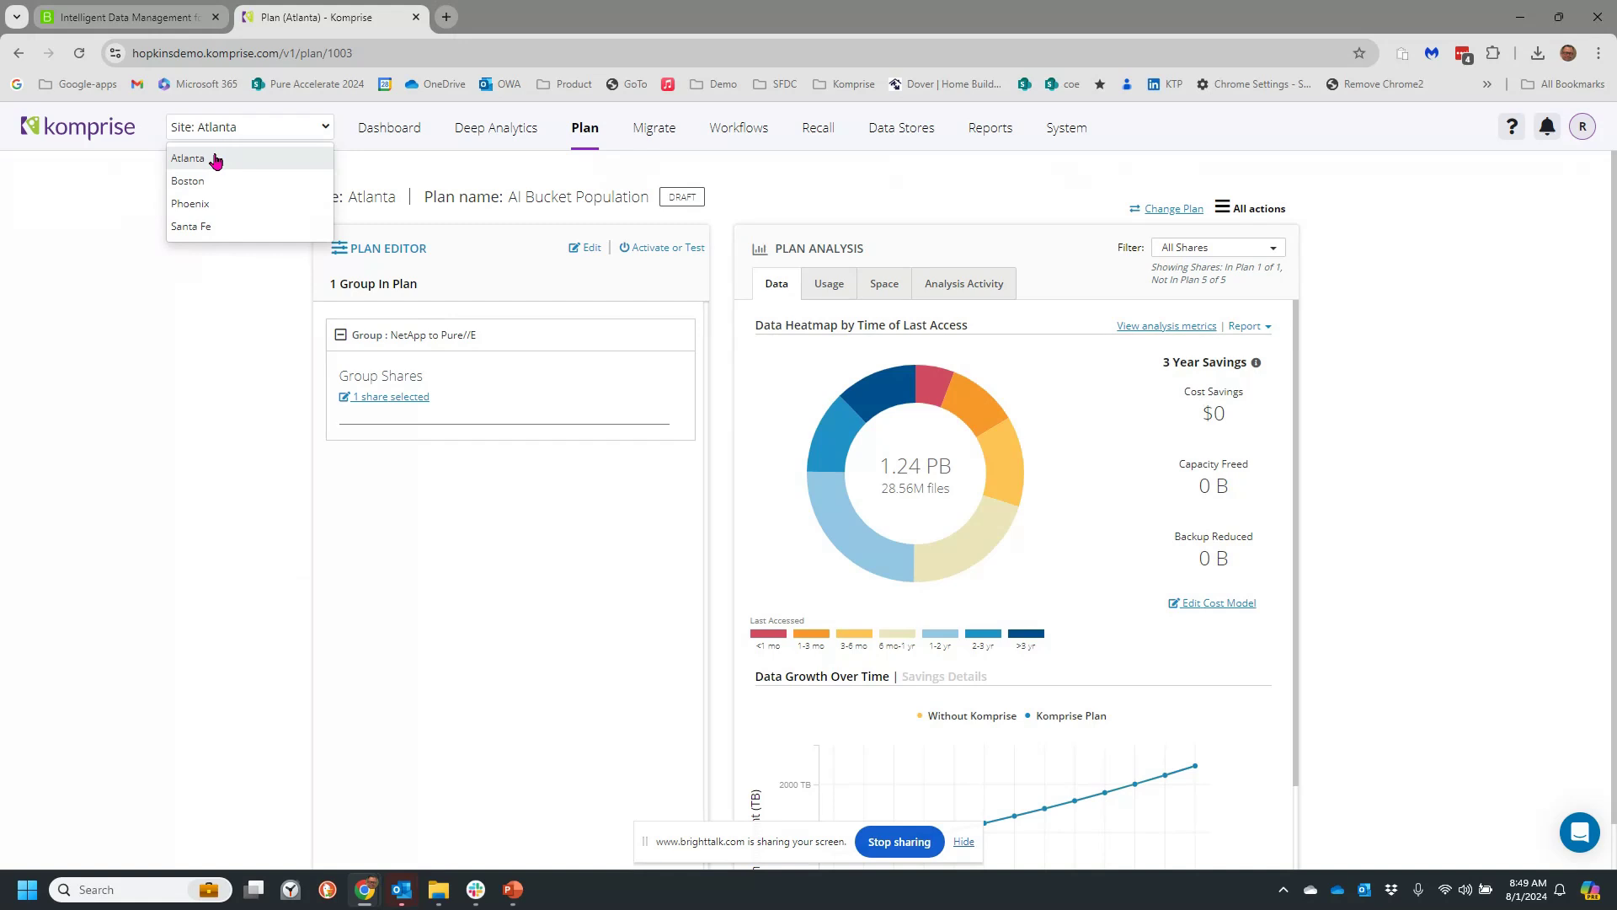
{"action": "left_click", "coordinate": [217, 158]}
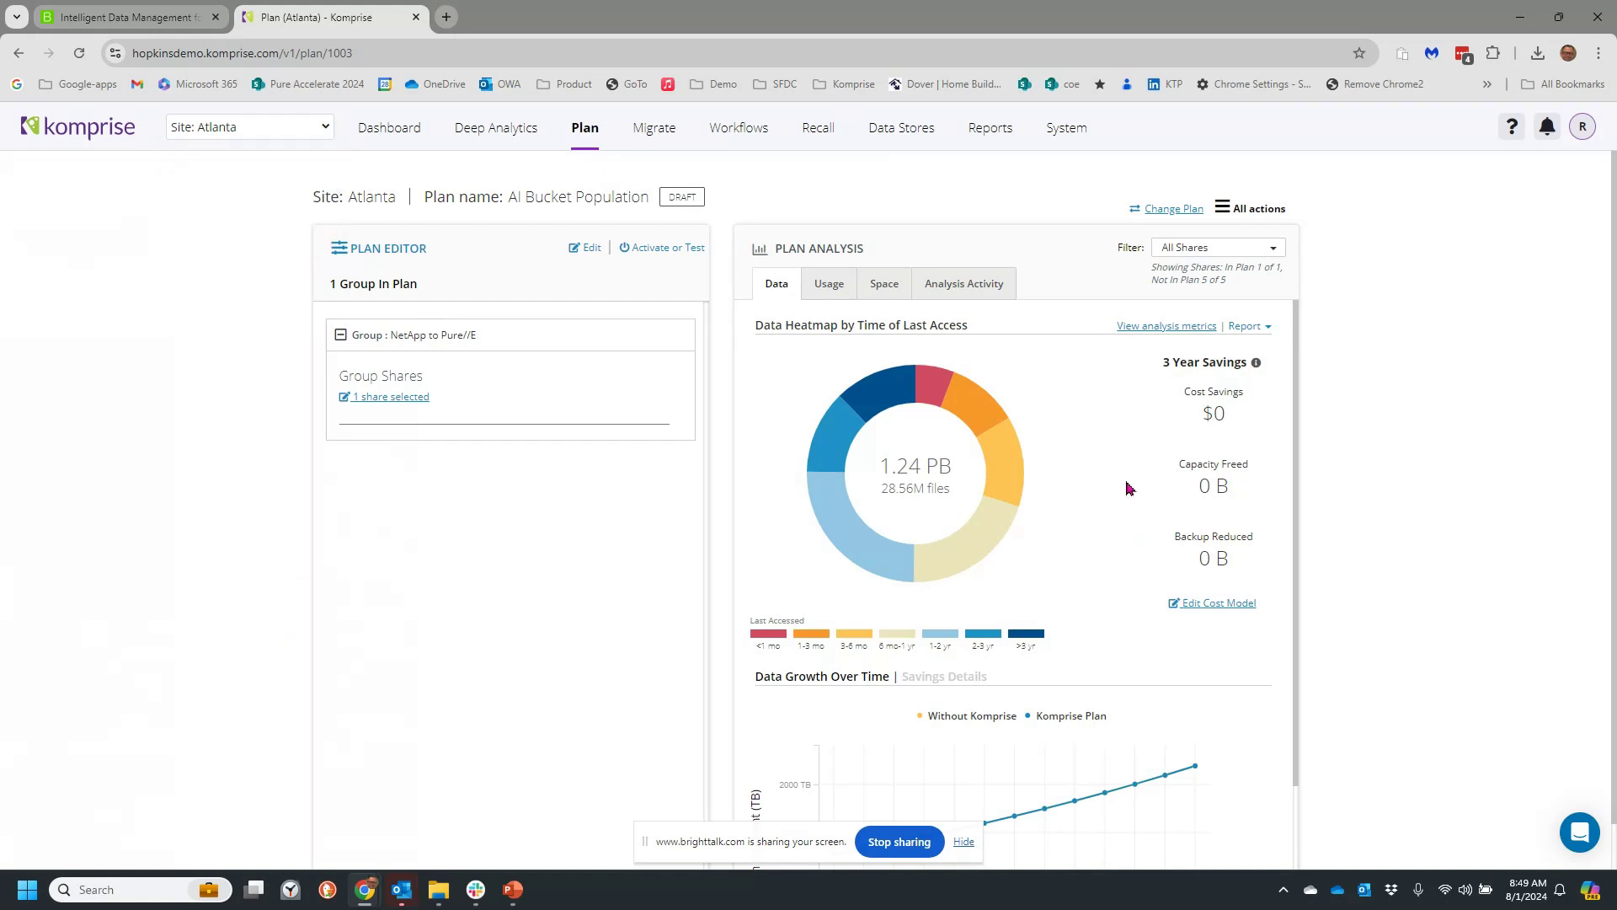
{"action": "scroll", "coordinate": [1129, 501], "scroll_direction": "down", "scroll_amount": 2}
{"action": "mouse_move", "coordinate": [958, 682]}
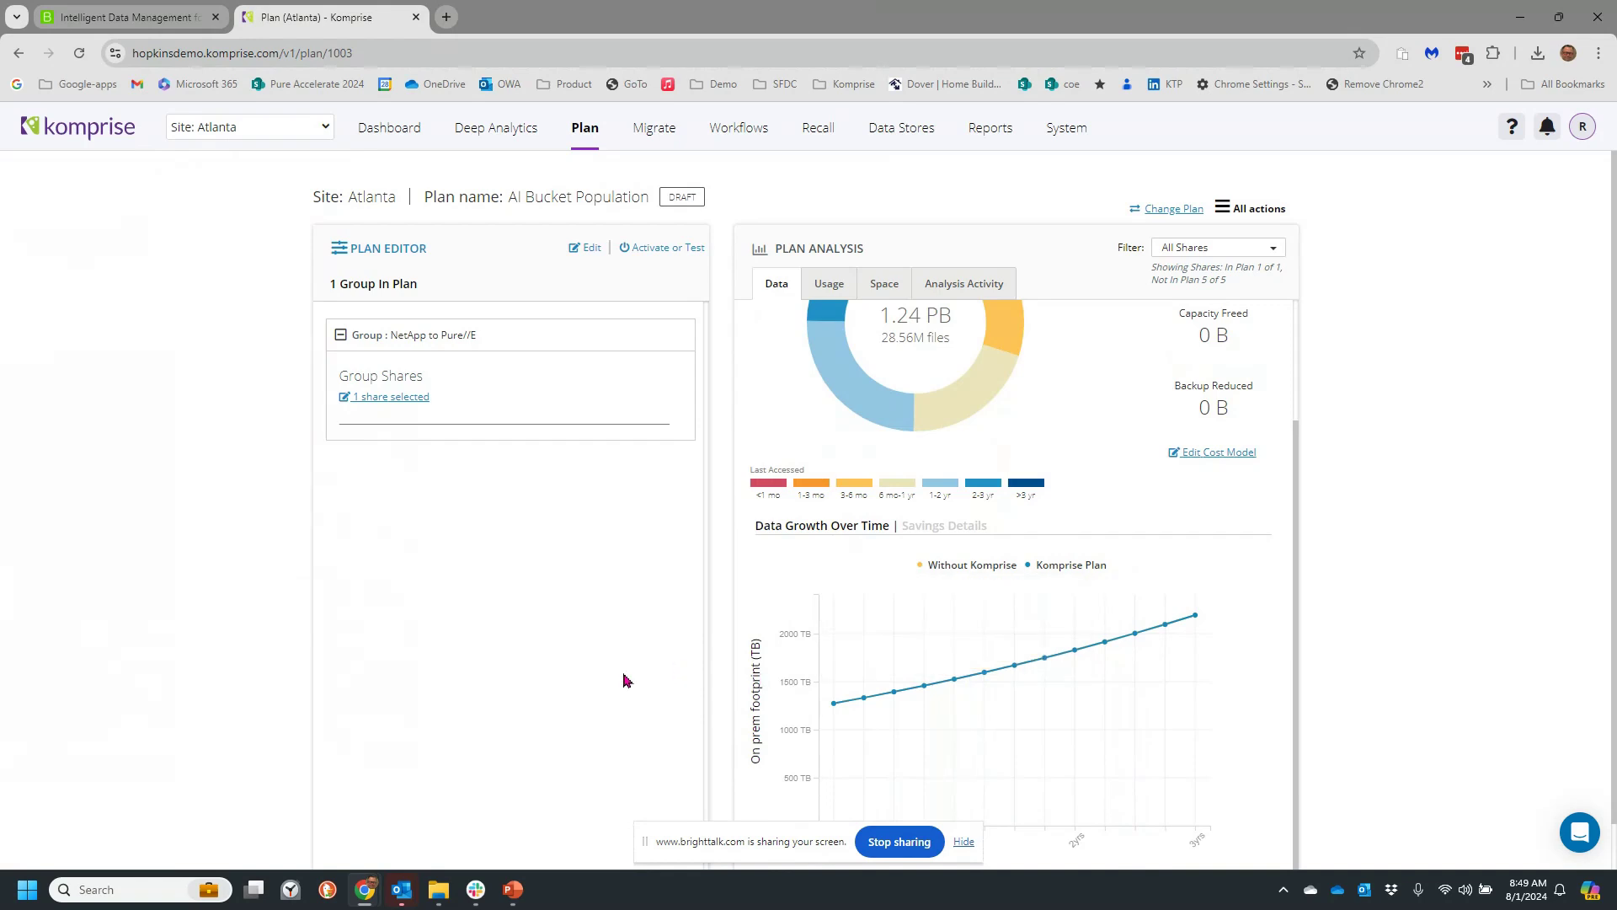
{"action": "scroll", "coordinate": [1254, 695], "scroll_direction": "up", "scroll_amount": 2}
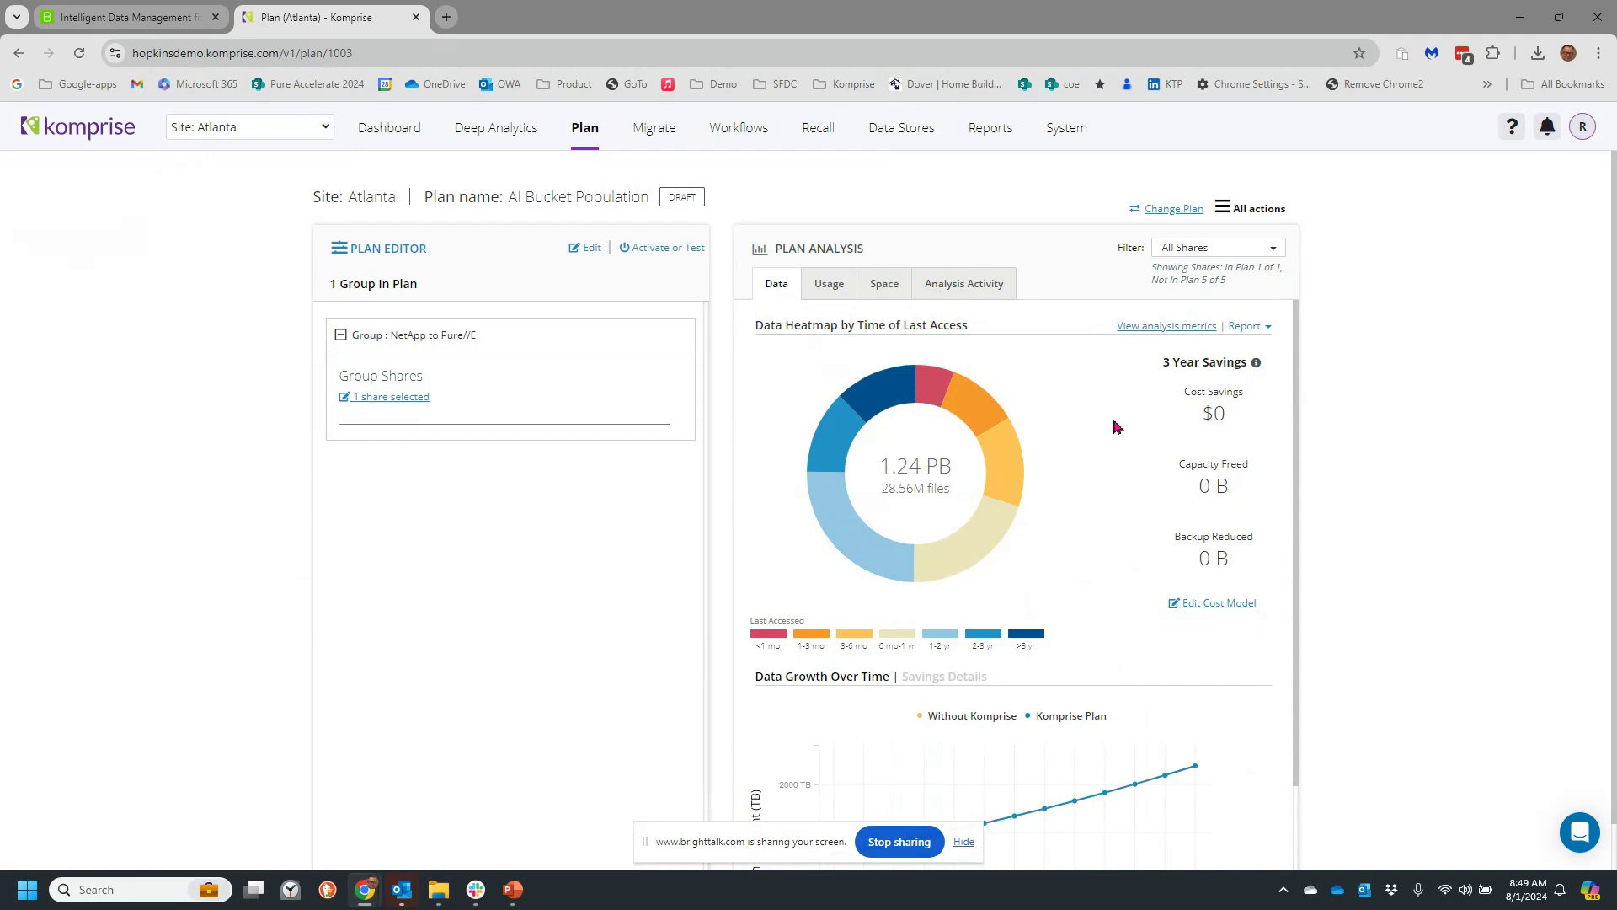
{"action": "left_click_drag", "start_coordinate": [860, 321], "coordinate": [983, 334]}
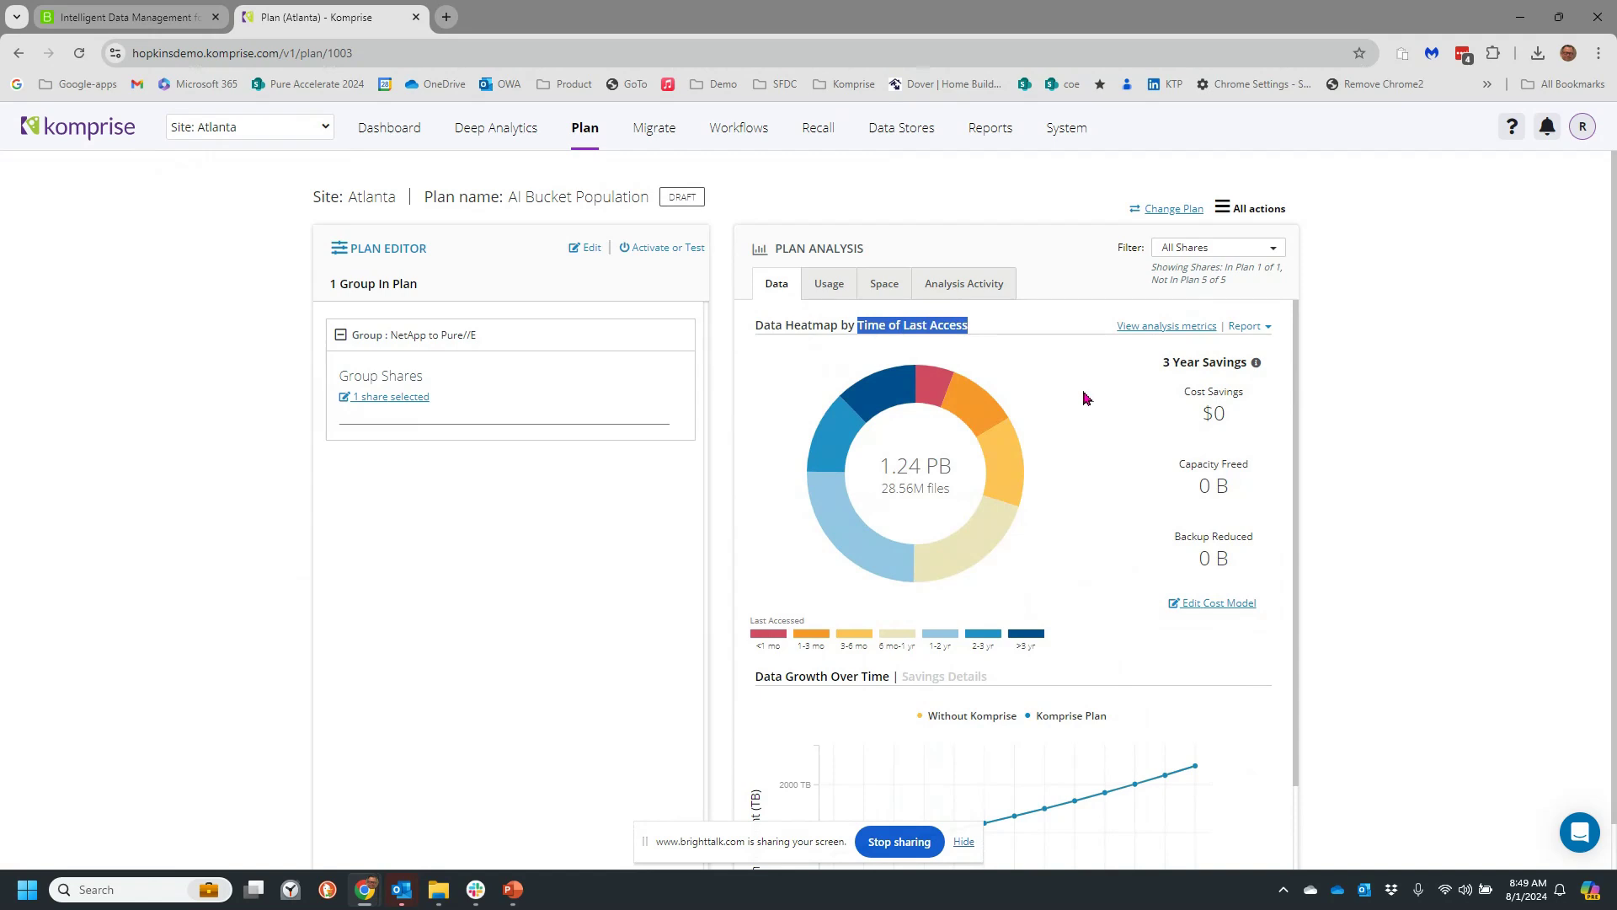
Step: Show the Atlanta data stores and expand Corp Isilon-C01, System, Corp NA9-C01 and Corp PureFB
{"action": "mouse_move", "coordinate": [871, 391]}
{"action": "mouse_move", "coordinate": [973, 558]}
{"action": "mouse_move", "coordinate": [945, 384]}
{"action": "left_click", "coordinate": [907, 133]}
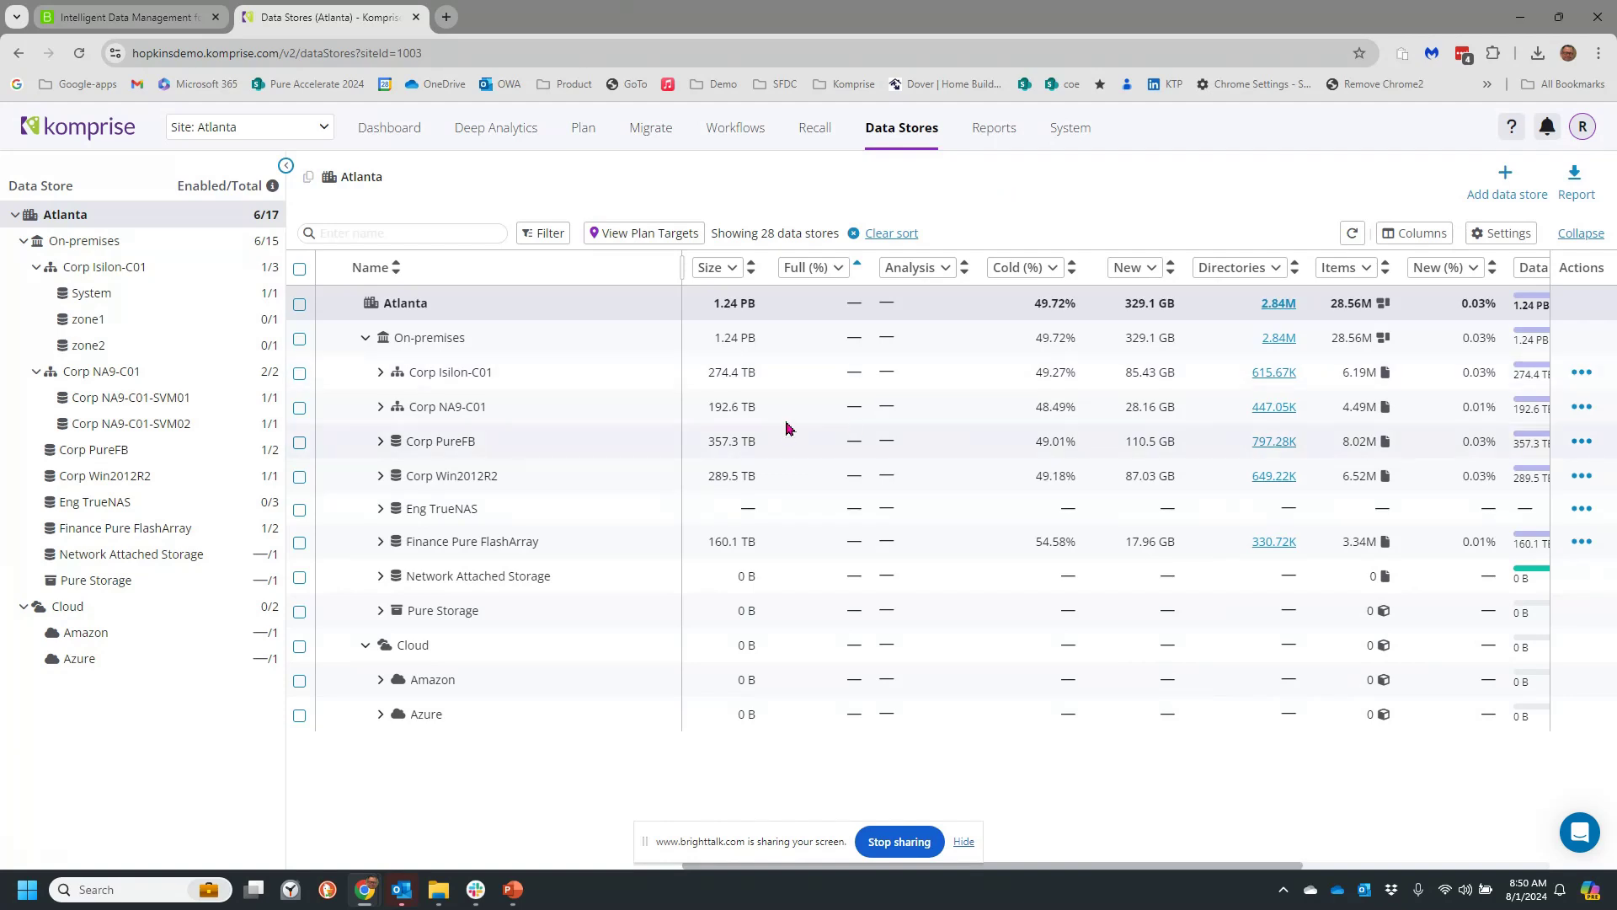
{"action": "left_click", "coordinate": [380, 373]}
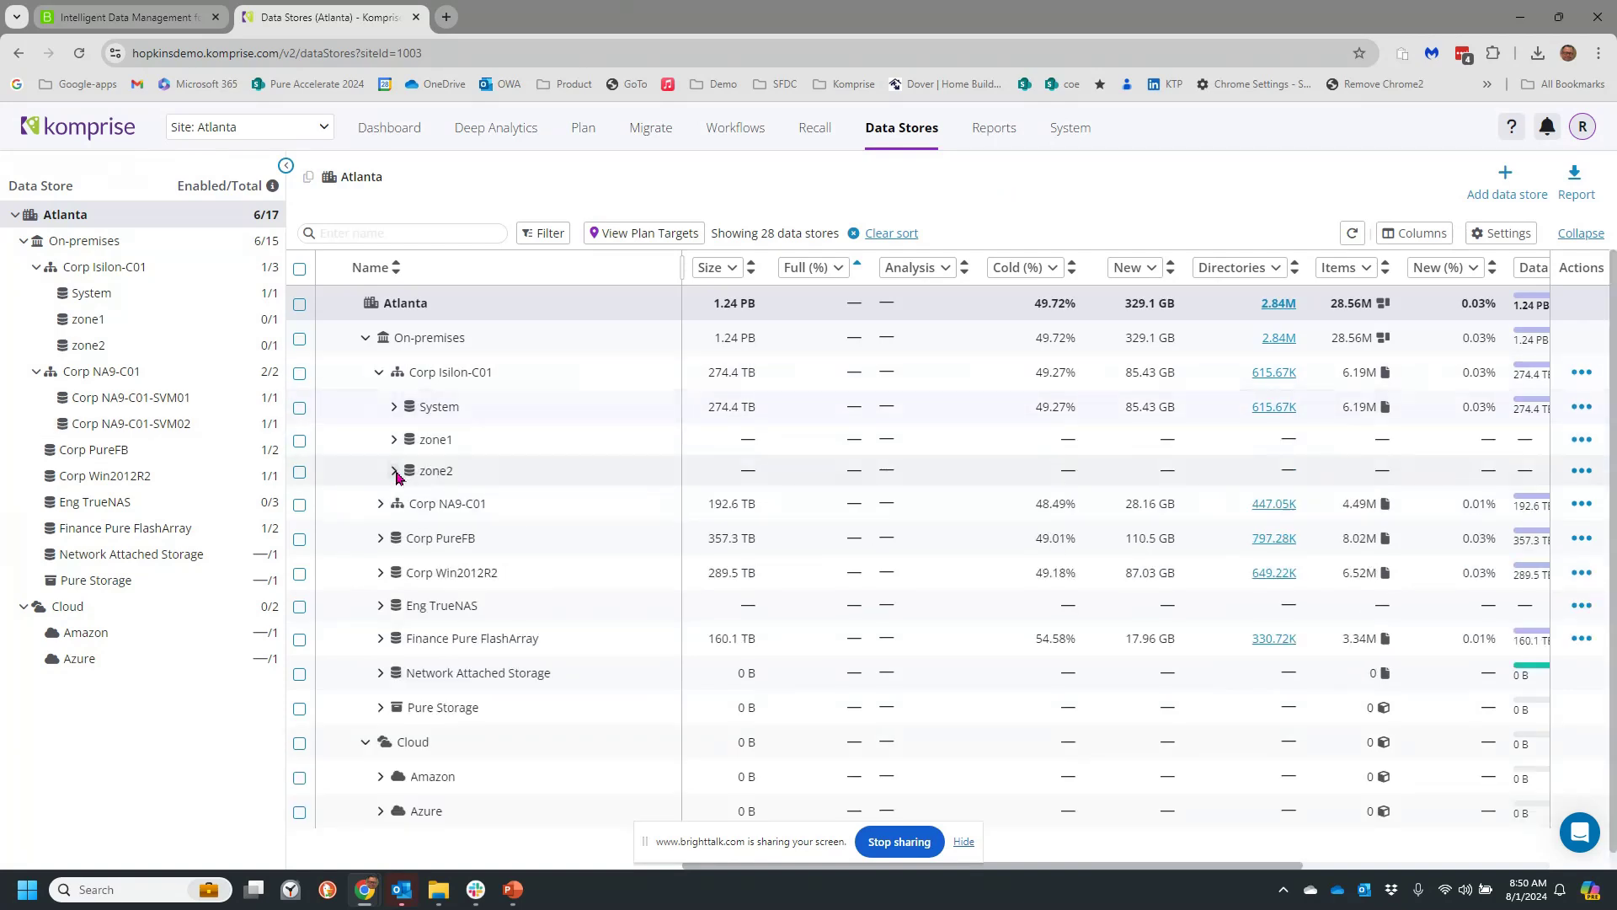
{"action": "left_click", "coordinate": [393, 407]}
{"action": "left_click", "coordinate": [381, 538]}
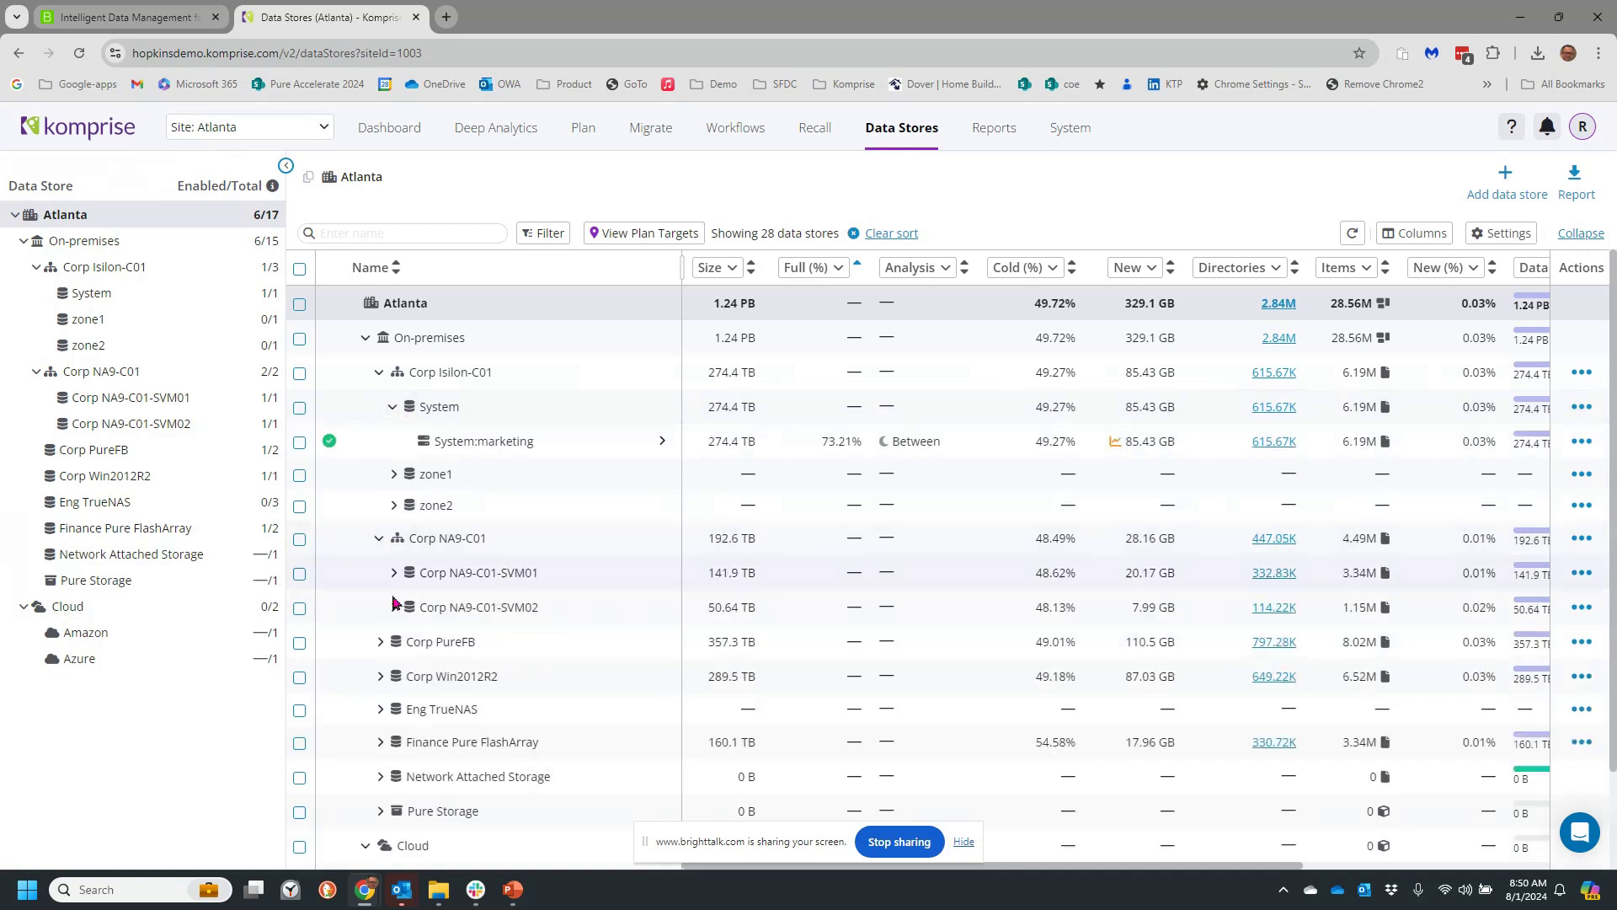
{"action": "left_click", "coordinate": [380, 642]}
Step: Expand NA9's SVM01 and SVM02 to reveal Sales and support shares, briefly expand zone1 and zone2, and open the filter options
{"action": "left_click", "coordinate": [394, 573]}
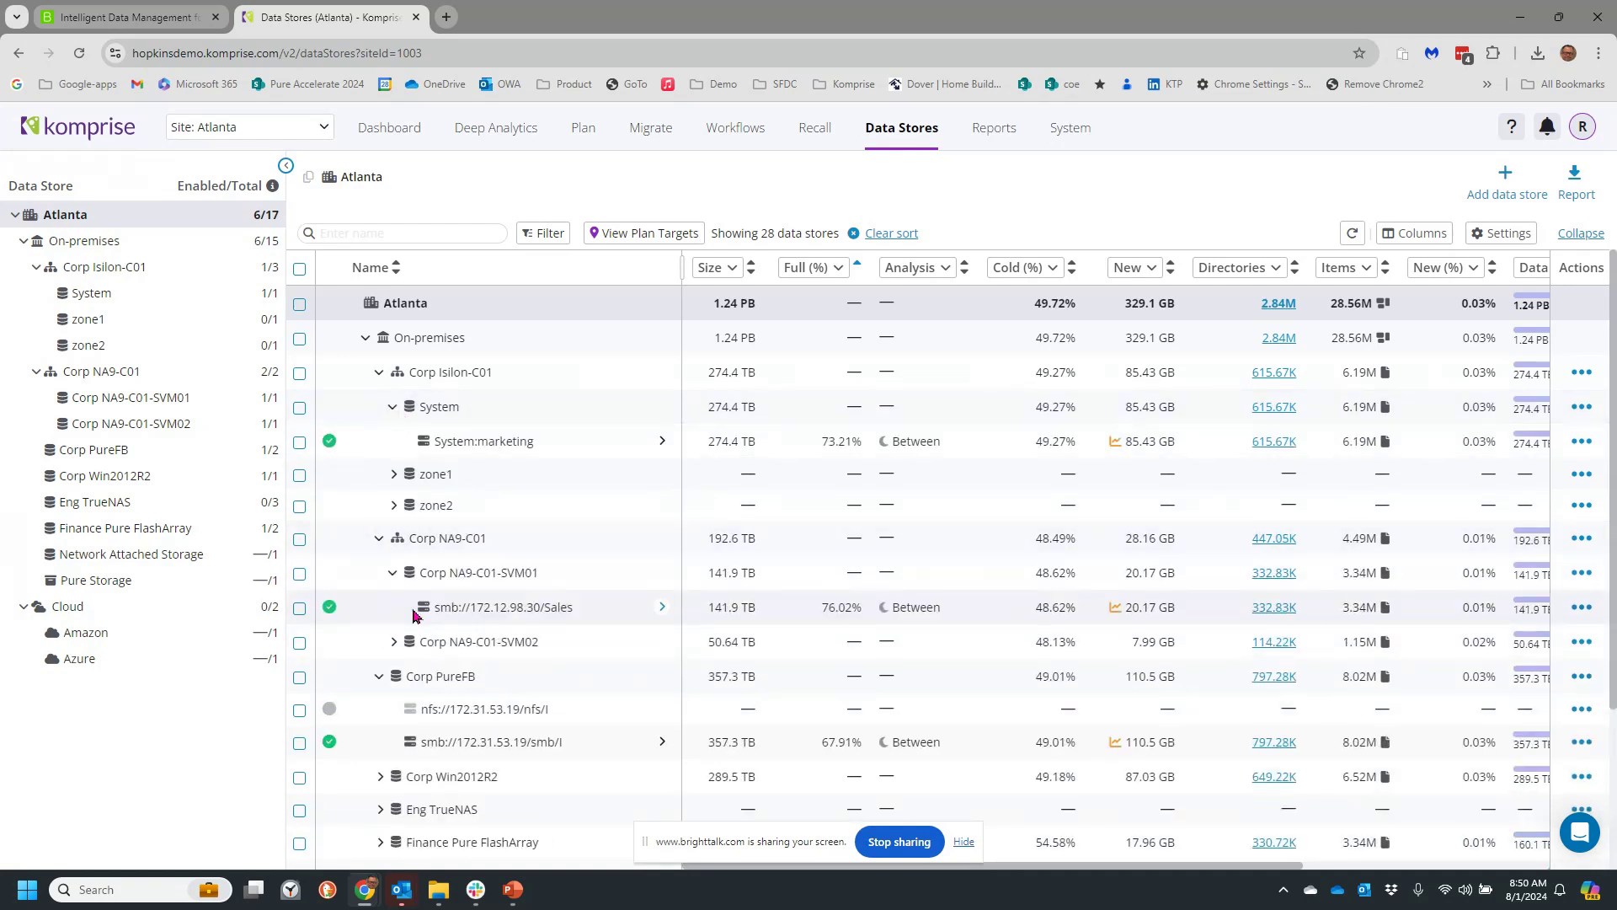
{"action": "left_click", "coordinate": [394, 643]}
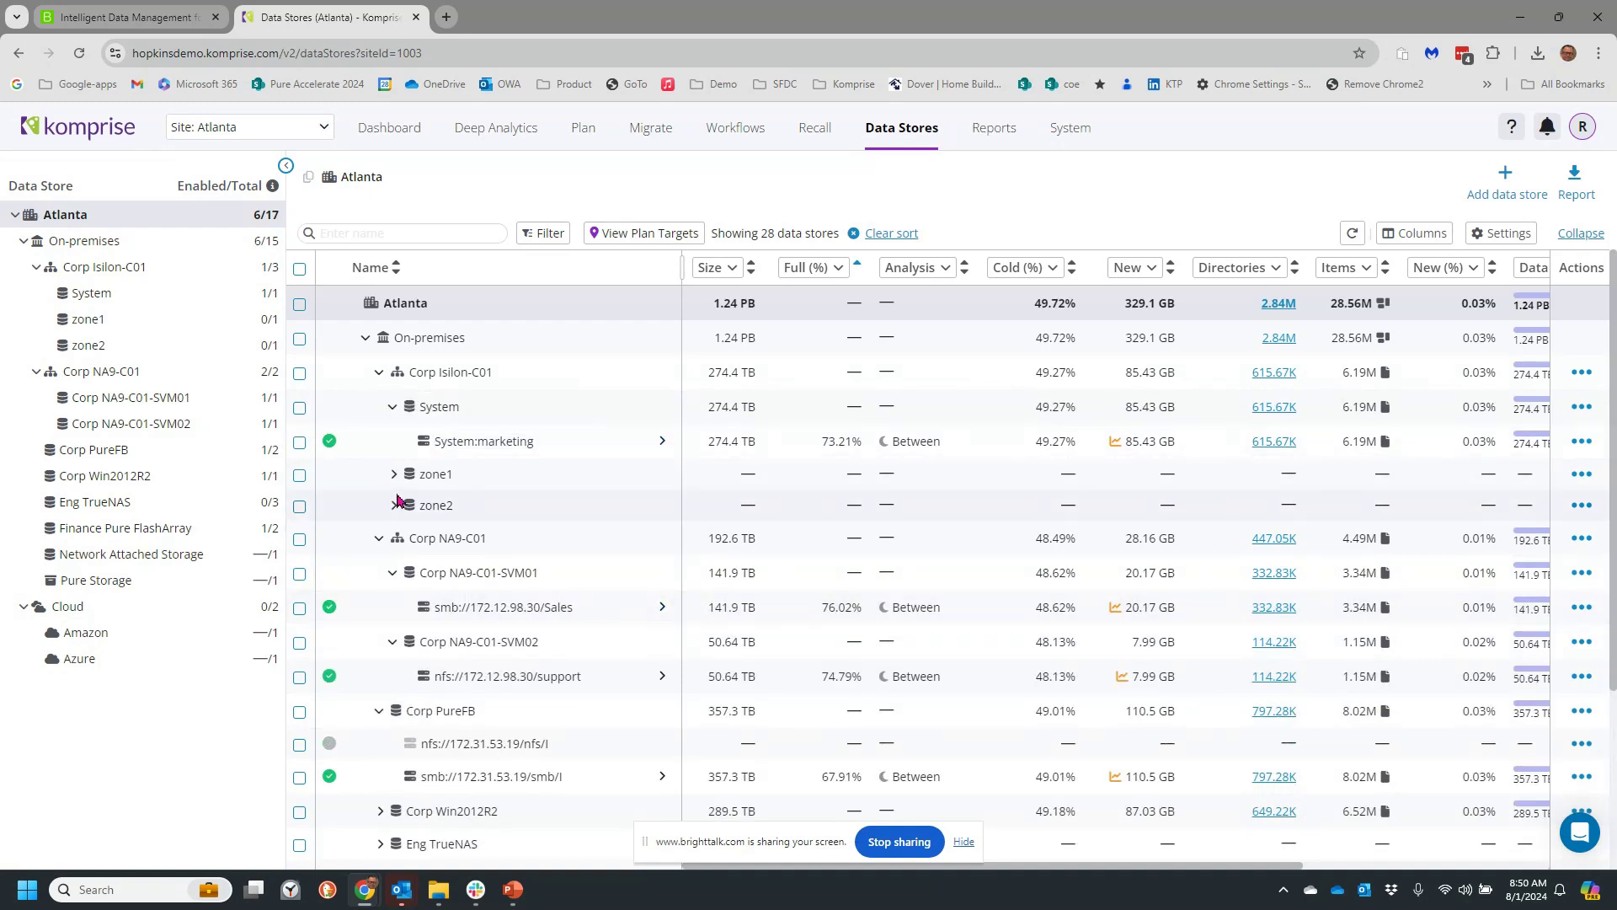
{"action": "left_click", "coordinate": [394, 477]}
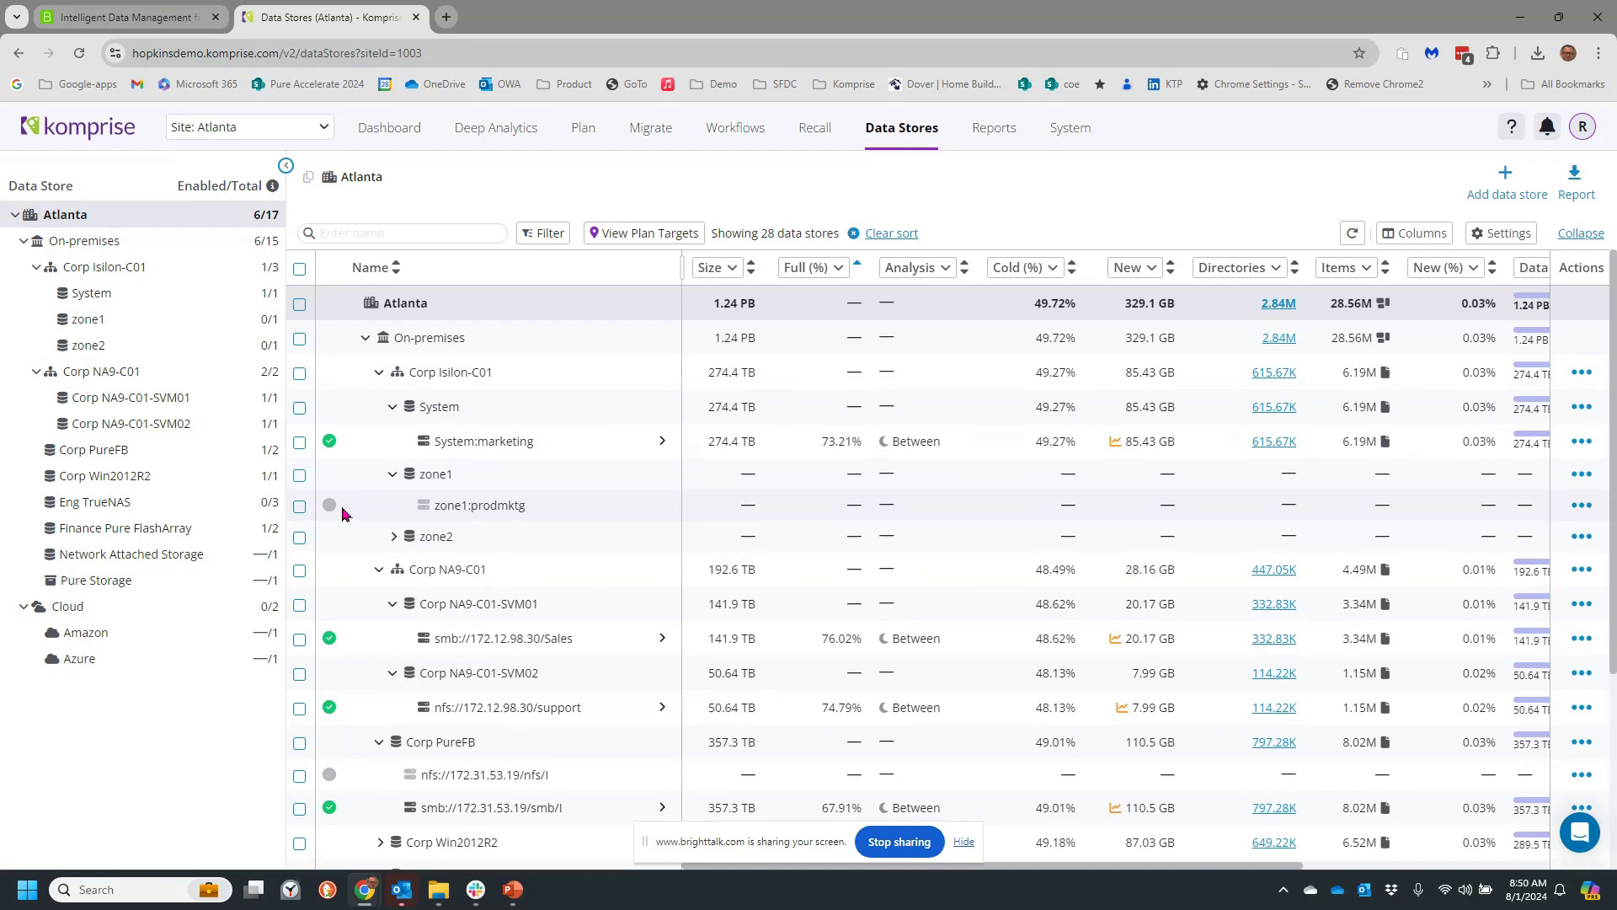
{"action": "left_click", "coordinate": [394, 536]}
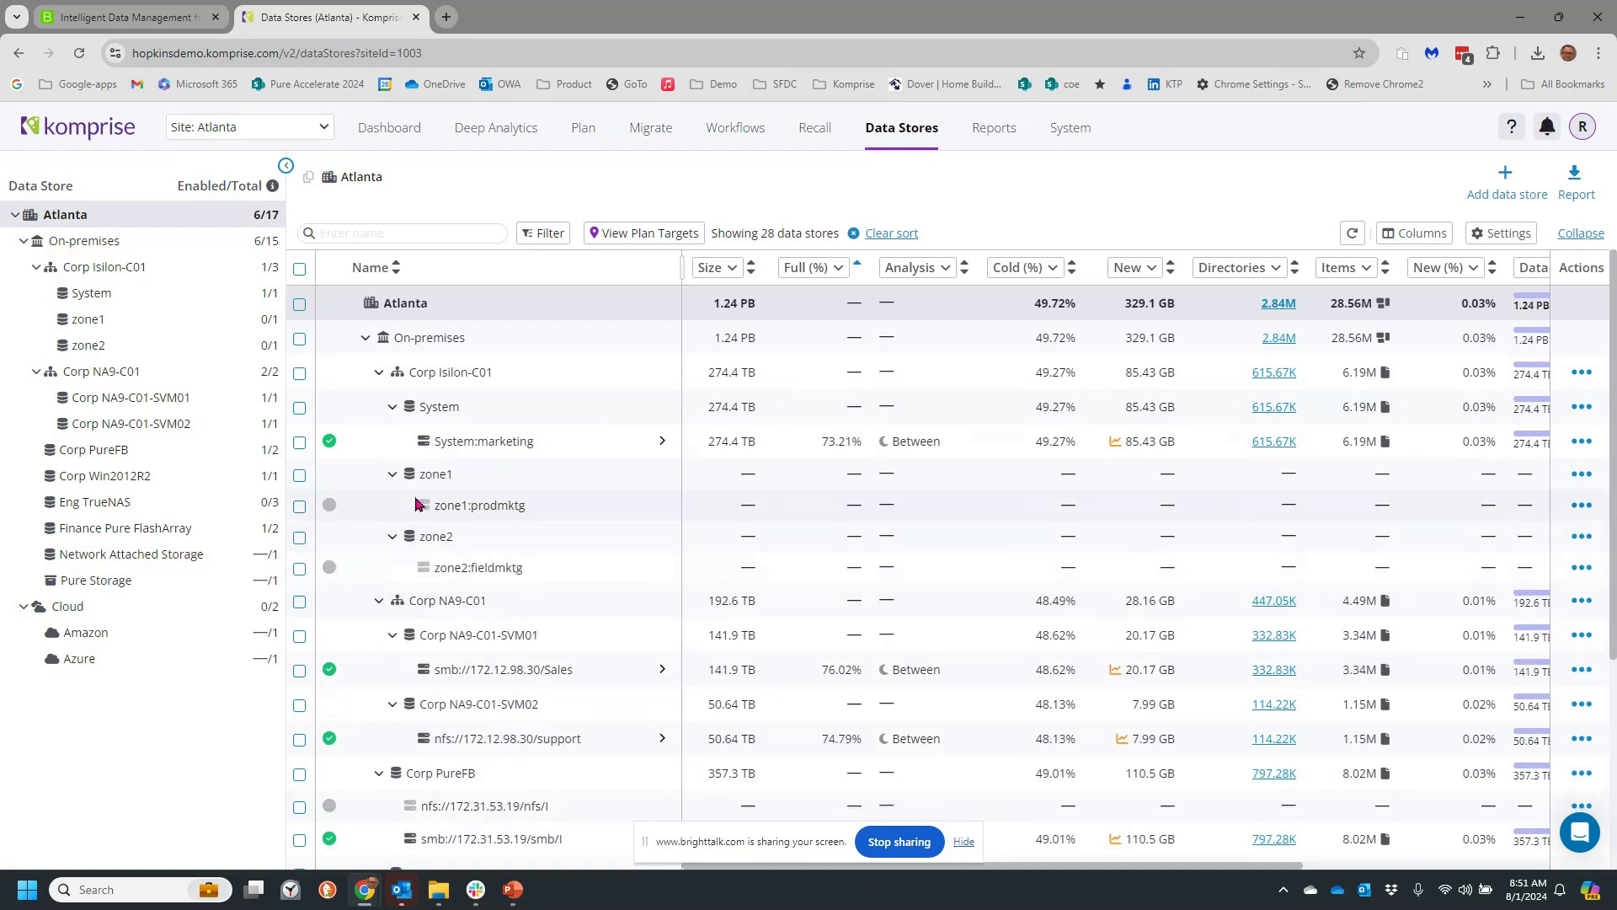
{"action": "left_click", "coordinate": [394, 536]}
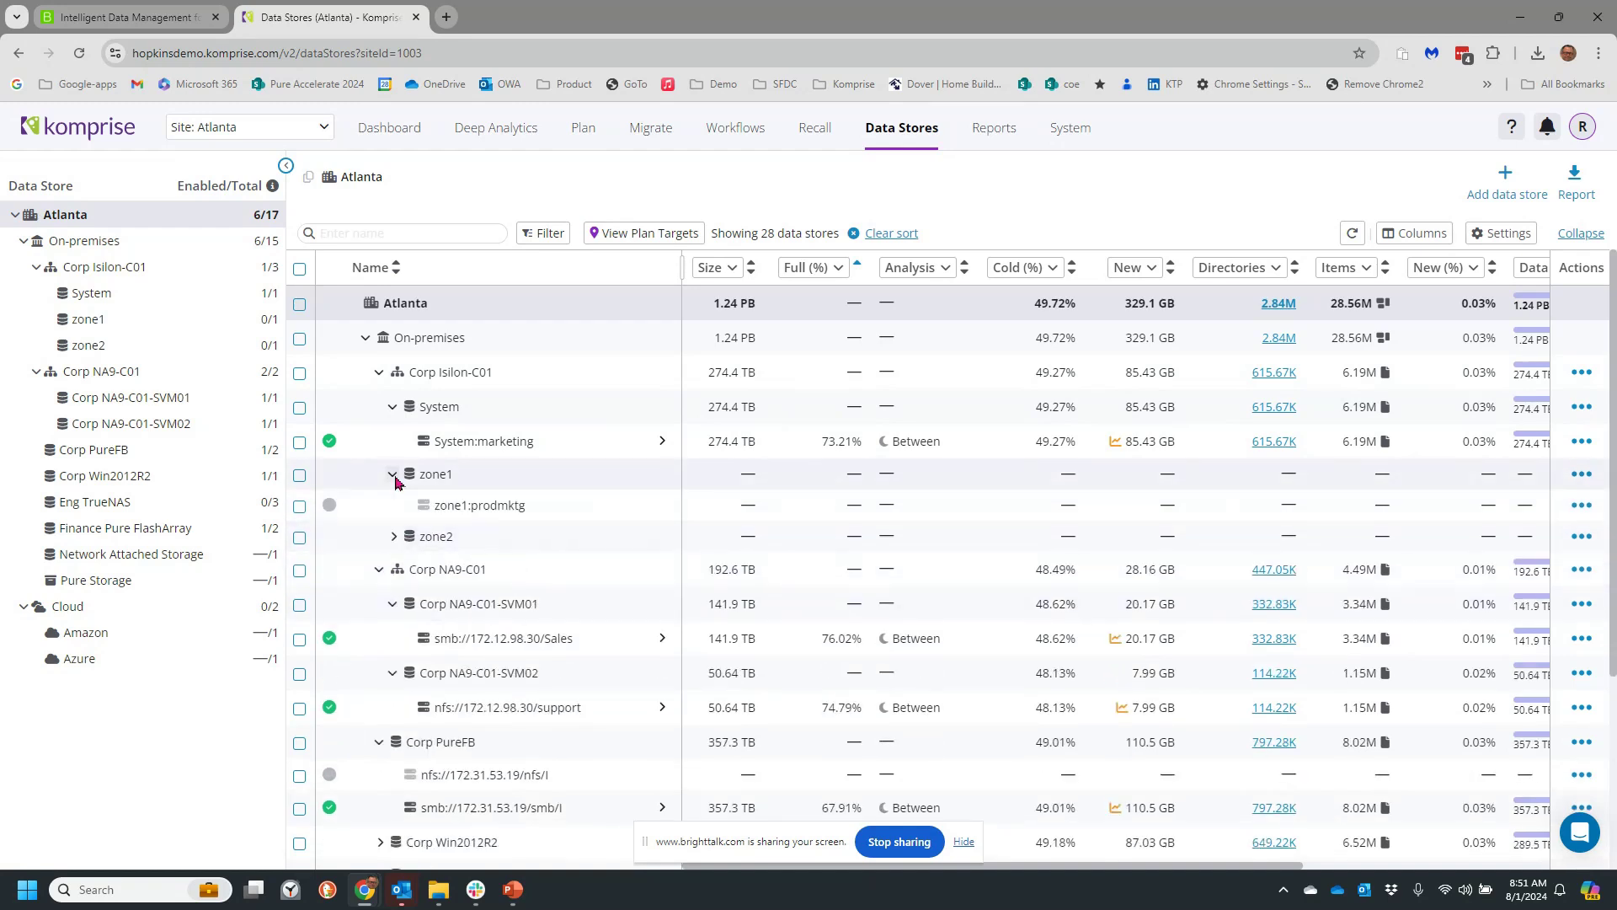
{"action": "left_click", "coordinate": [395, 477]}
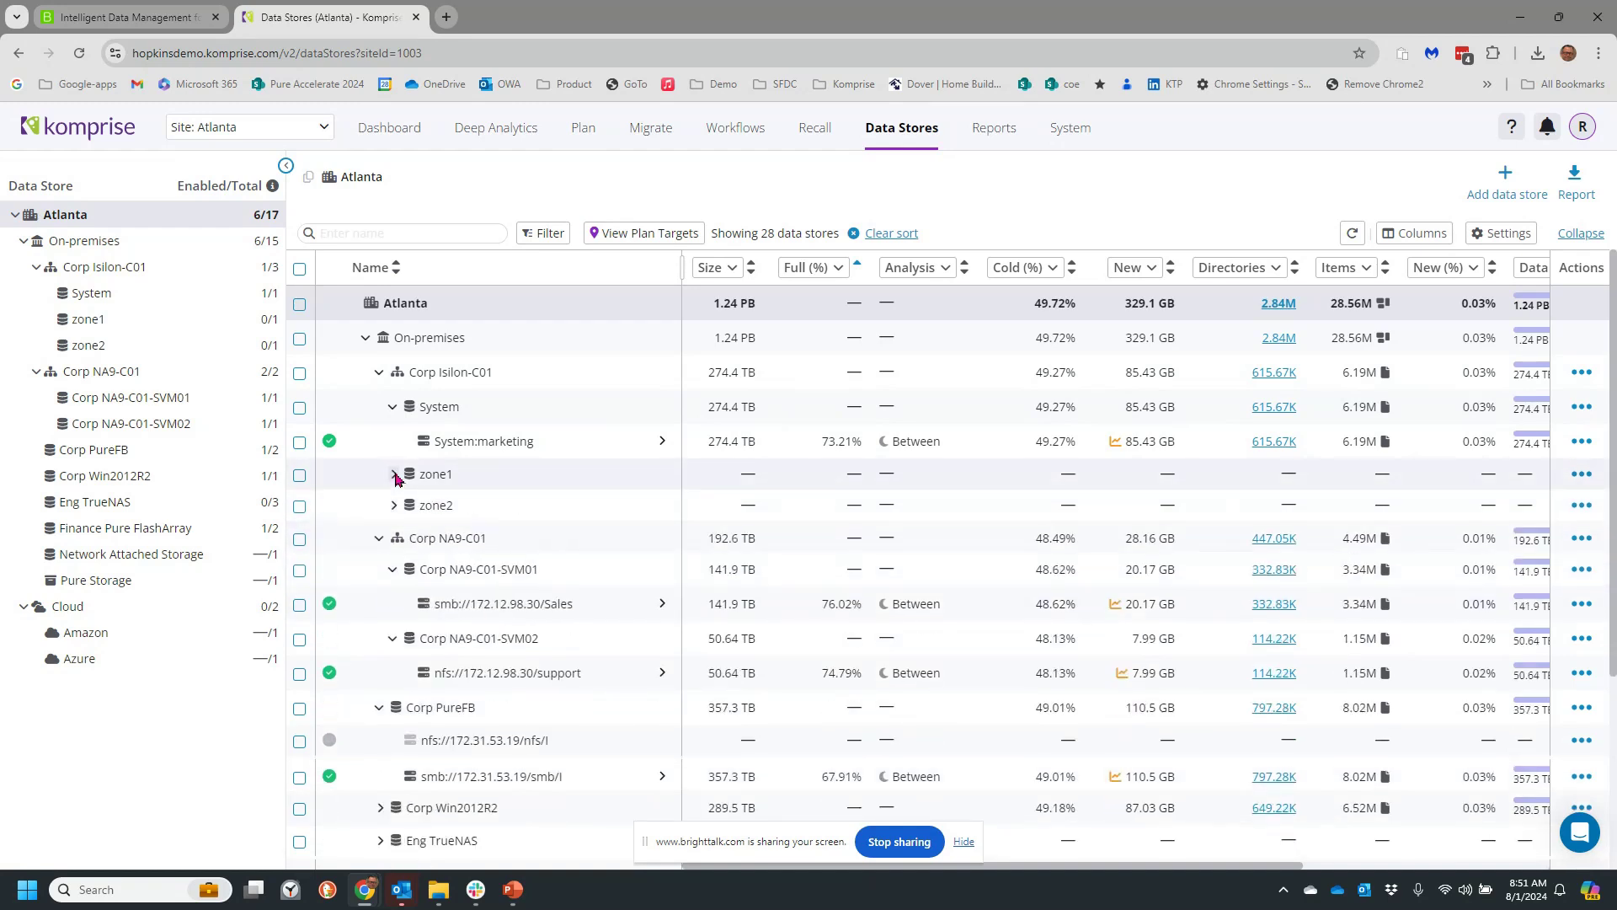
{"action": "left_click", "coordinate": [544, 235]}
Step: Filter the data stores to Status: Enabled only
{"action": "left_click", "coordinate": [502, 482]}
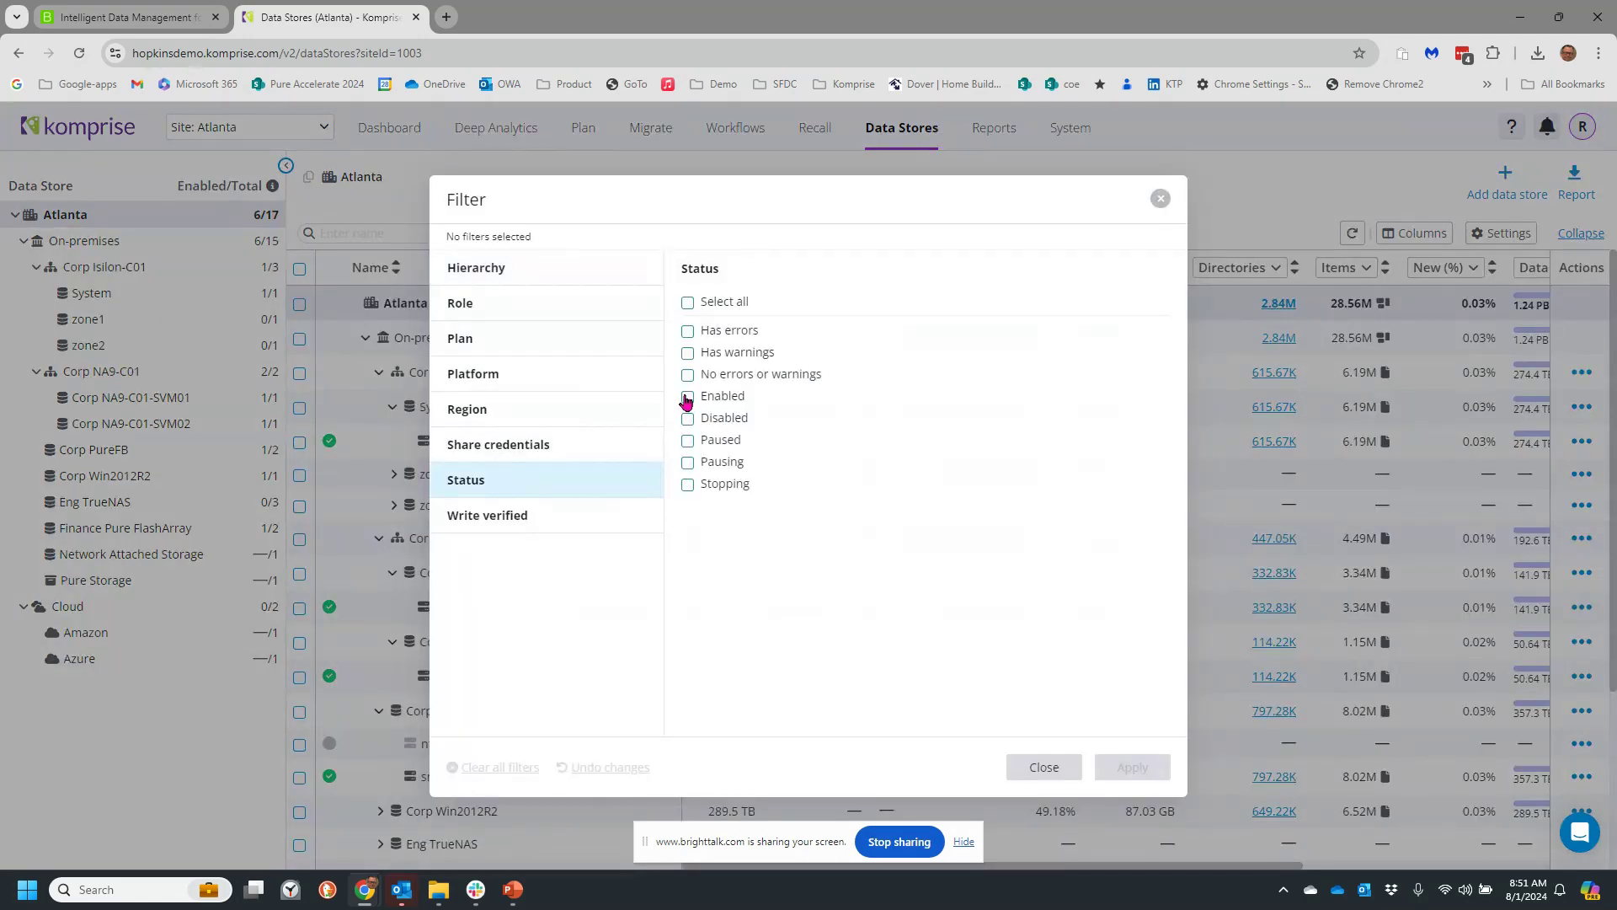
{"action": "left_click", "coordinate": [688, 398]}
{"action": "left_click", "coordinate": [1133, 767]}
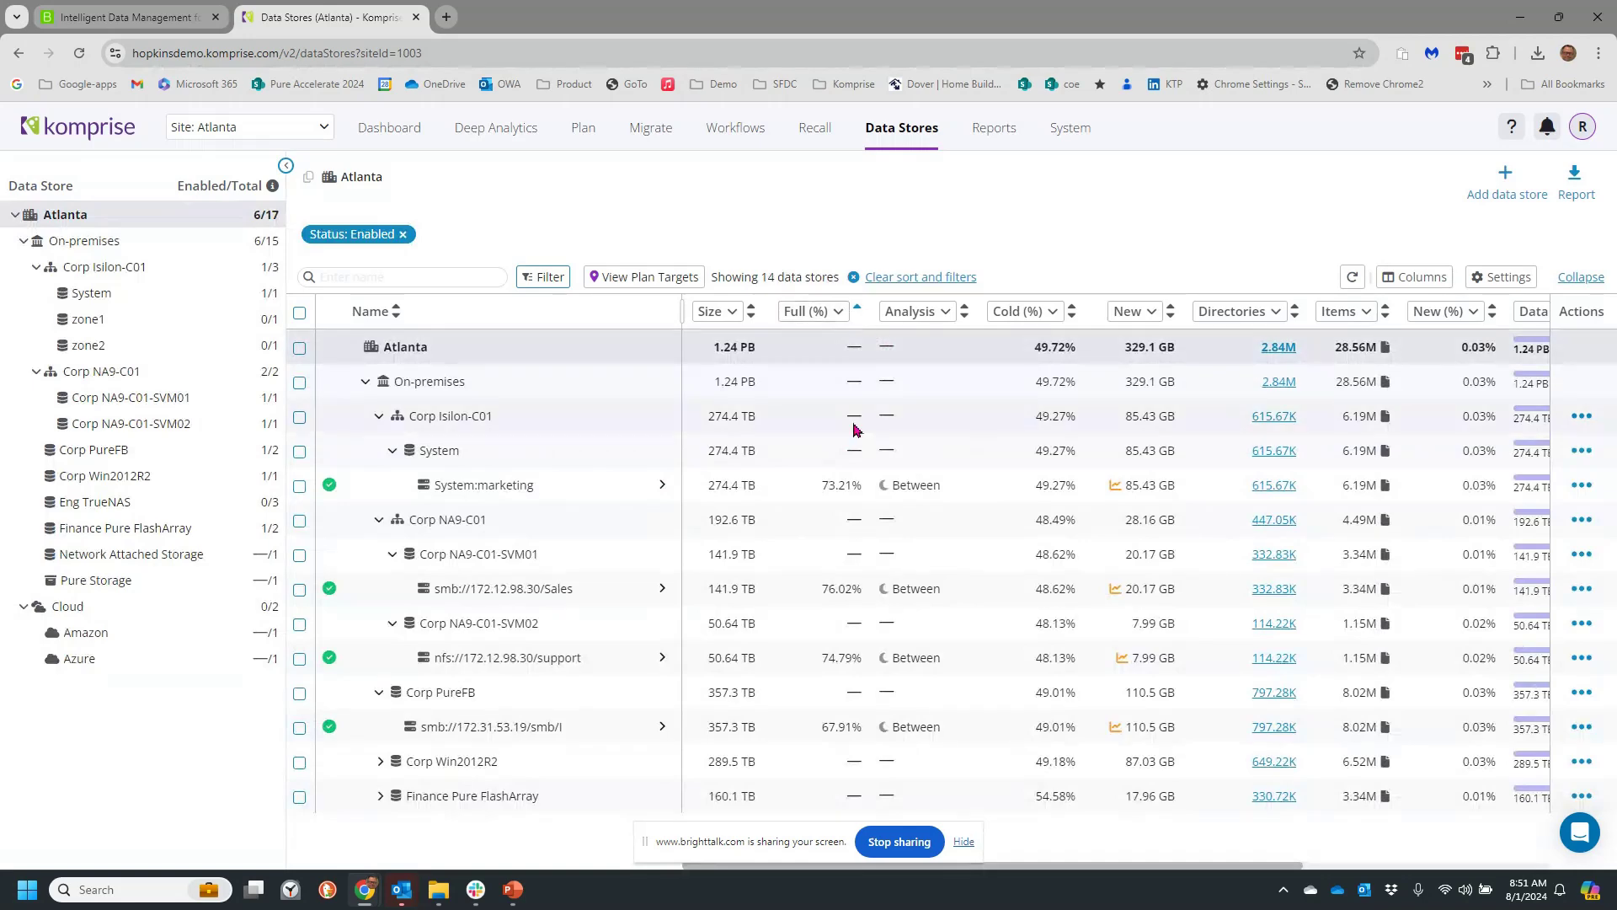
Step: Sort the list by Full (%) and scroll the table sideways to review its columns
{"action": "left_click", "coordinate": [858, 315]}
{"action": "left_click", "coordinate": [858, 316]}
{"action": "left_click_drag", "start_coordinate": [1276, 870], "coordinate": [1514, 852]}
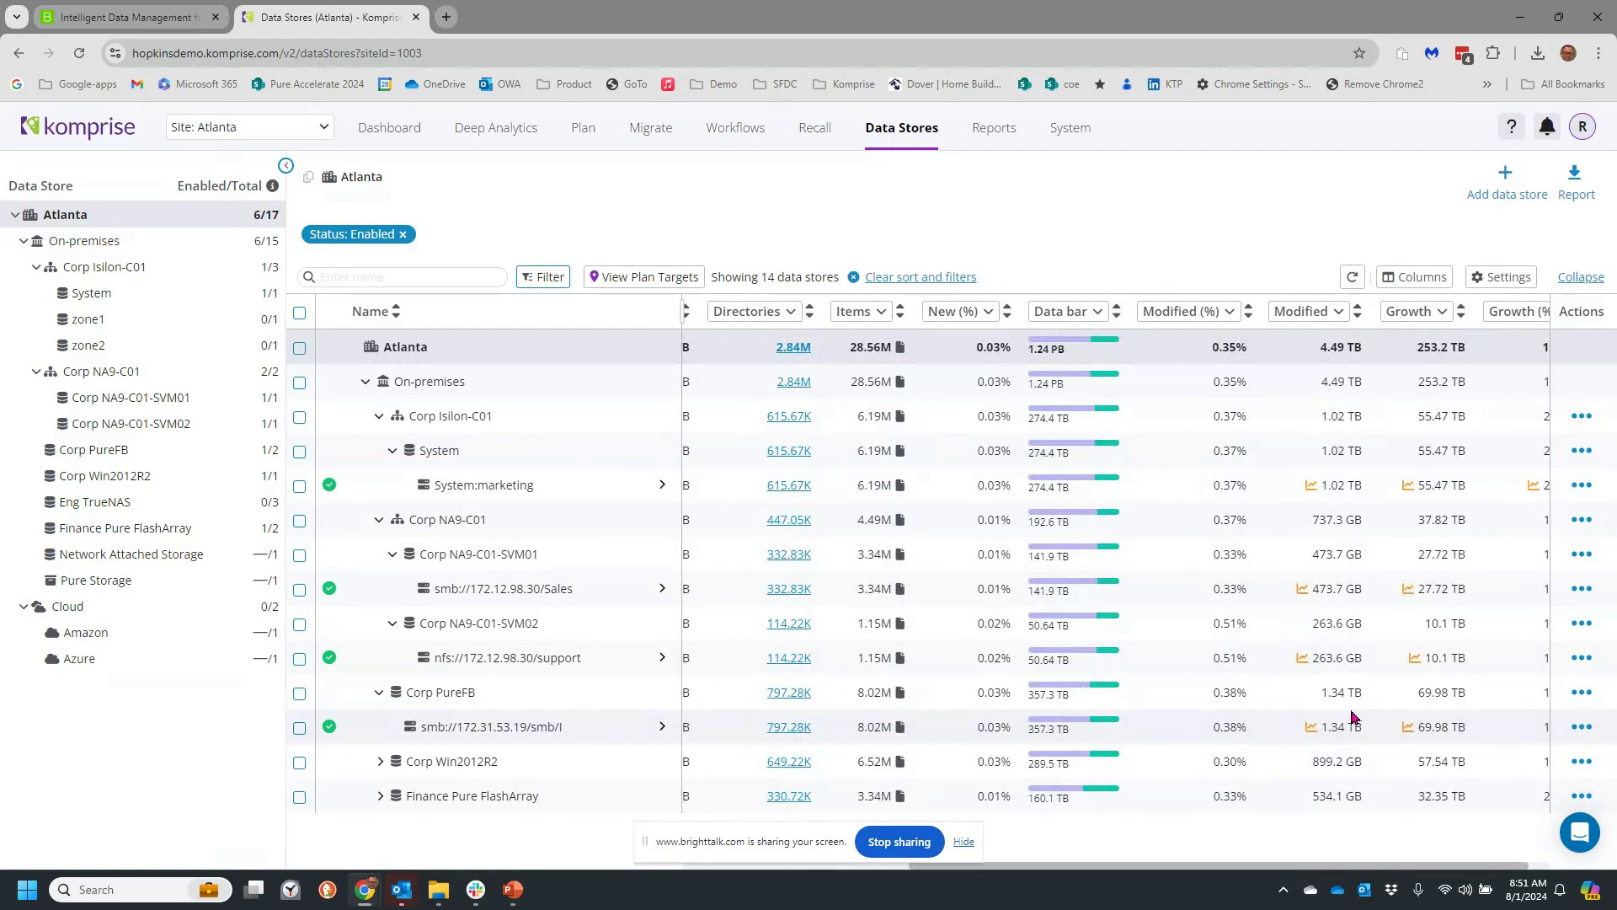
{"action": "left_click_drag", "start_coordinate": [1423, 865], "coordinate": [1167, 868]}
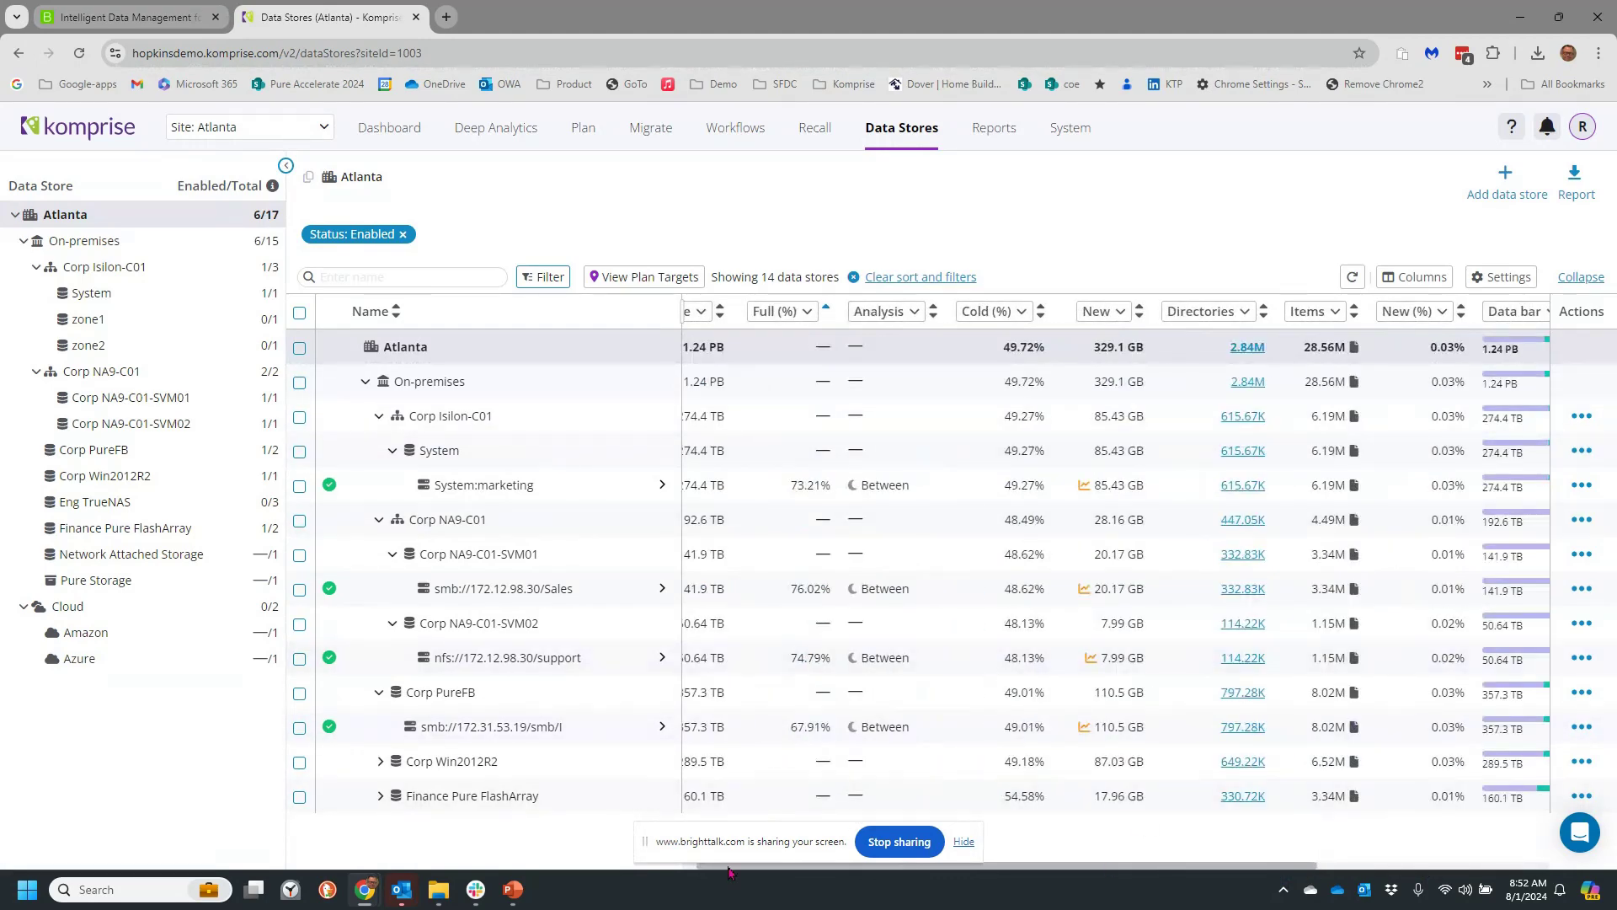
{"action": "left_click_drag", "start_coordinate": [730, 868], "coordinate": [717, 868]}
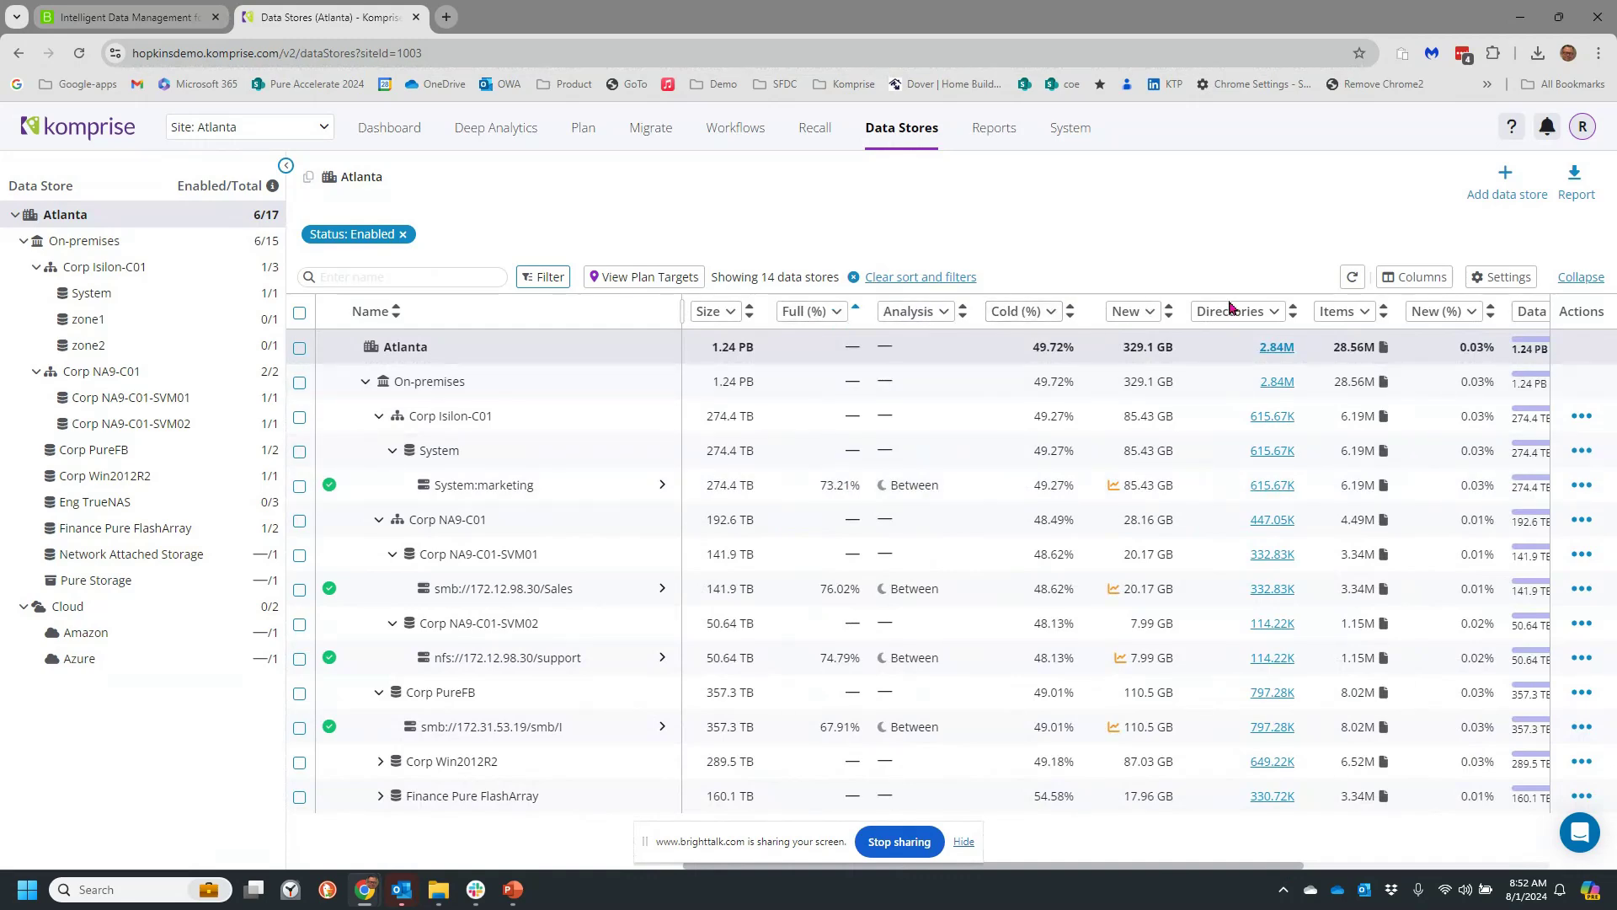
{"action": "left_click", "coordinate": [1405, 278]}
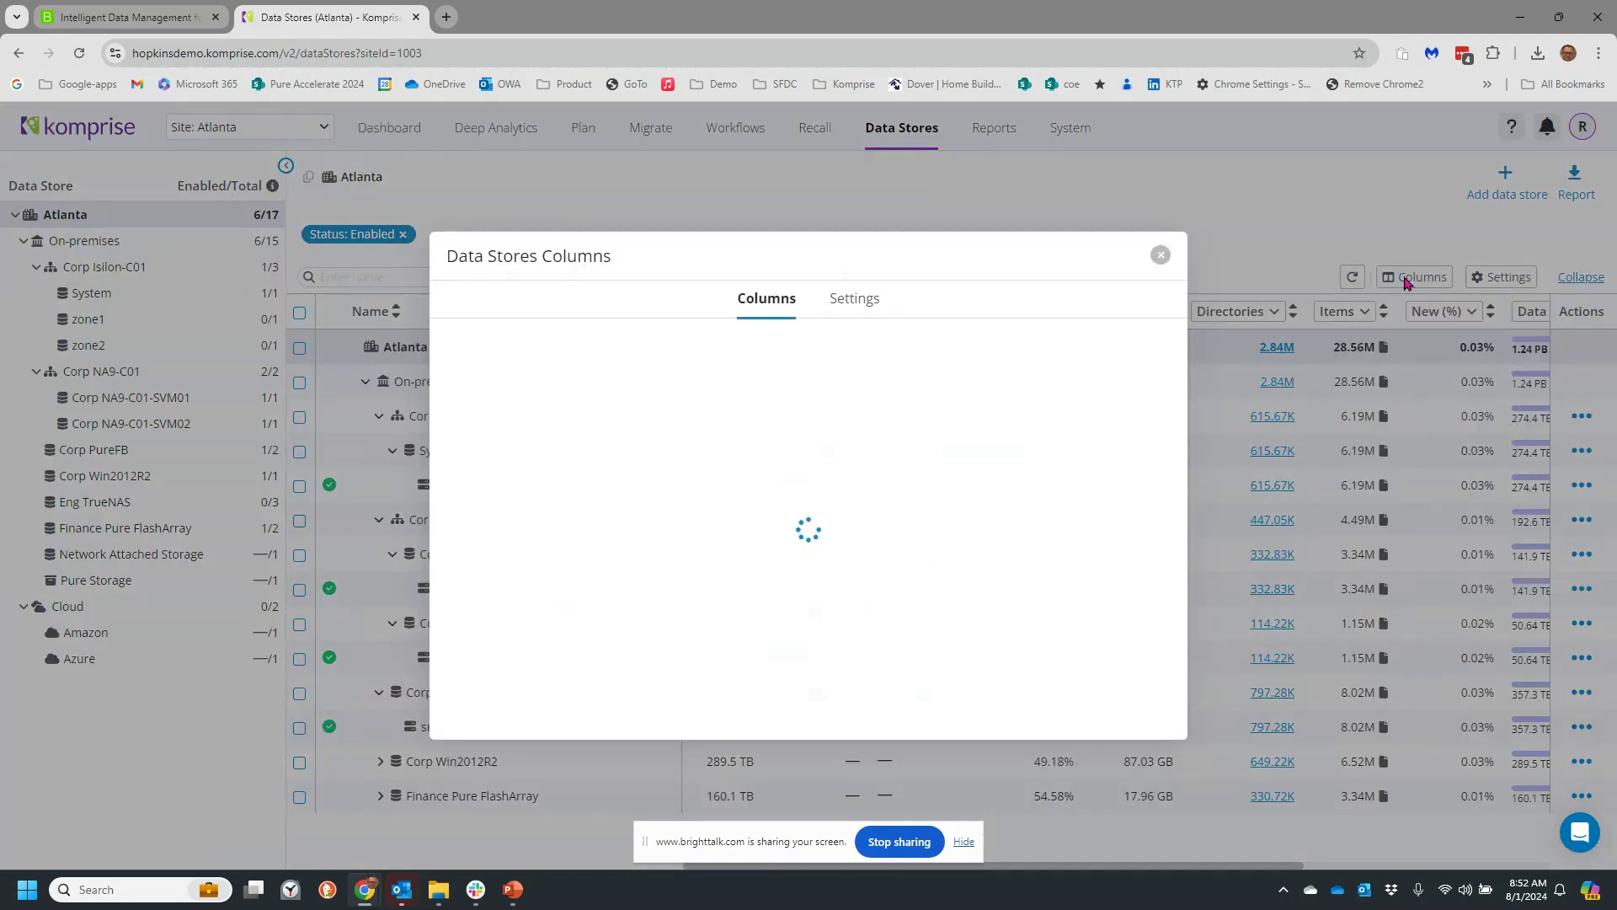
{"action": "left_click_drag", "start_coordinate": [791, 512], "coordinate": [797, 422]}
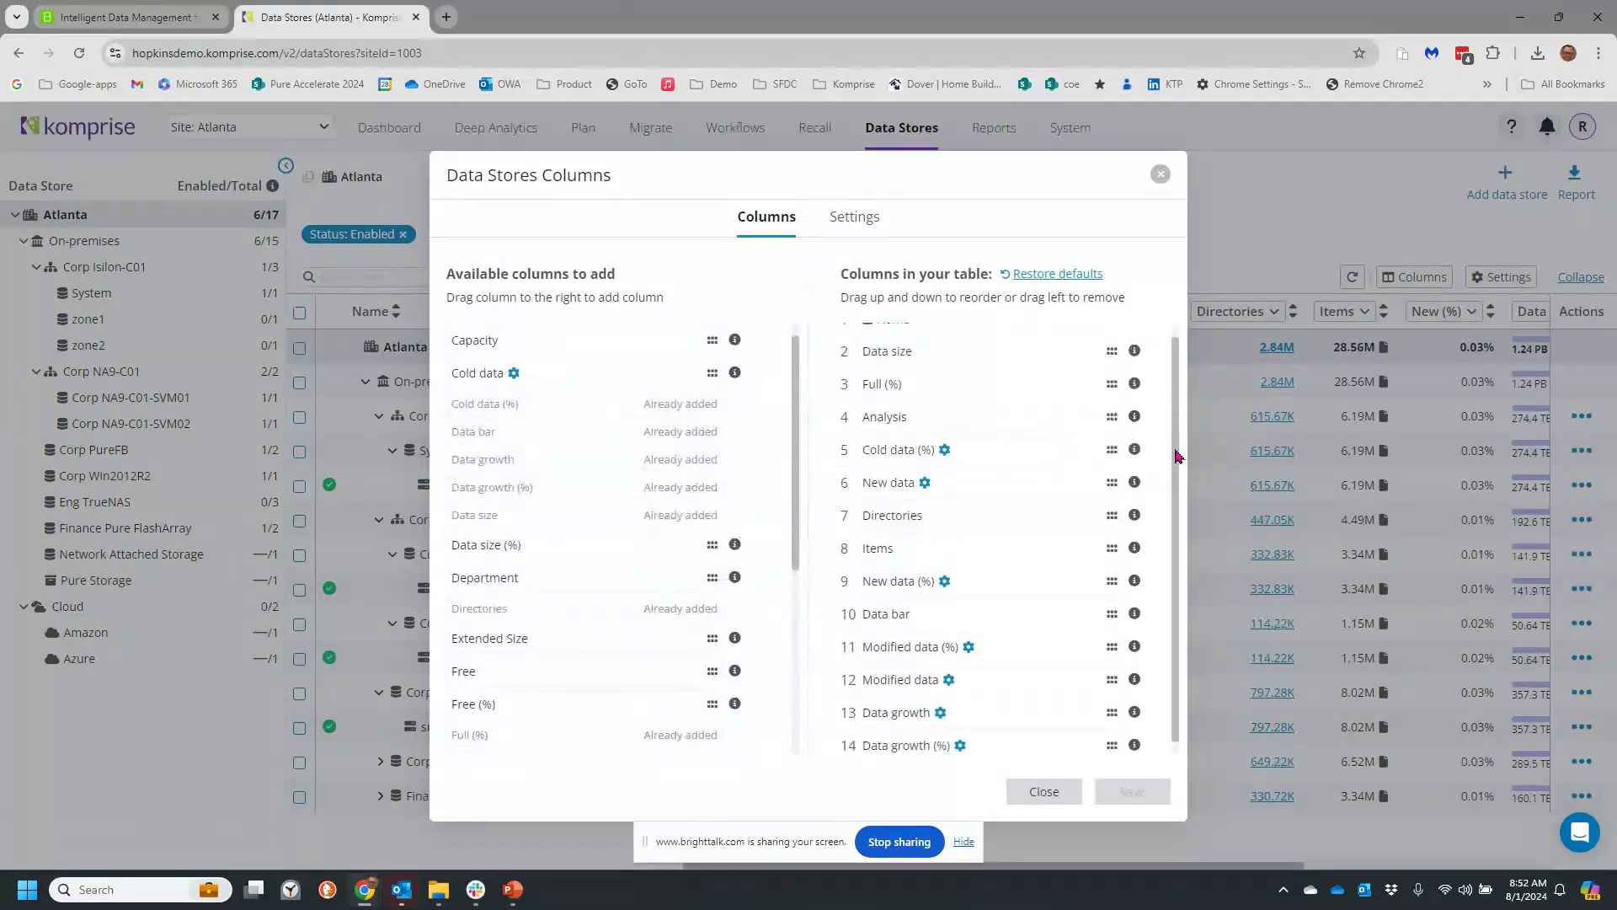
{"action": "left_click_drag", "start_coordinate": [1177, 434], "coordinate": [1177, 463]}
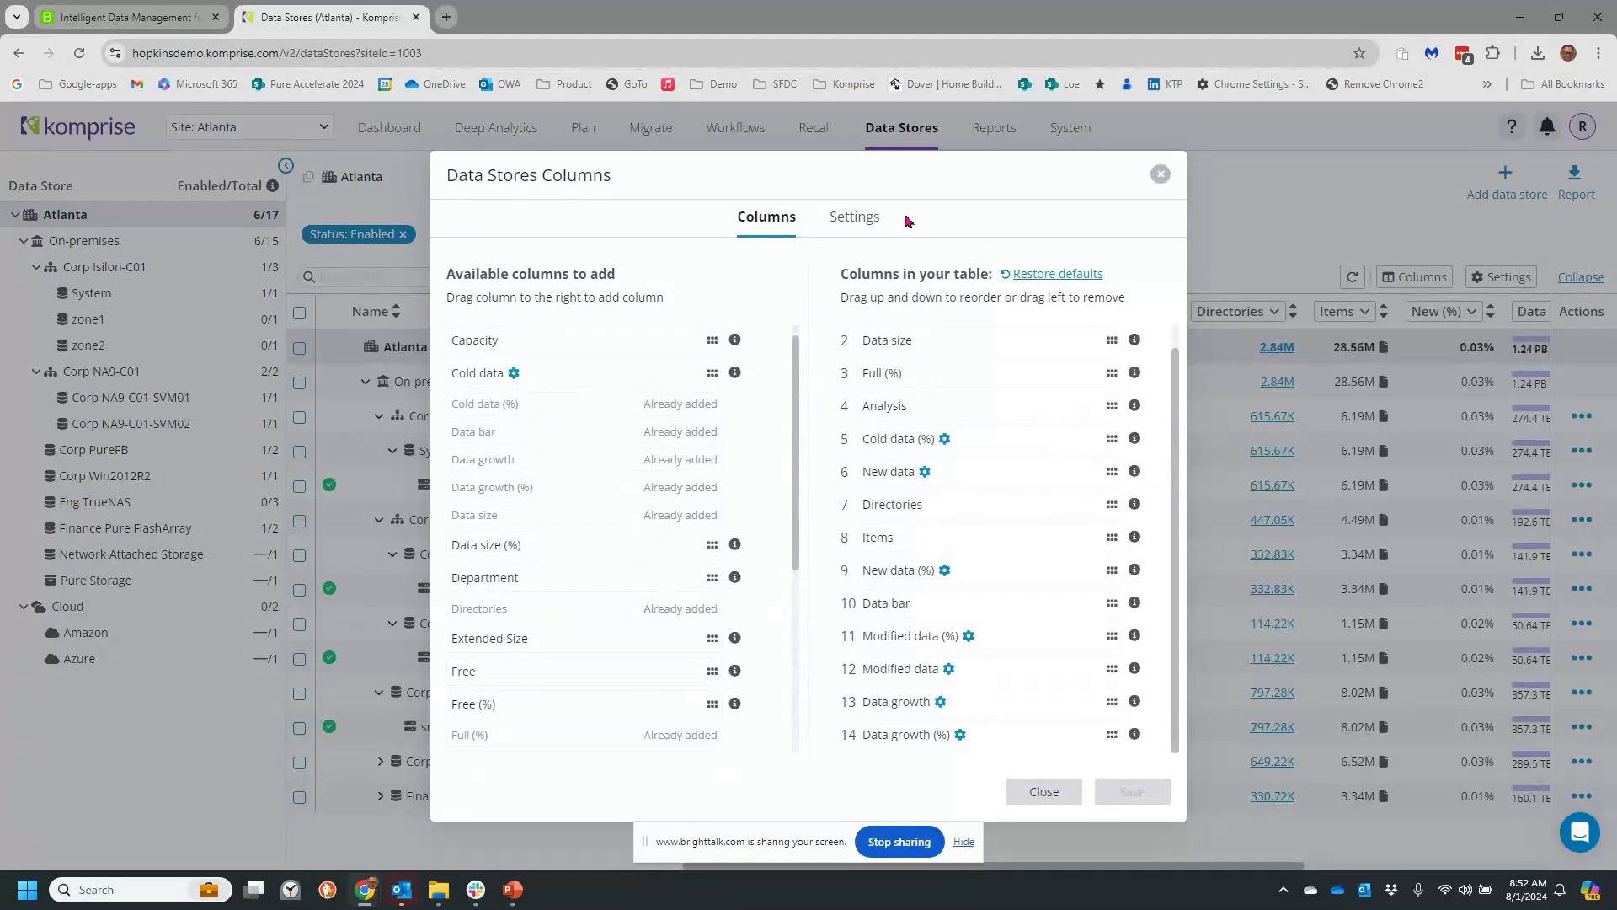
{"action": "left_click", "coordinate": [1161, 175]}
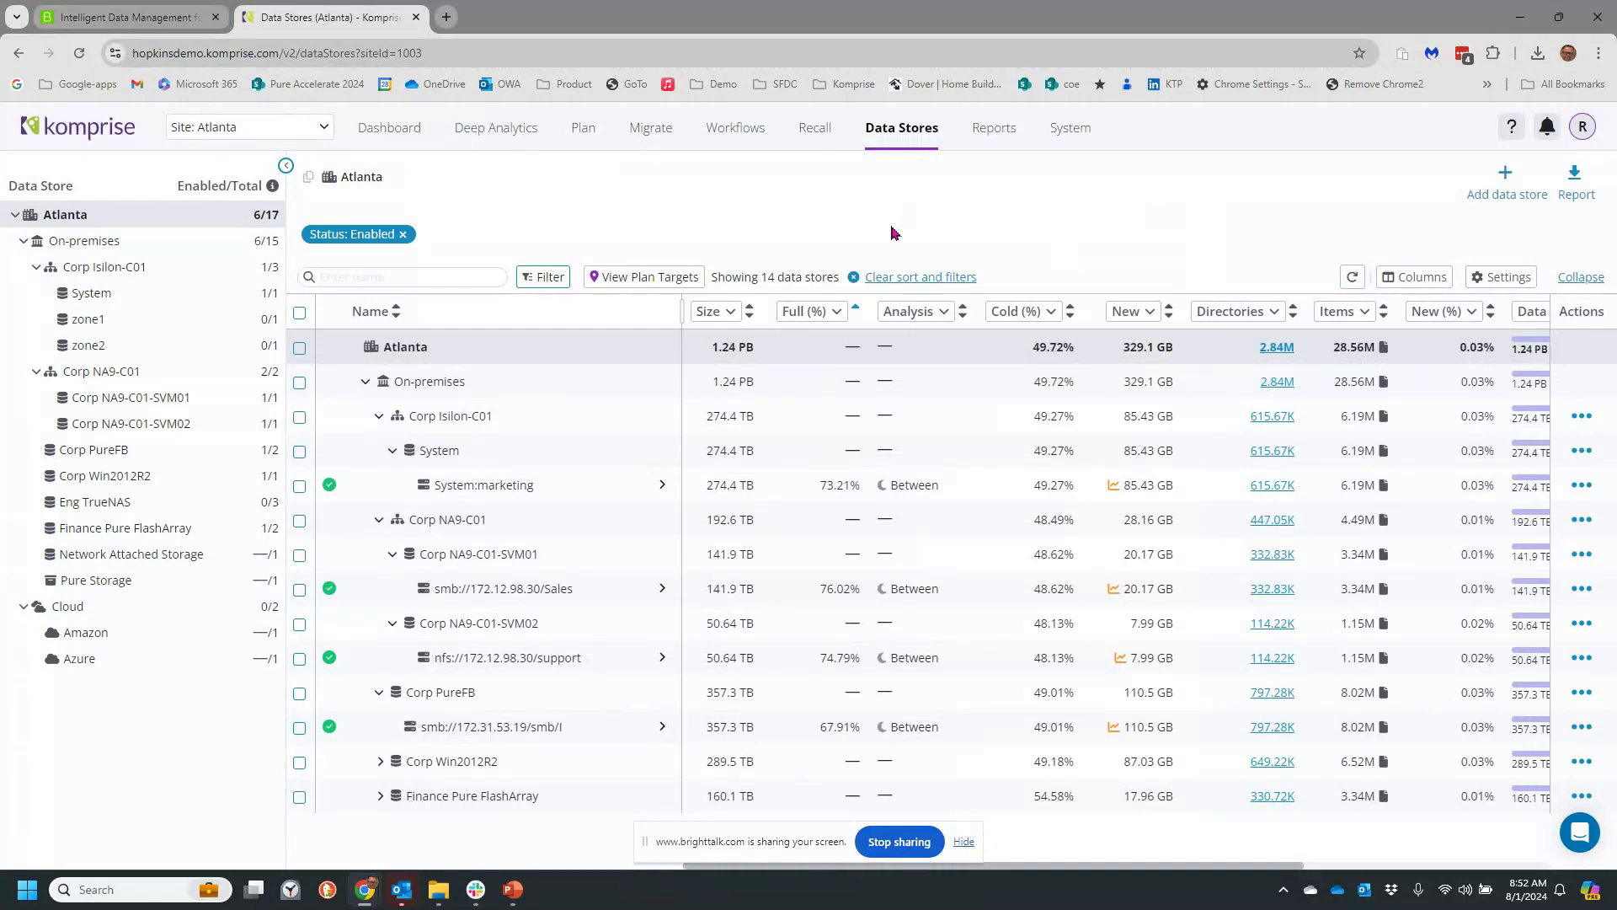
{"action": "left_click", "coordinate": [438, 415]}
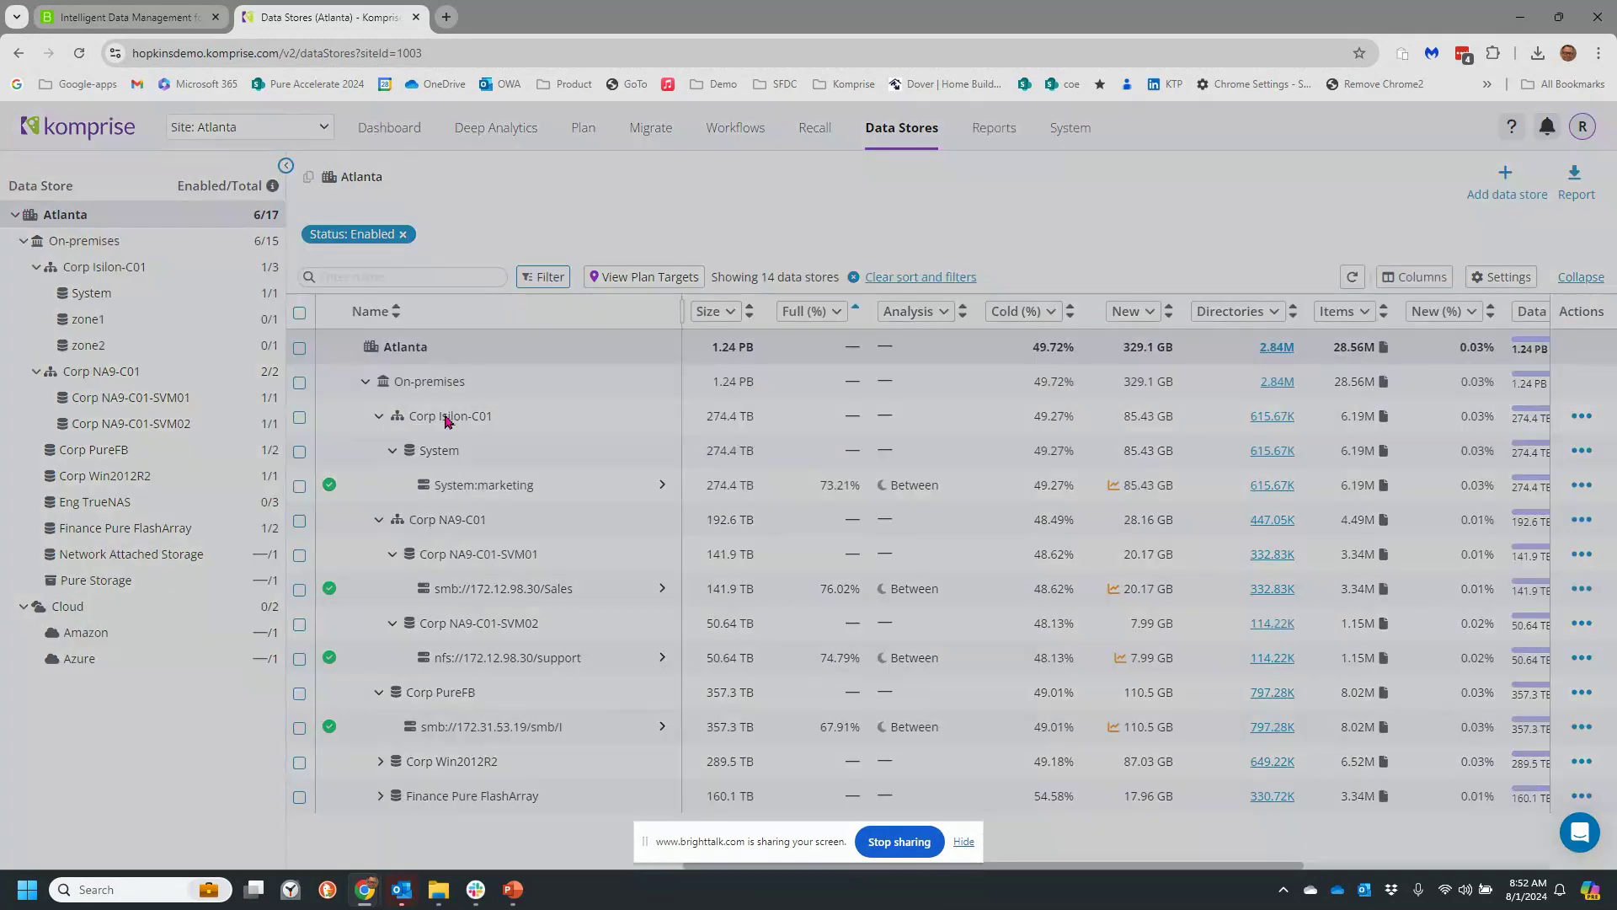
{"action": "left_click", "coordinate": [1580, 141]}
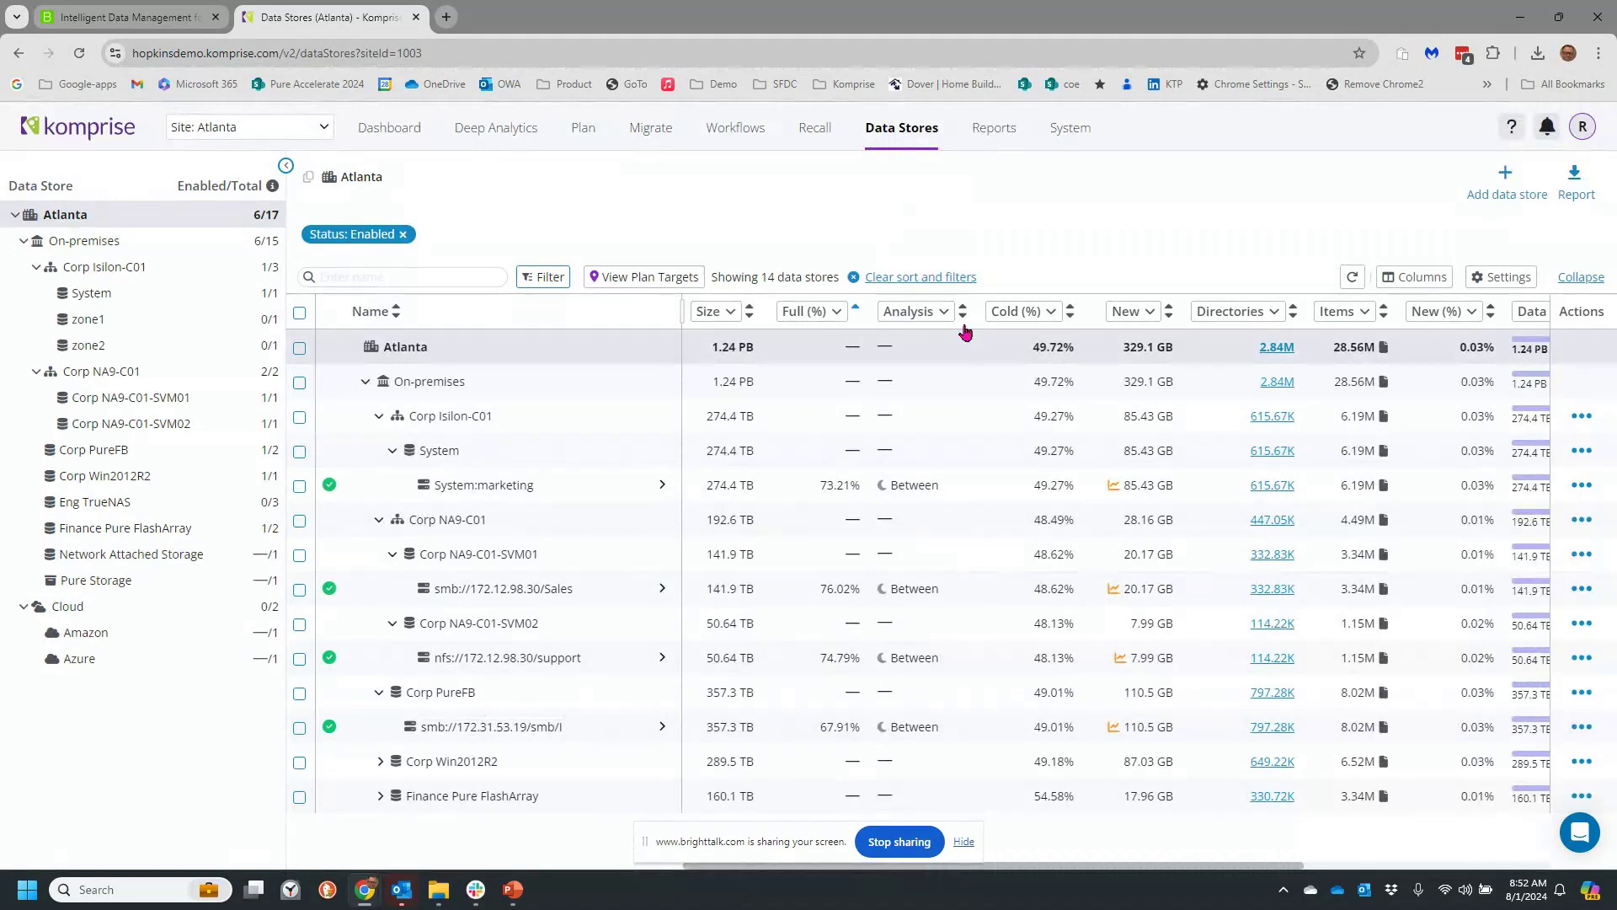
Step: Export the Atlanta data stores summary CSV to Downloads and open the downloaded file
{"action": "left_click", "coordinate": [1568, 194]}
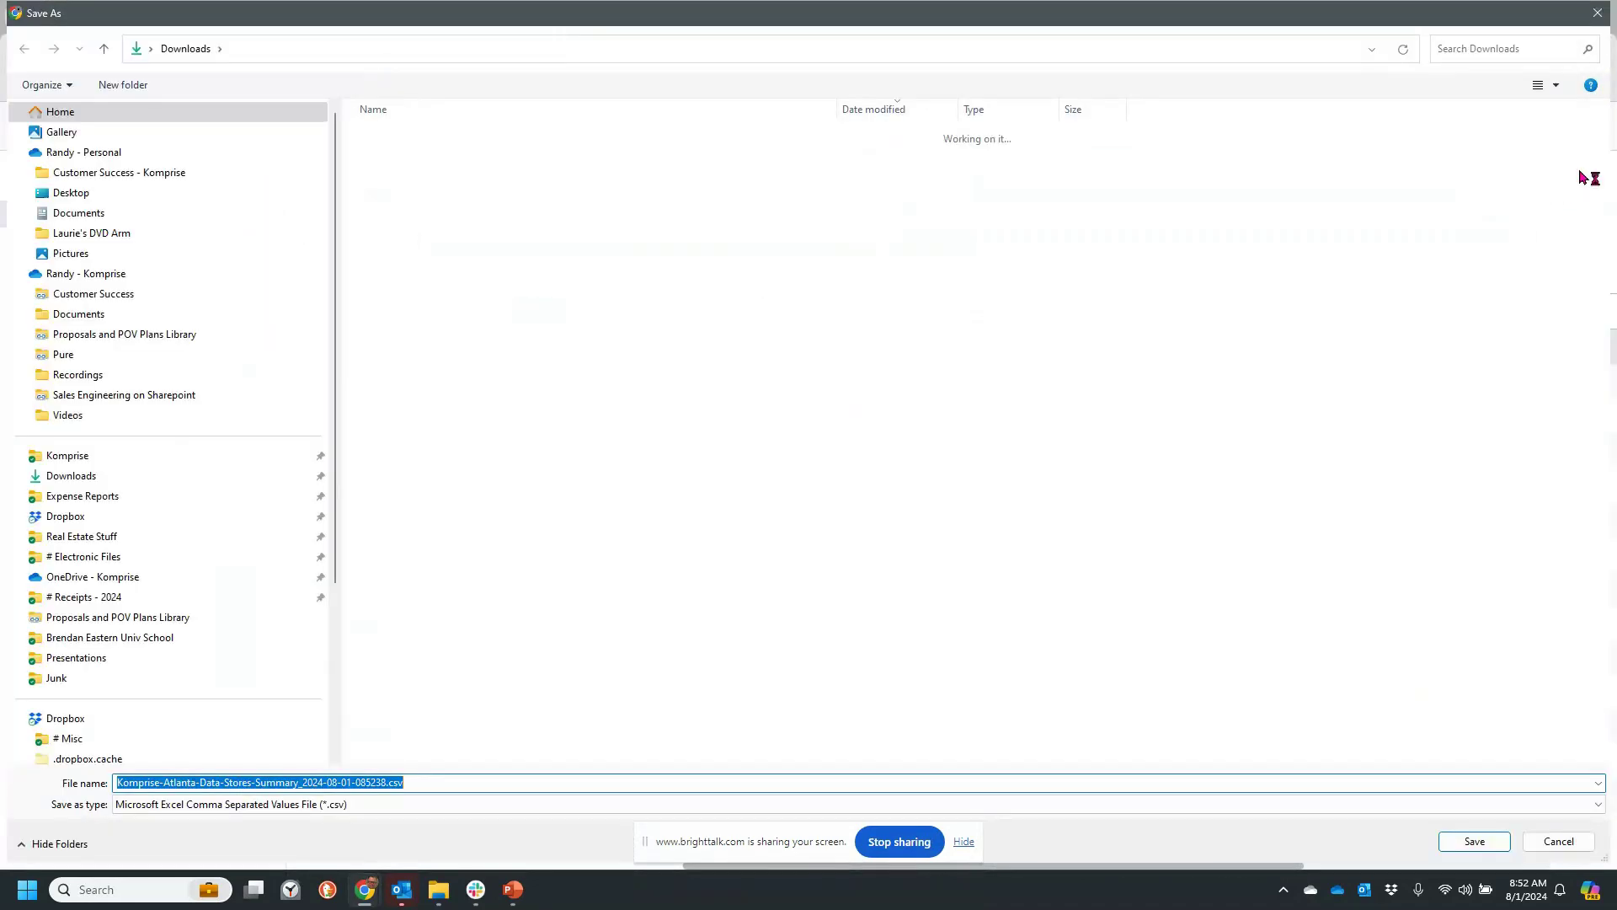
{"action": "left_click", "coordinate": [71, 476]}
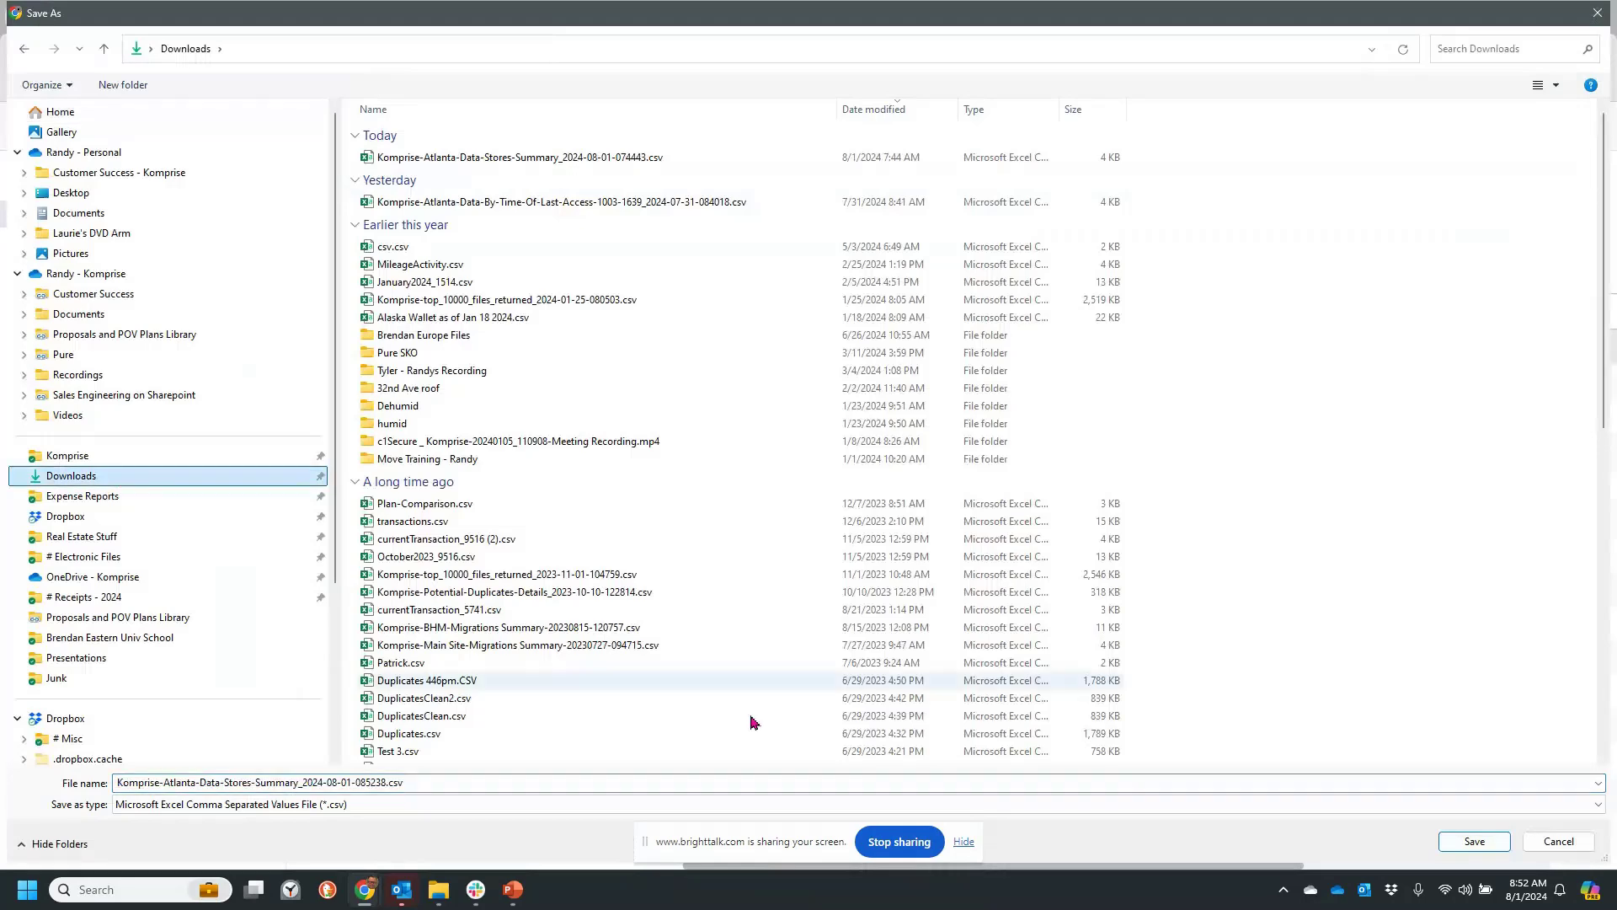
{"action": "left_click", "coordinate": [1474, 842]}
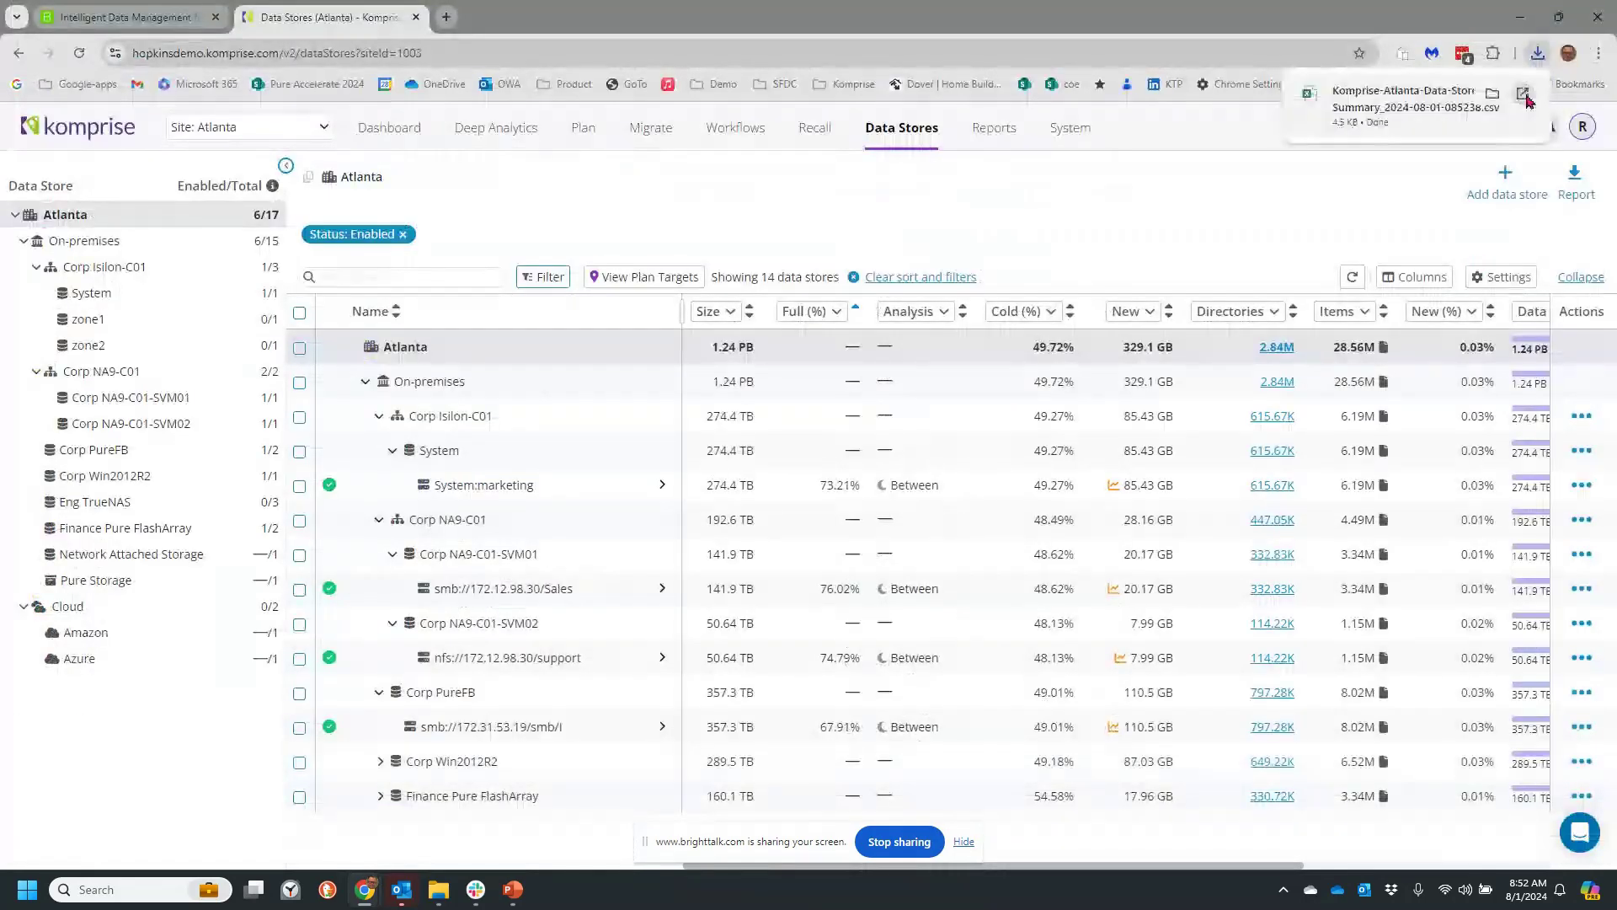
{"action": "left_click", "coordinate": [1525, 95]}
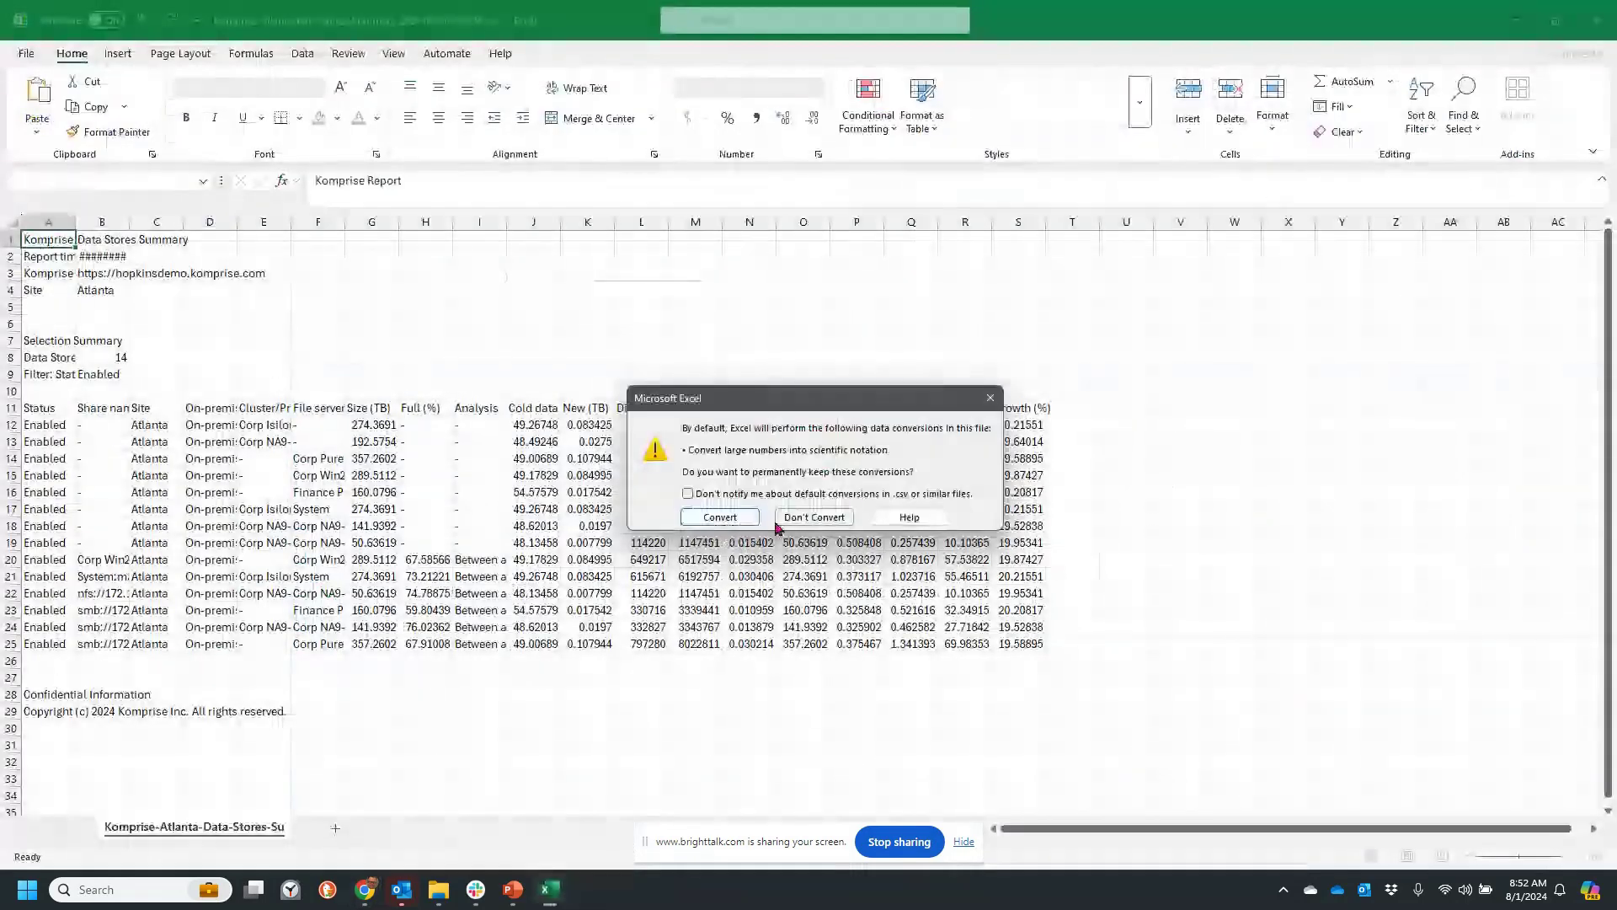
Step: Open the summary sheet without converting its numbers, then close Excel
{"action": "left_click", "coordinate": [812, 511]}
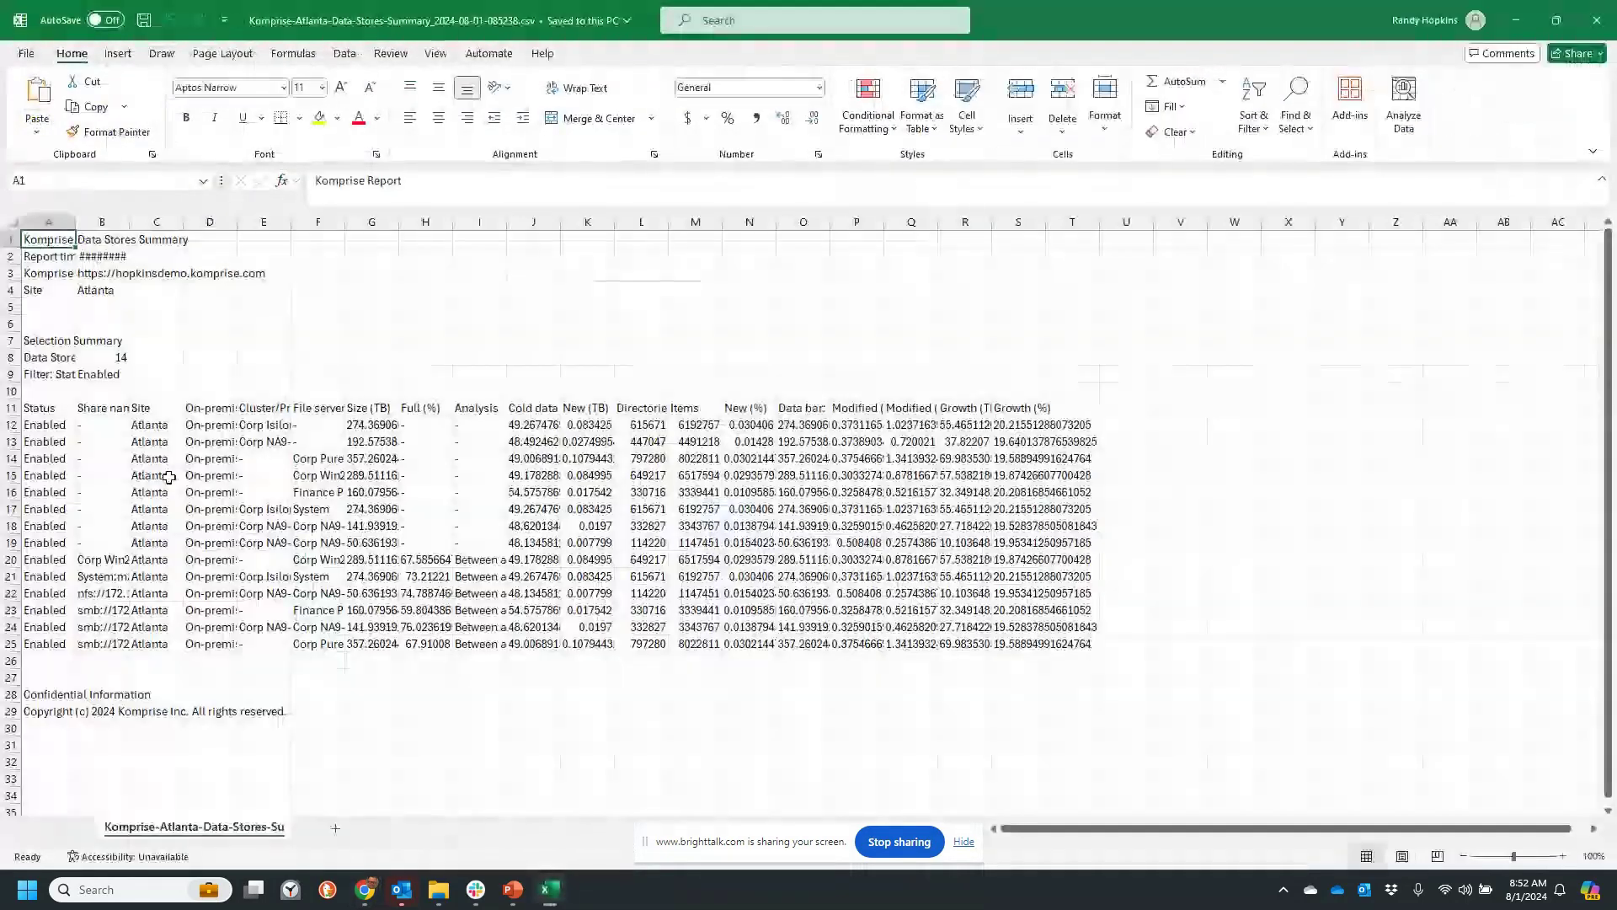
{"action": "left_click", "coordinate": [1590, 25]}
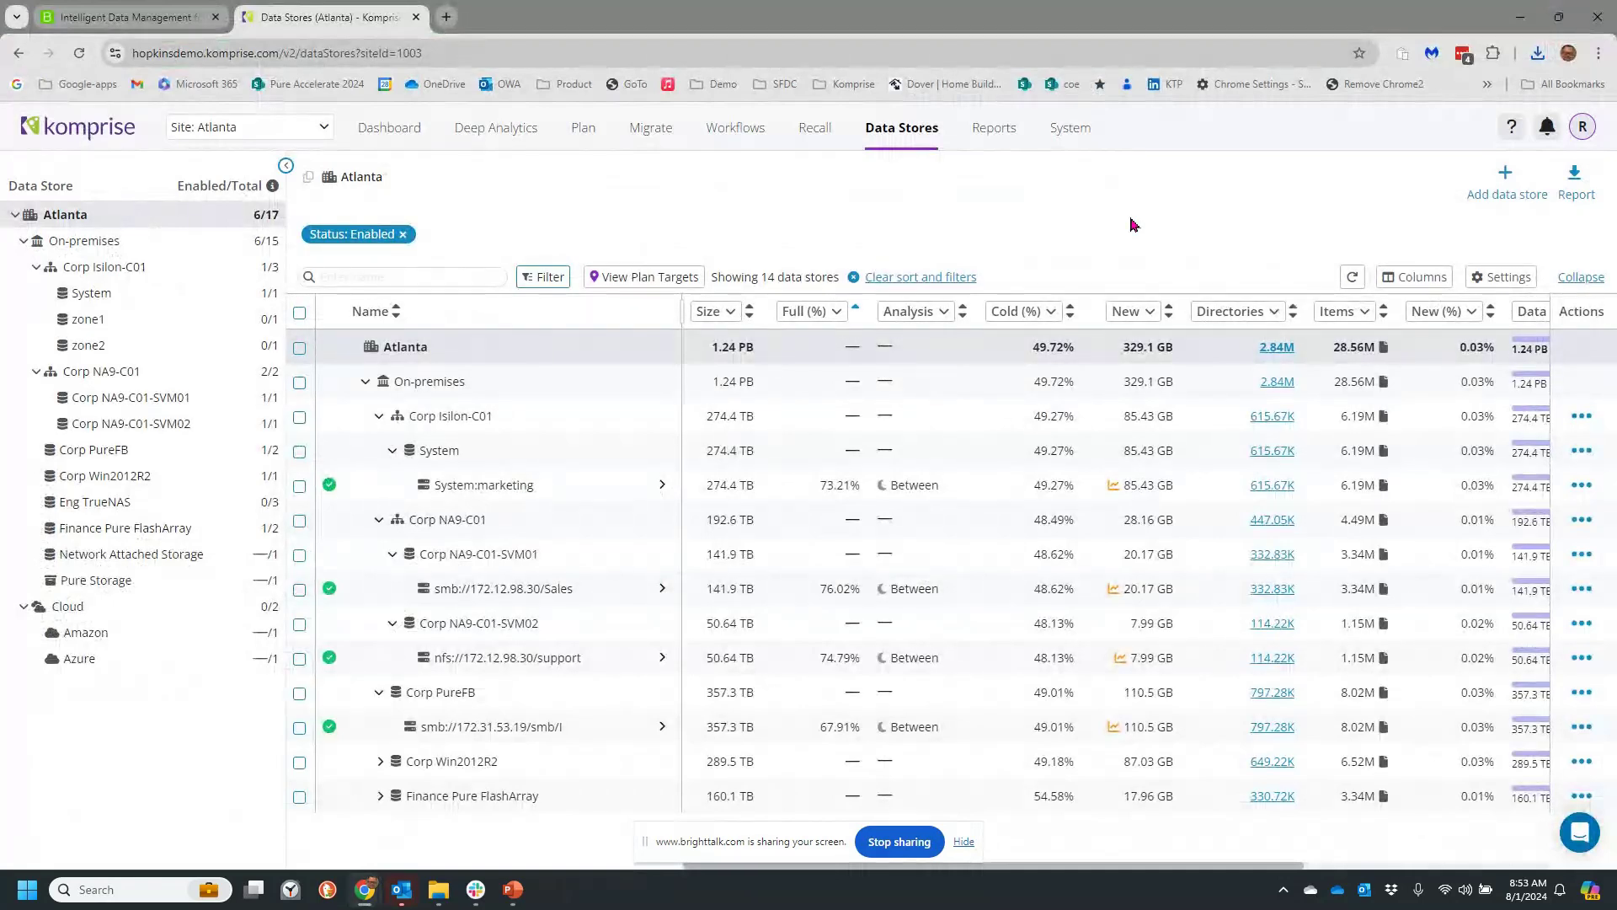
Step: Drill from System:marketing through Research and Internal into Legal hold, then return to On-premises data stores
{"action": "left_click", "coordinate": [662, 486]}
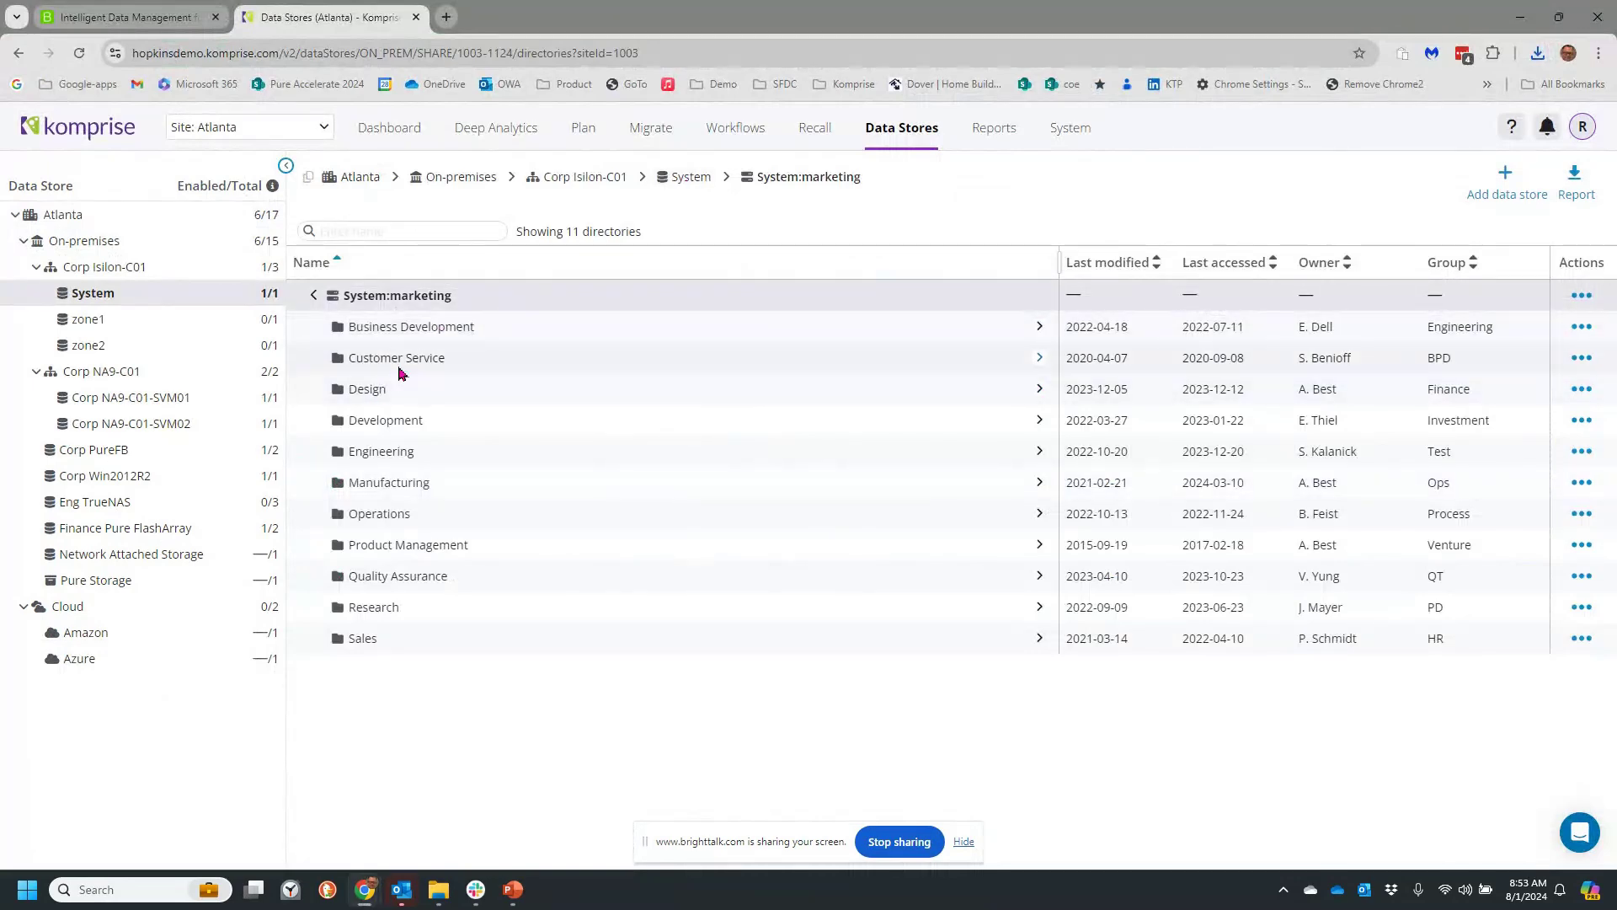
{"action": "left_click", "coordinate": [371, 613]}
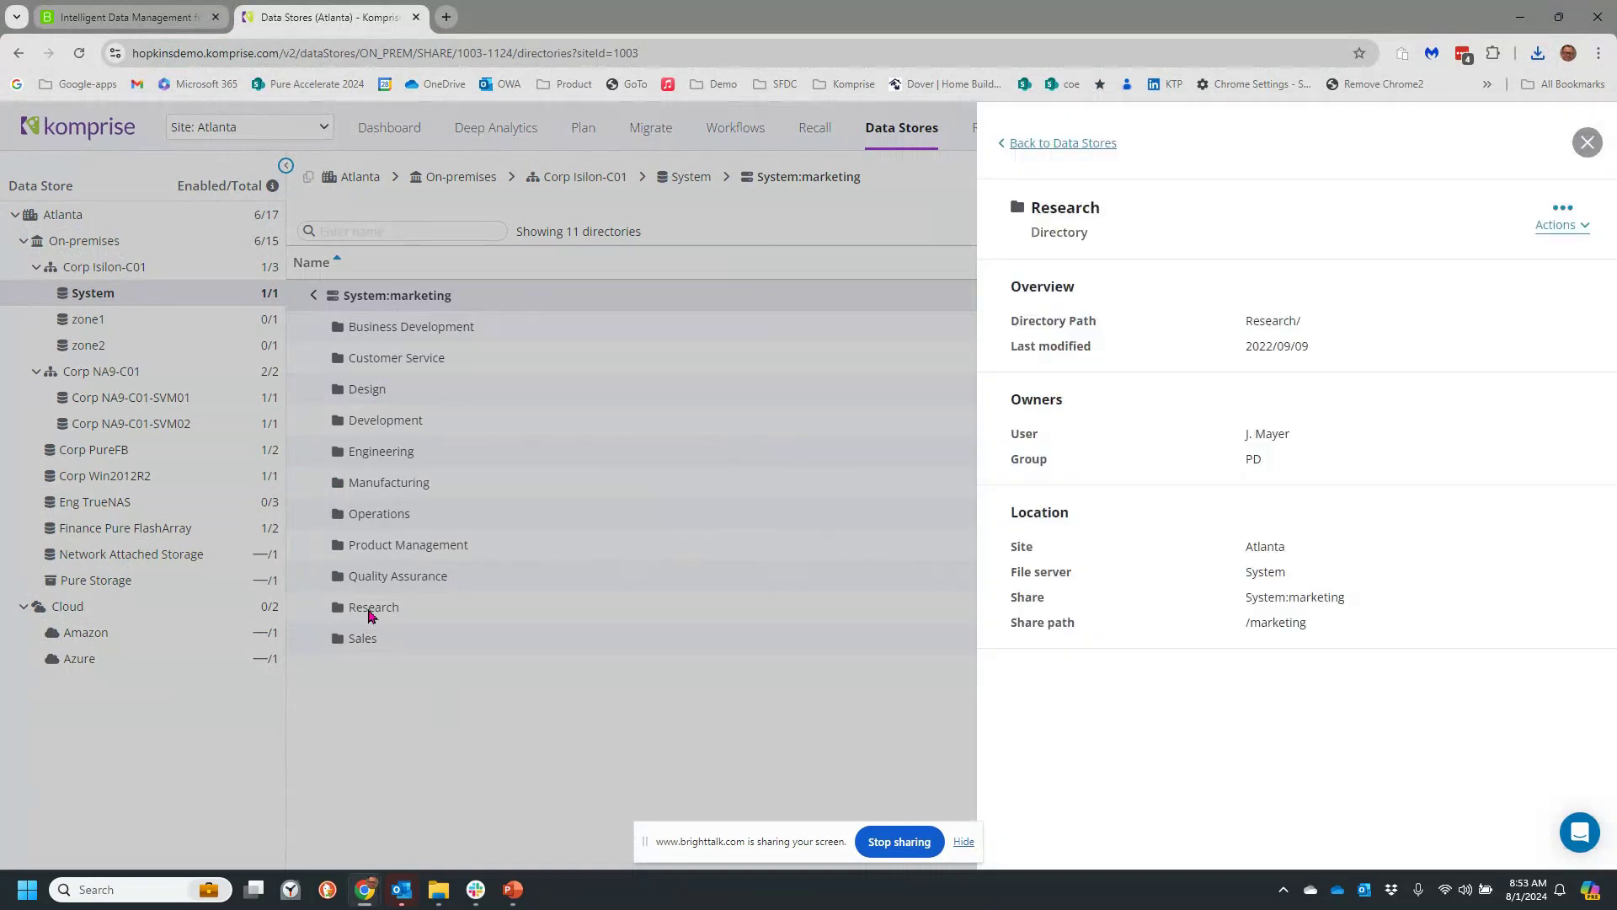
{"action": "left_click", "coordinate": [1581, 141]}
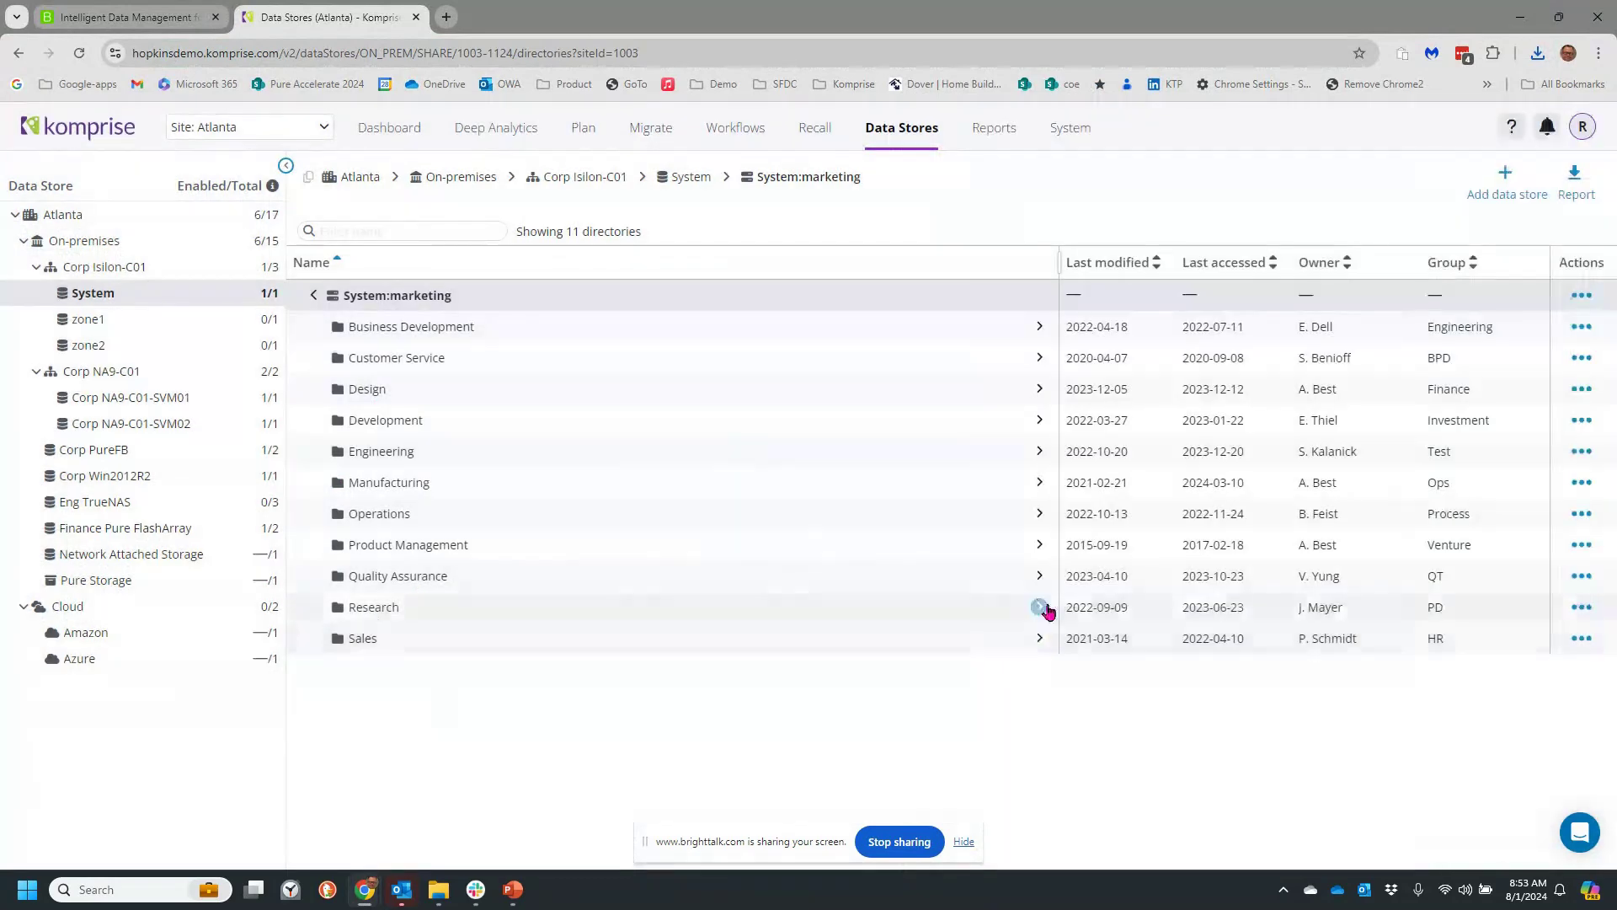
{"action": "left_click", "coordinate": [1040, 607]}
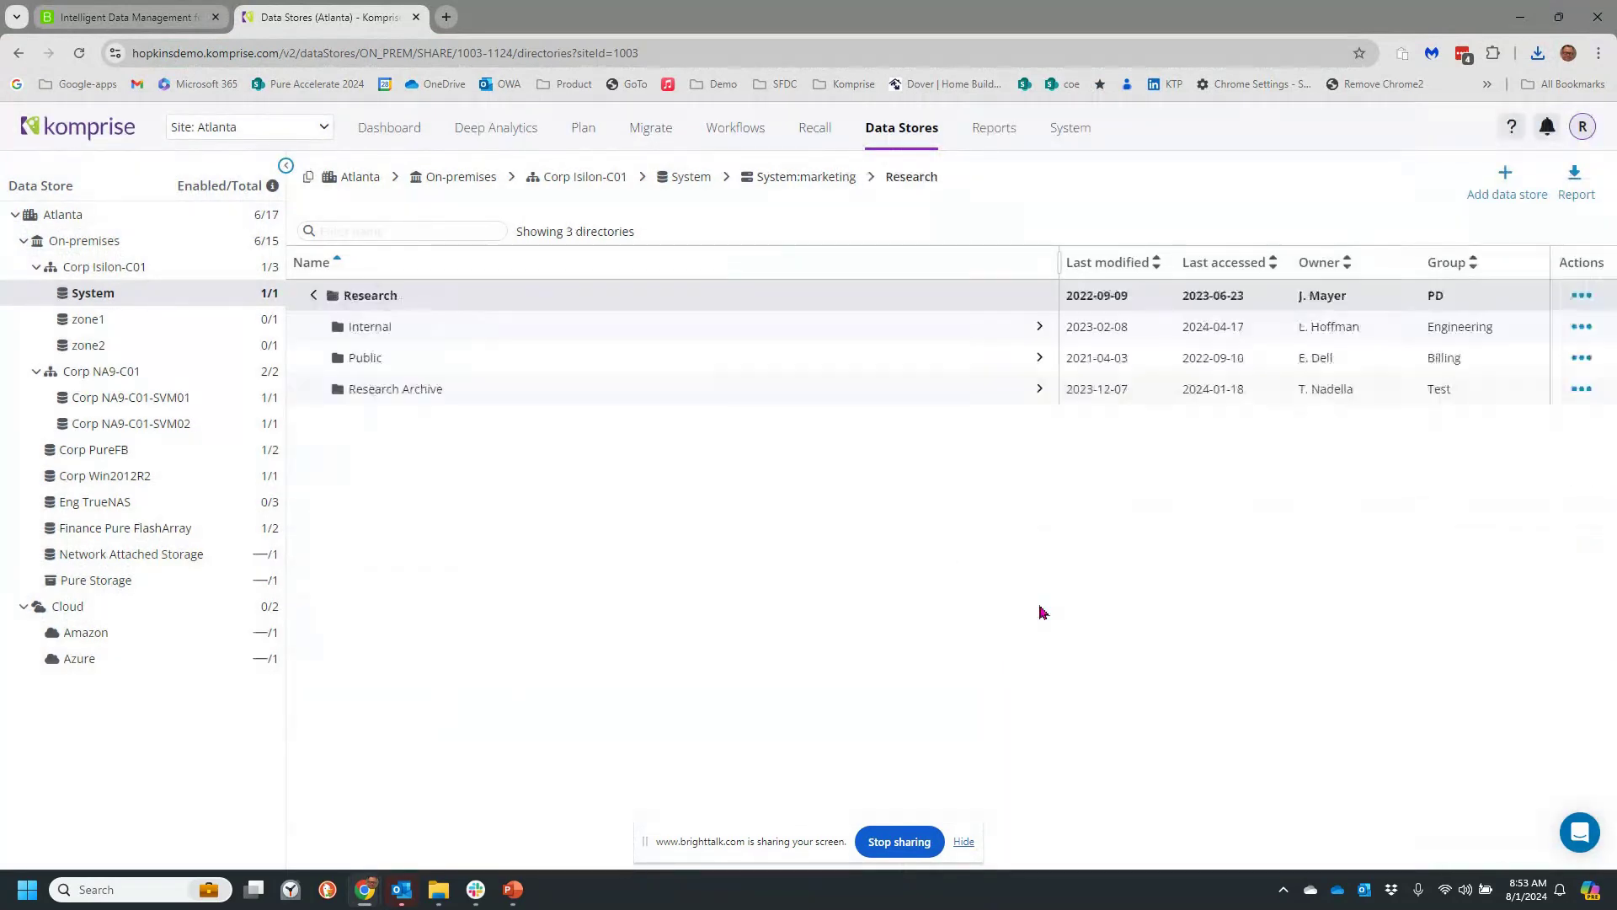
{"action": "left_click", "coordinate": [1039, 326]}
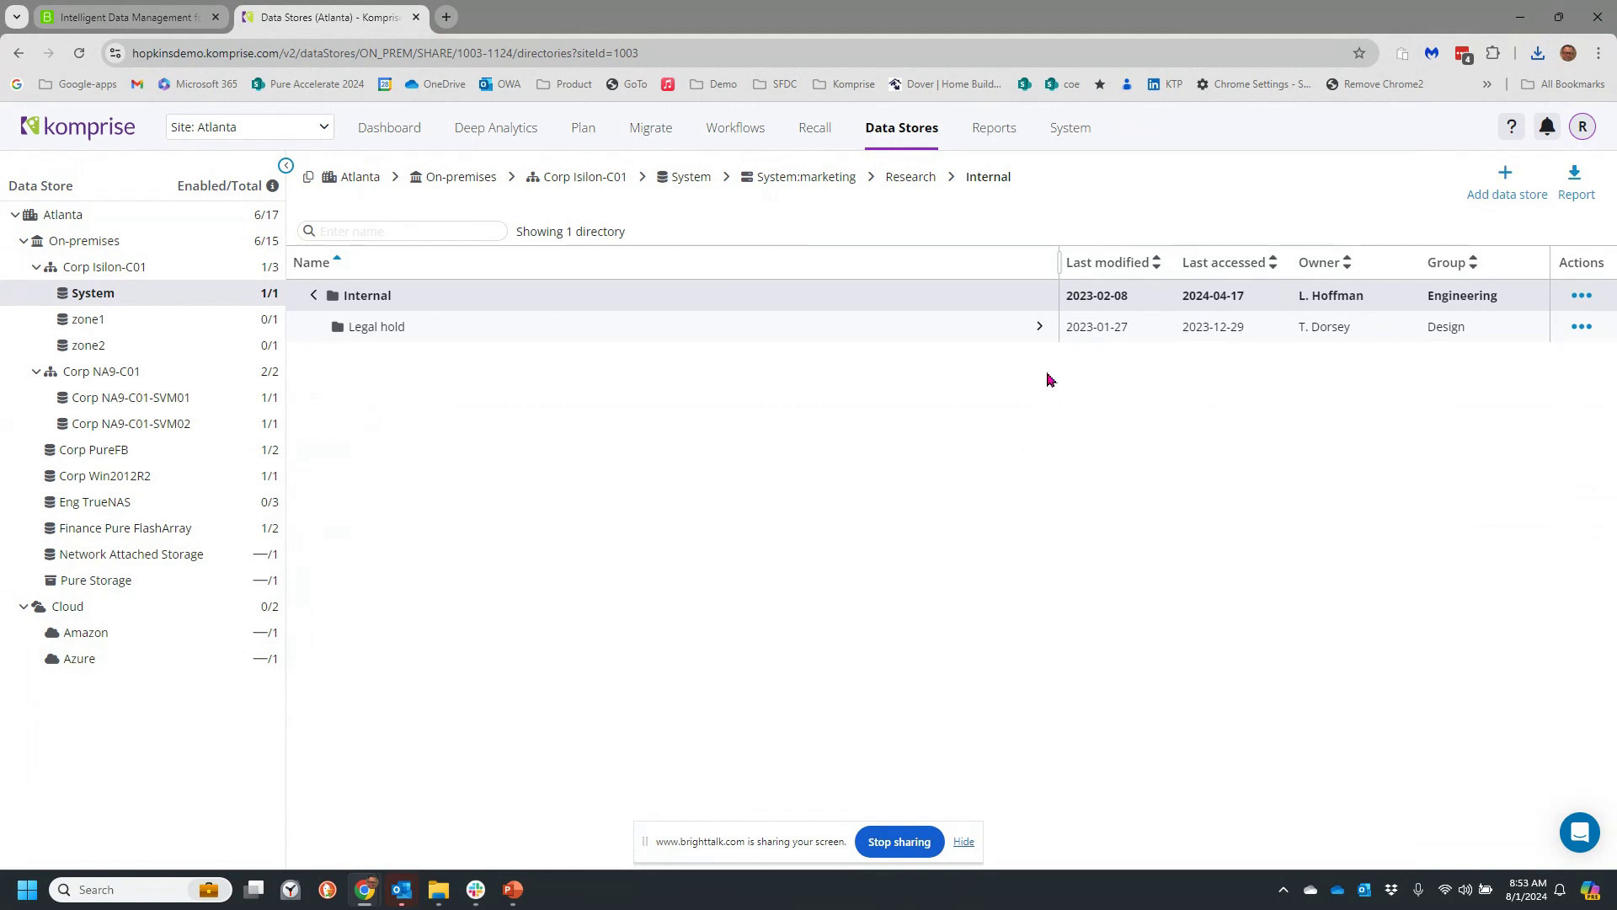
{"action": "left_click", "coordinate": [1040, 326]}
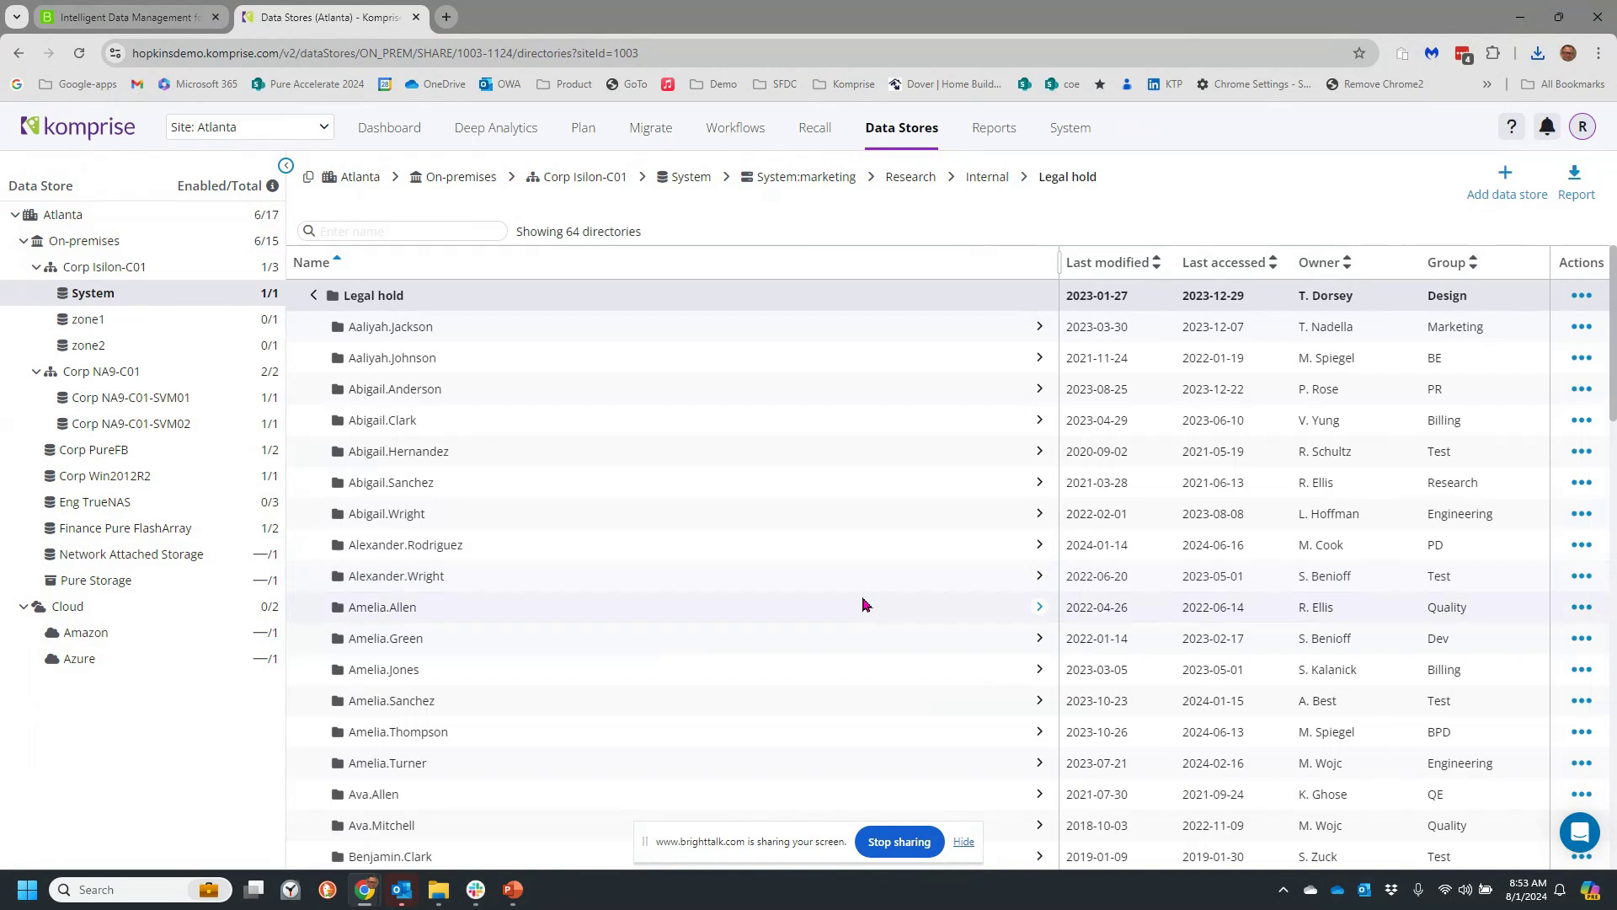
{"action": "left_click", "coordinate": [87, 243]}
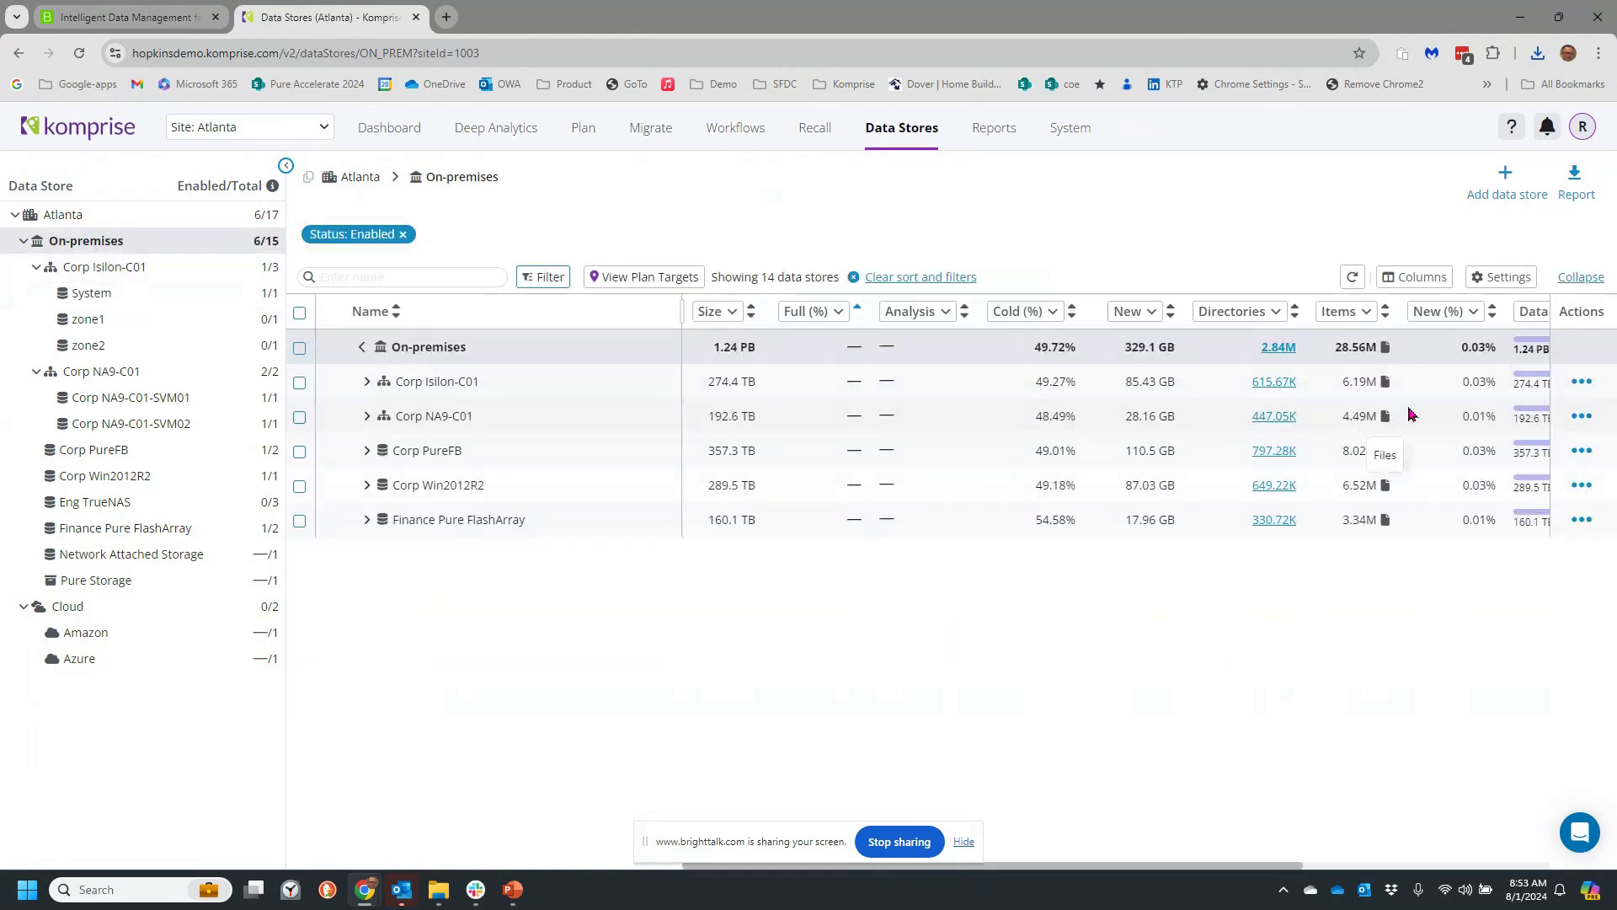
Step: Open the data stores column settings and review the Growth, Modified and New data definitions
{"action": "left_click", "coordinate": [1494, 278]}
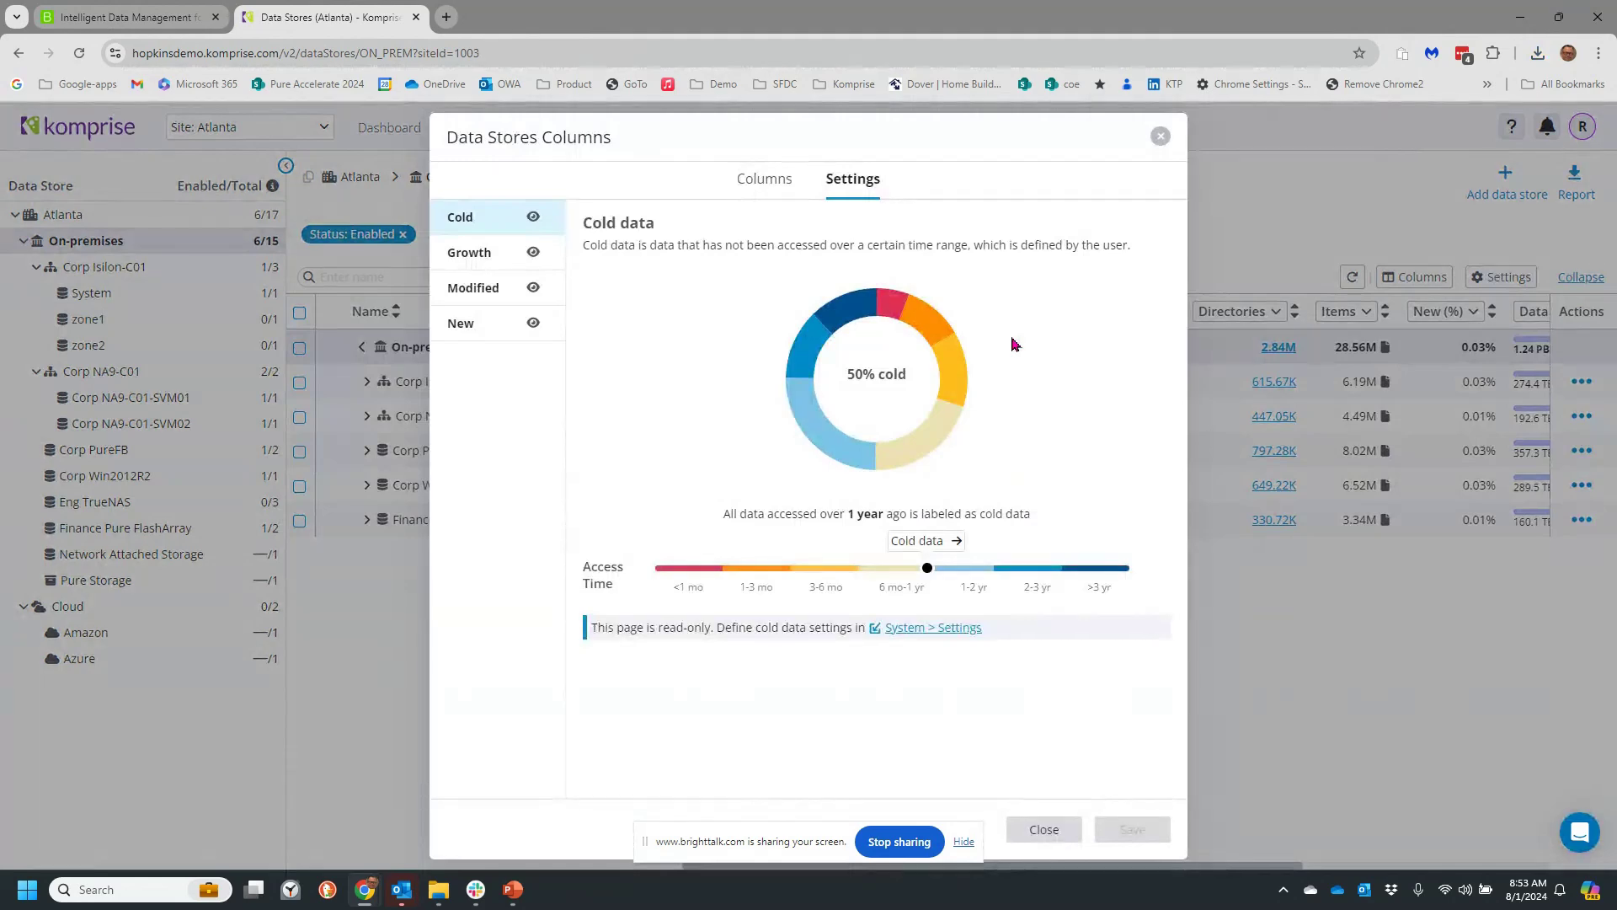
{"action": "mouse_move", "coordinate": [529, 224]}
{"action": "left_click", "coordinate": [498, 252]}
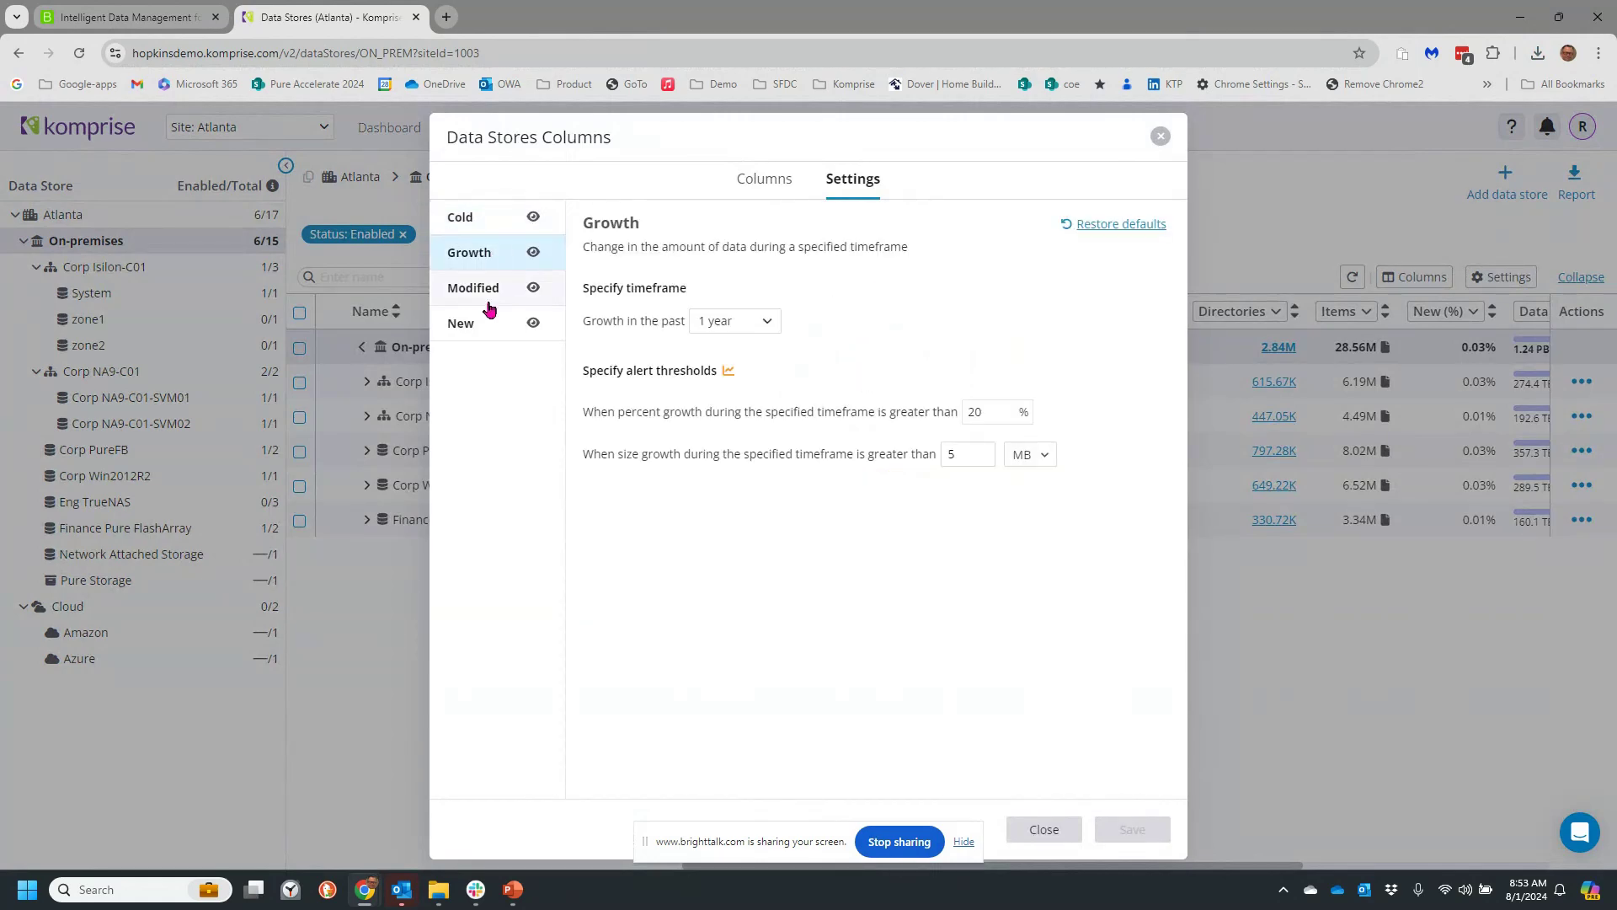
{"action": "left_click", "coordinate": [494, 290]}
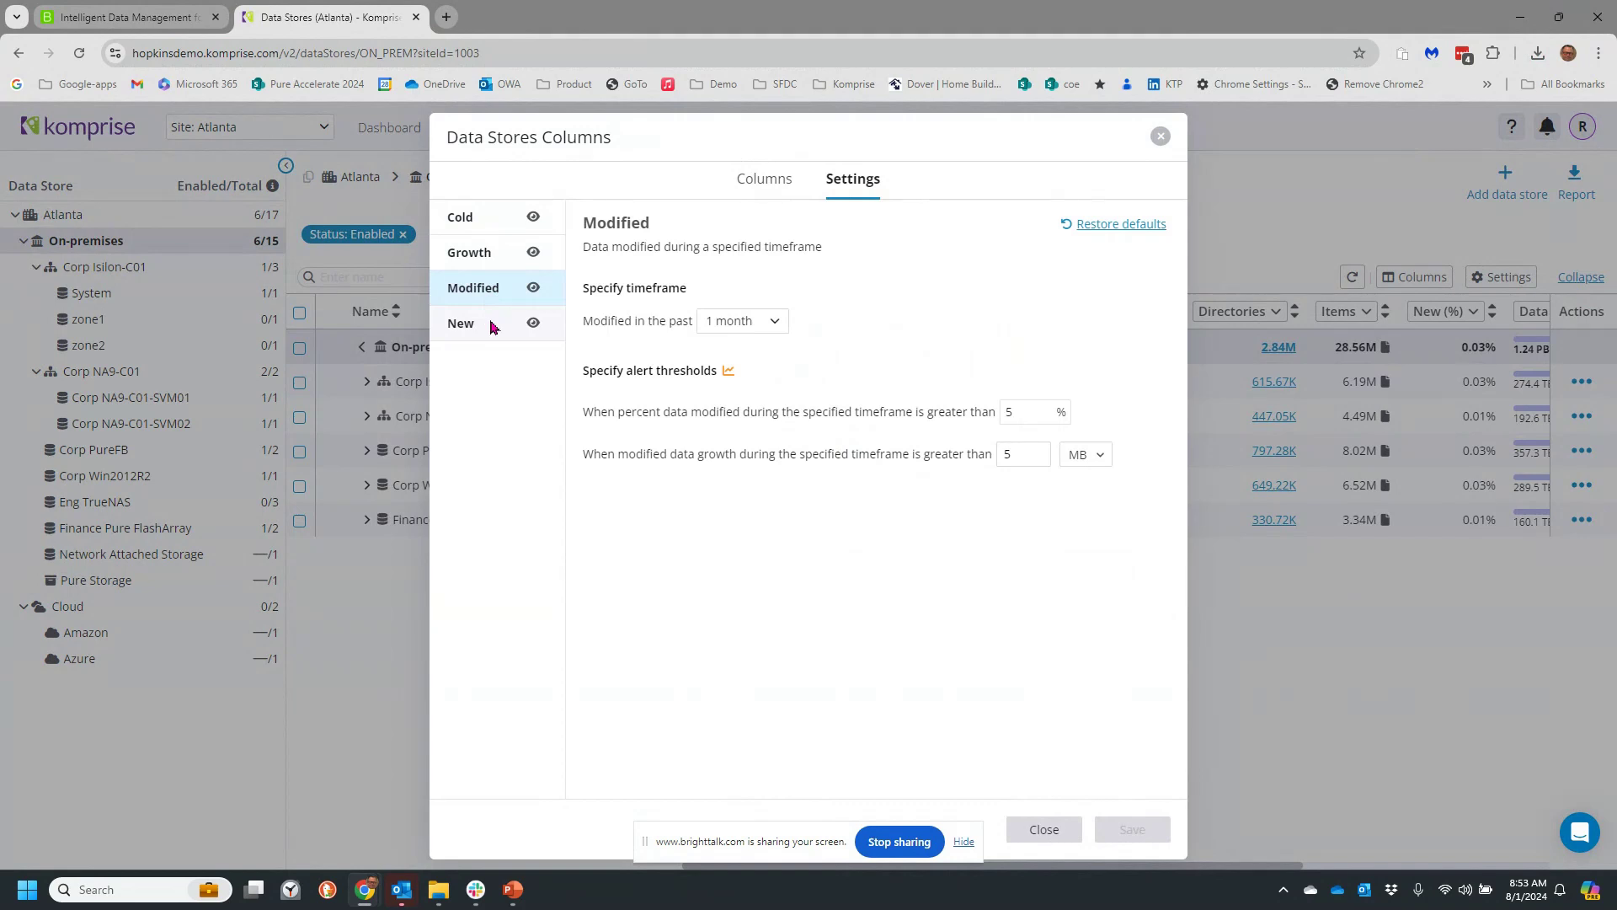
{"action": "left_click", "coordinate": [493, 327]}
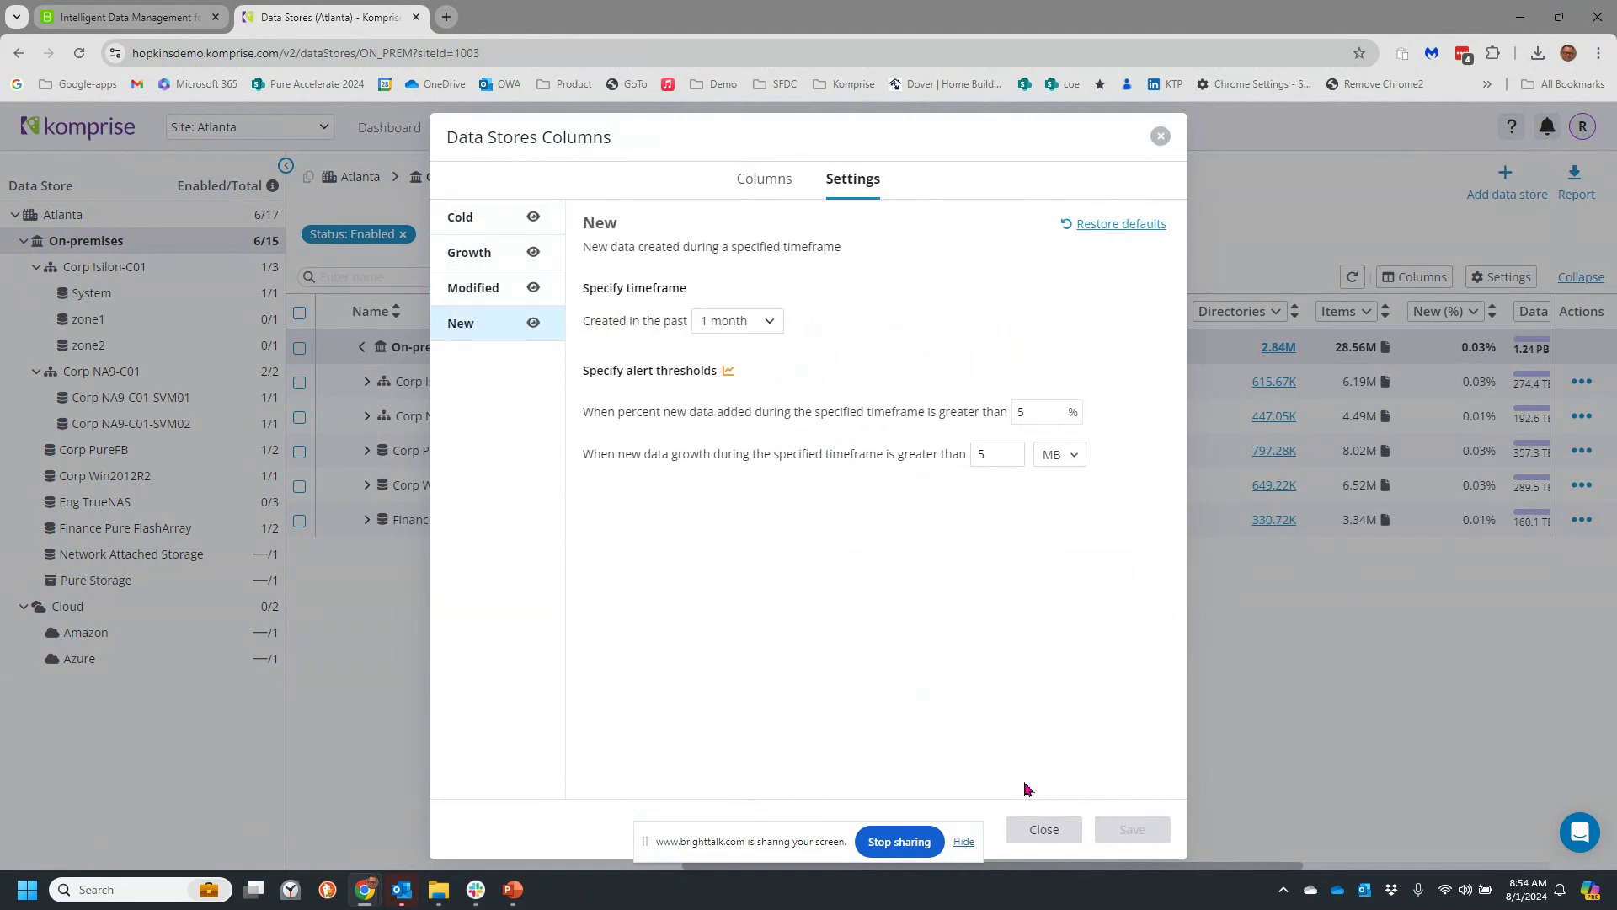
{"action": "left_click_drag", "start_coordinate": [924, 135], "coordinate": [1101, 110]}
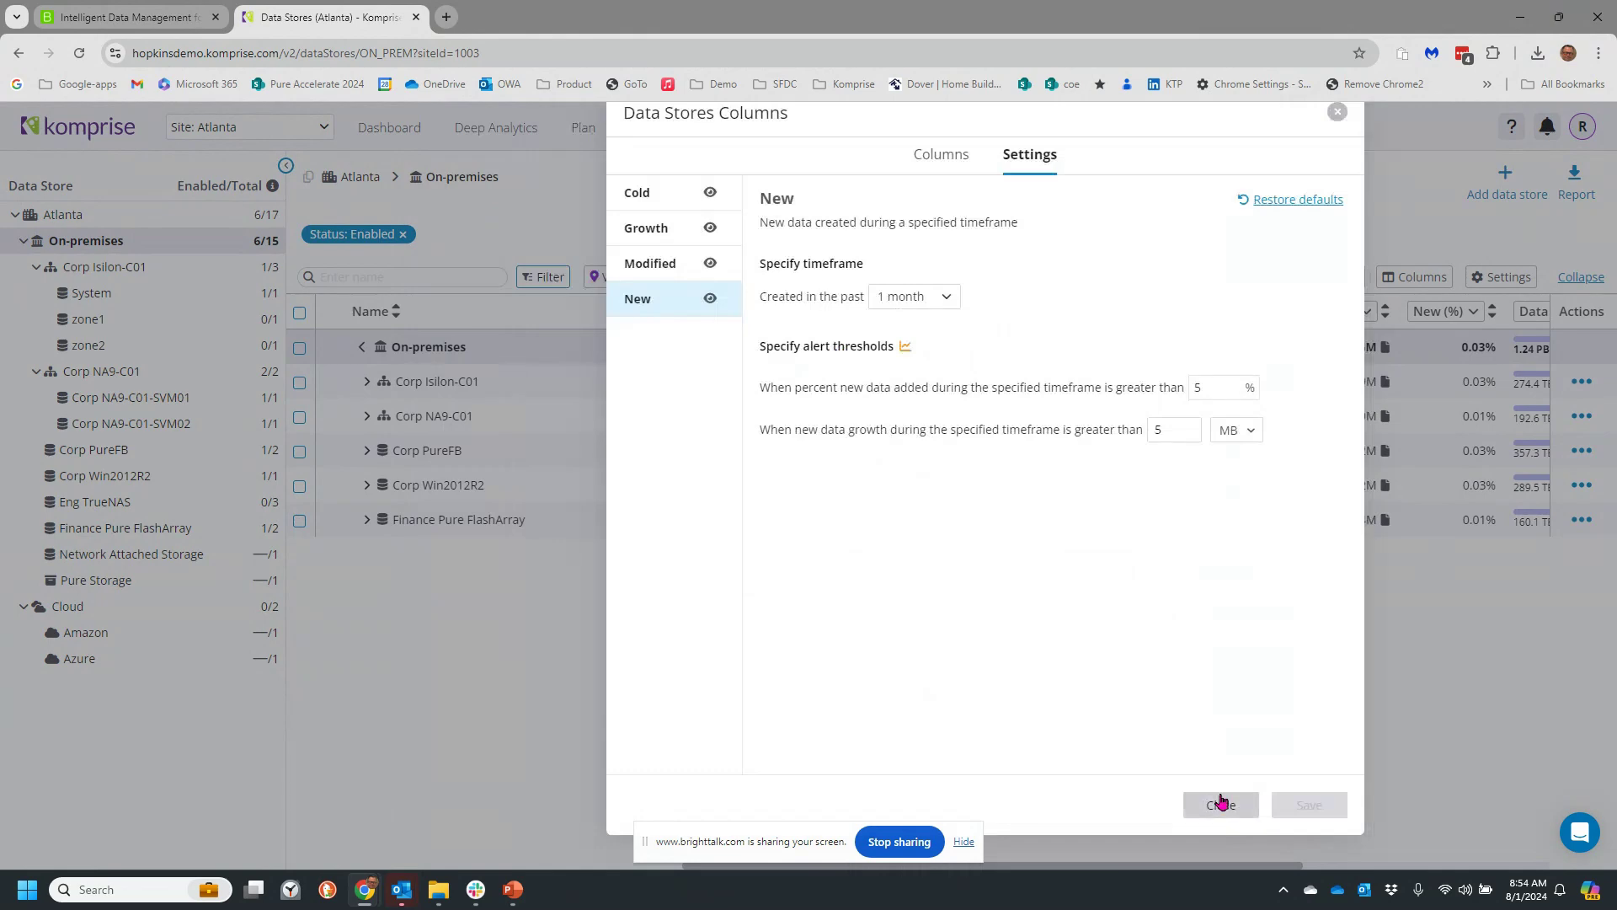
Step: Move Data growth to the third column, expand Corp Isilon-C01, and open the AI Bucket Population plan
{"action": "left_click", "coordinate": [1221, 802]}
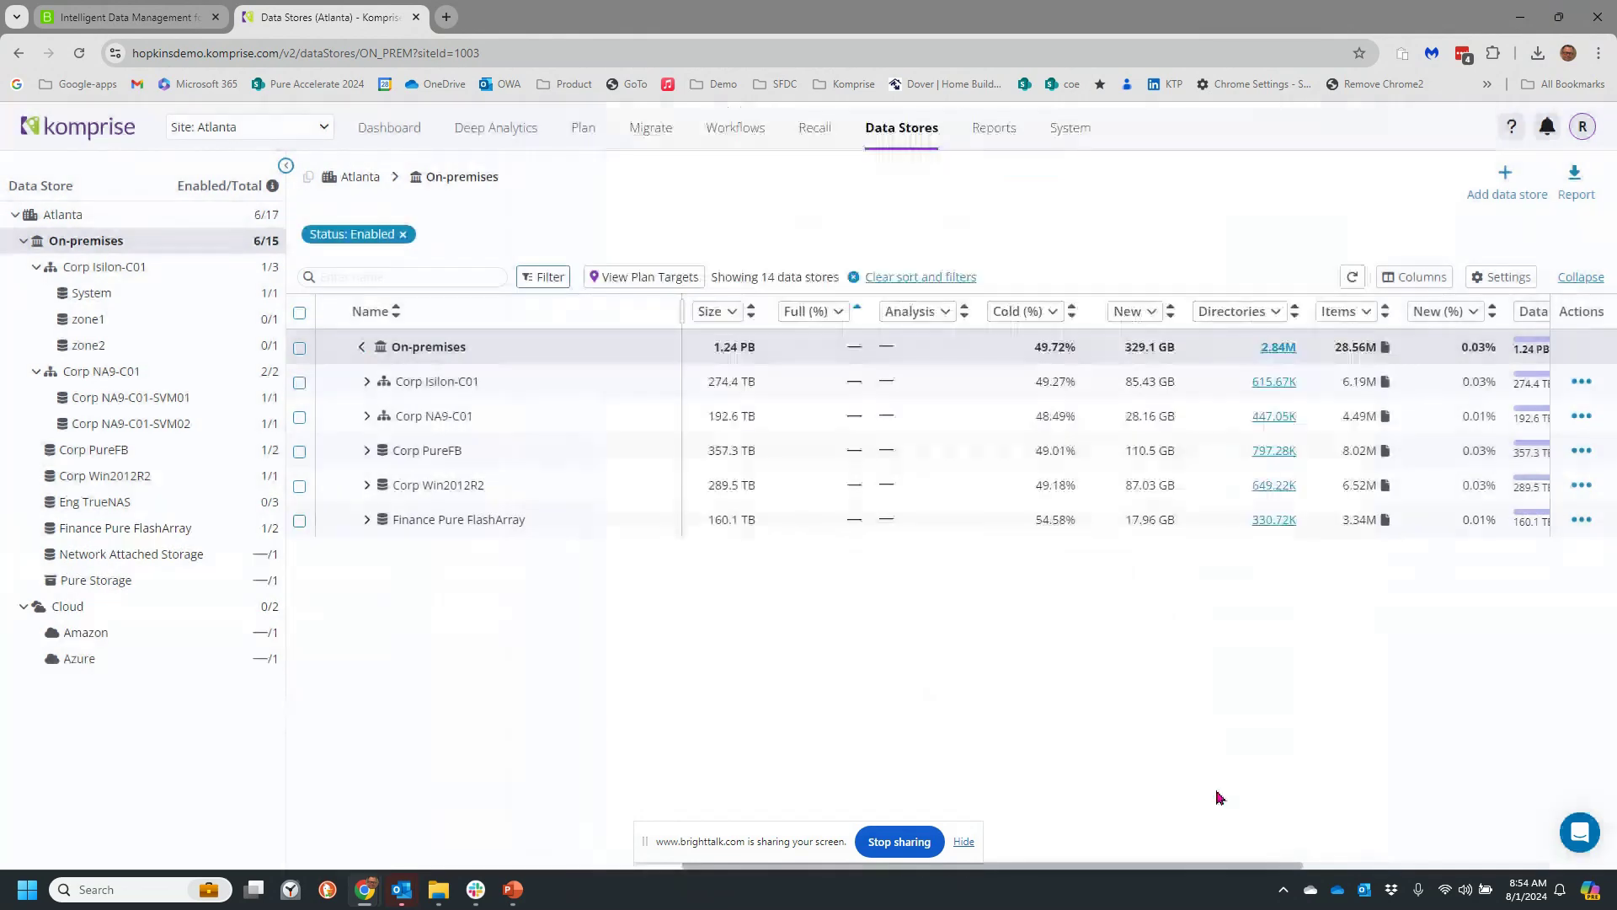
{"action": "left_click", "coordinate": [1430, 285]}
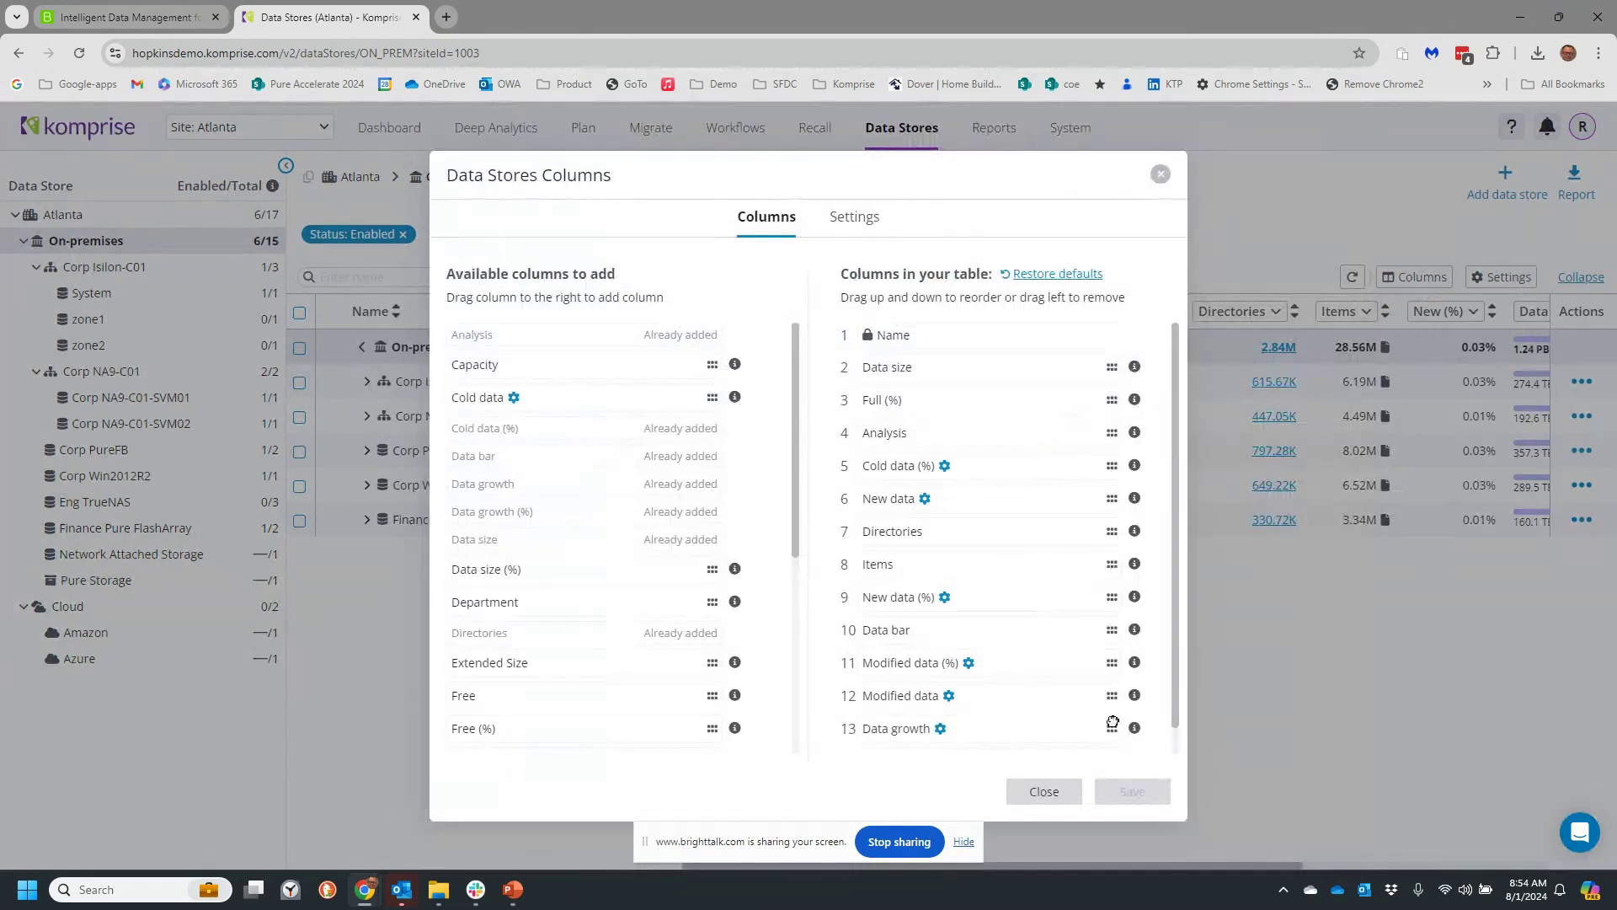
{"action": "left_click_drag", "start_coordinate": [1113, 723], "coordinate": [1098, 397]}
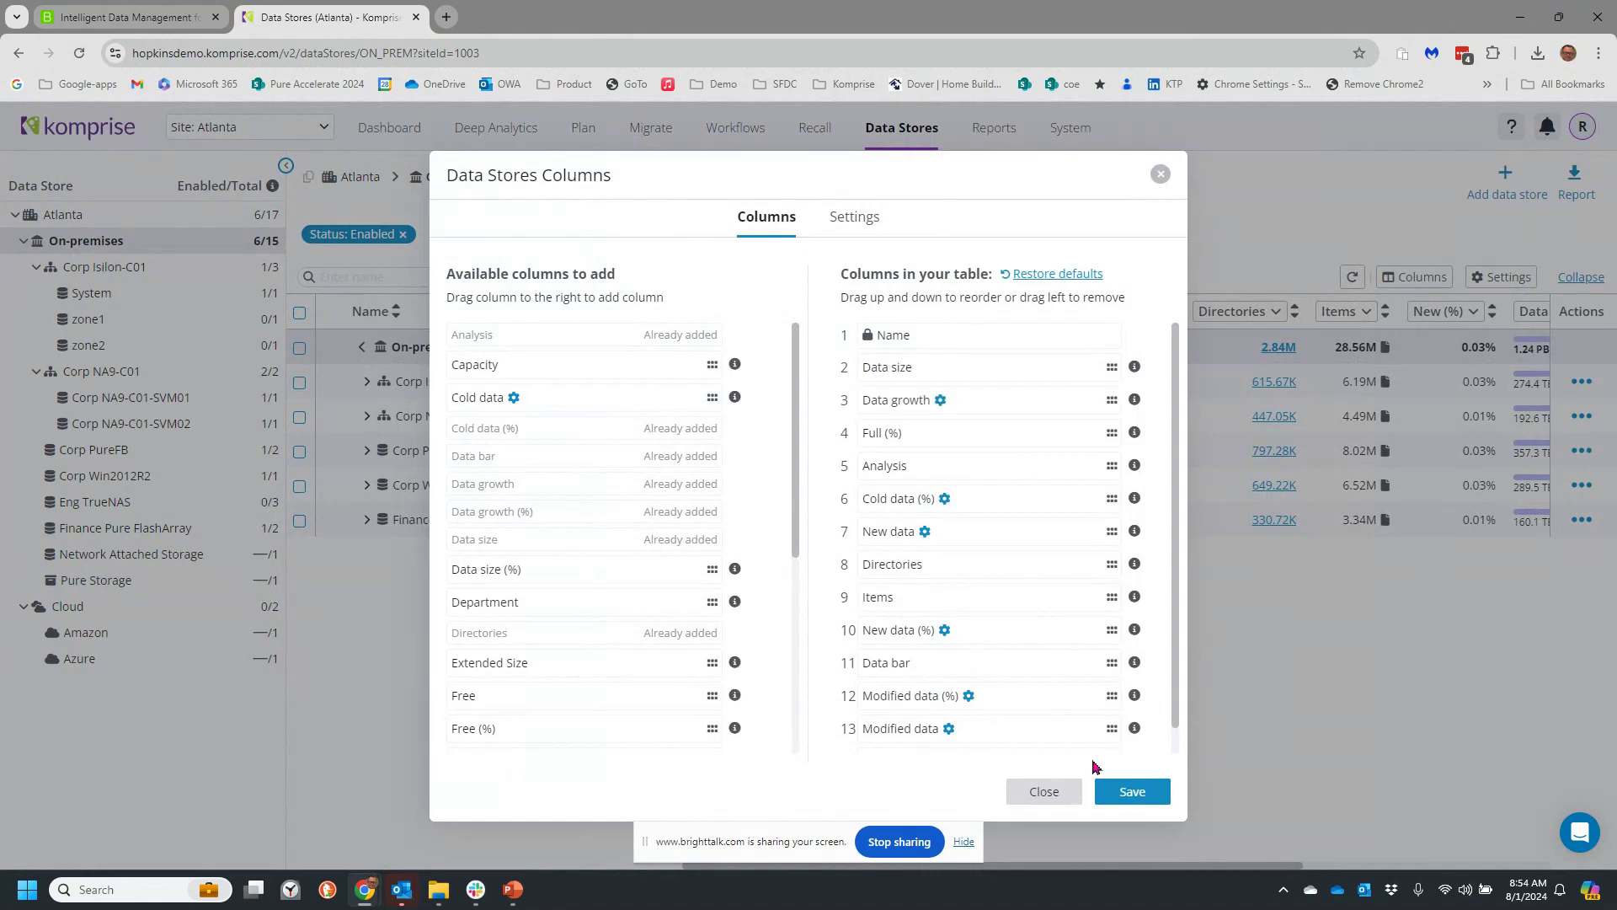
{"action": "left_click", "coordinate": [1132, 792]}
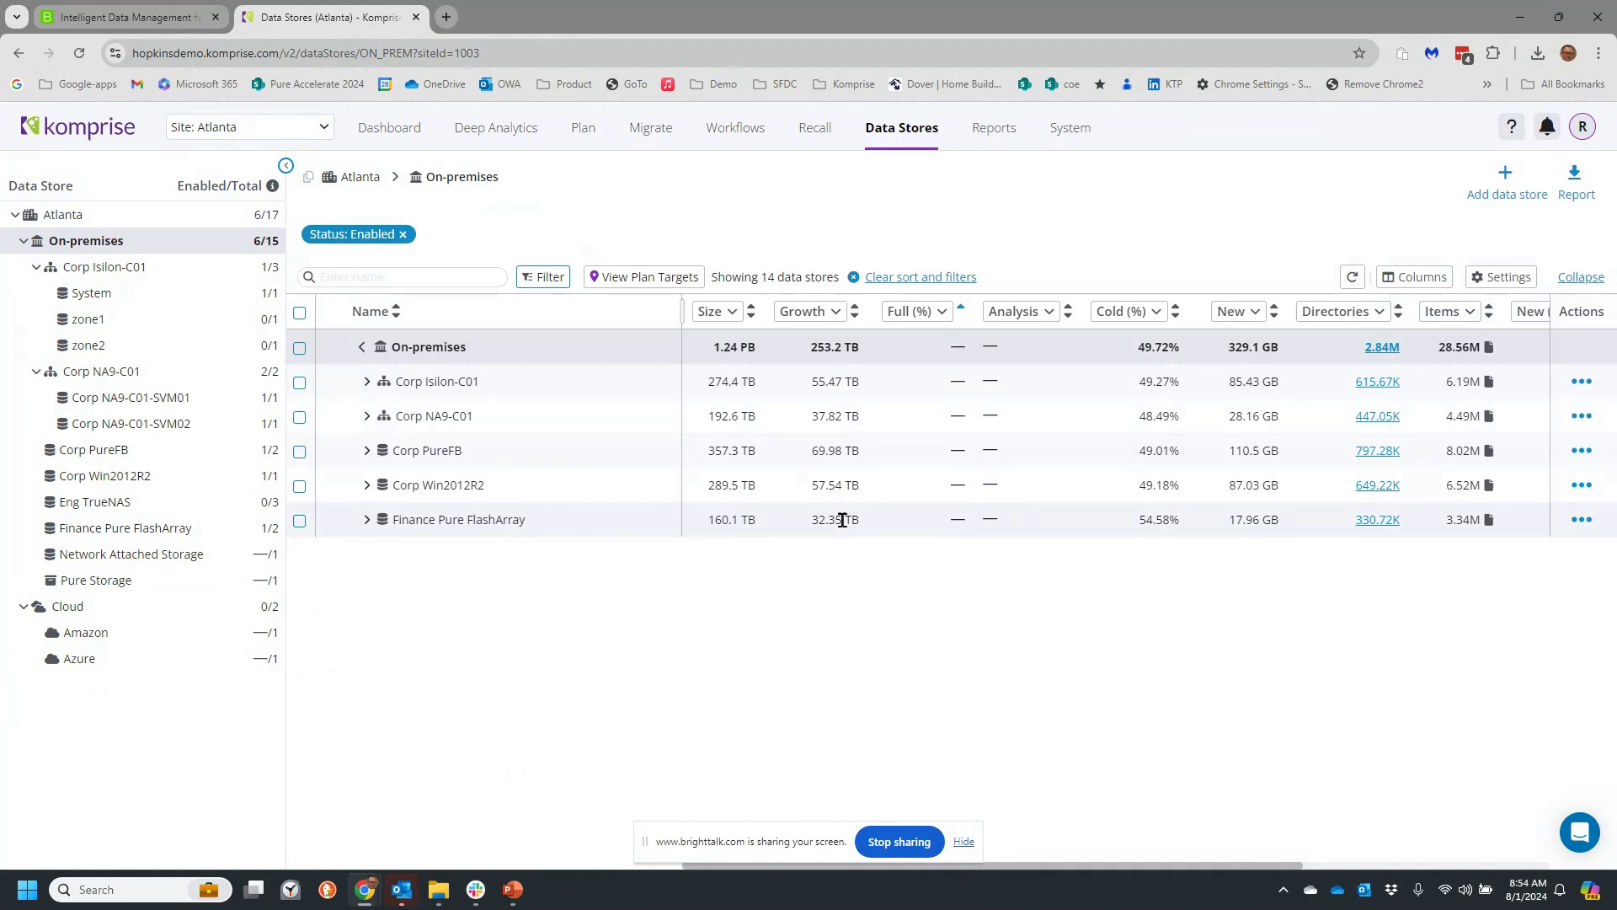
{"action": "left_click", "coordinate": [366, 383]}
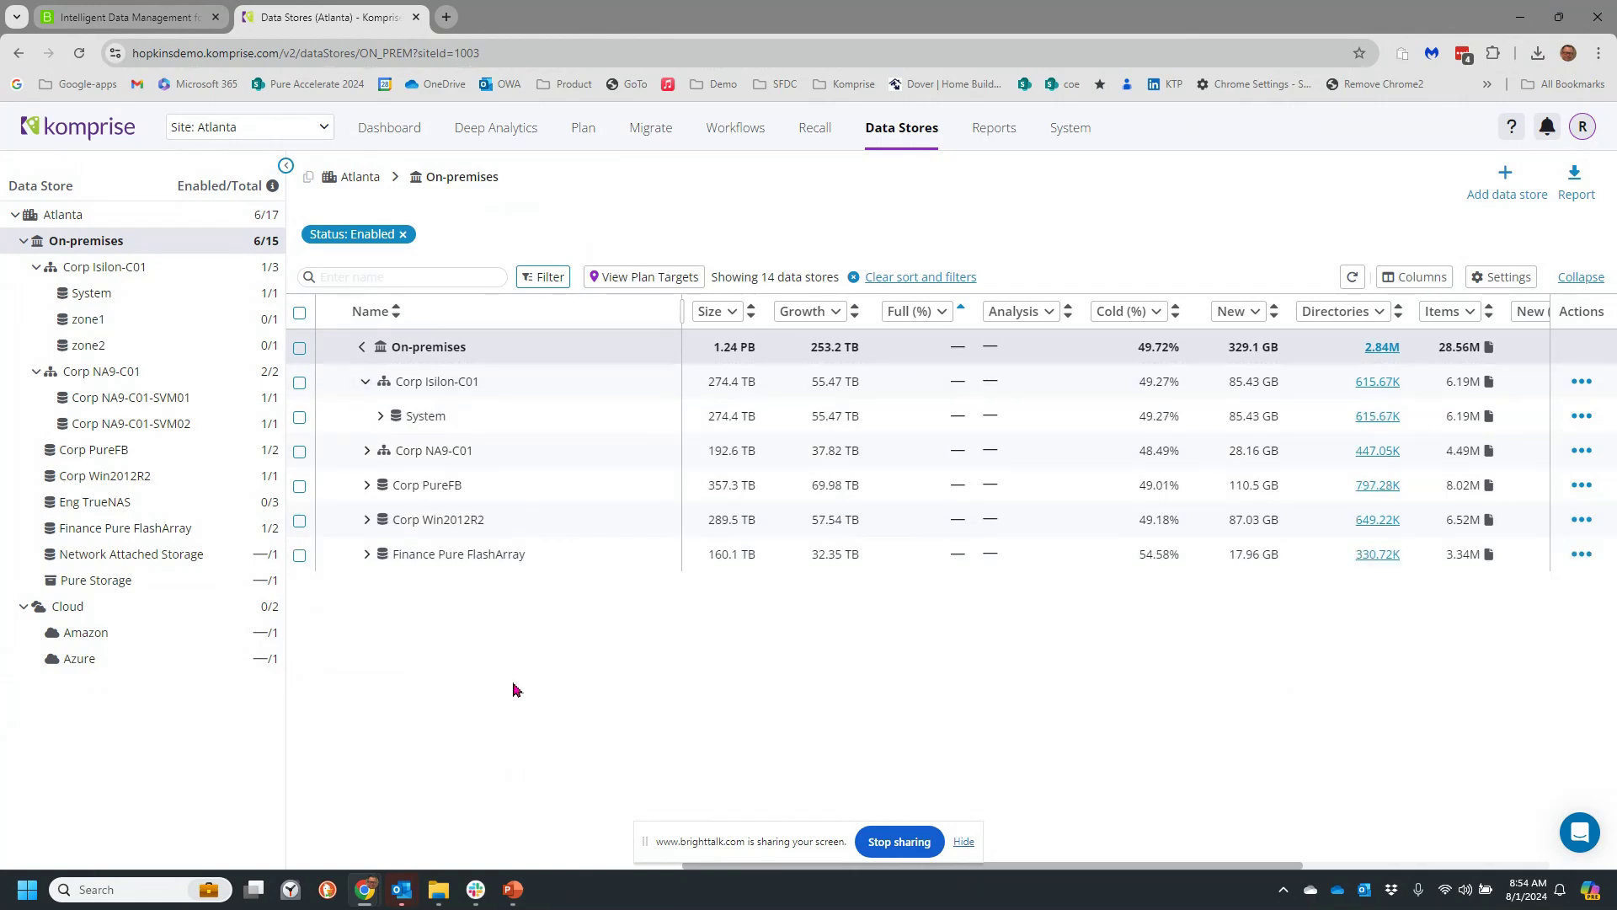
{"action": "left_click", "coordinate": [584, 128]}
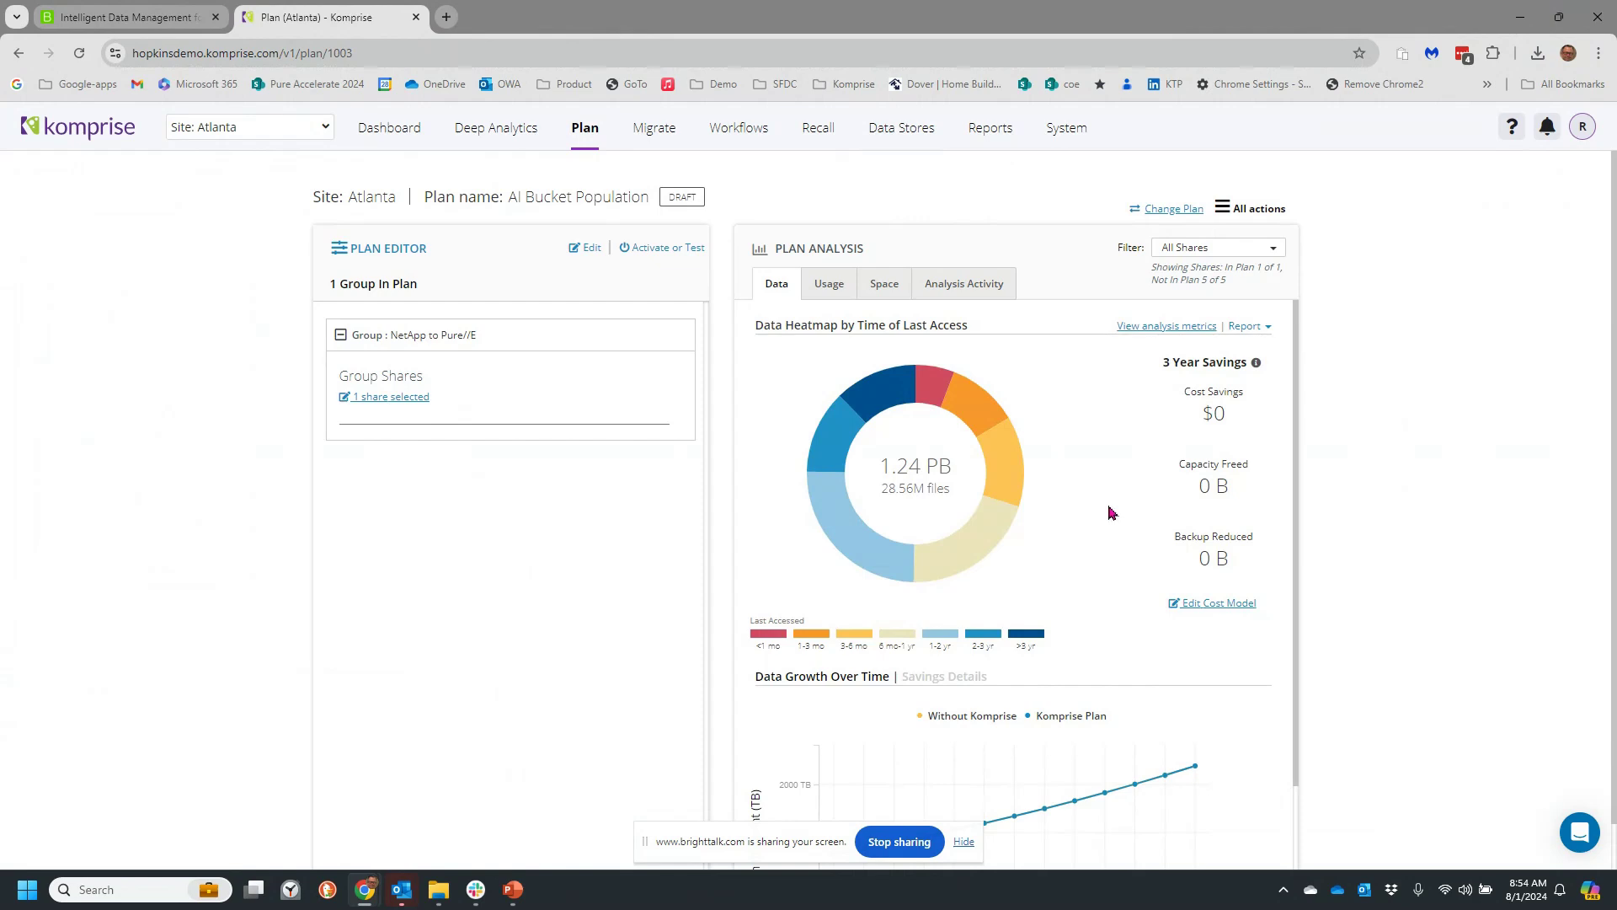
{"action": "scroll", "coordinate": [1110, 512], "scroll_direction": "down", "scroll_amount": 2}
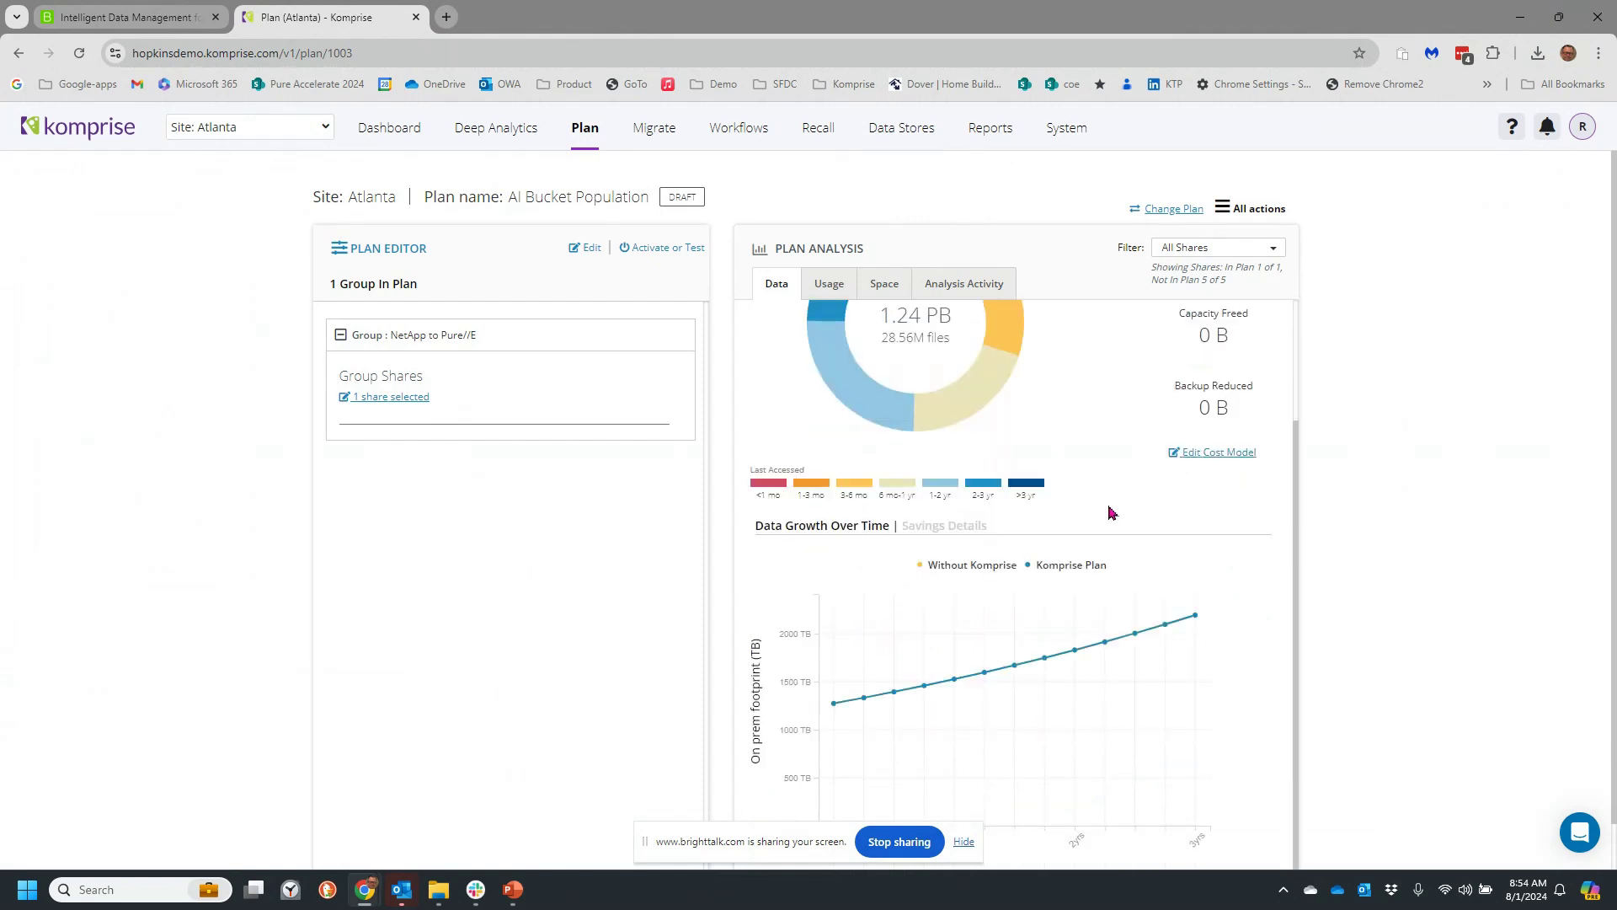
{"action": "mouse_move", "coordinate": [950, 691]}
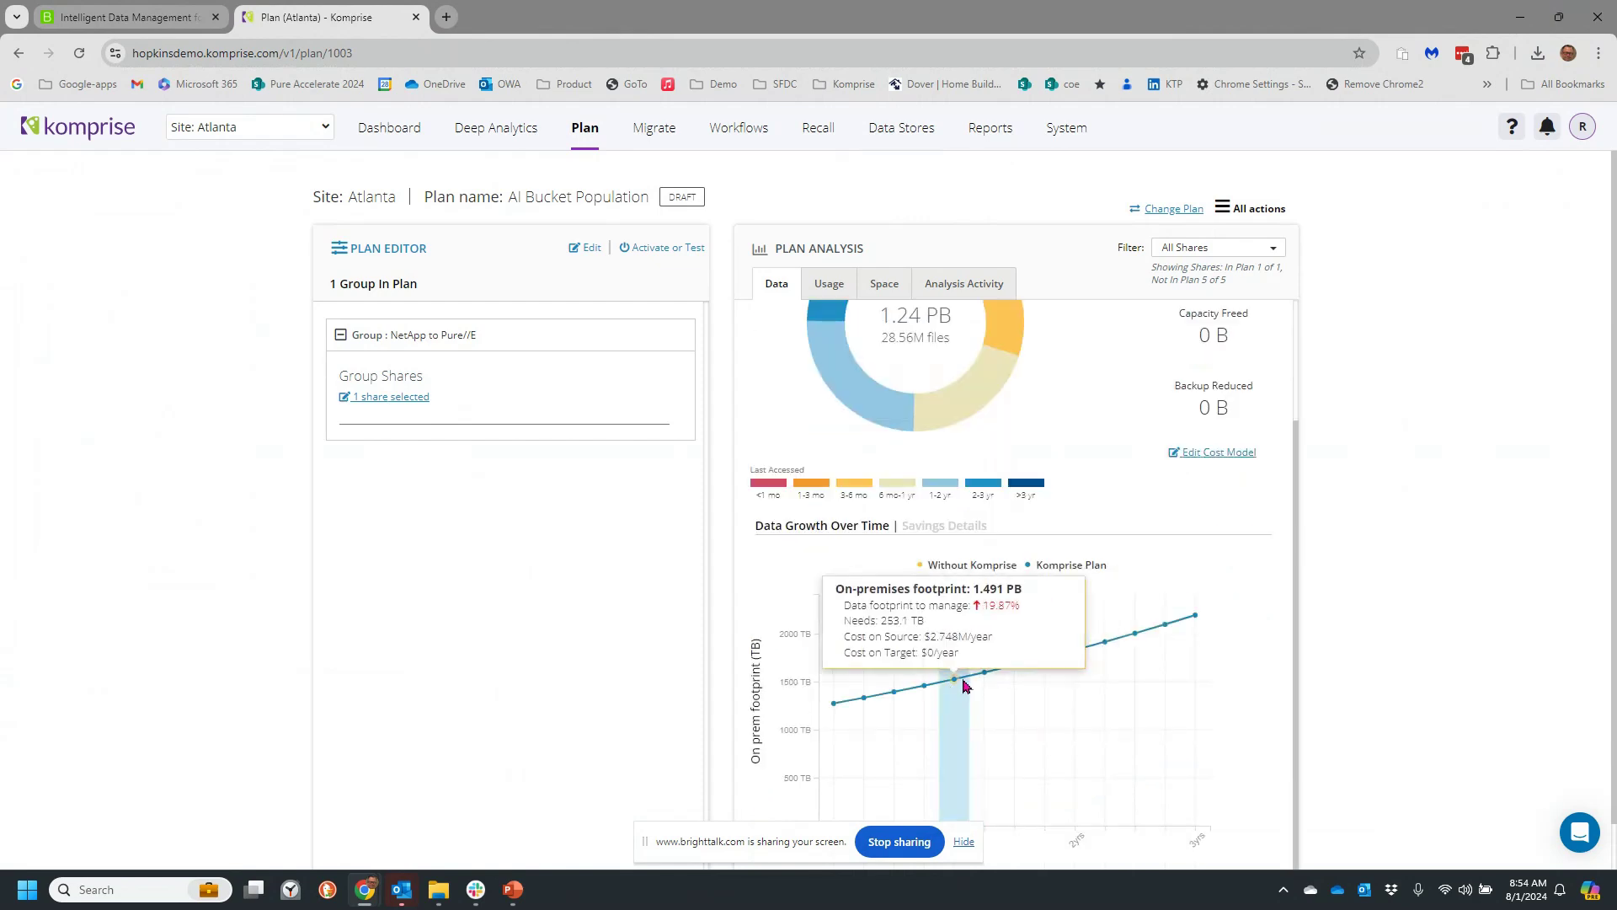
{"action": "scroll", "coordinate": [1092, 395], "scroll_direction": "up", "scroll_amount": 1}
{"action": "scroll", "coordinate": [1093, 395], "scroll_direction": "up", "scroll_amount": 2}
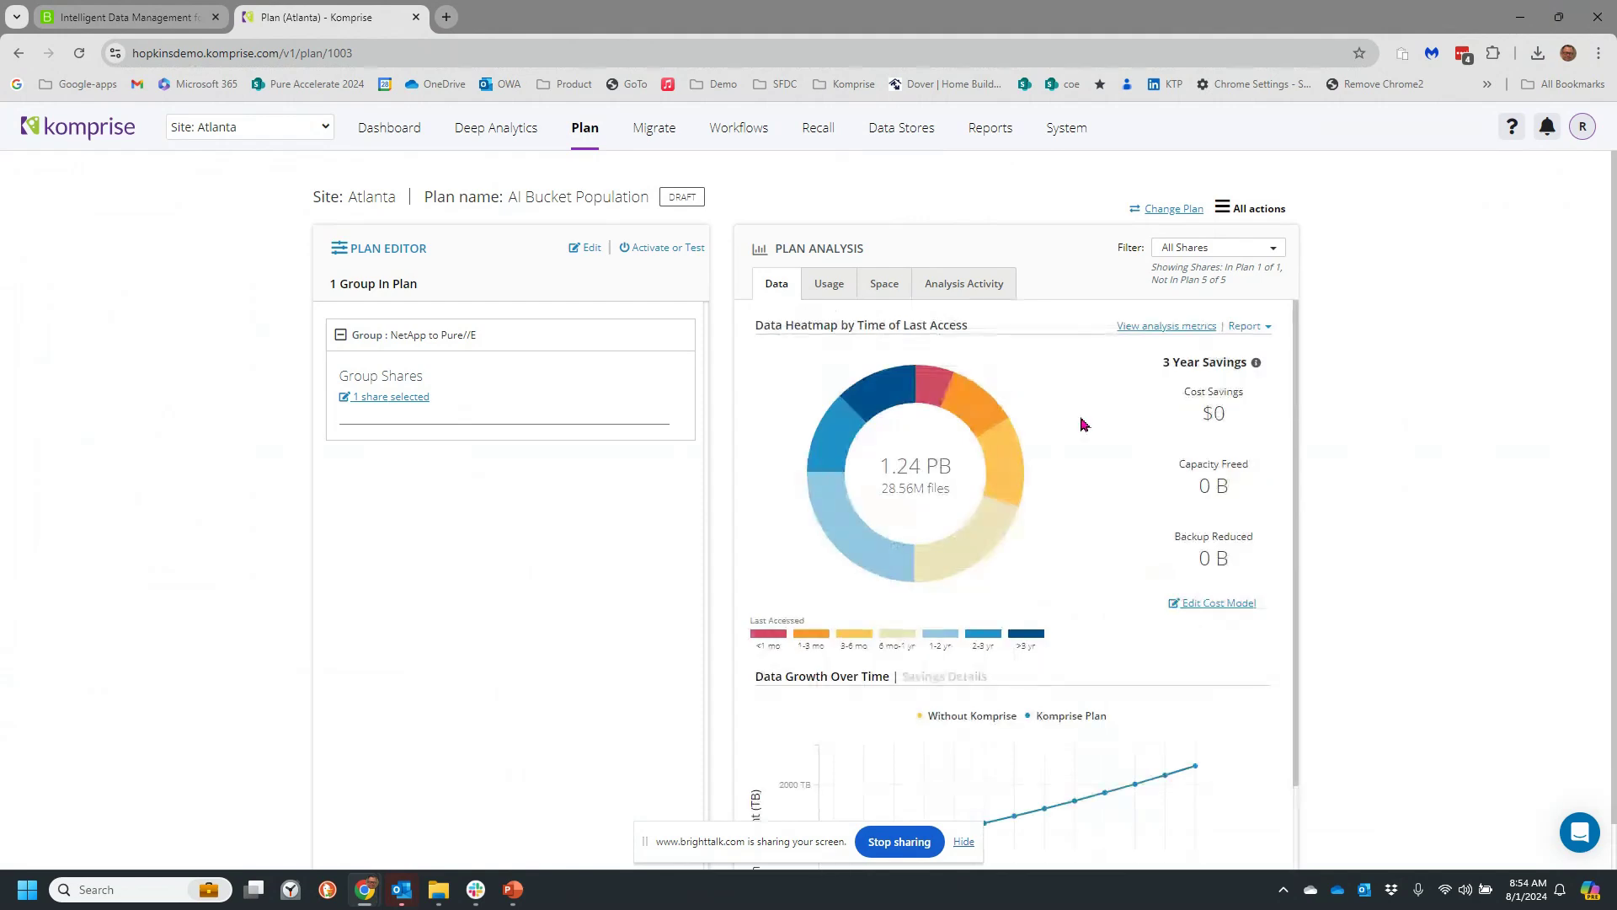
{"action": "left_click", "coordinate": [836, 284]}
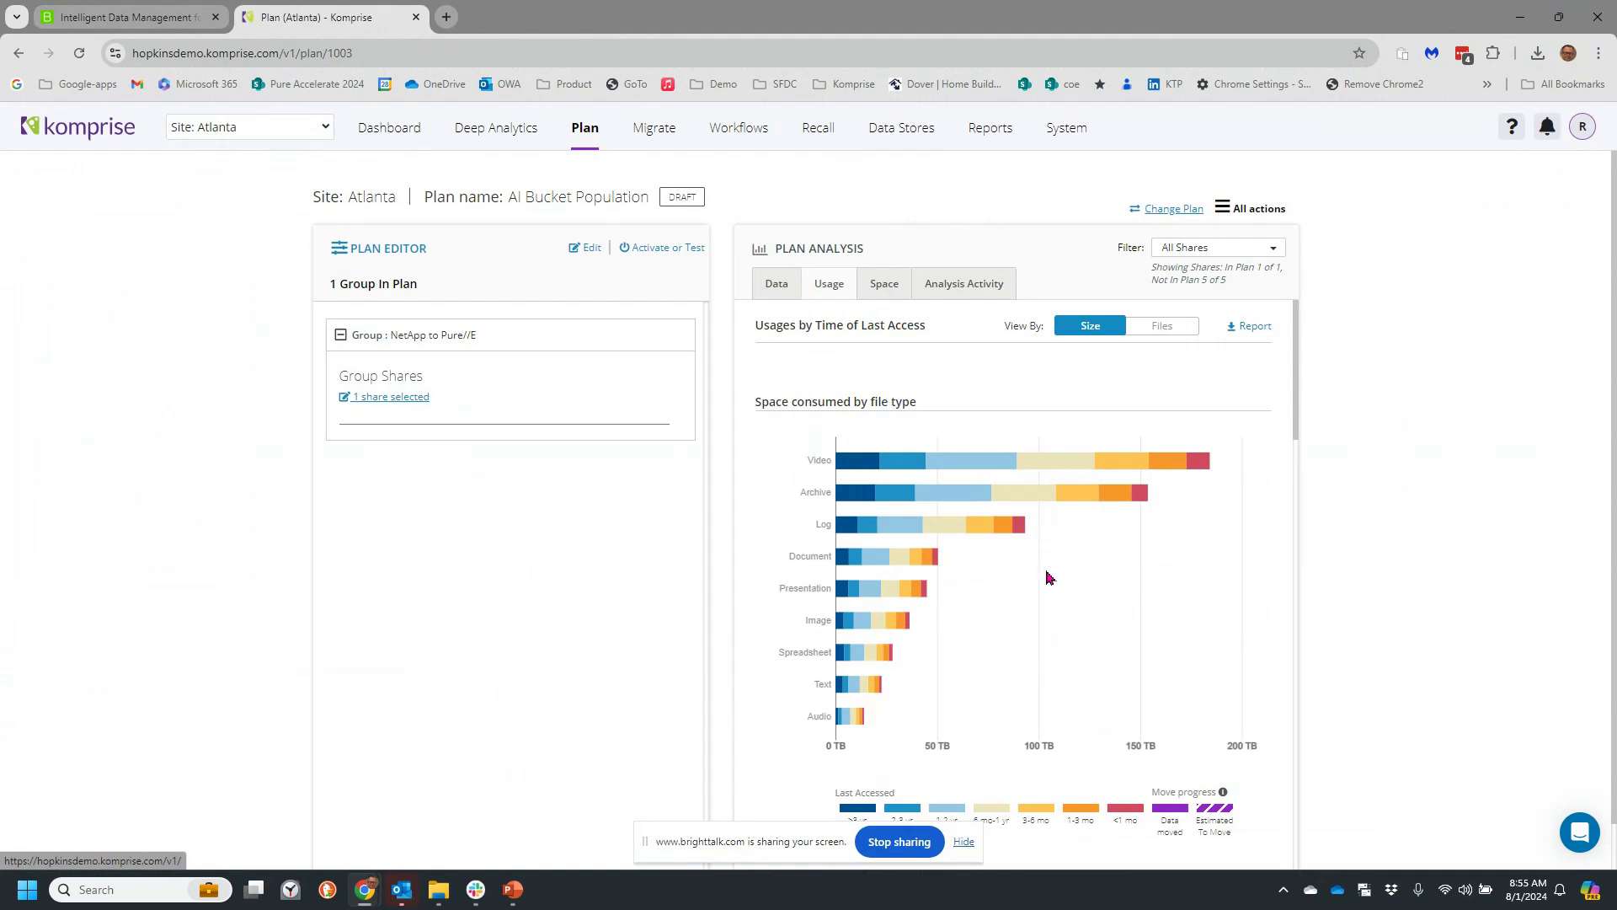
{"action": "scroll", "coordinate": [1049, 578], "scroll_direction": "down", "scroll_amount": 1}
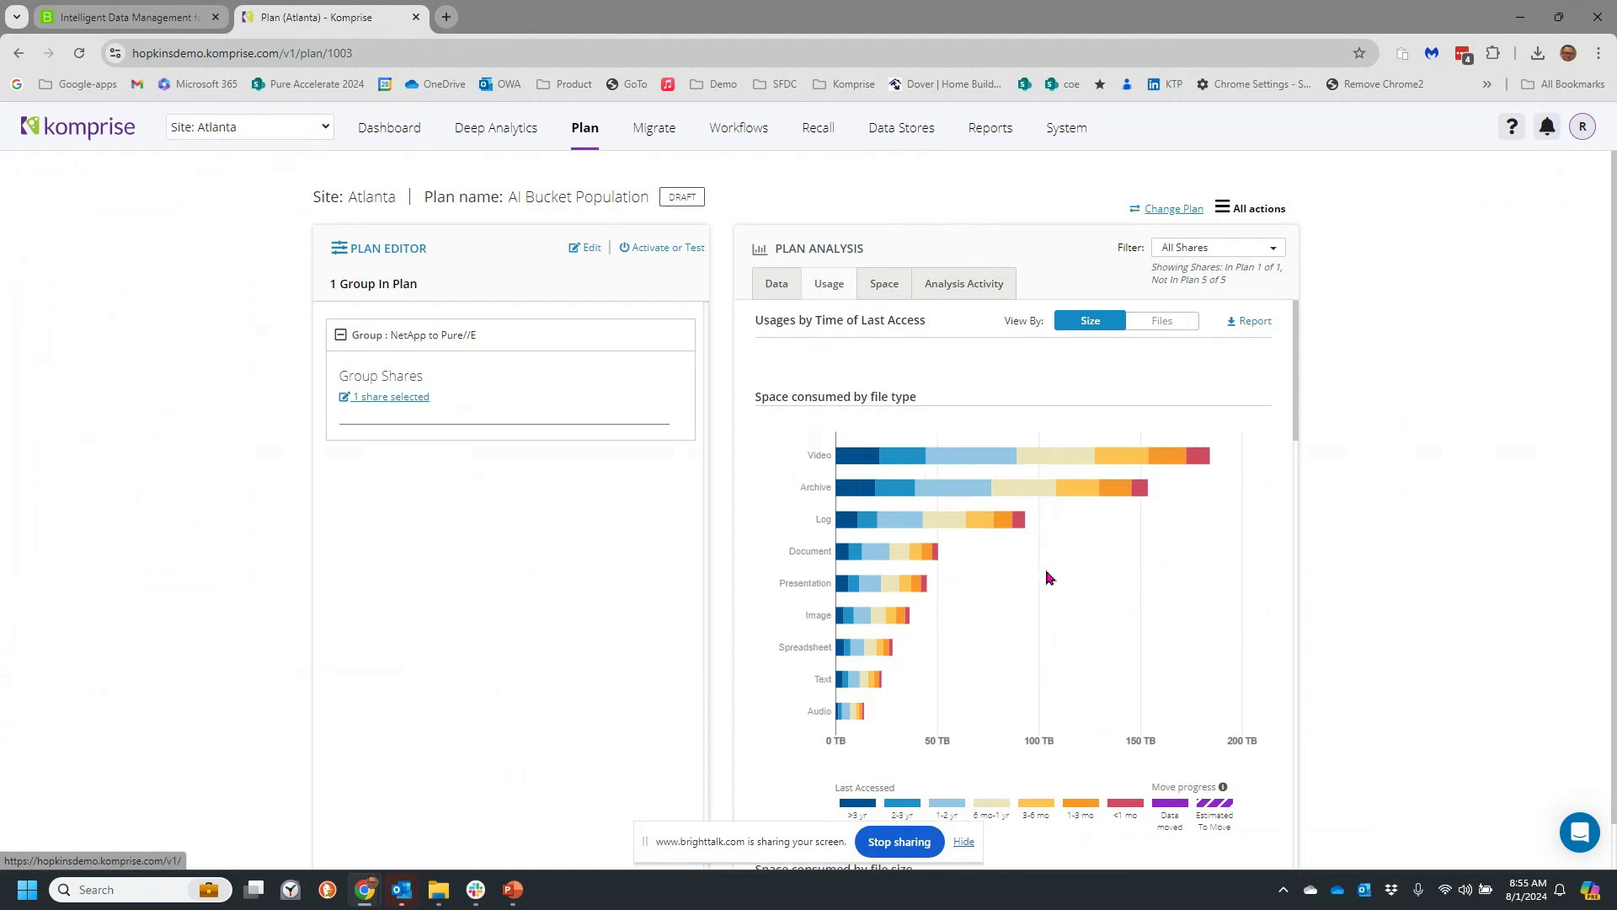
{"action": "scroll", "coordinate": [1050, 578], "scroll_direction": "down", "scroll_amount": 5}
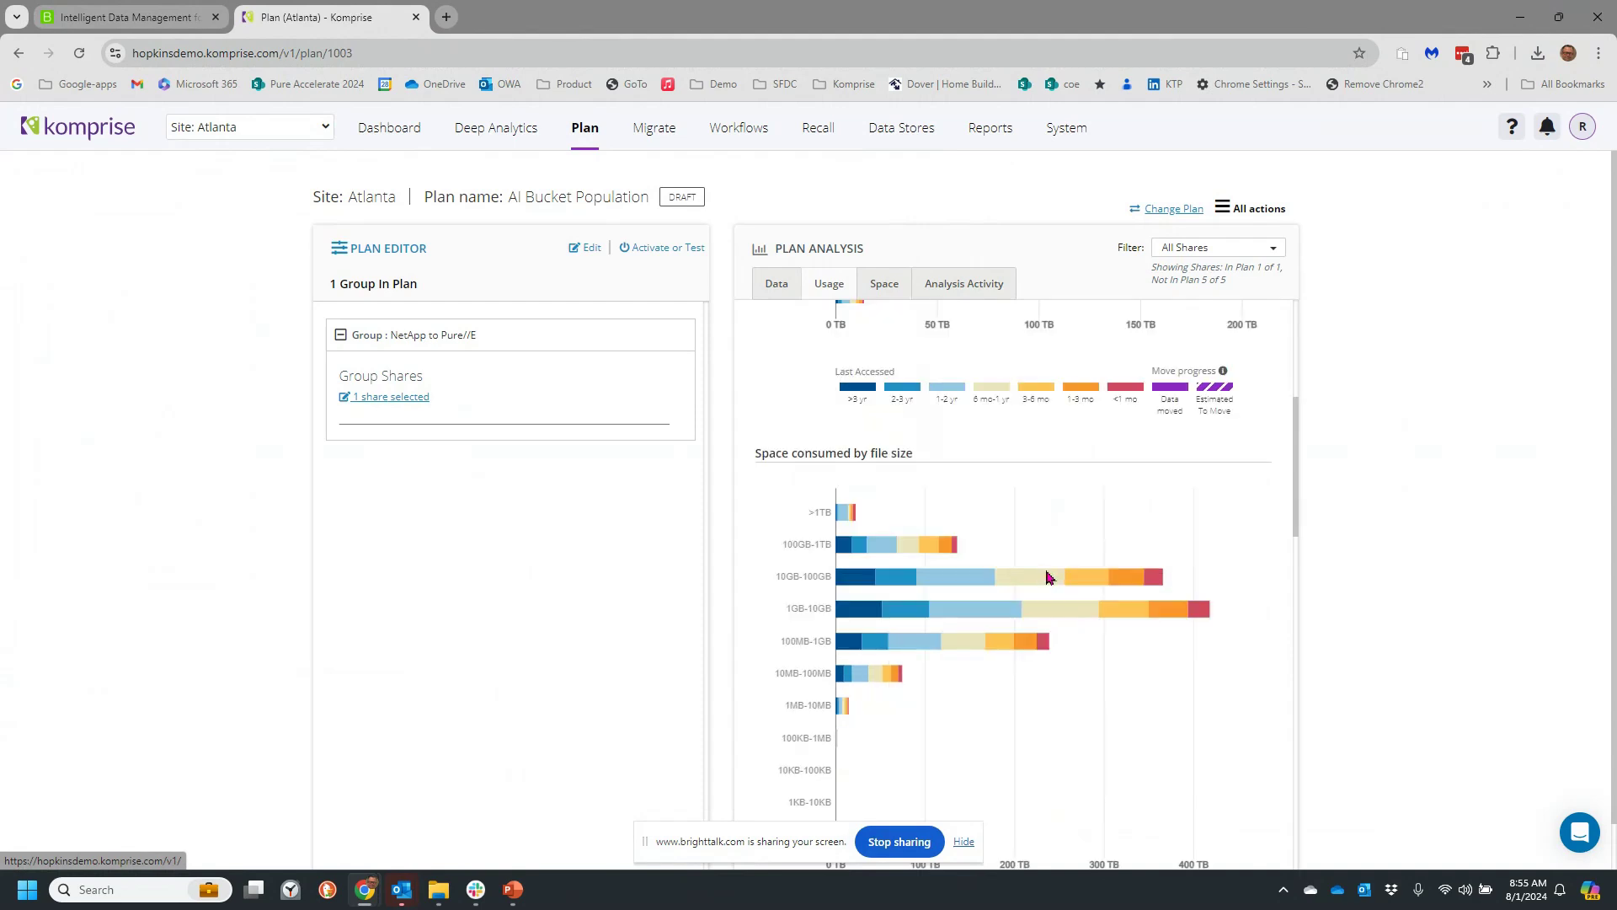
{"action": "scroll", "coordinate": [1052, 572], "scroll_direction": "down", "scroll_amount": 4}
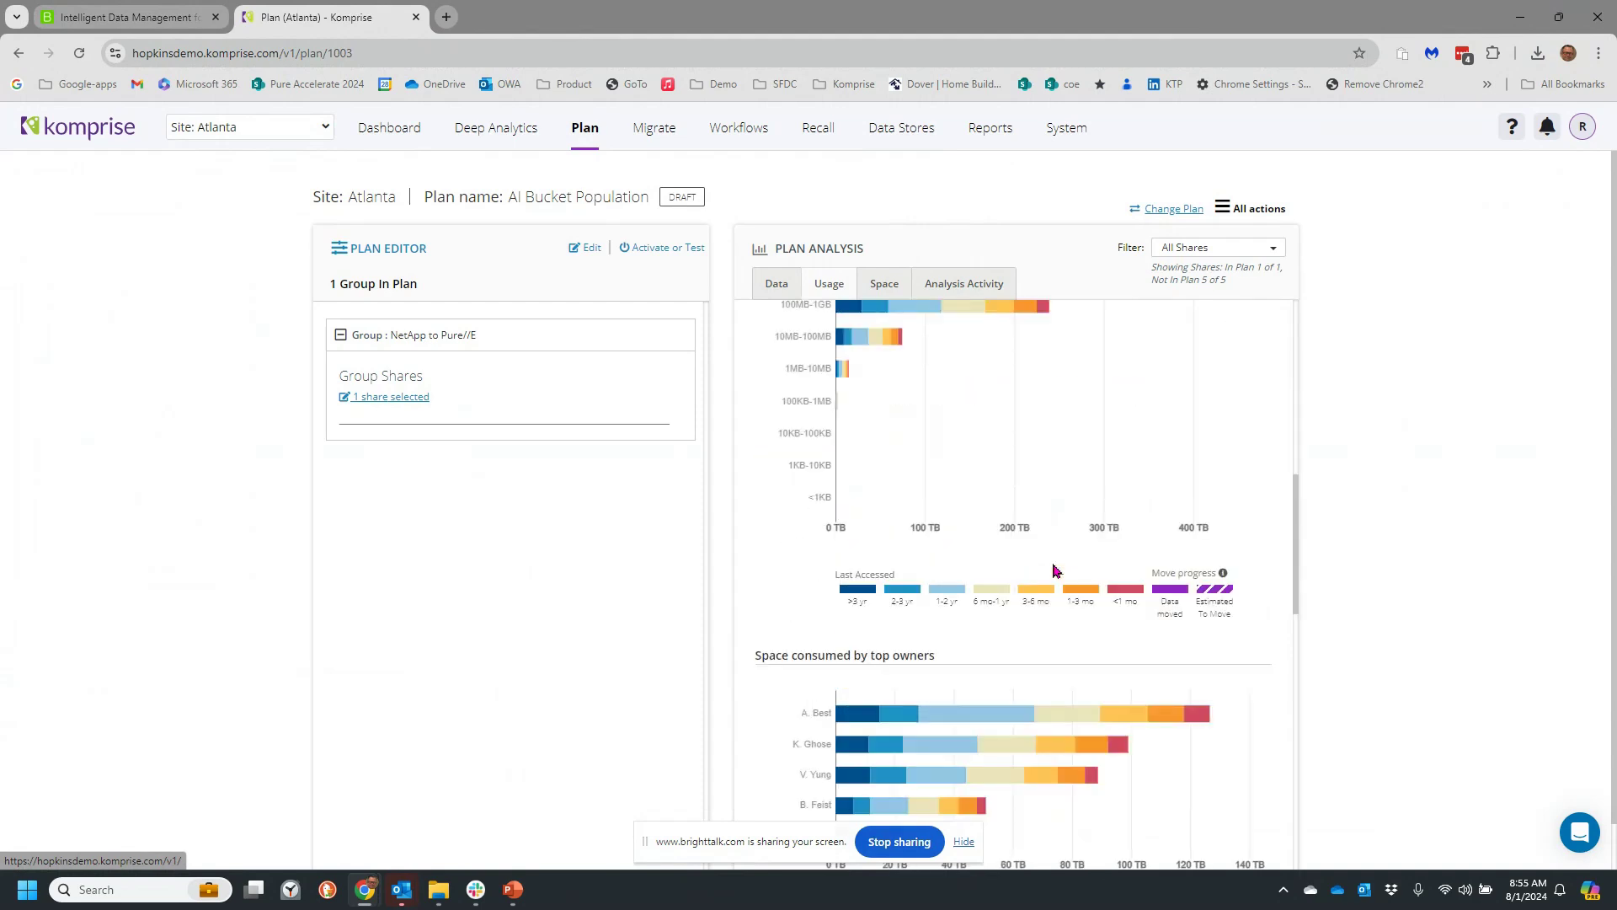
{"action": "scroll", "coordinate": [1054, 571], "scroll_direction": "down", "scroll_amount": 5}
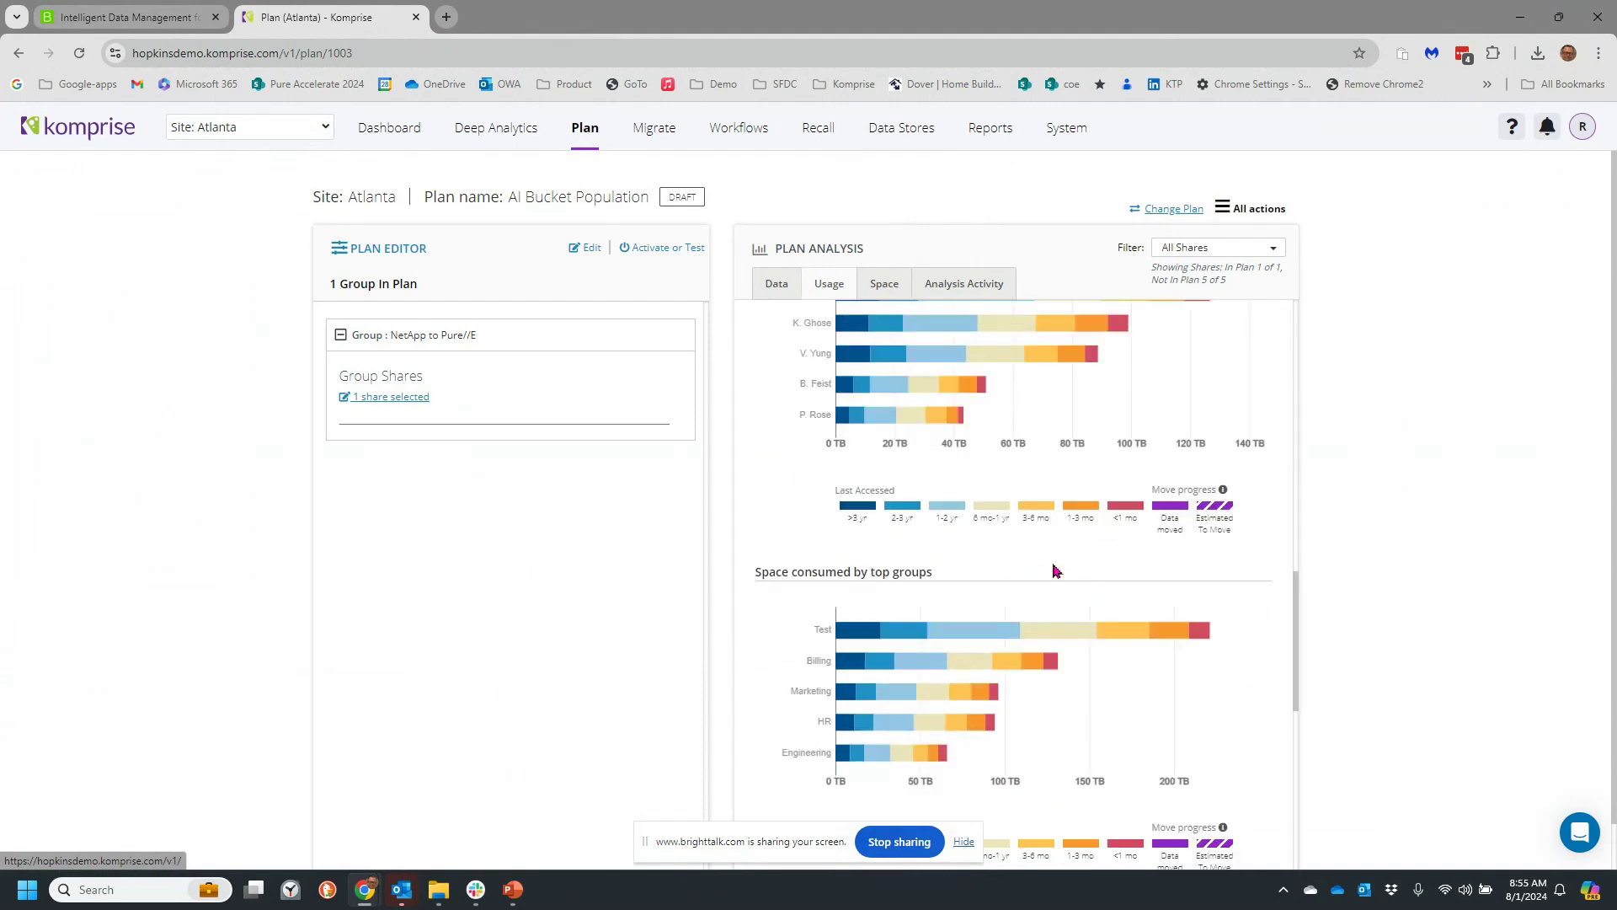
{"action": "scroll", "coordinate": [1054, 571], "scroll_direction": "down", "scroll_amount": 5}
{"action": "scroll", "coordinate": [1054, 572], "scroll_direction": "down", "scroll_amount": 4}
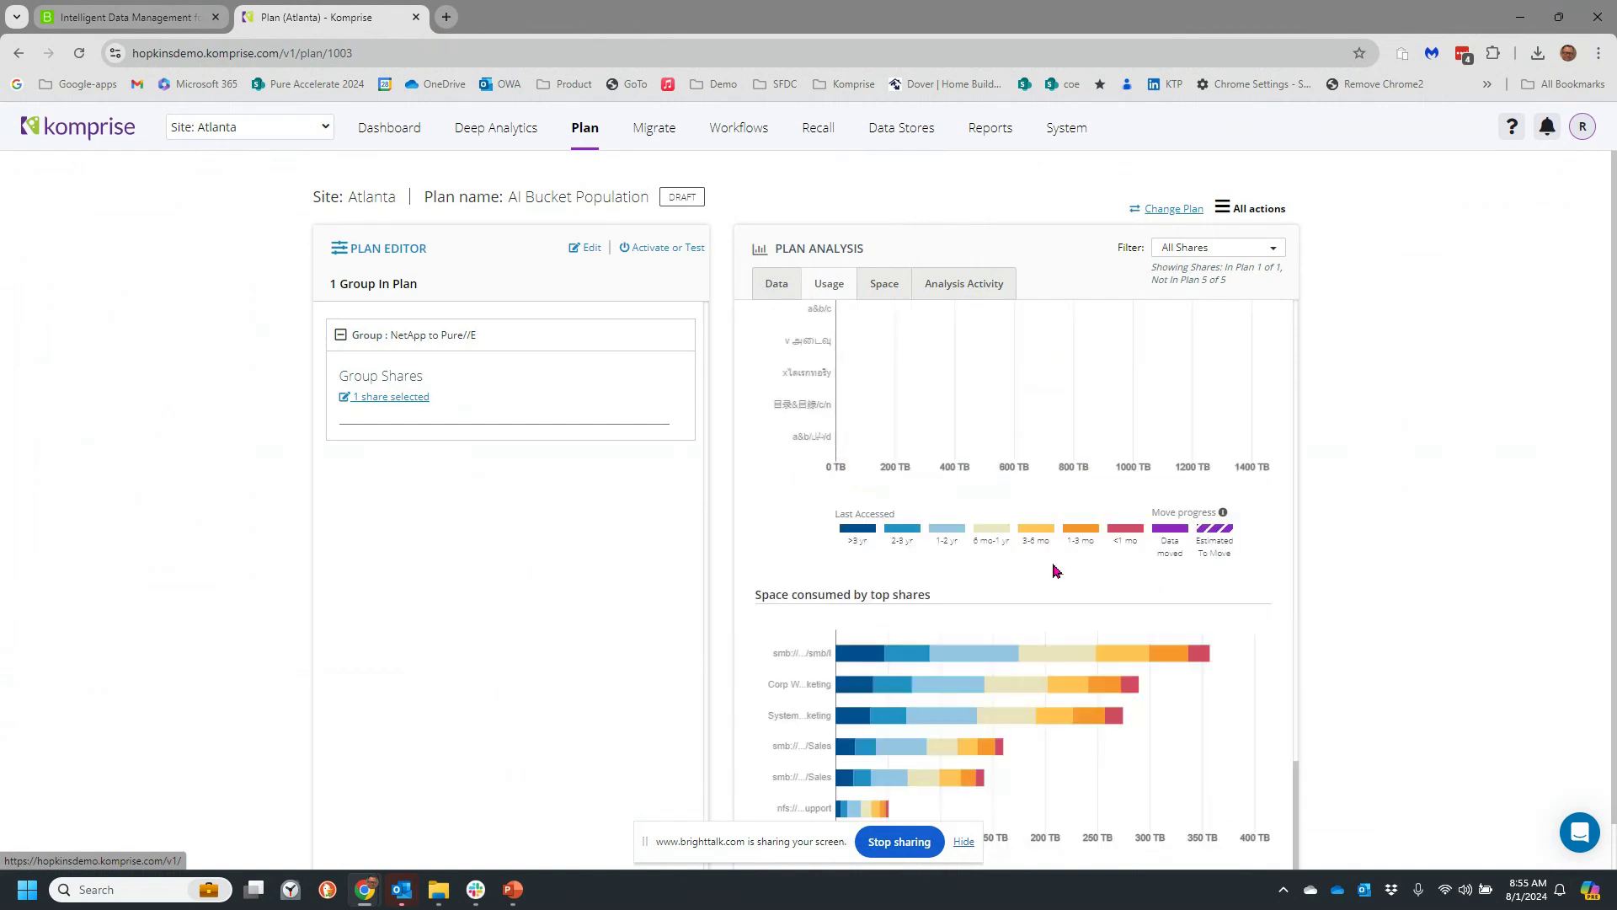
{"action": "scroll", "coordinate": [1054, 571], "scroll_direction": "up", "scroll_amount": 5}
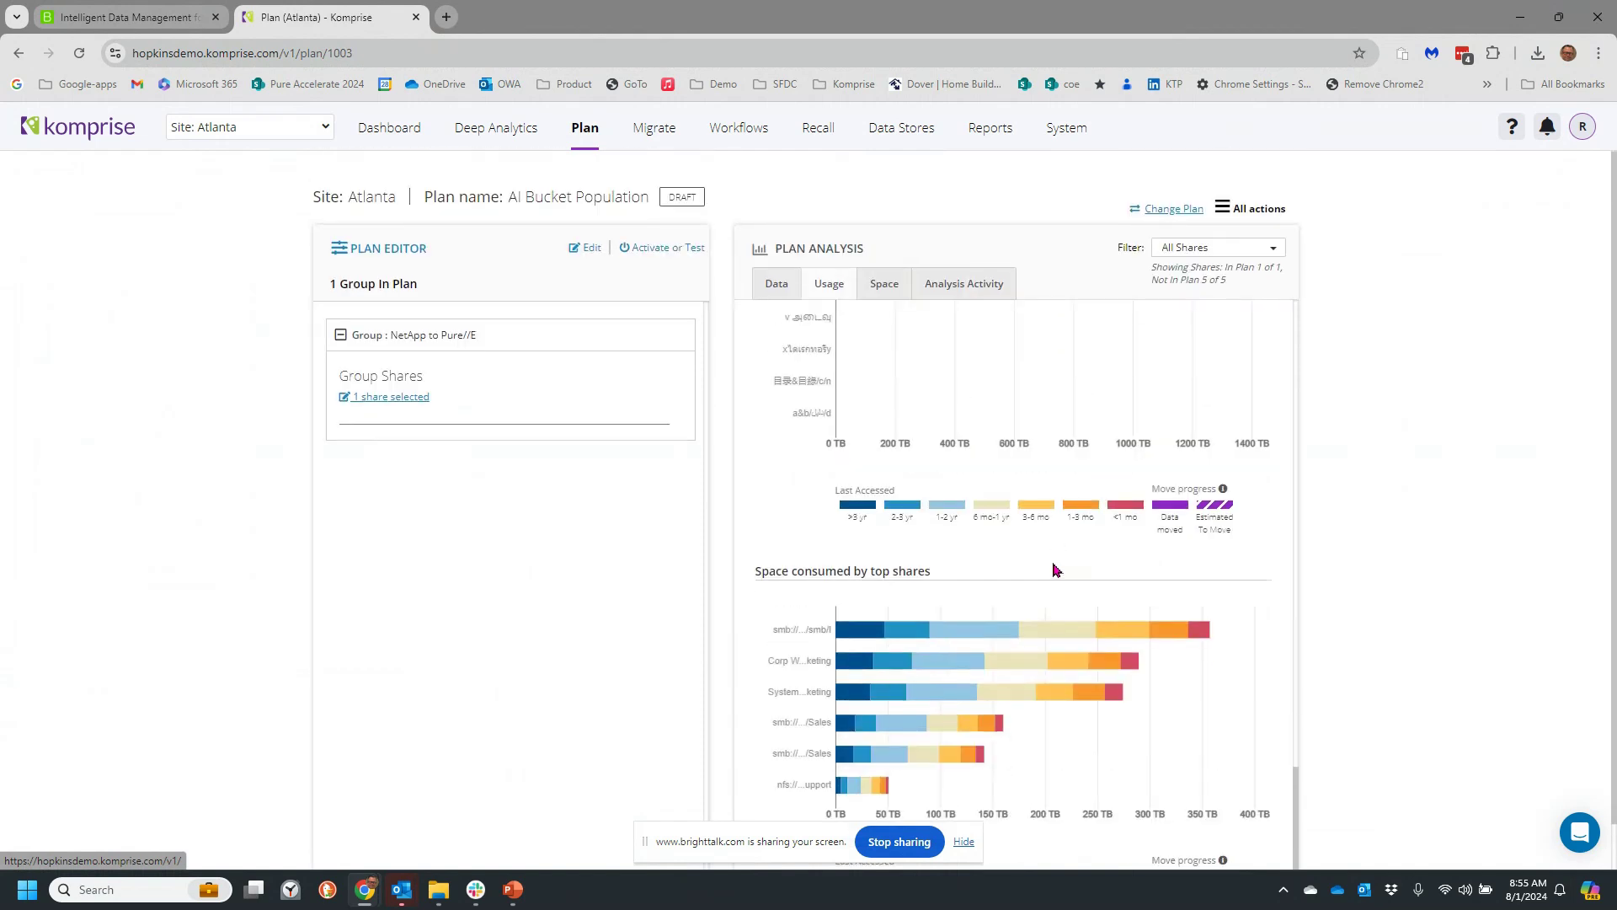
{"action": "scroll", "coordinate": [1037, 527], "scroll_direction": "down", "scroll_amount": 10}
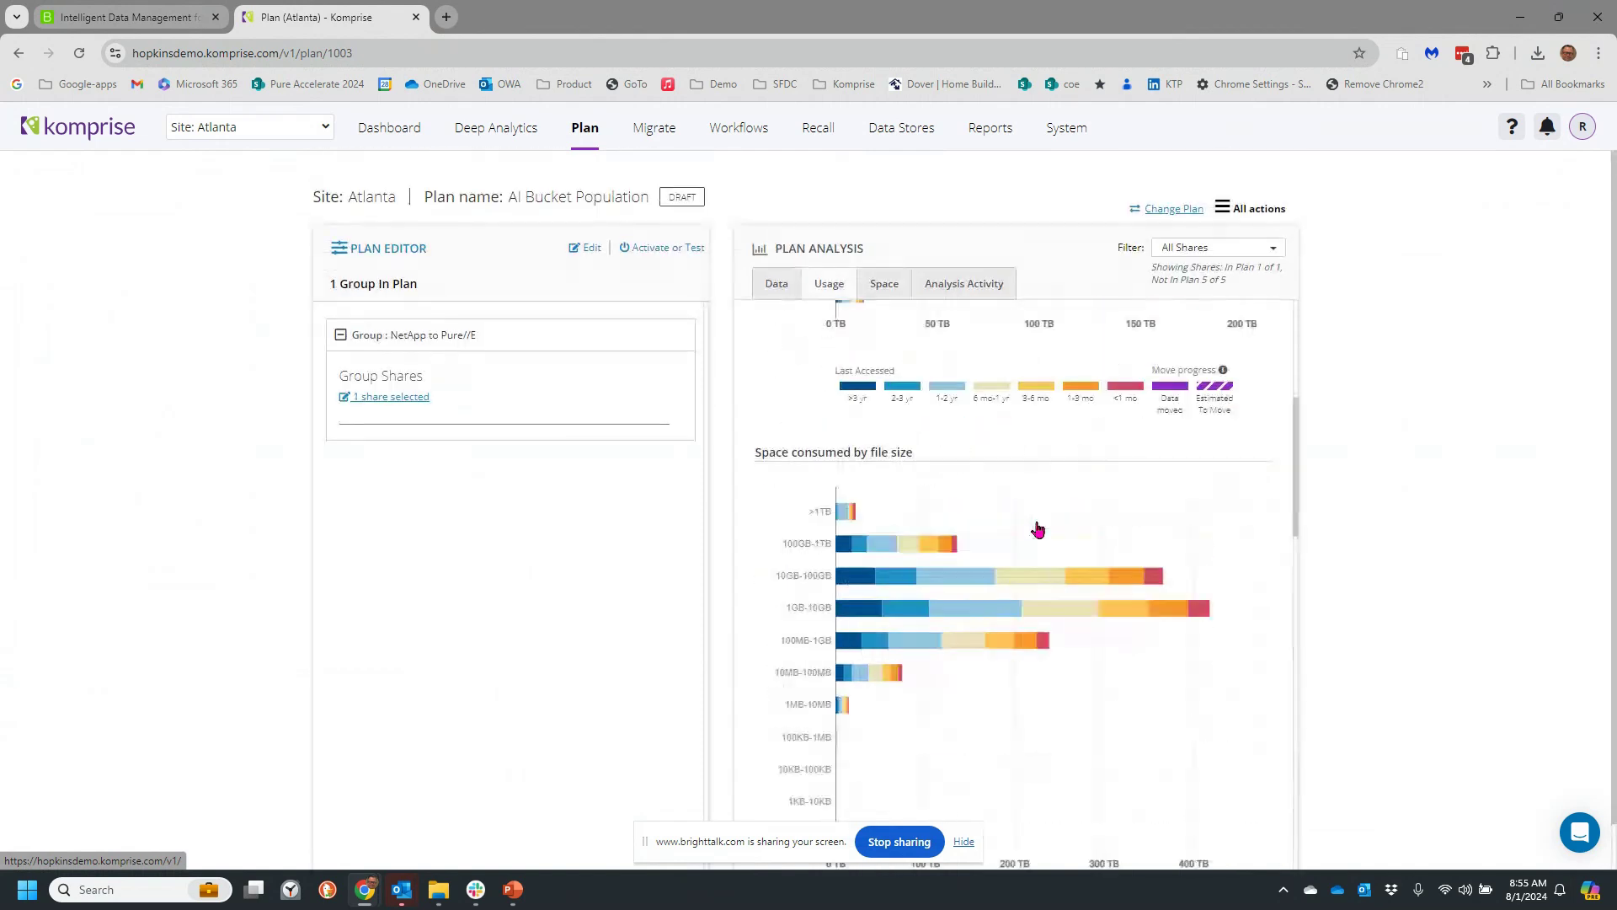
{"action": "scroll", "coordinate": [1038, 527], "scroll_direction": "up", "scroll_amount": 5}
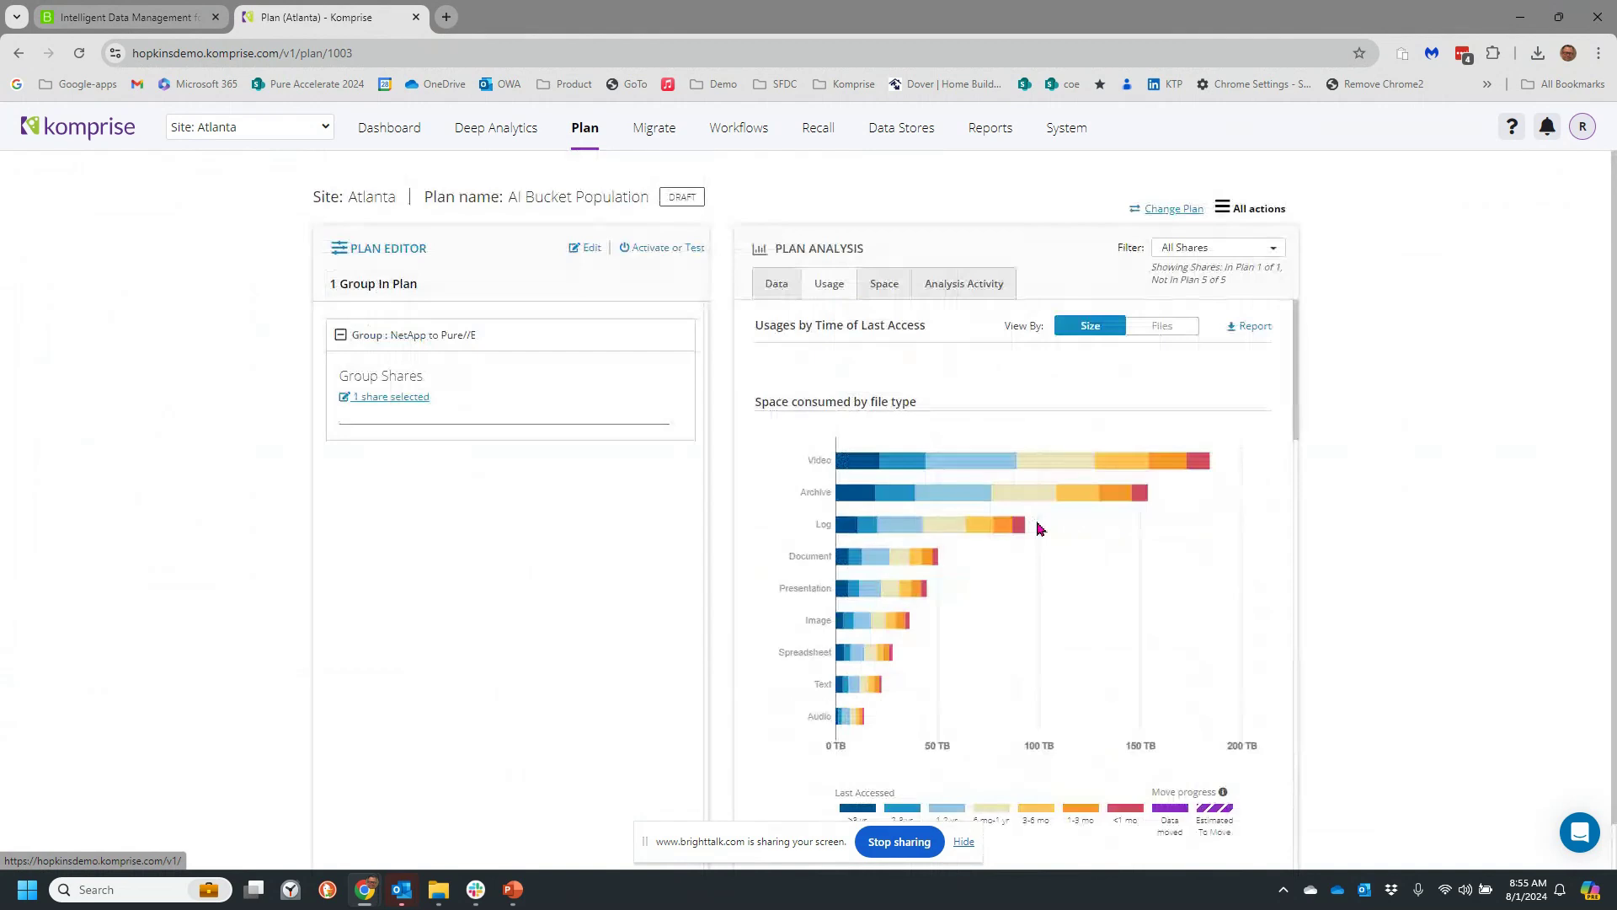
Step: Filter the plan analysis to the smb://172.12.98.30/Sales share only
{"action": "left_click", "coordinate": [1274, 250]}
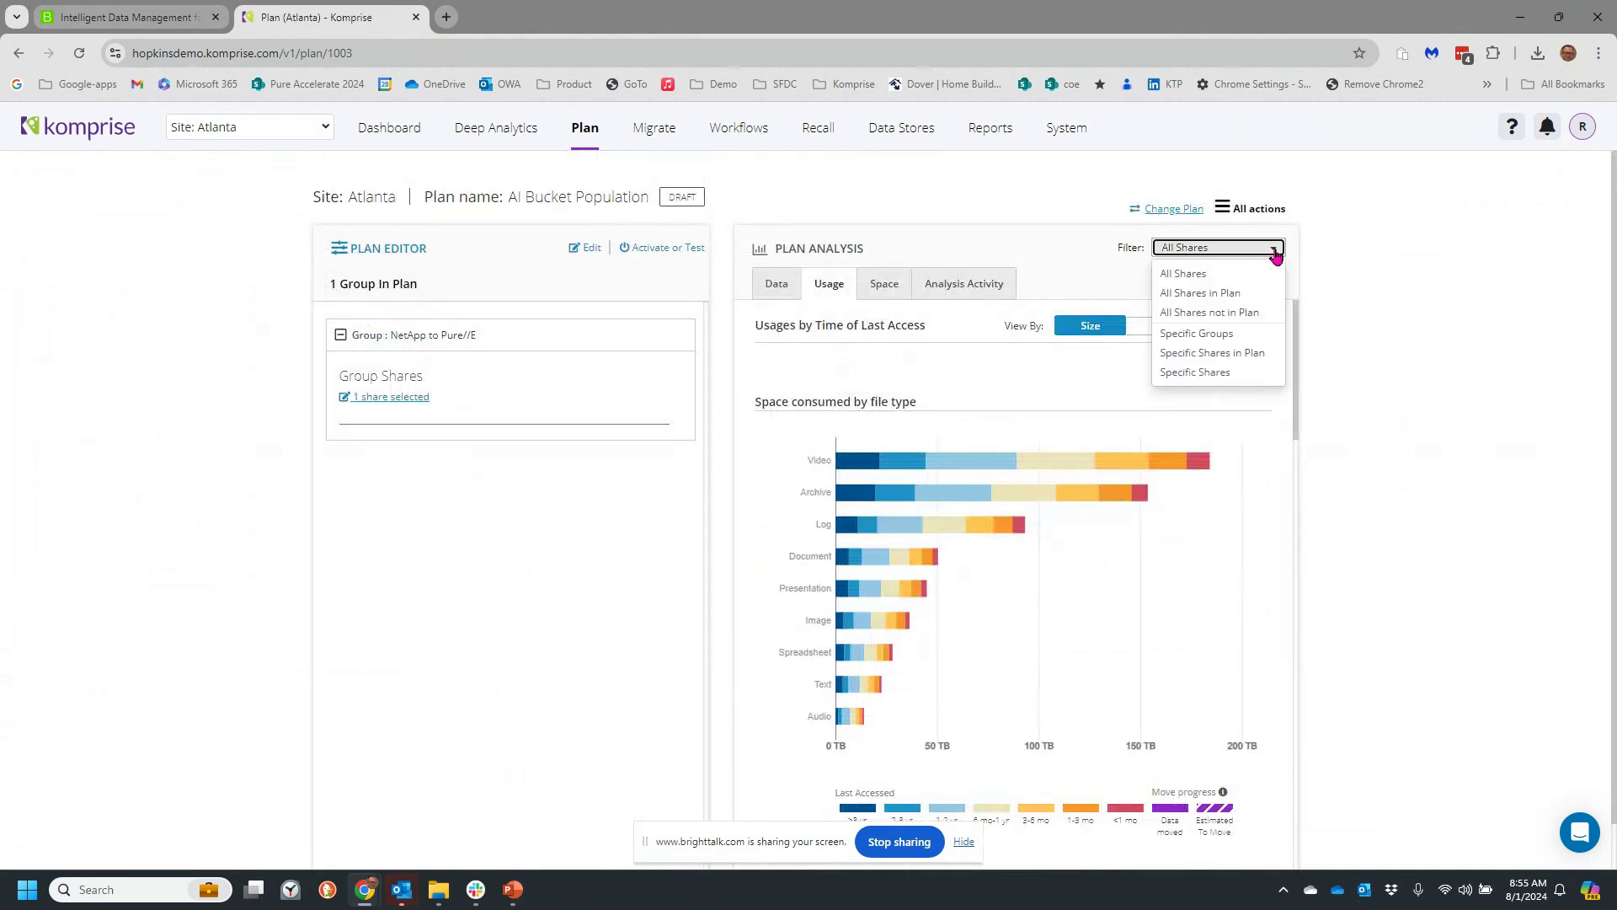
{"action": "left_click", "coordinate": [1246, 373]}
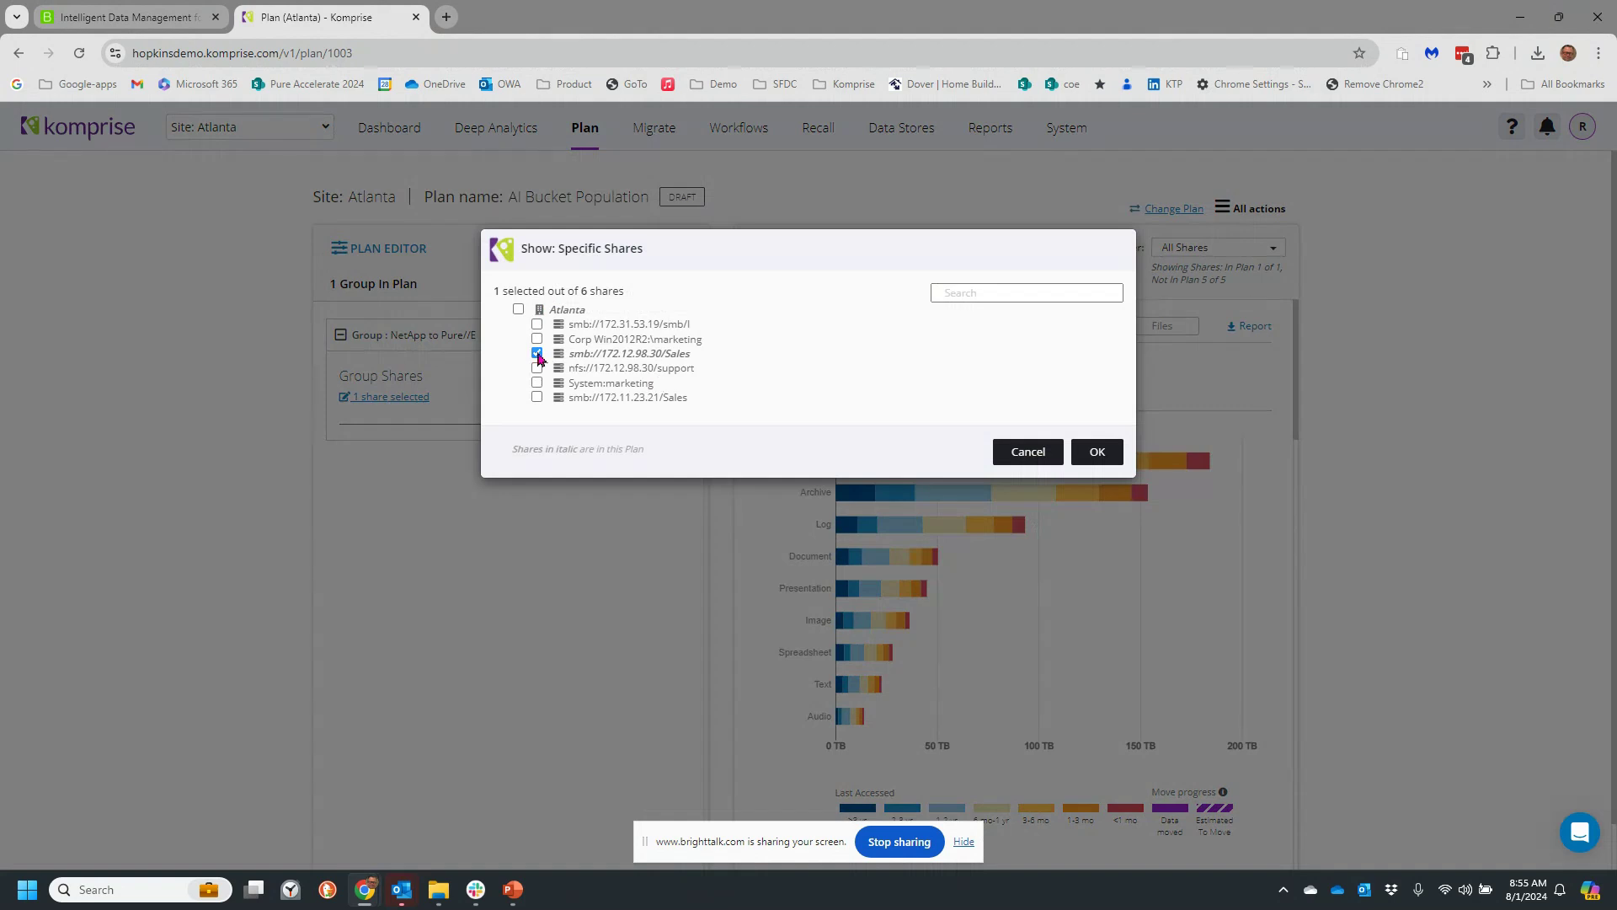
{"action": "left_click", "coordinate": [1098, 452]}
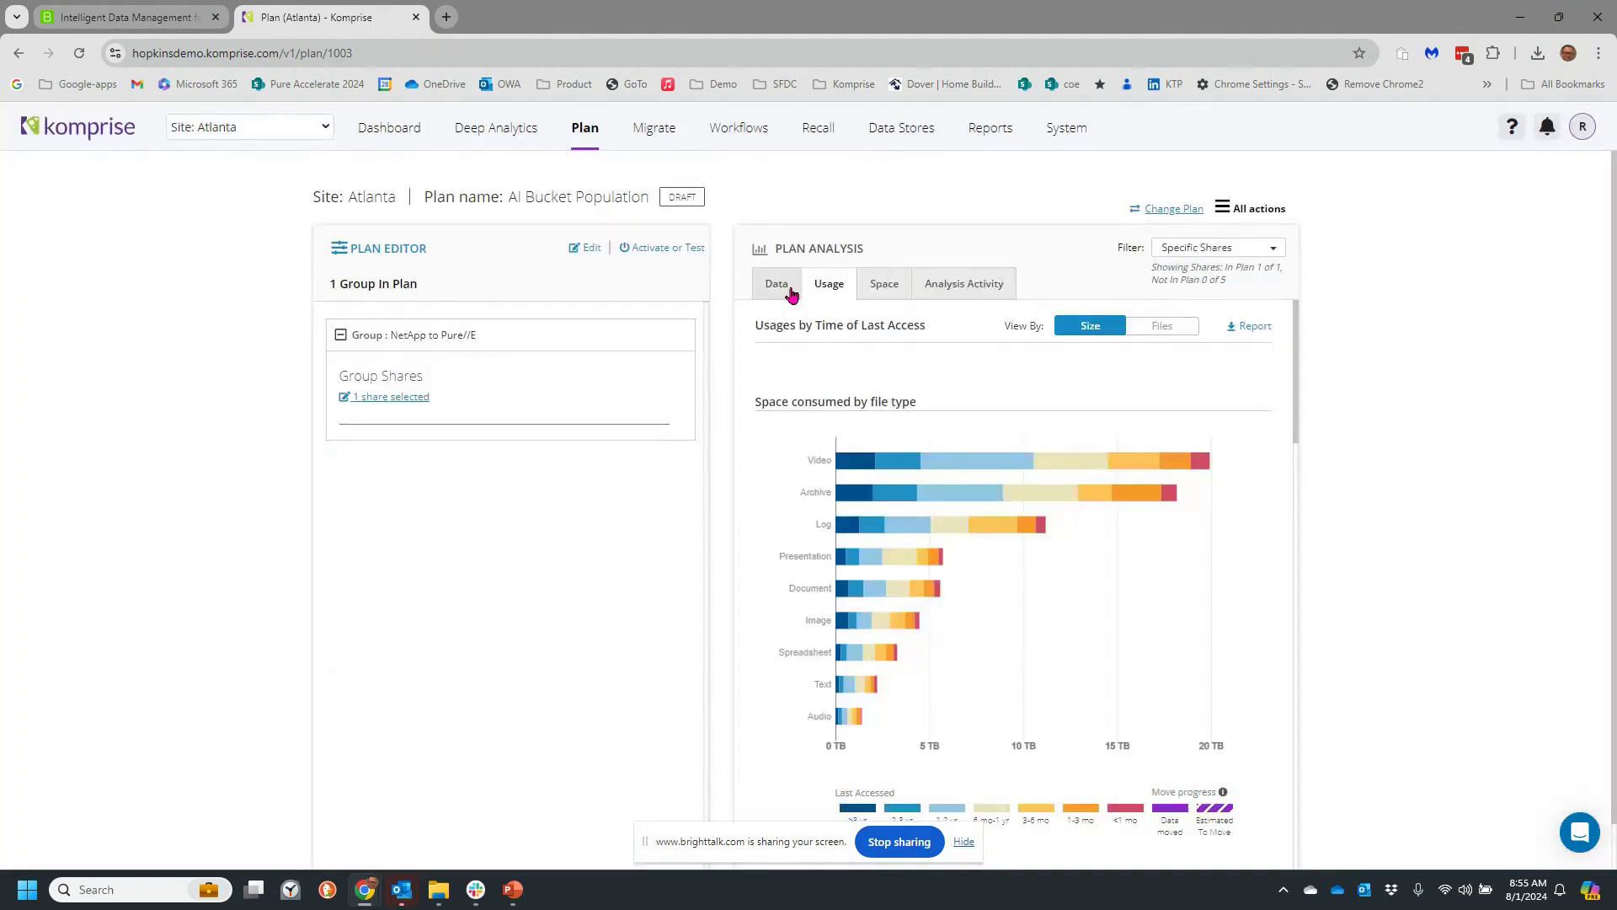
Step: Review the filtered share's data heatmap and usage by last access time charts
{"action": "left_click", "coordinate": [788, 290]}
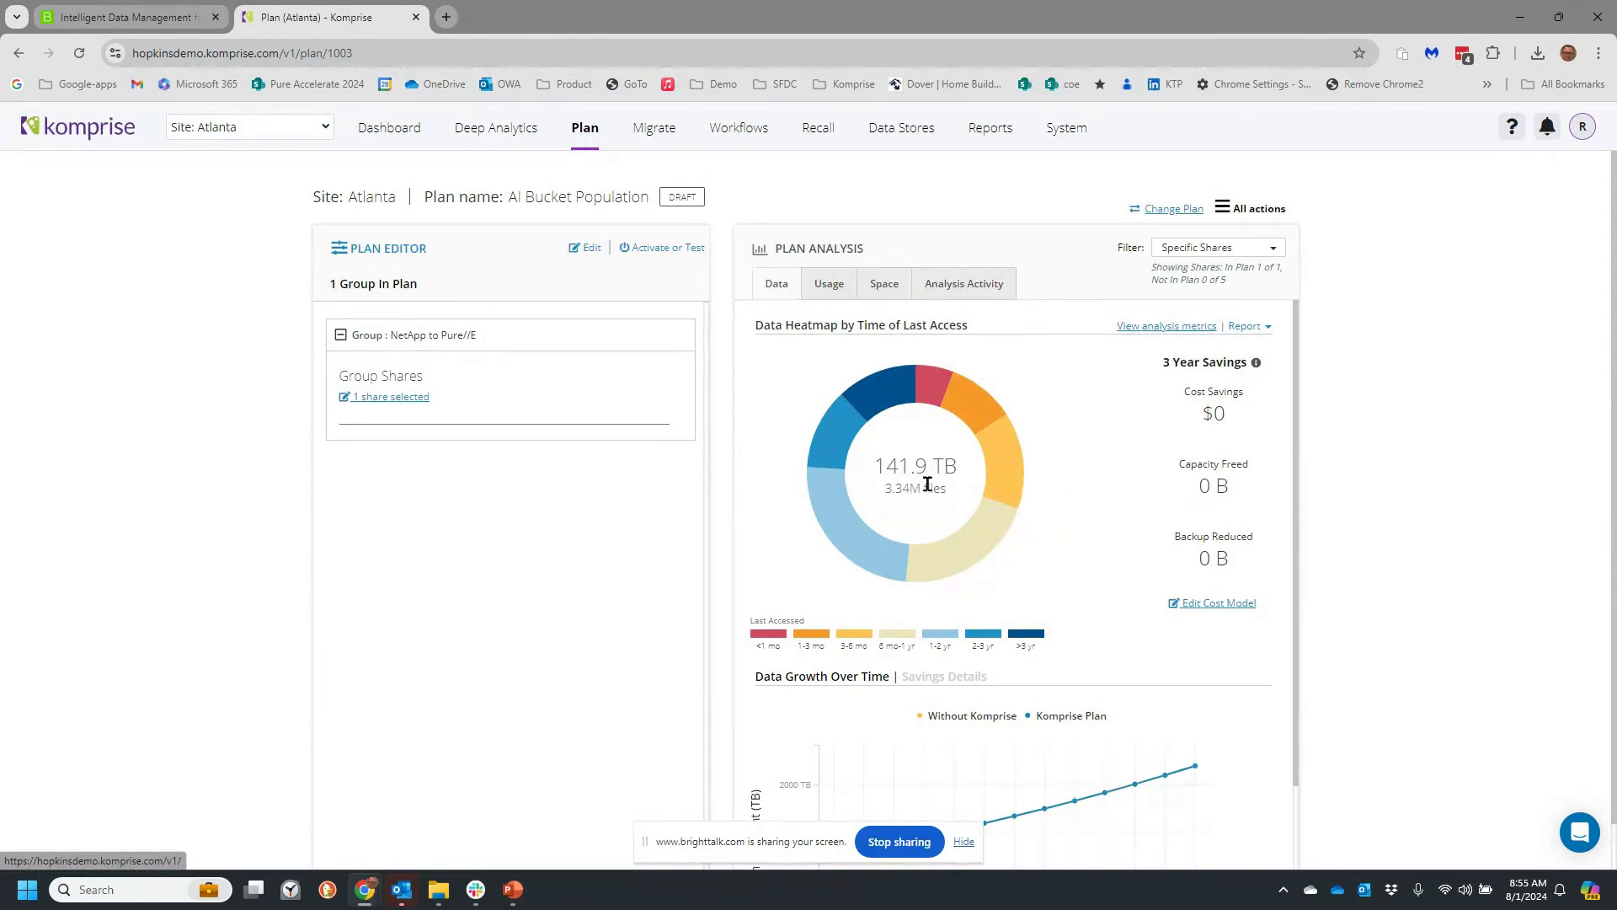
{"action": "left_click", "coordinate": [829, 284]}
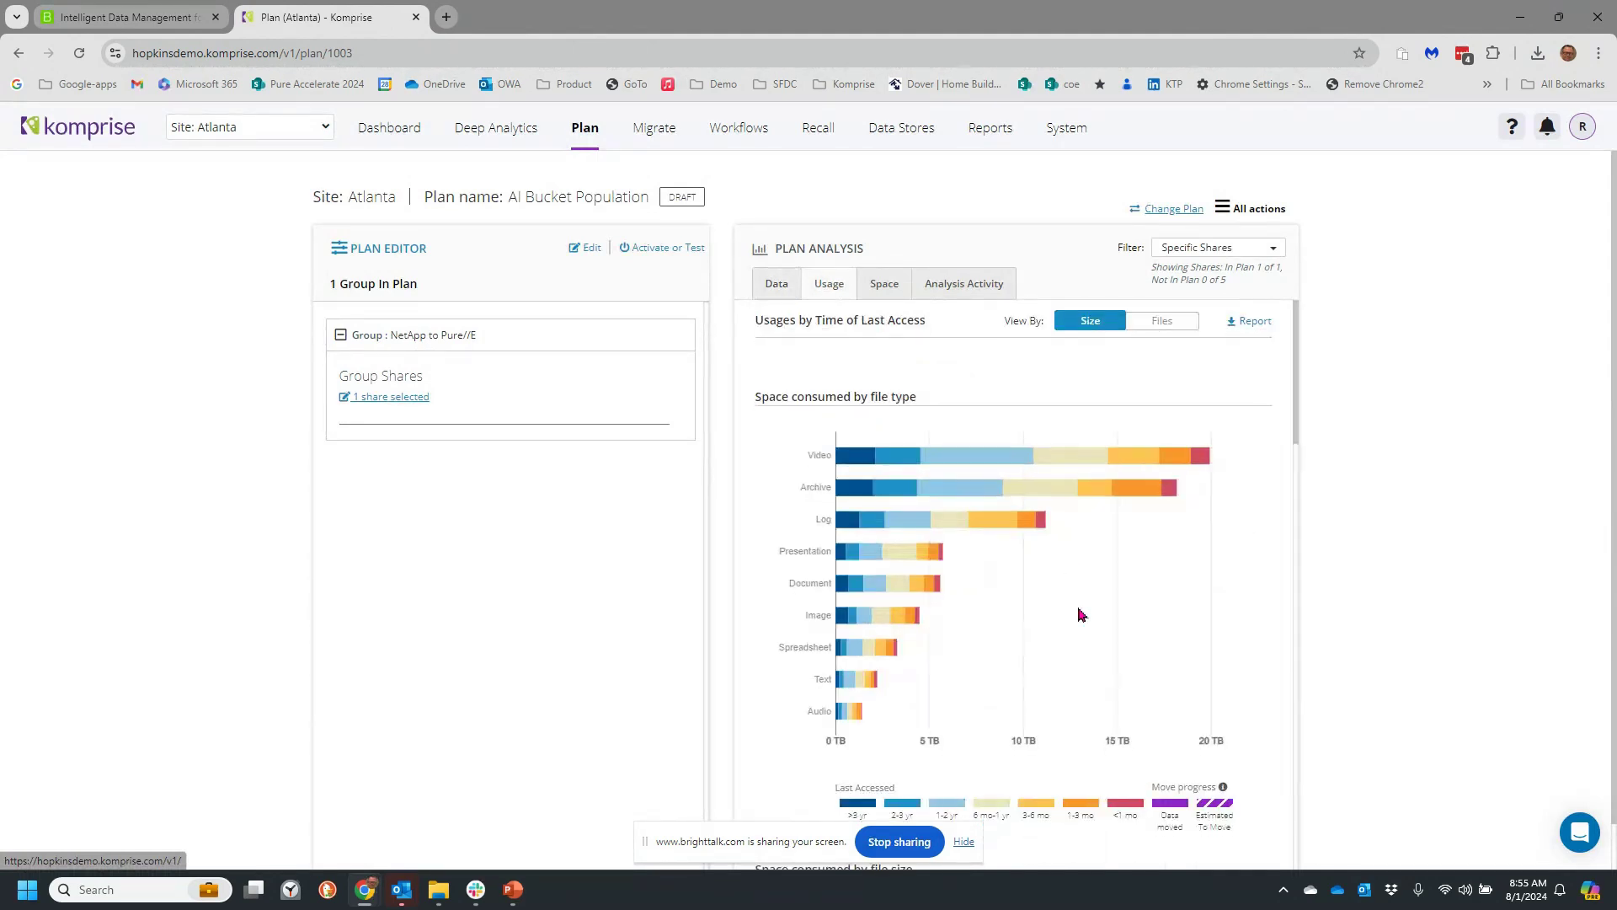
{"action": "scroll", "coordinate": [1078, 614], "scroll_direction": "down", "scroll_amount": 4}
{"action": "scroll", "coordinate": [1078, 614], "scroll_direction": "down", "scroll_amount": 1}
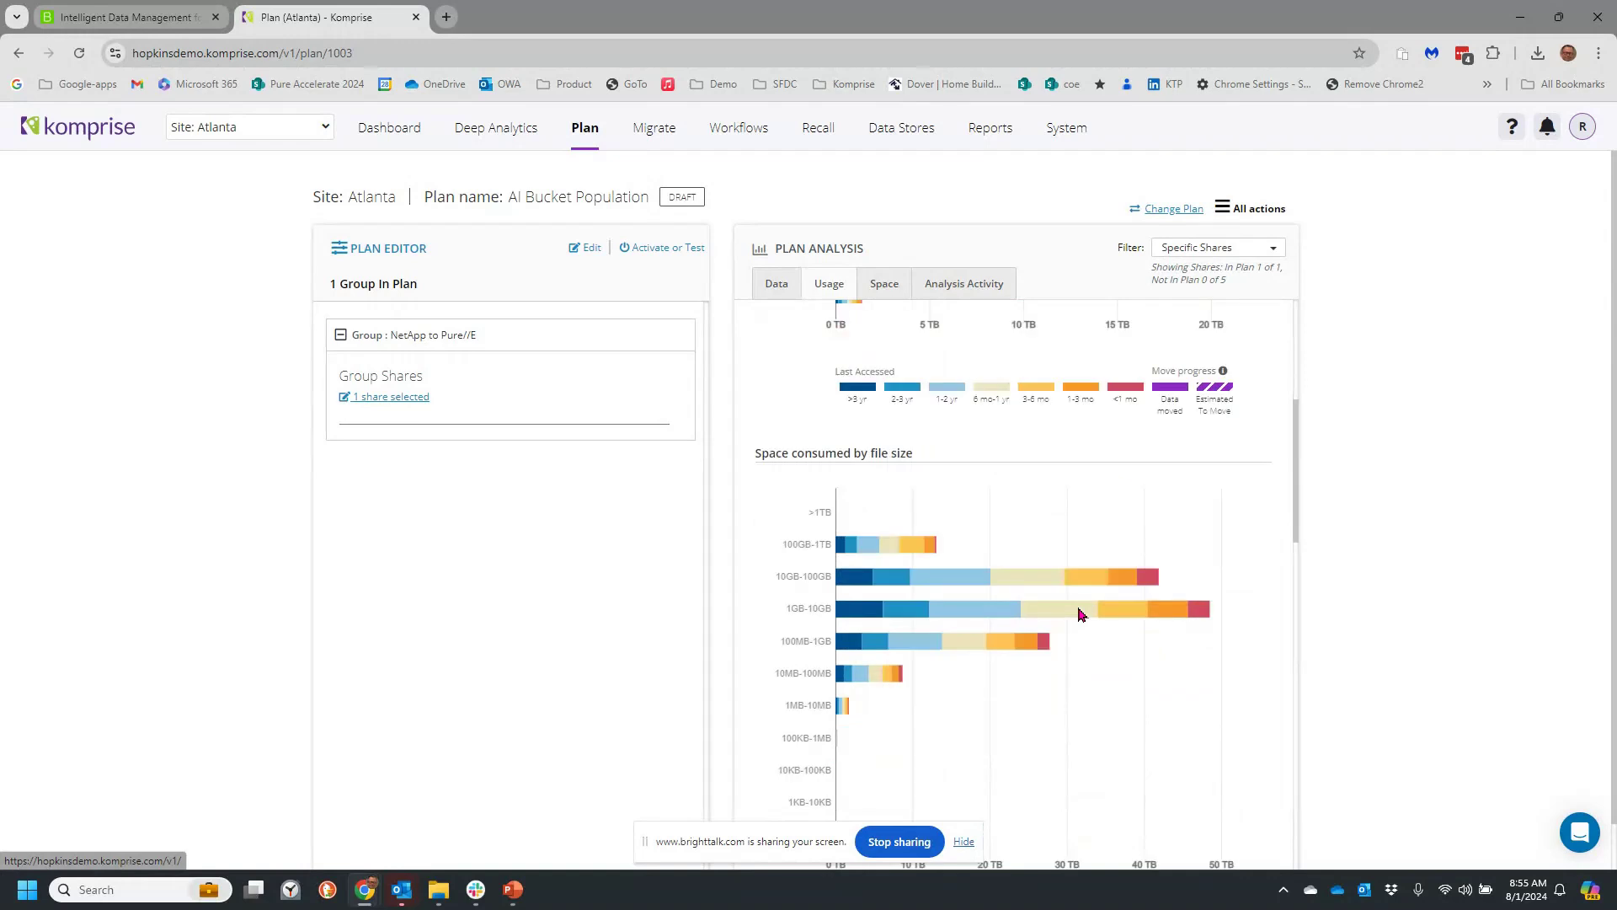
{"action": "scroll", "coordinate": [1080, 614], "scroll_direction": "up", "scroll_amount": 5}
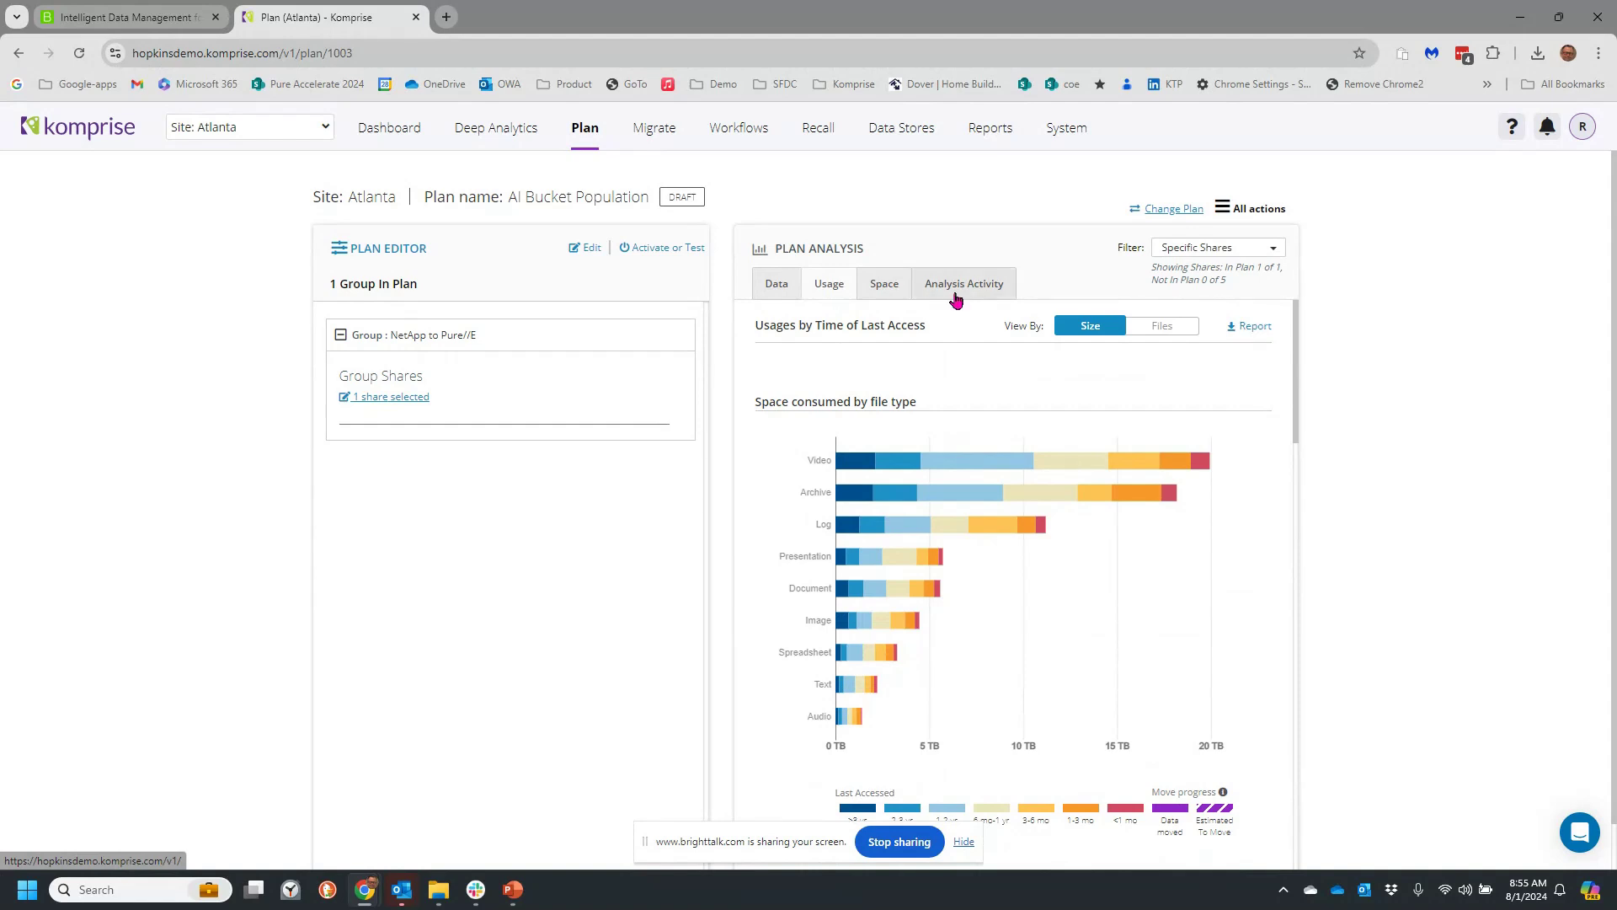
Step: Check the Sales share's space by source, usage and analysis activity metrics, then return to its data heatmap
{"action": "left_click", "coordinate": [891, 287]}
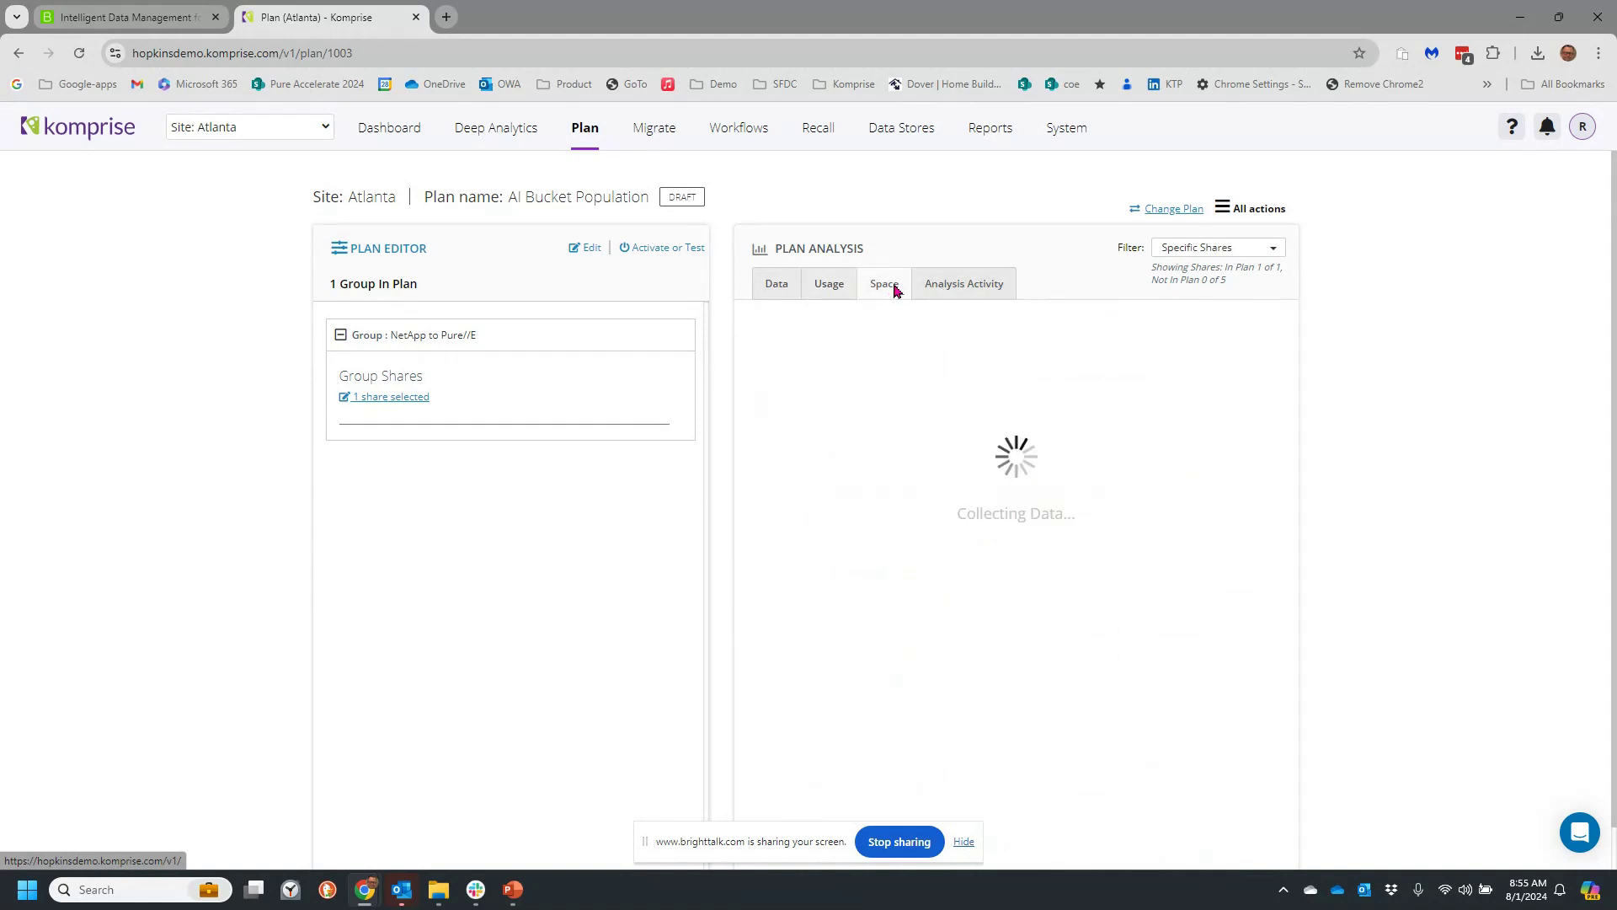
{"action": "left_click", "coordinate": [827, 292]}
{"action": "left_click", "coordinate": [965, 285]}
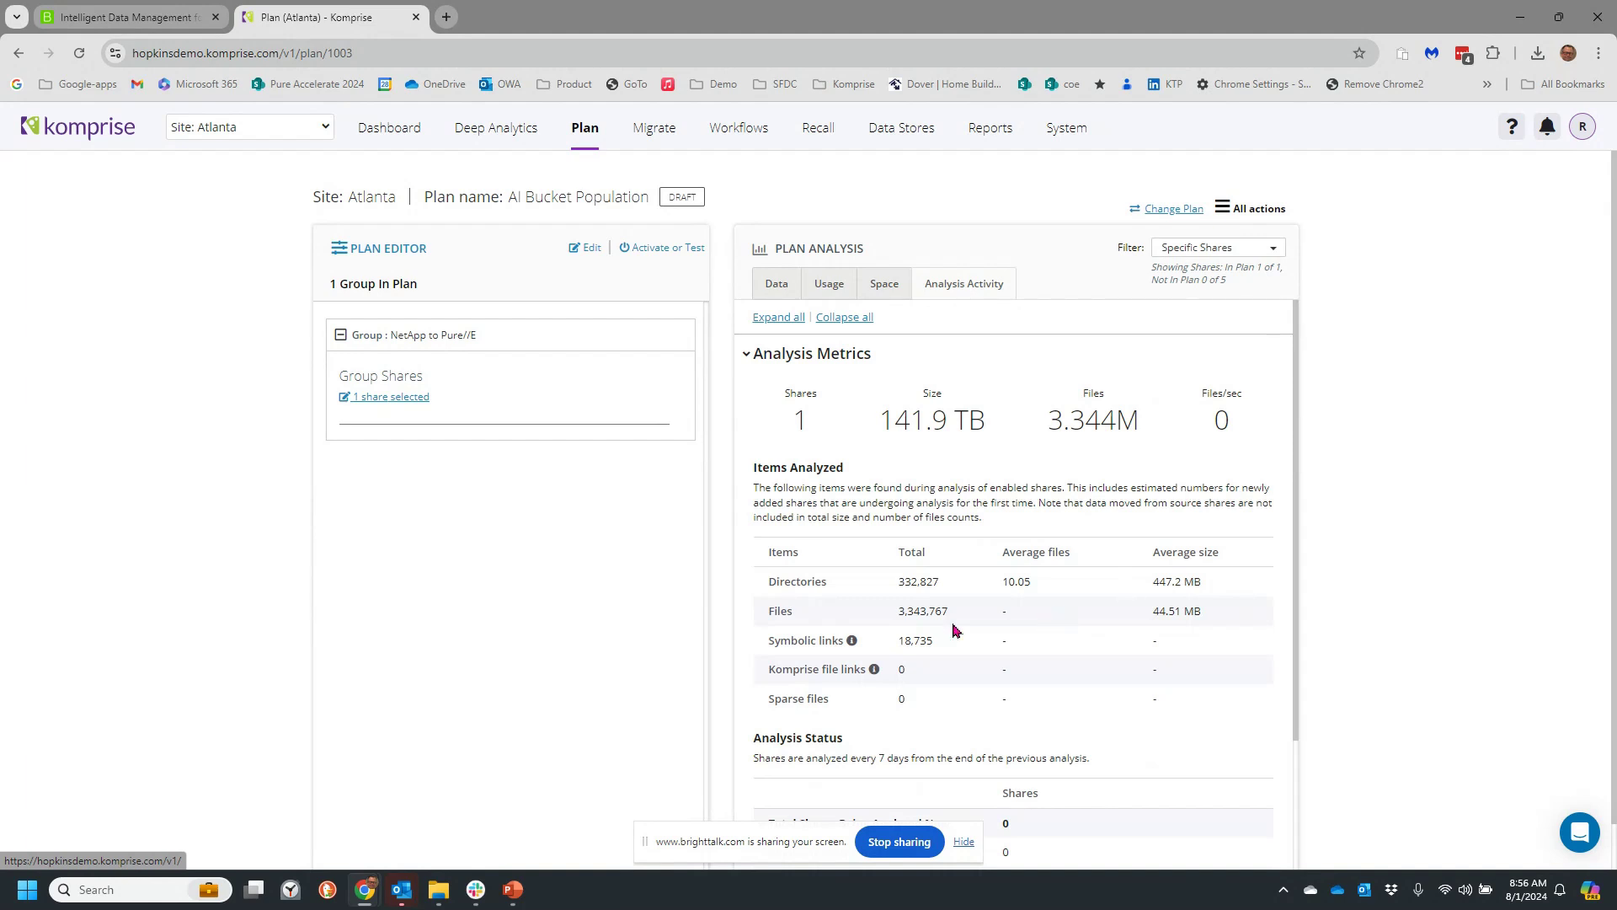
{"action": "scroll", "coordinate": [956, 632], "scroll_direction": "down", "scroll_amount": 1}
{"action": "scroll", "coordinate": [956, 632], "scroll_direction": "down", "scroll_amount": 1}
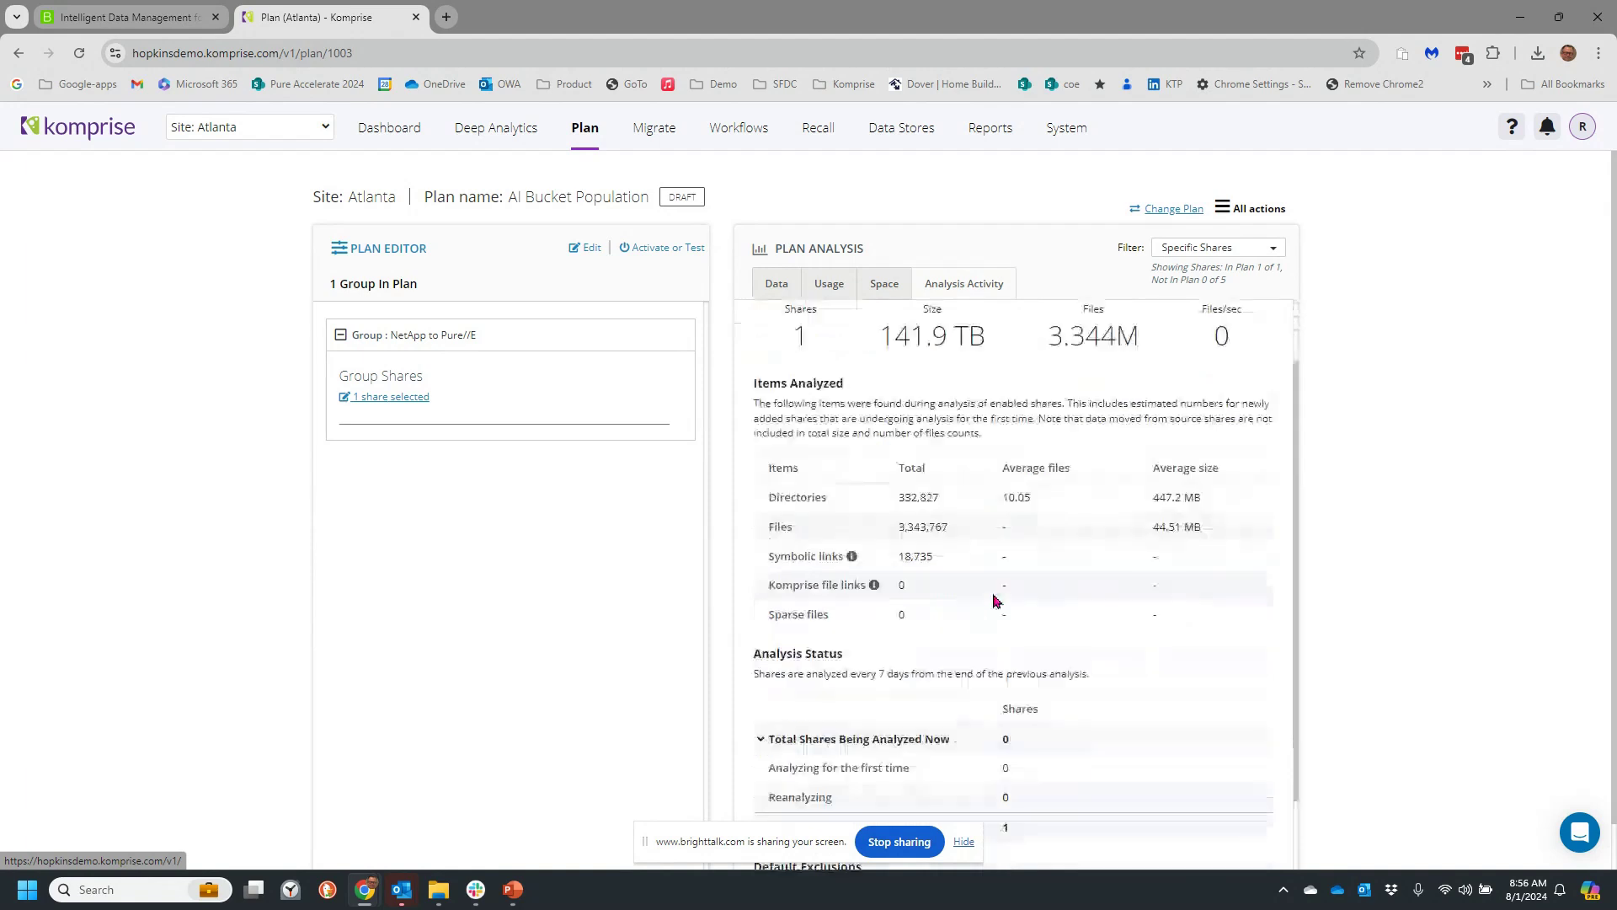
{"action": "scroll", "coordinate": [996, 601], "scroll_direction": "up", "scroll_amount": 1}
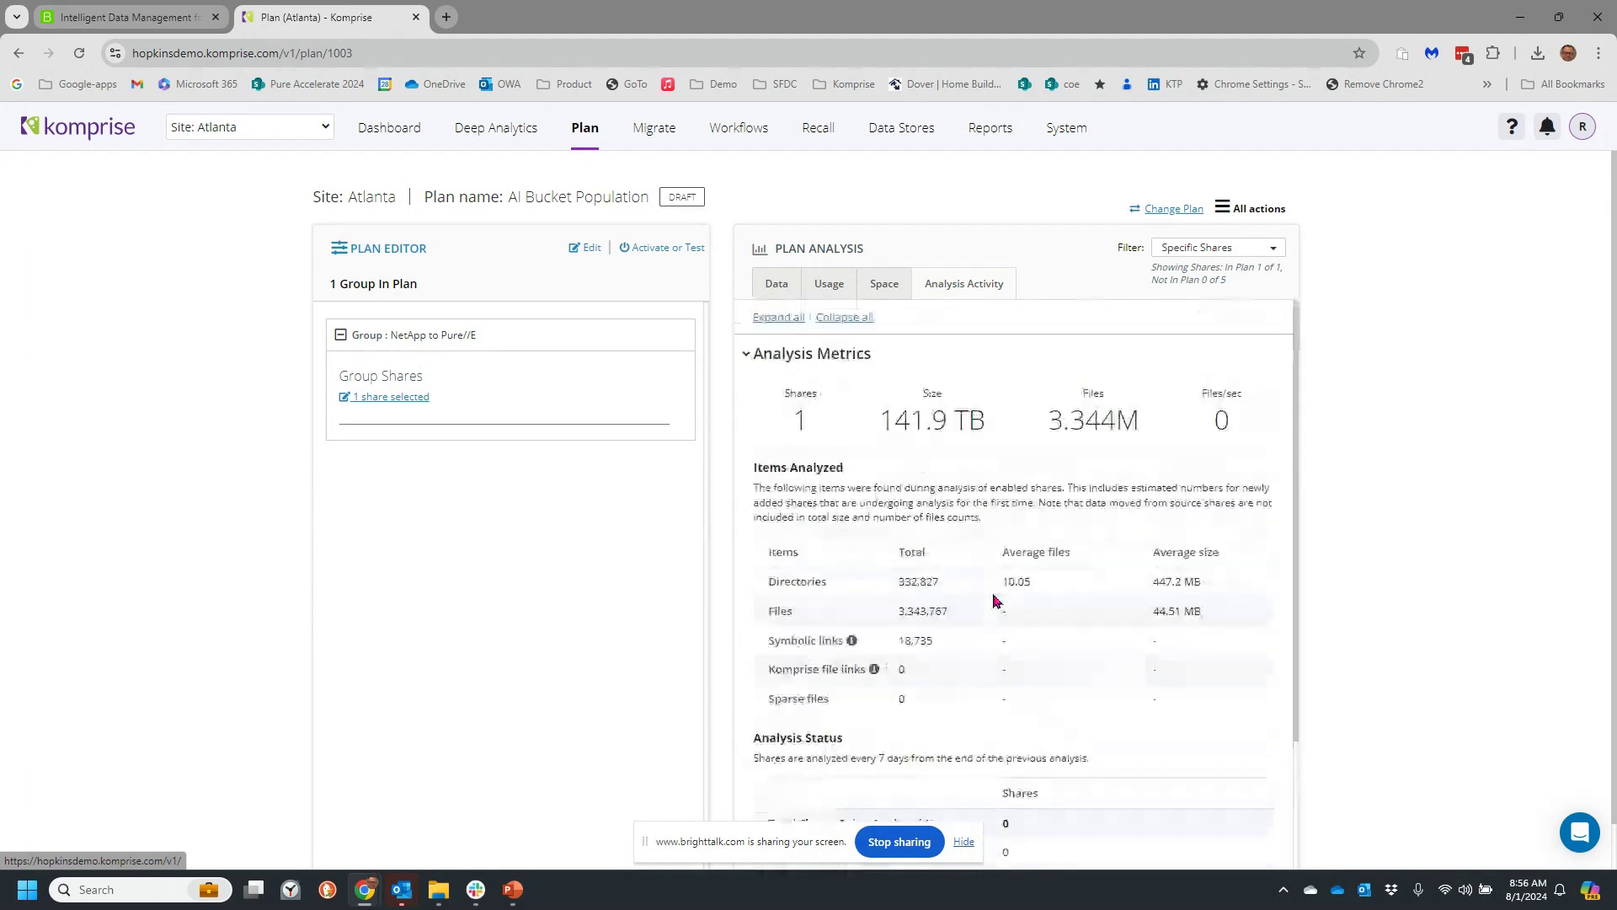
{"action": "left_click", "coordinate": [771, 285]}
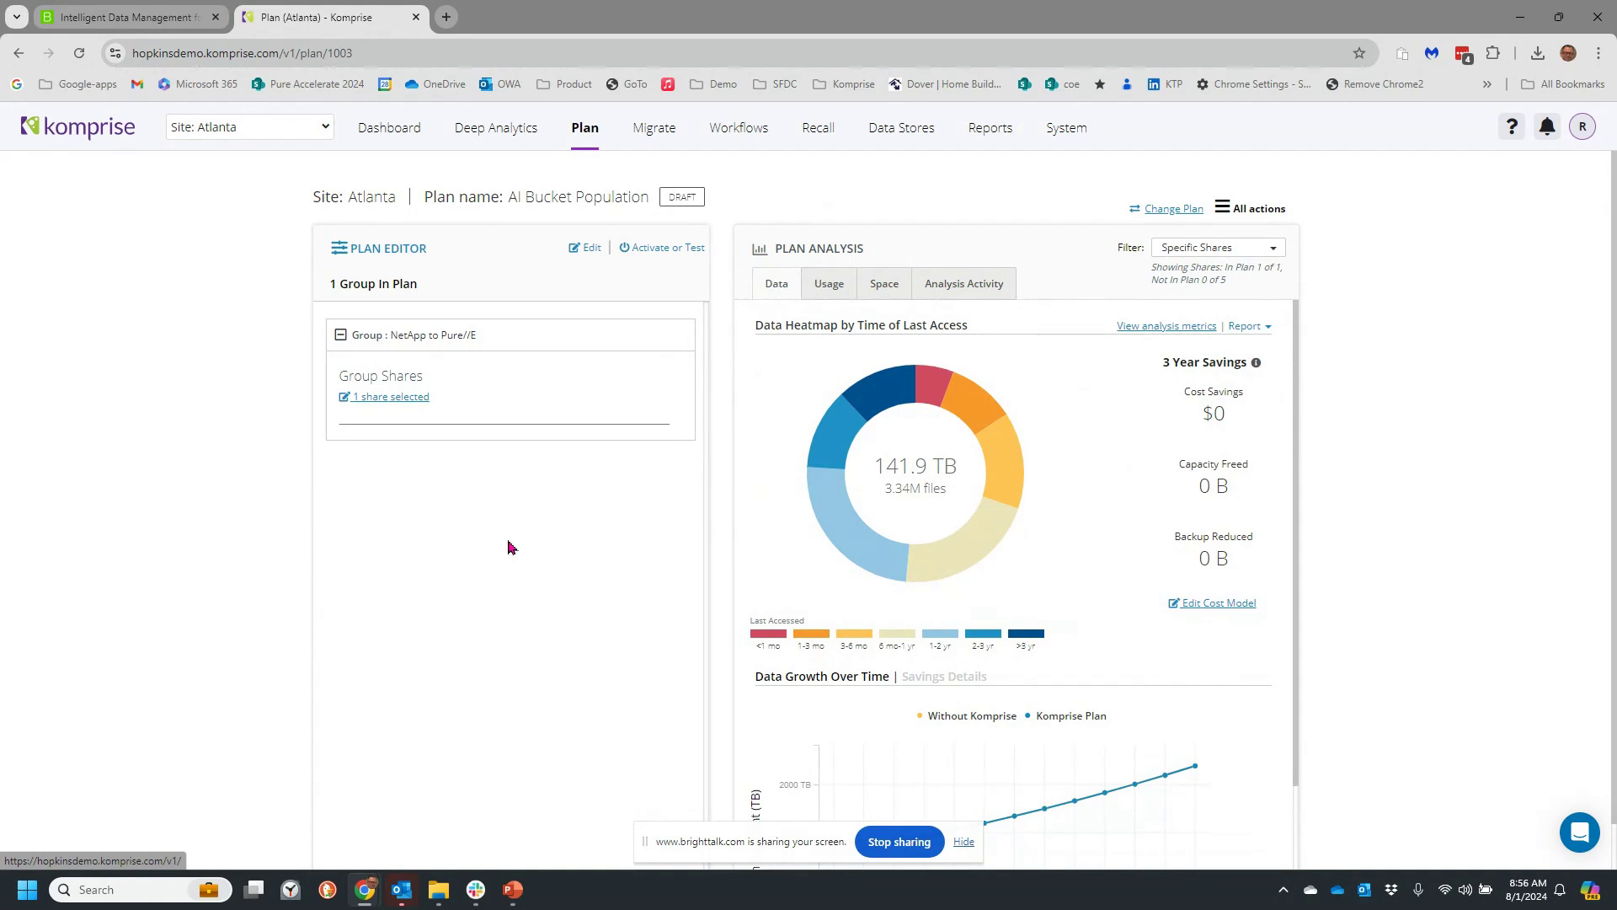
Step: Open the cost model and review On-Premises Primary Storage costs, including Backup HW 800 and Backup SW 200
{"action": "left_click", "coordinate": [1229, 605]}
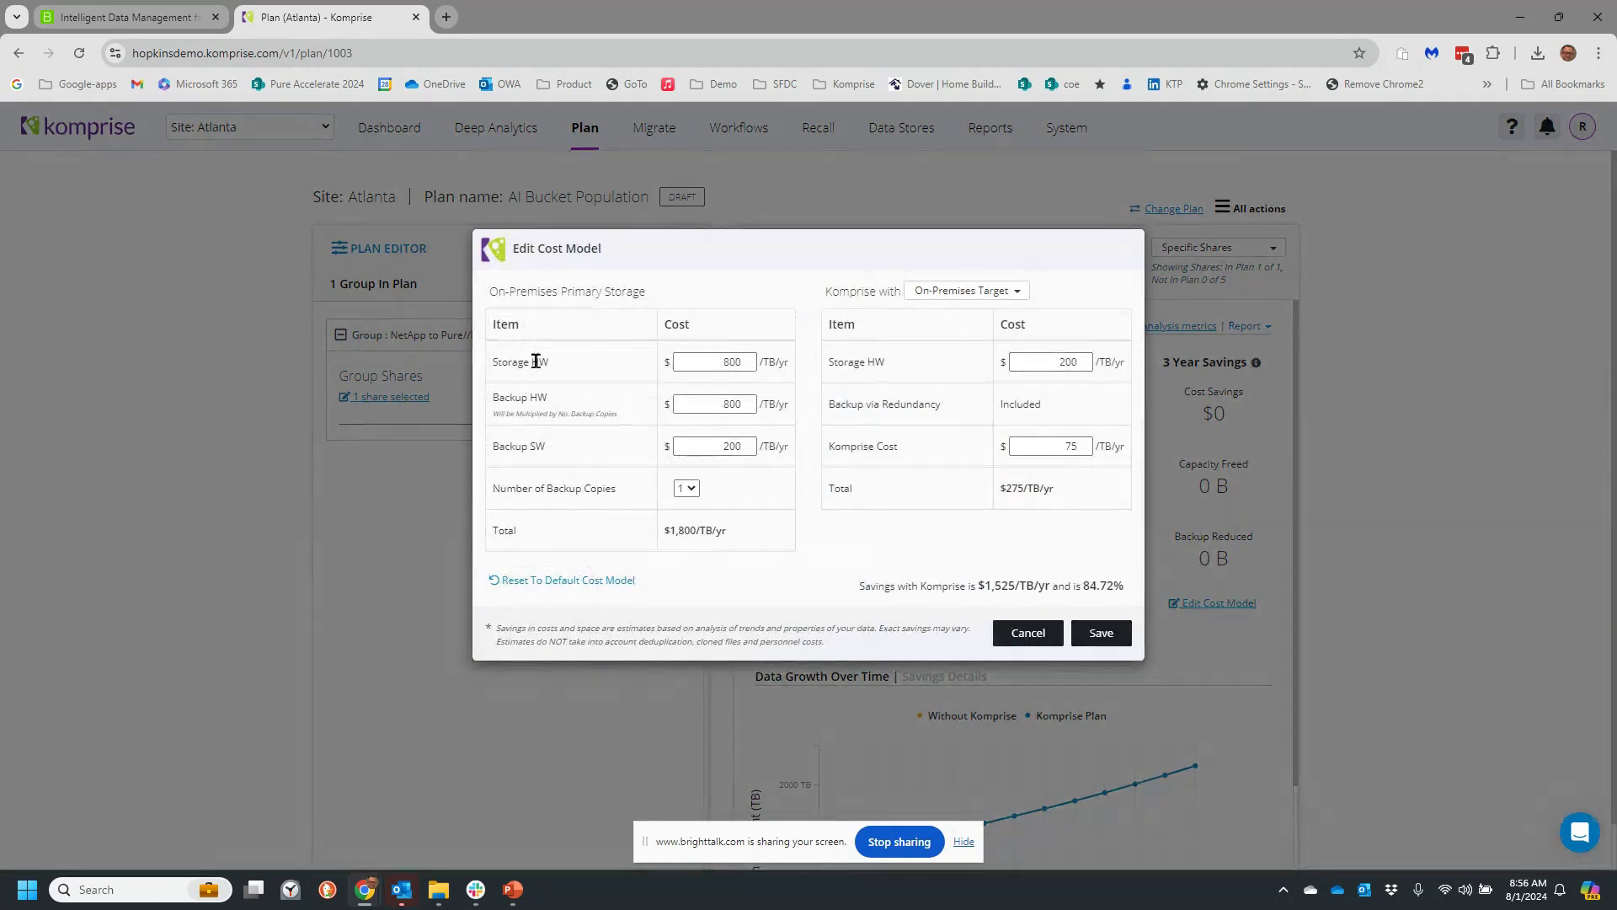
{"action": "left_click_drag", "start_coordinate": [489, 290], "coordinate": [736, 303]}
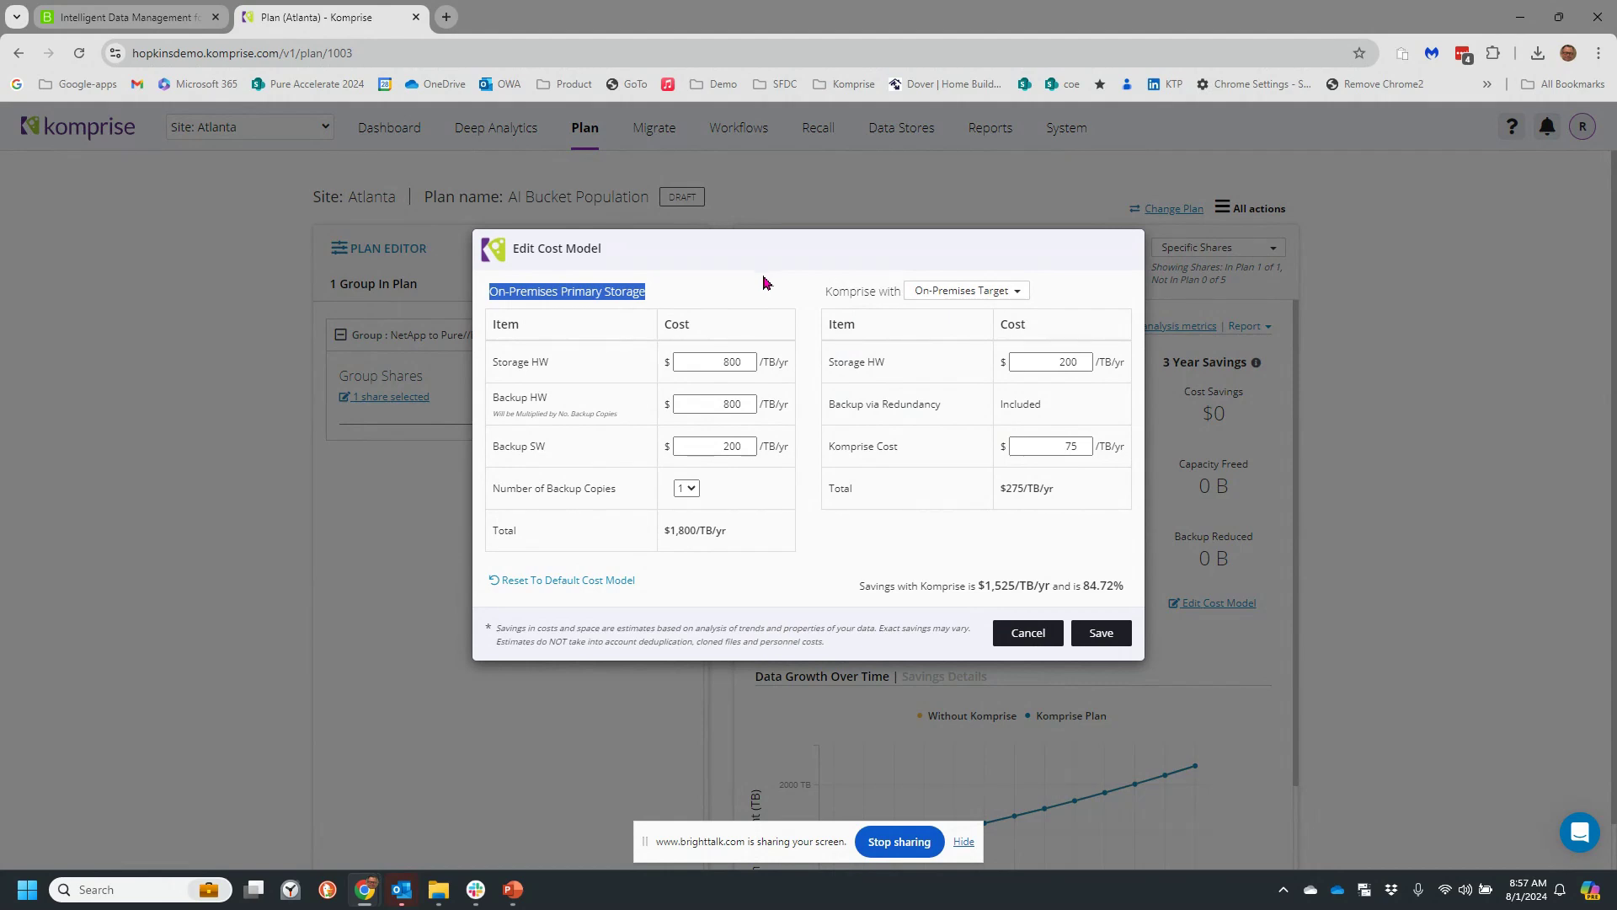
{"action": "double_click", "coordinate": [720, 410]}
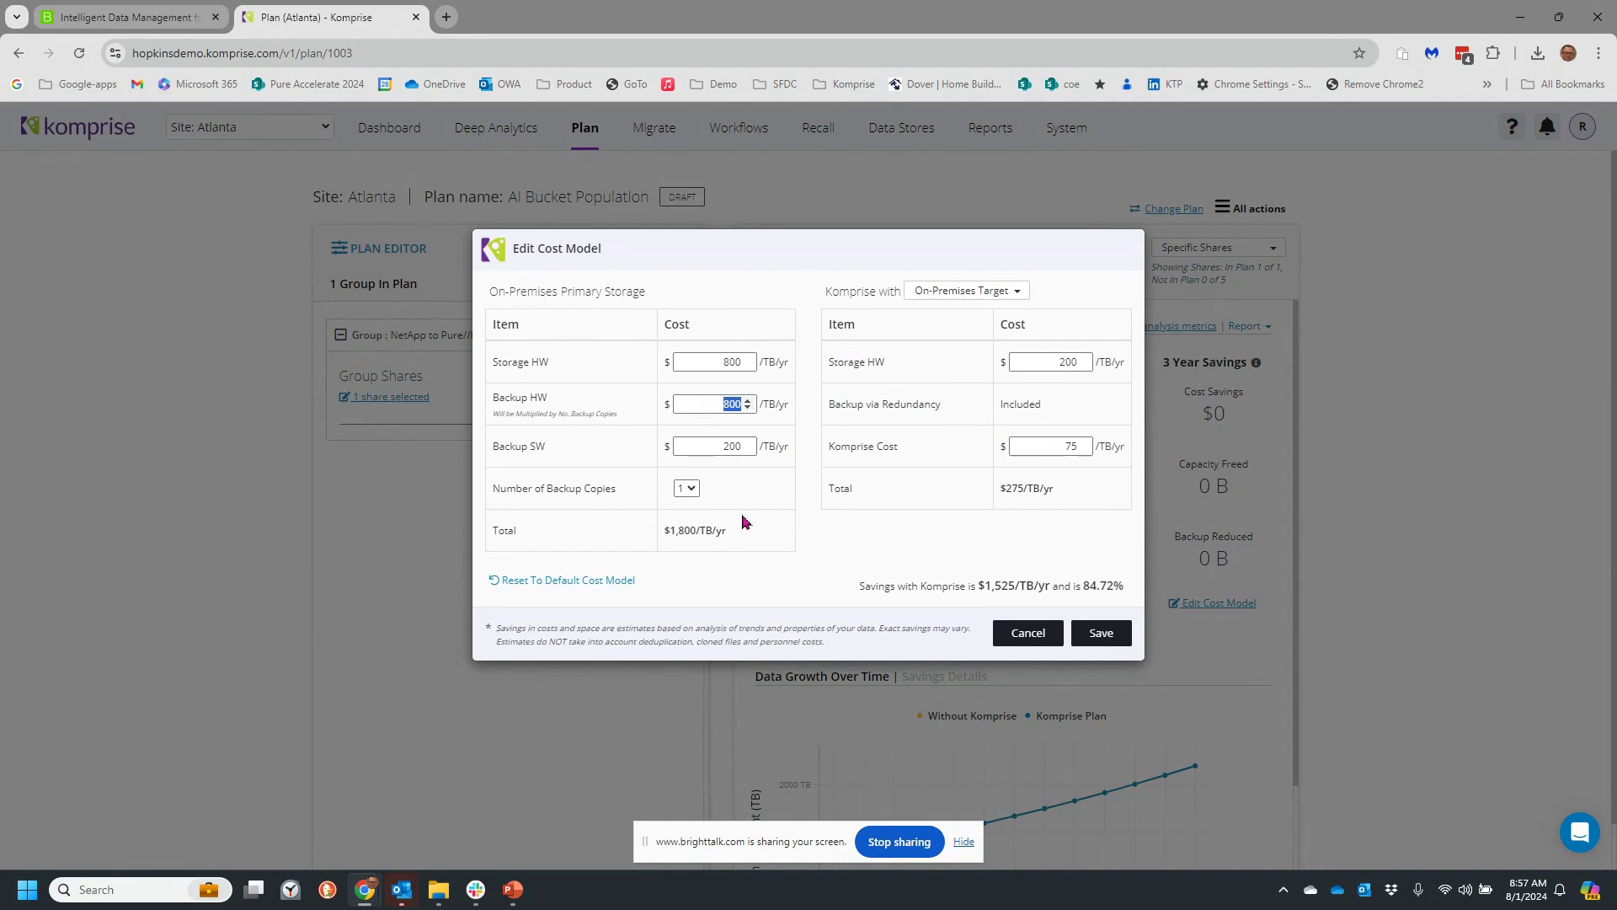
{"action": "double_click", "coordinate": [726, 445]}
Step: Try a cloud target, revert to on-premises, save the cost model, and unlock the plan for editing
{"action": "left_click", "coordinate": [969, 291]}
{"action": "left_click", "coordinate": [967, 318]}
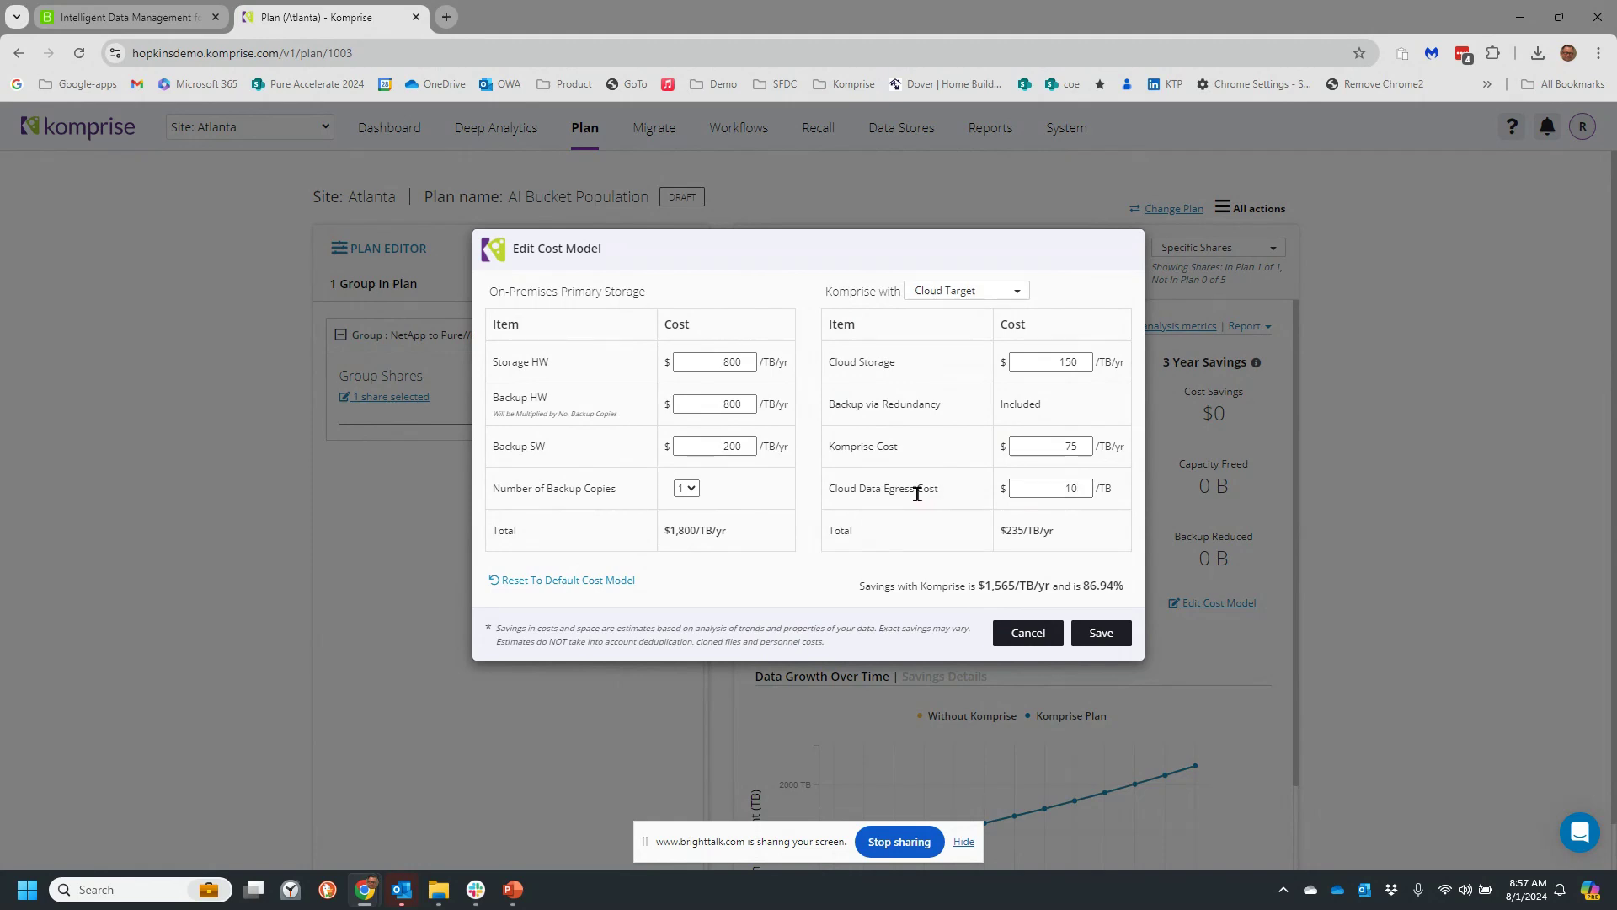
{"action": "left_click_drag", "start_coordinate": [883, 497], "coordinate": [939, 493]}
{"action": "left_click", "coordinate": [978, 291]}
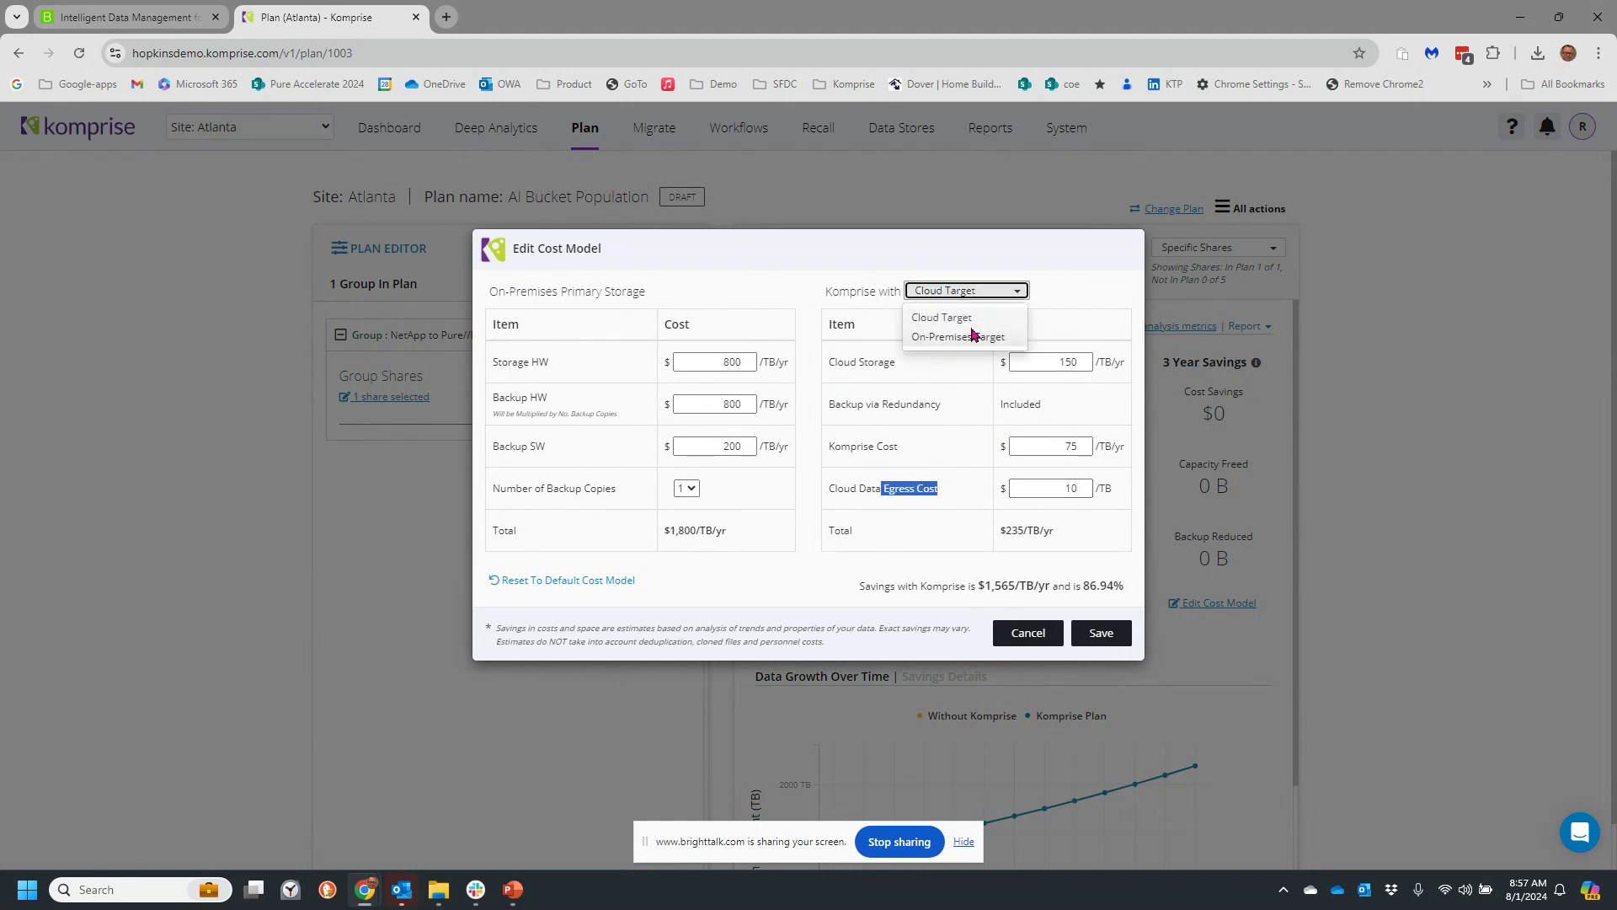
{"action": "left_click", "coordinate": [972, 337]}
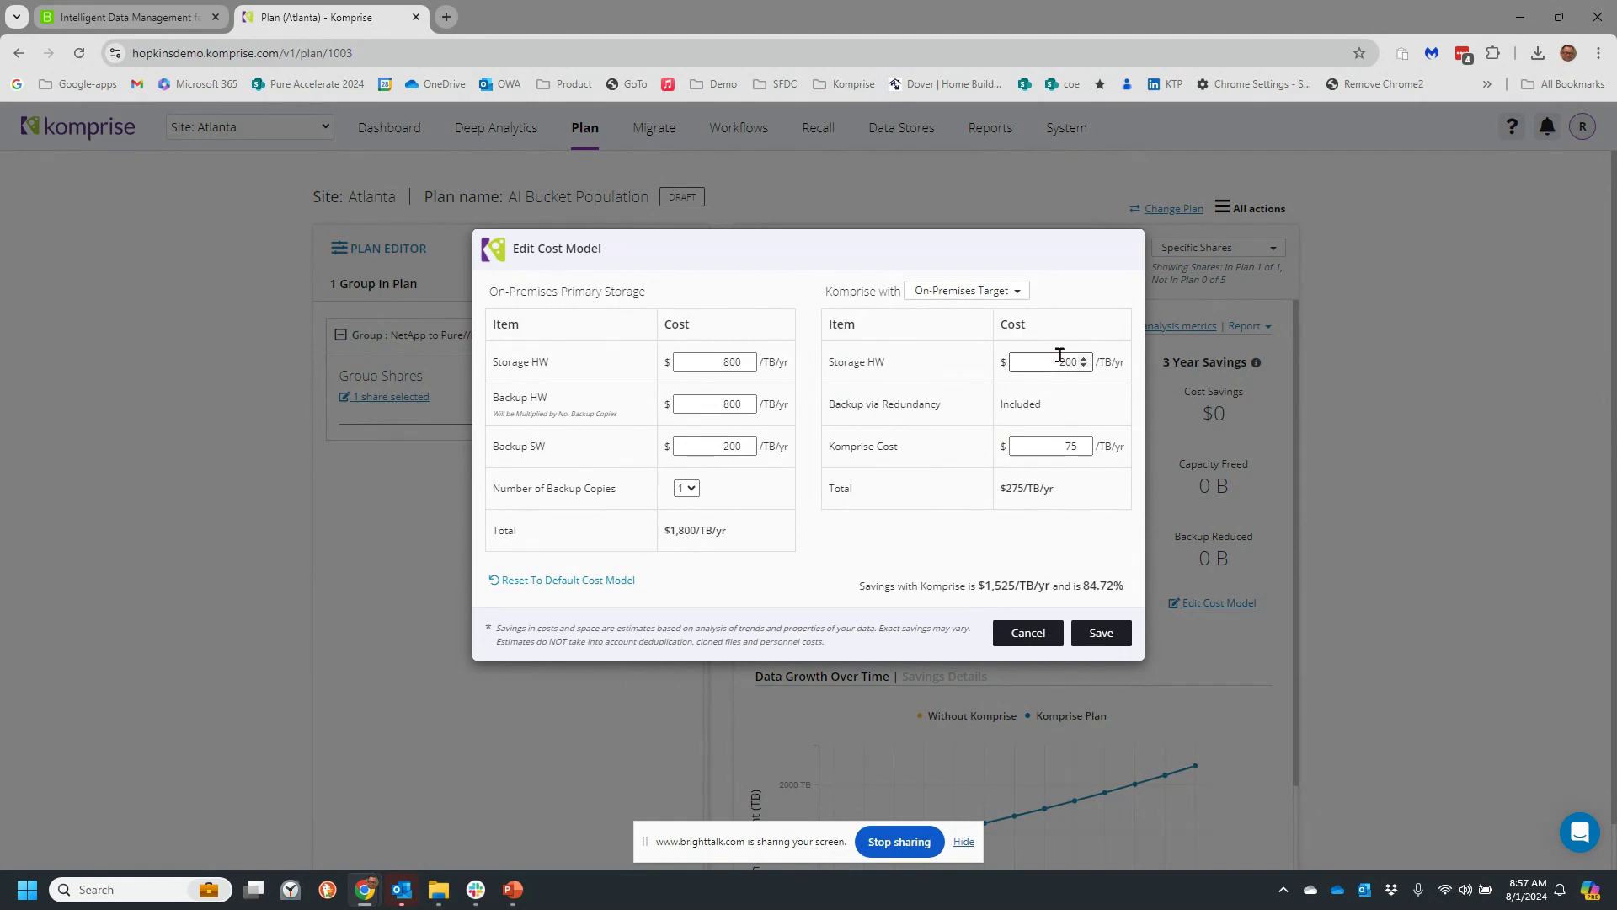
{"action": "left_click", "coordinate": [1095, 636]}
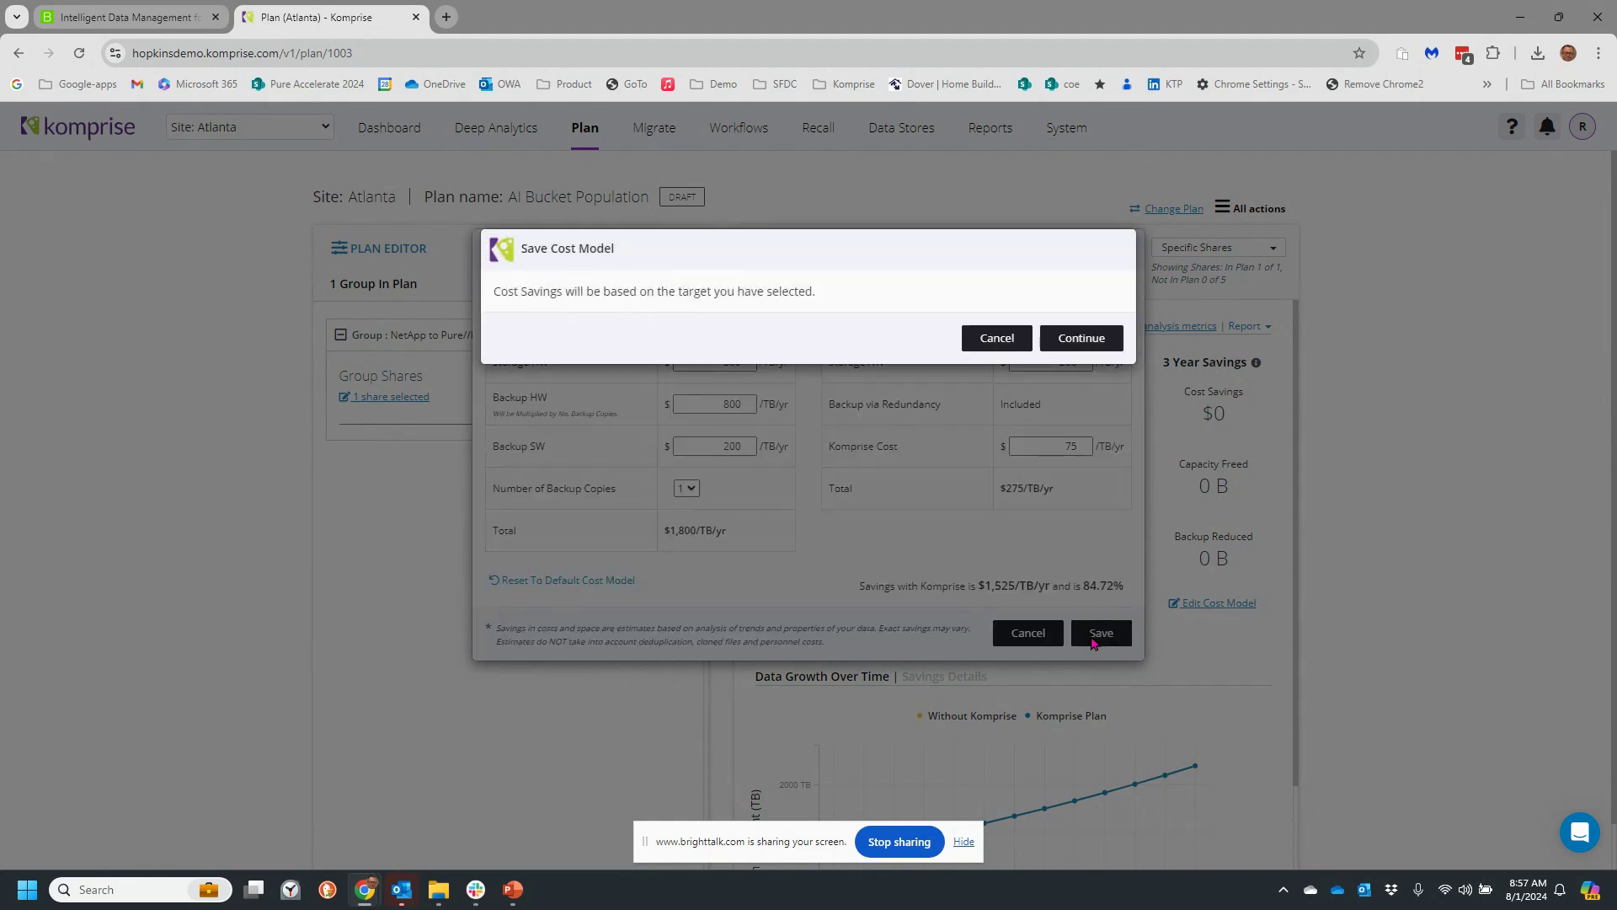
{"action": "left_click", "coordinate": [1073, 336]}
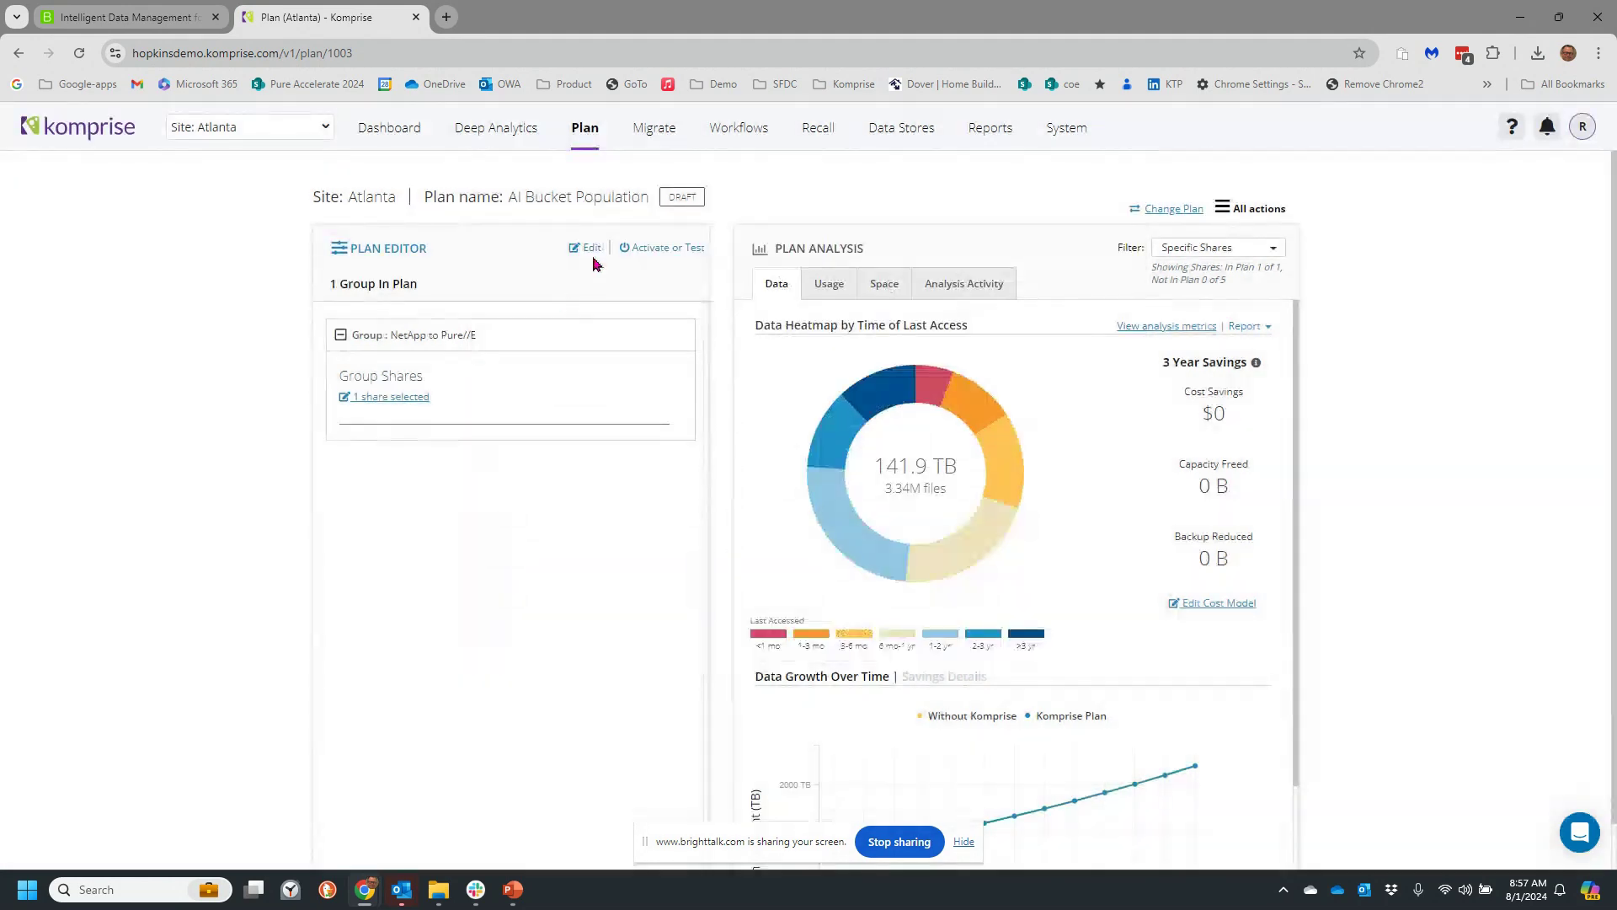
{"action": "left_click", "coordinate": [590, 253]}
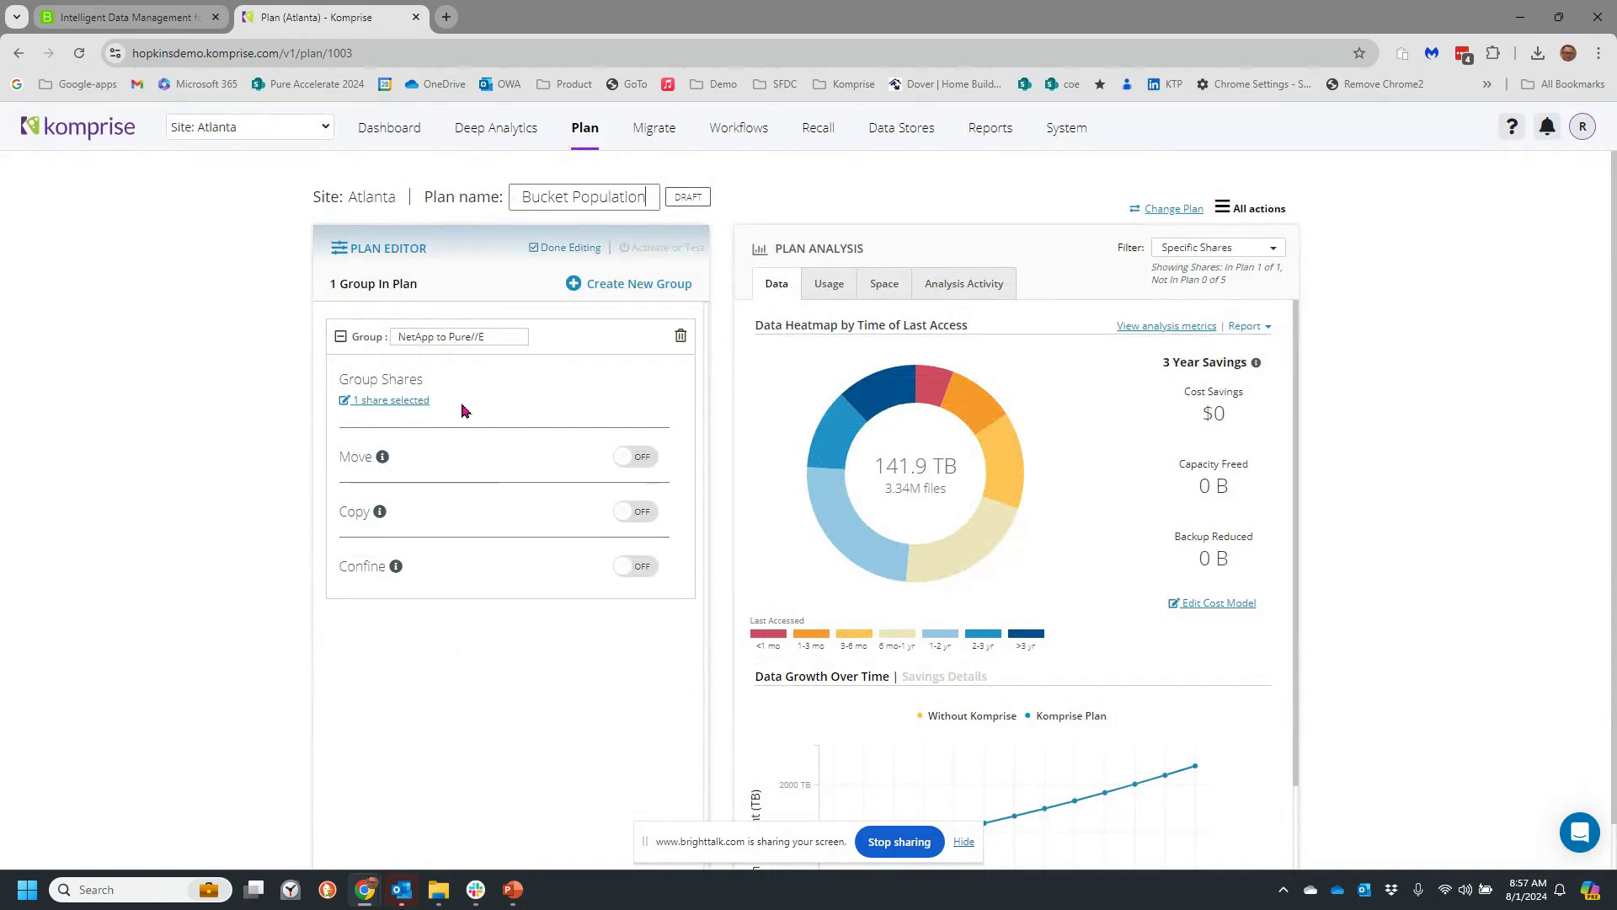
Step: Open the group's shares, expand Corp NA9-C01-SVM01 and Finance Pure FlashArray, keeping only one share selected
{"action": "left_click", "coordinate": [396, 401]}
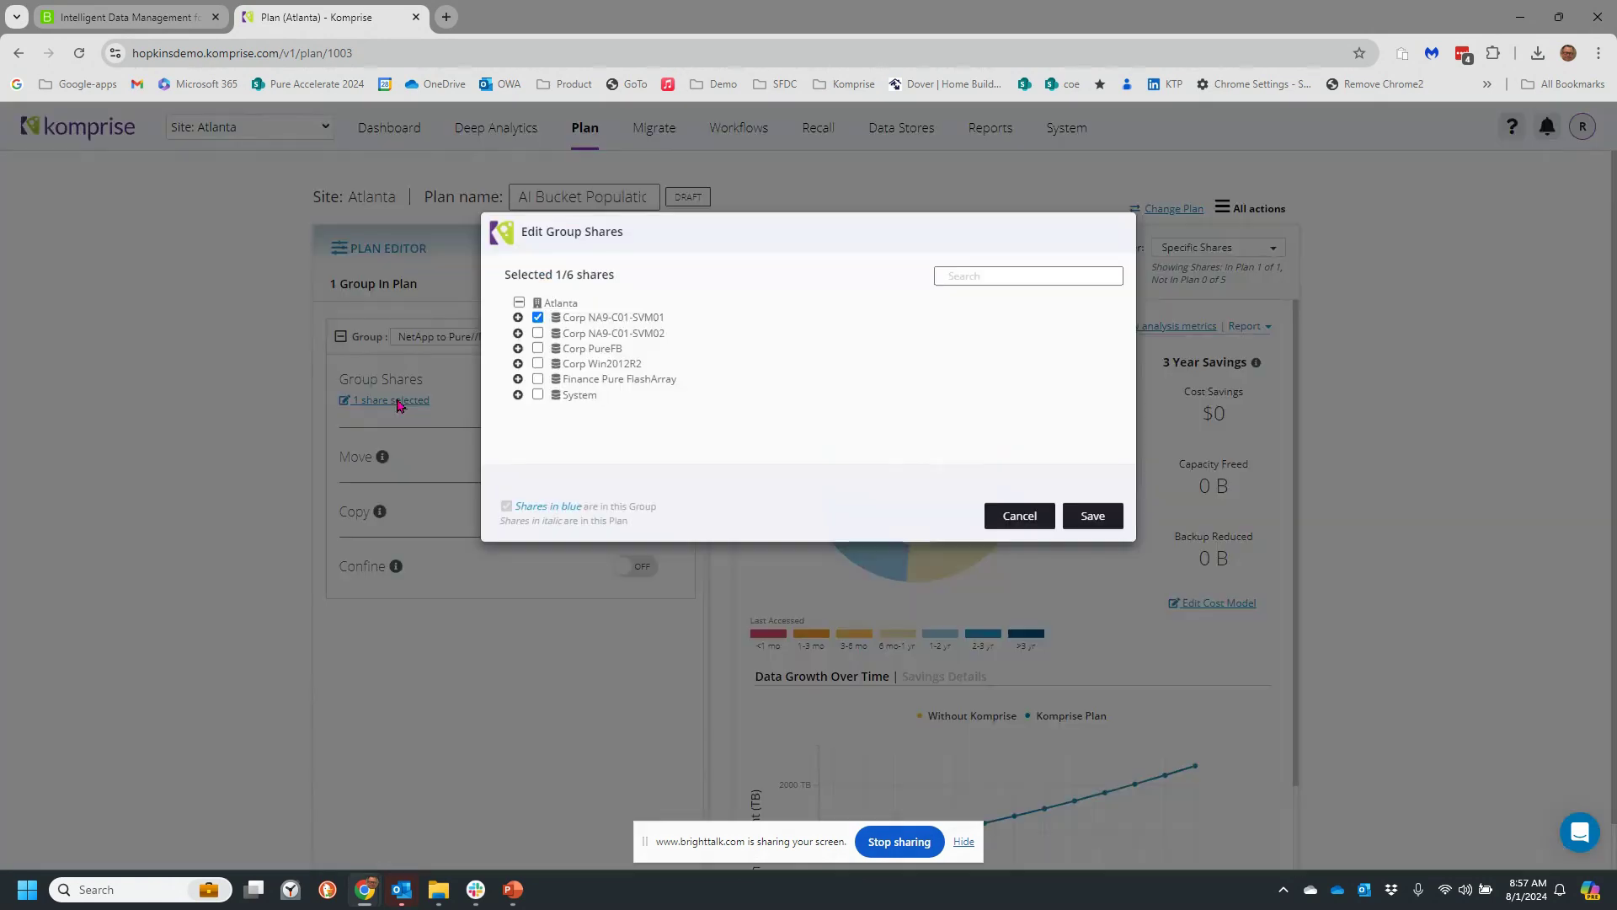
{"action": "left_click", "coordinate": [518, 335]}
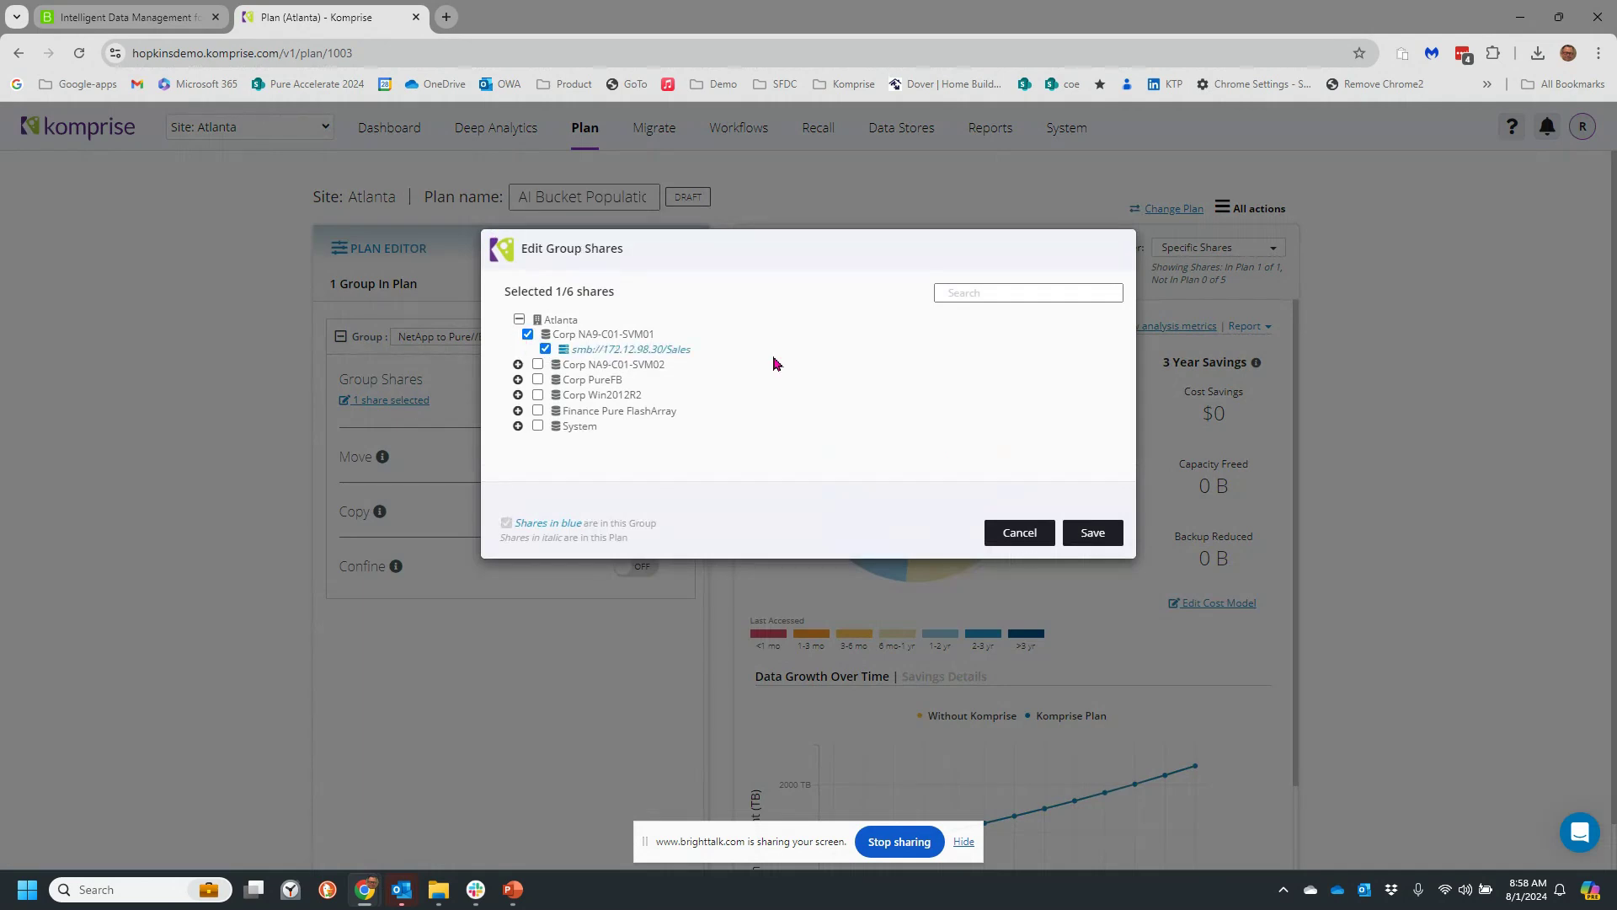
{"action": "left_click", "coordinate": [518, 410]}
{"action": "left_click", "coordinate": [546, 426]}
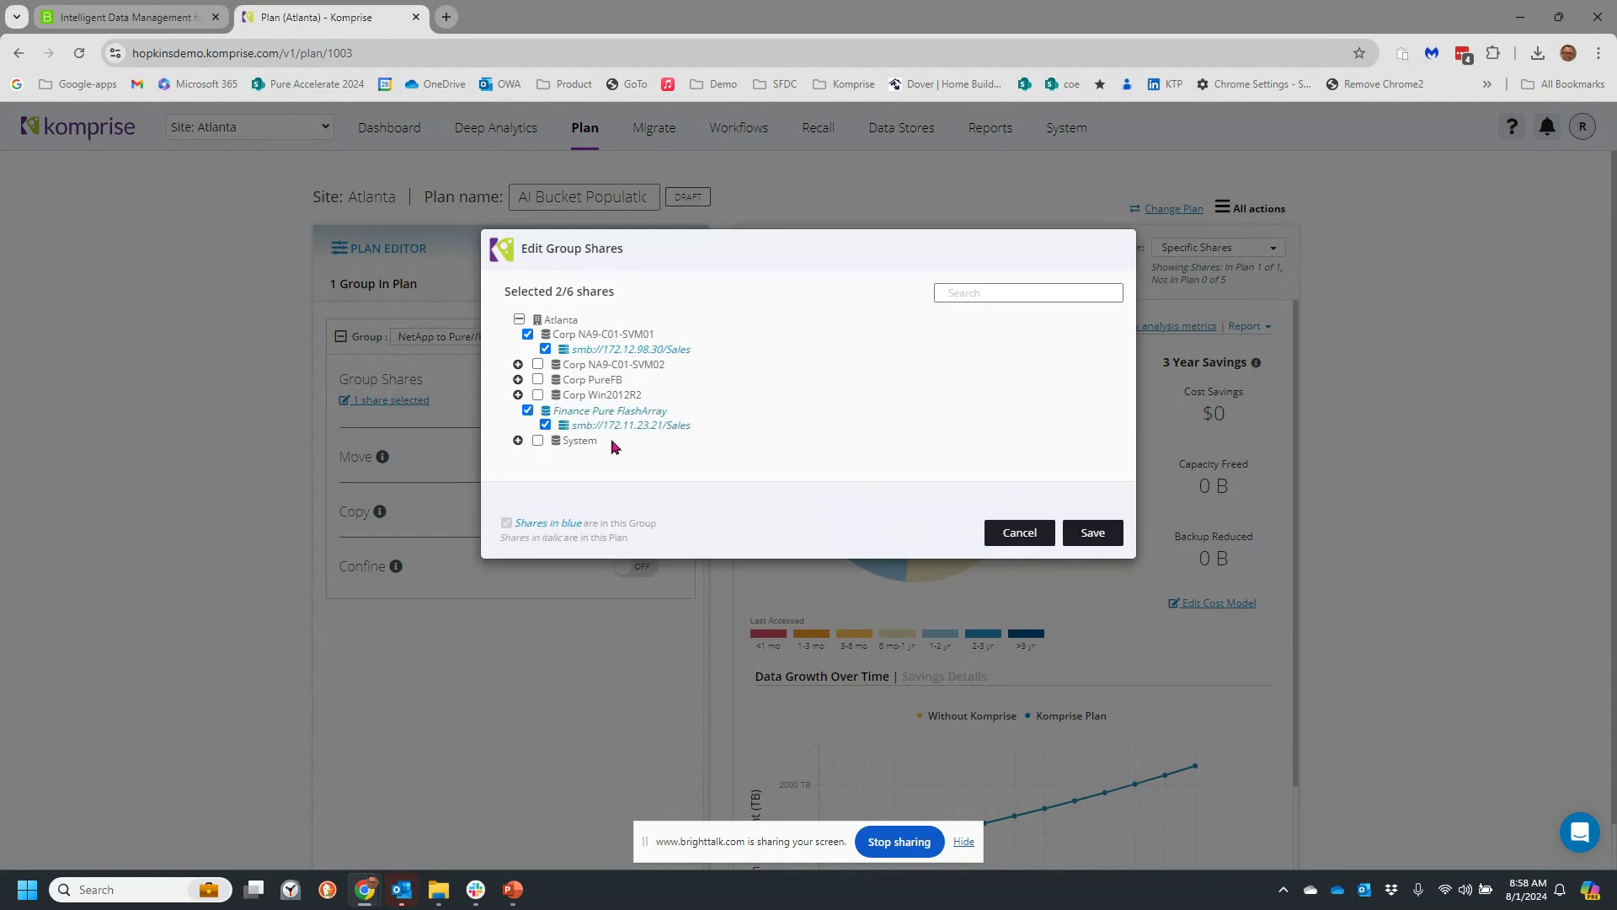
{"action": "left_click", "coordinate": [527, 410]}
Step: Save the share selection and turn Move on with Pure FlashBlade//E as the target
{"action": "left_click", "coordinate": [1103, 538]}
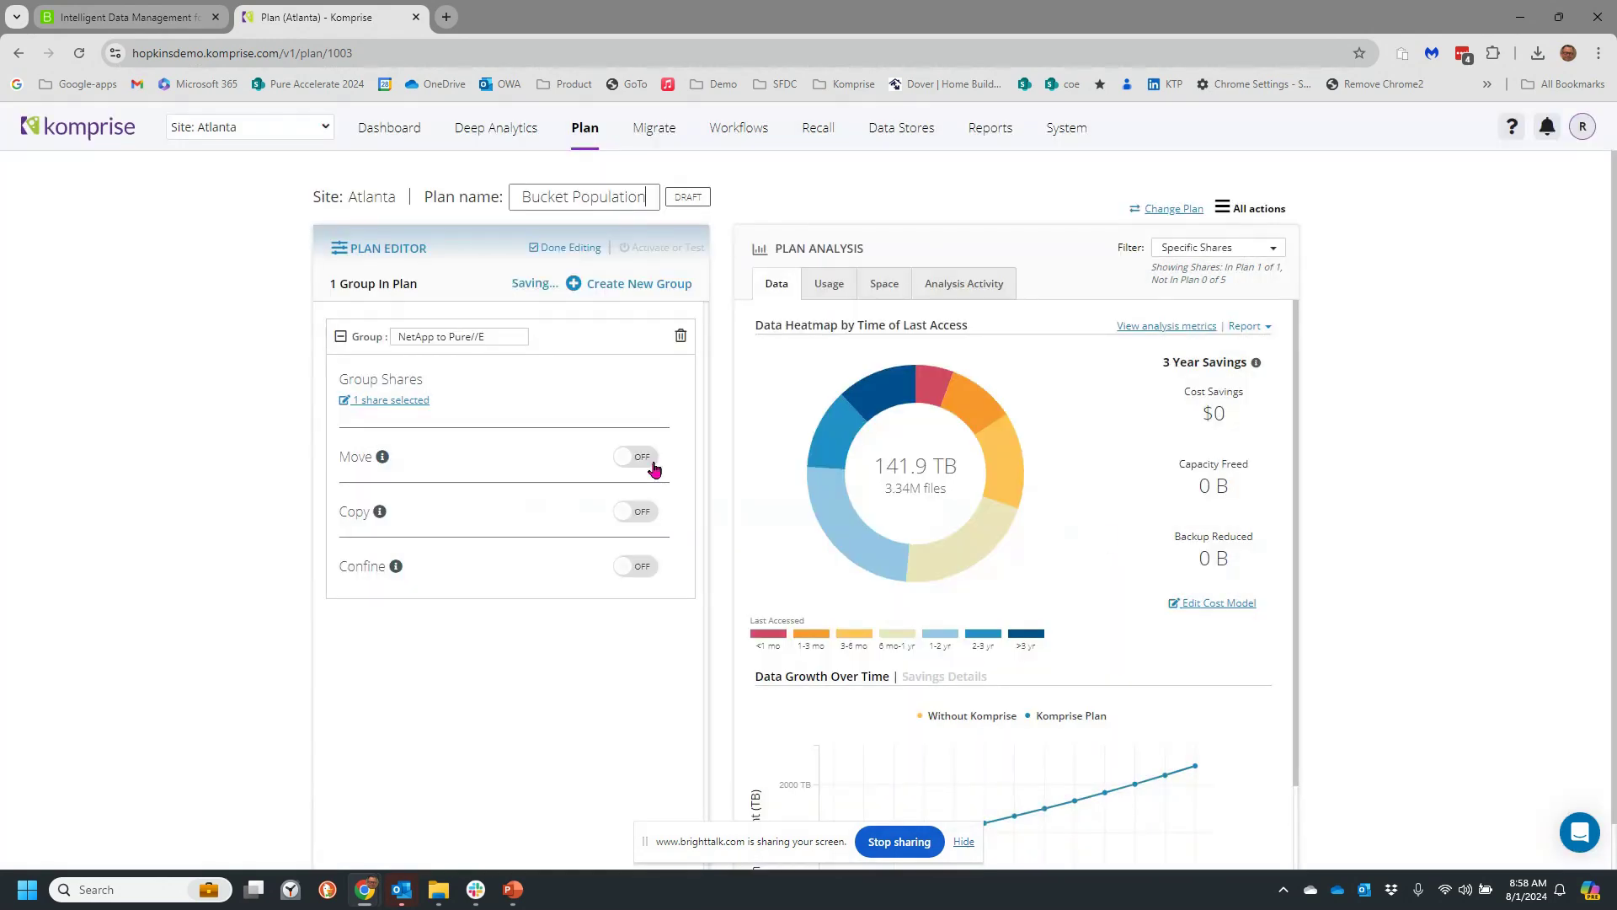
{"action": "left_click", "coordinate": [654, 463]}
{"action": "mouse_move", "coordinate": [383, 461]}
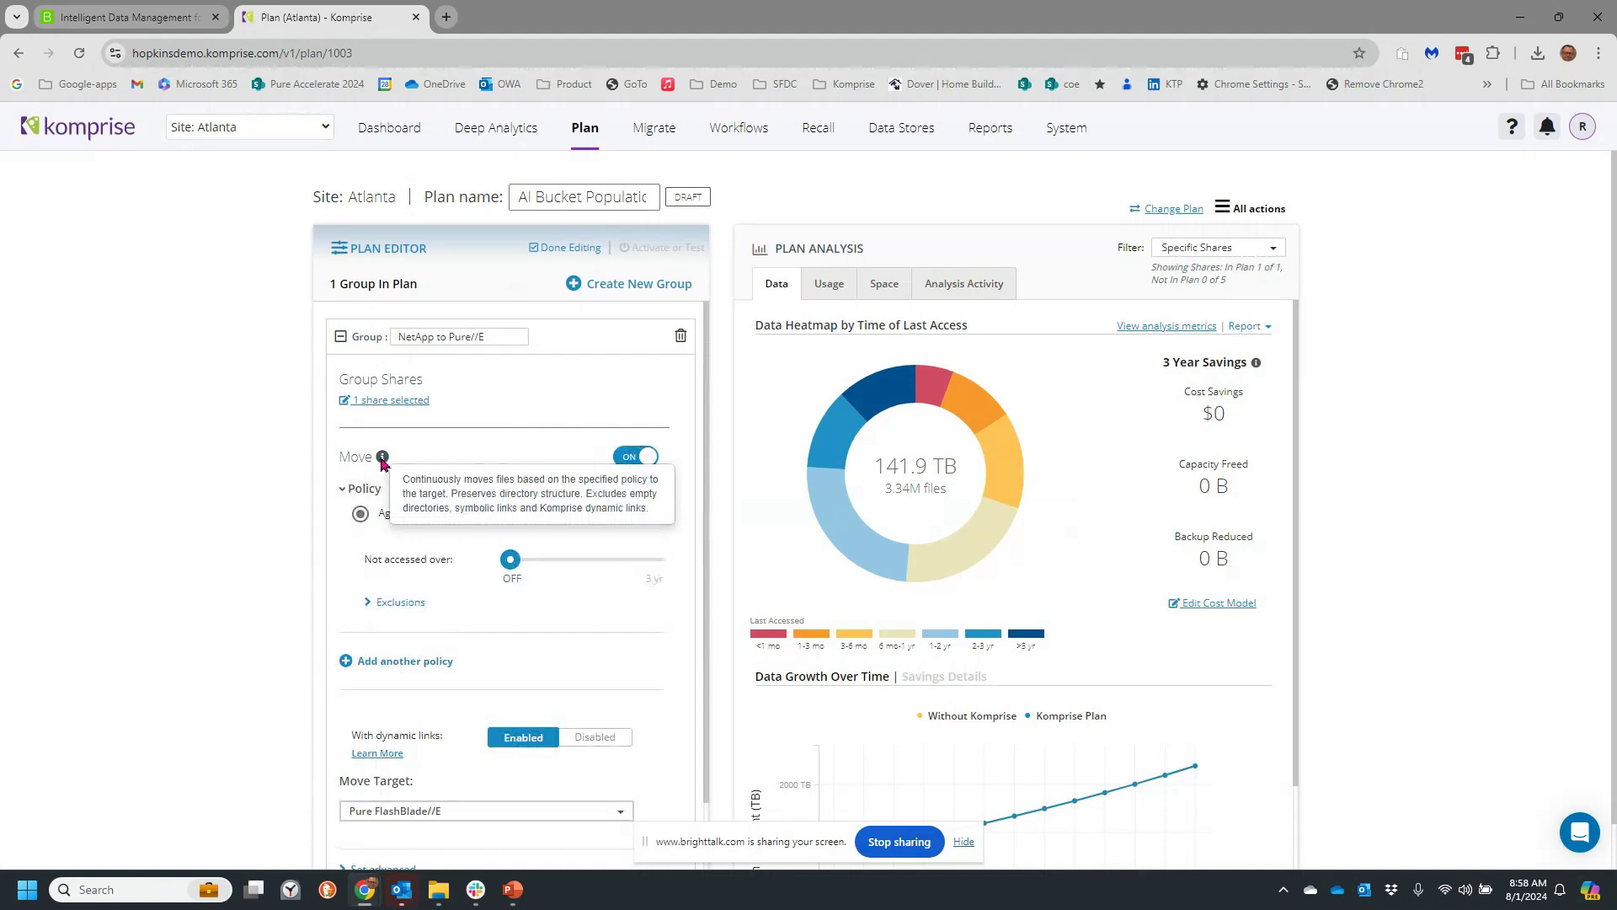
{"action": "scroll", "coordinate": [472, 689], "scroll_direction": "down", "scroll_amount": 2}
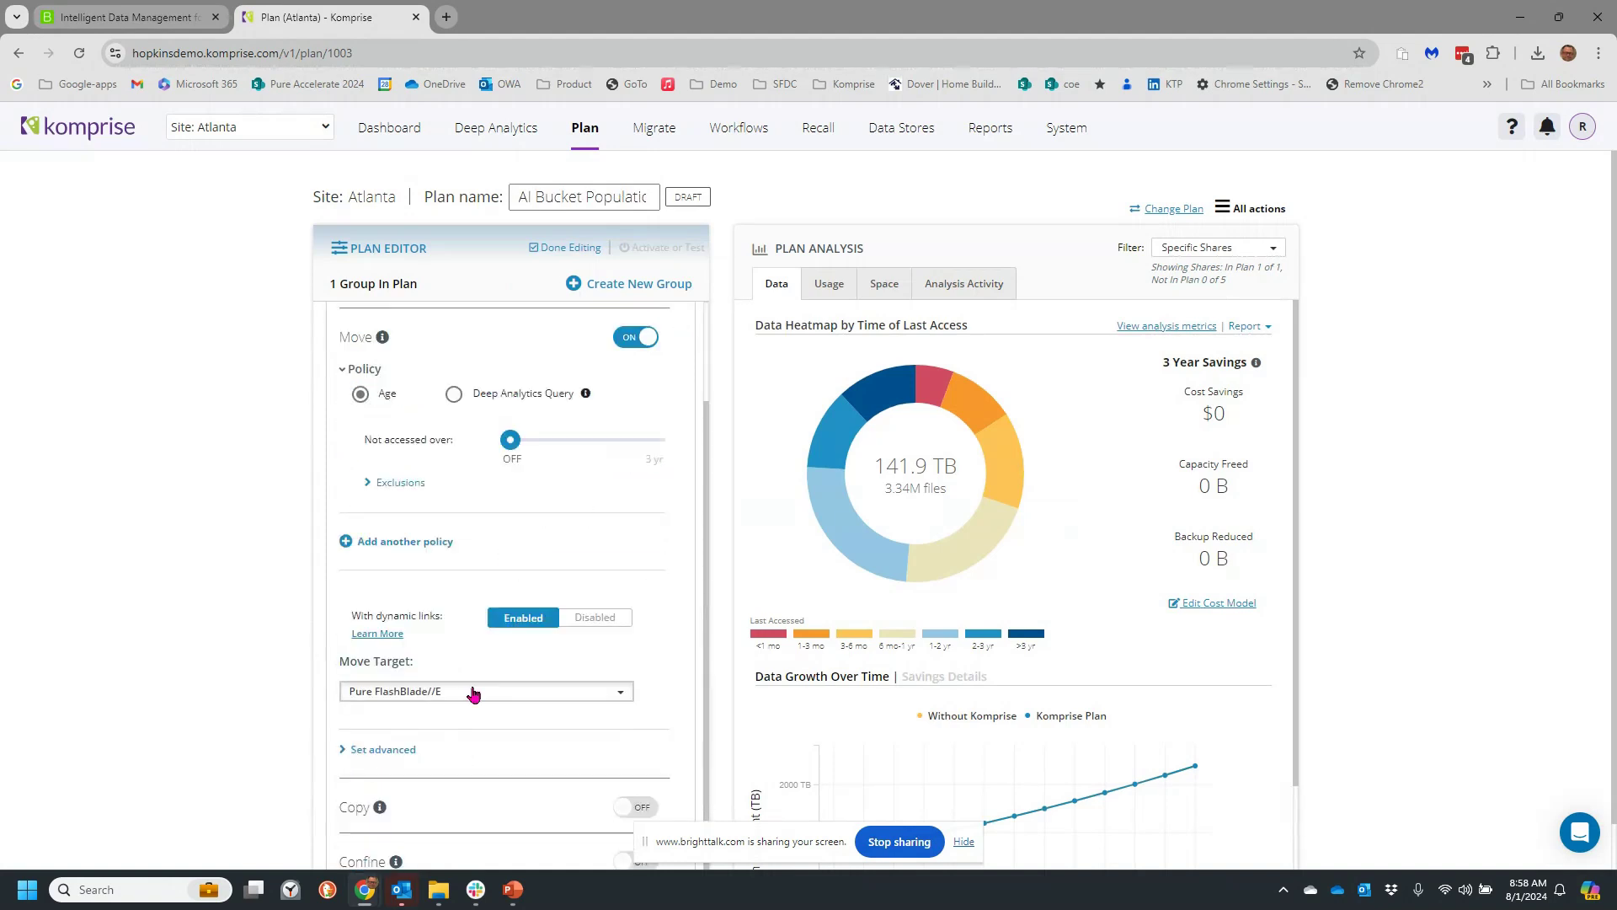
{"action": "left_click", "coordinate": [472, 692]}
{"action": "left_click", "coordinate": [474, 790]}
Step: Set the Not accessed over threshold to 1 yr and finish editing the plan
{"action": "scroll", "coordinate": [480, 479], "scroll_direction": "up", "scroll_amount": 2}
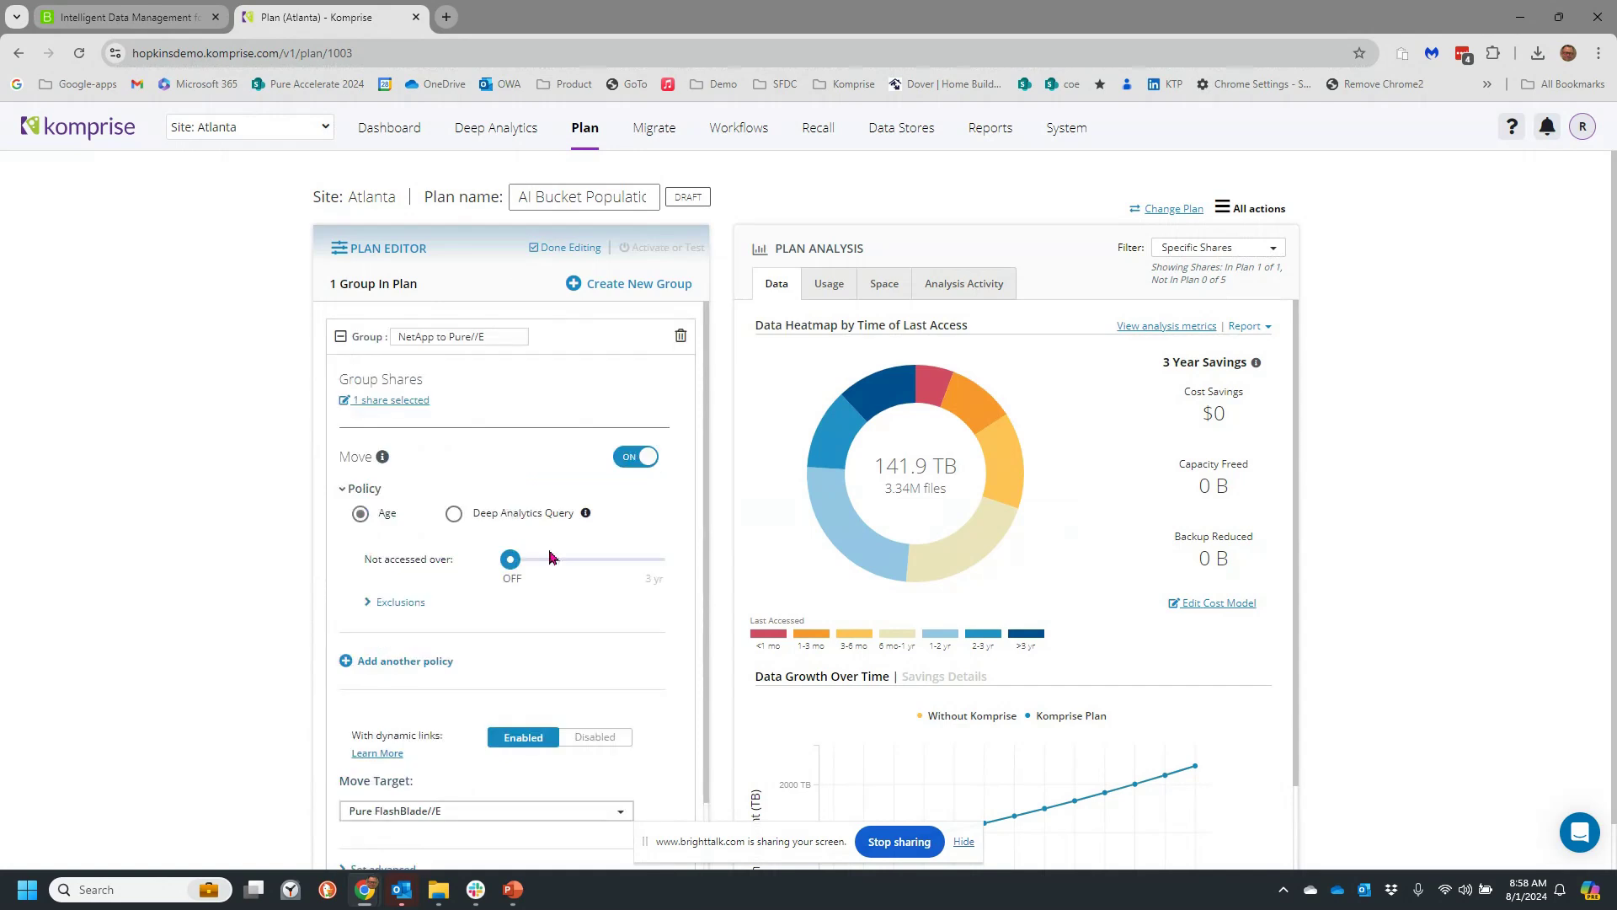
{"action": "left_click_drag", "start_coordinate": [511, 561], "coordinate": [614, 569]}
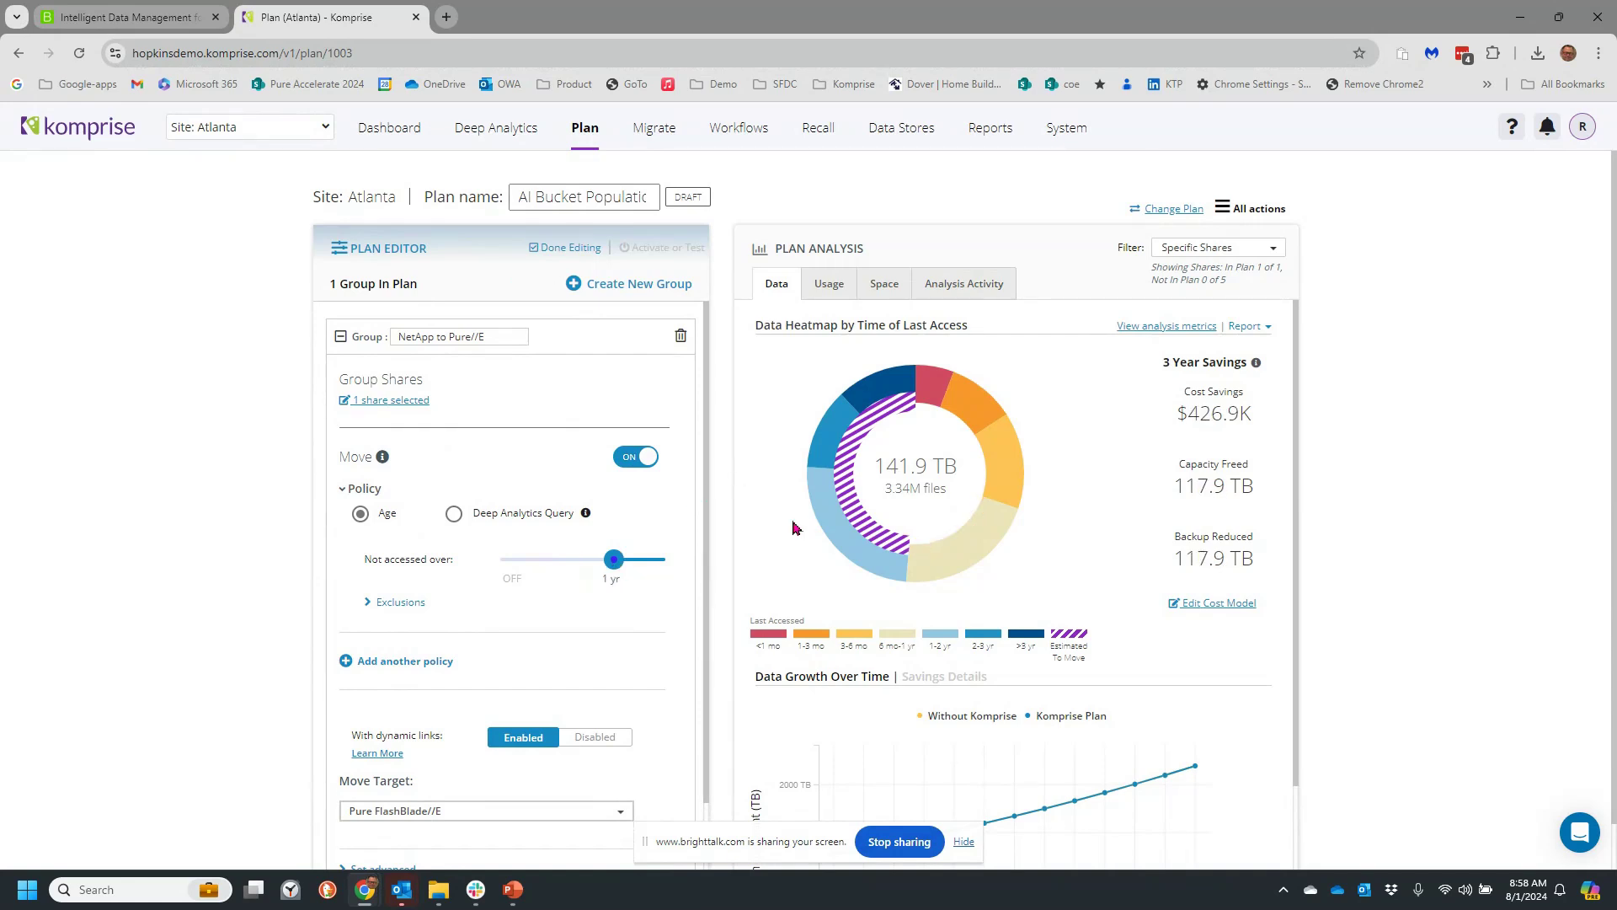
{"action": "mouse_move", "coordinate": [865, 529]}
{"action": "left_click", "coordinate": [557, 251]}
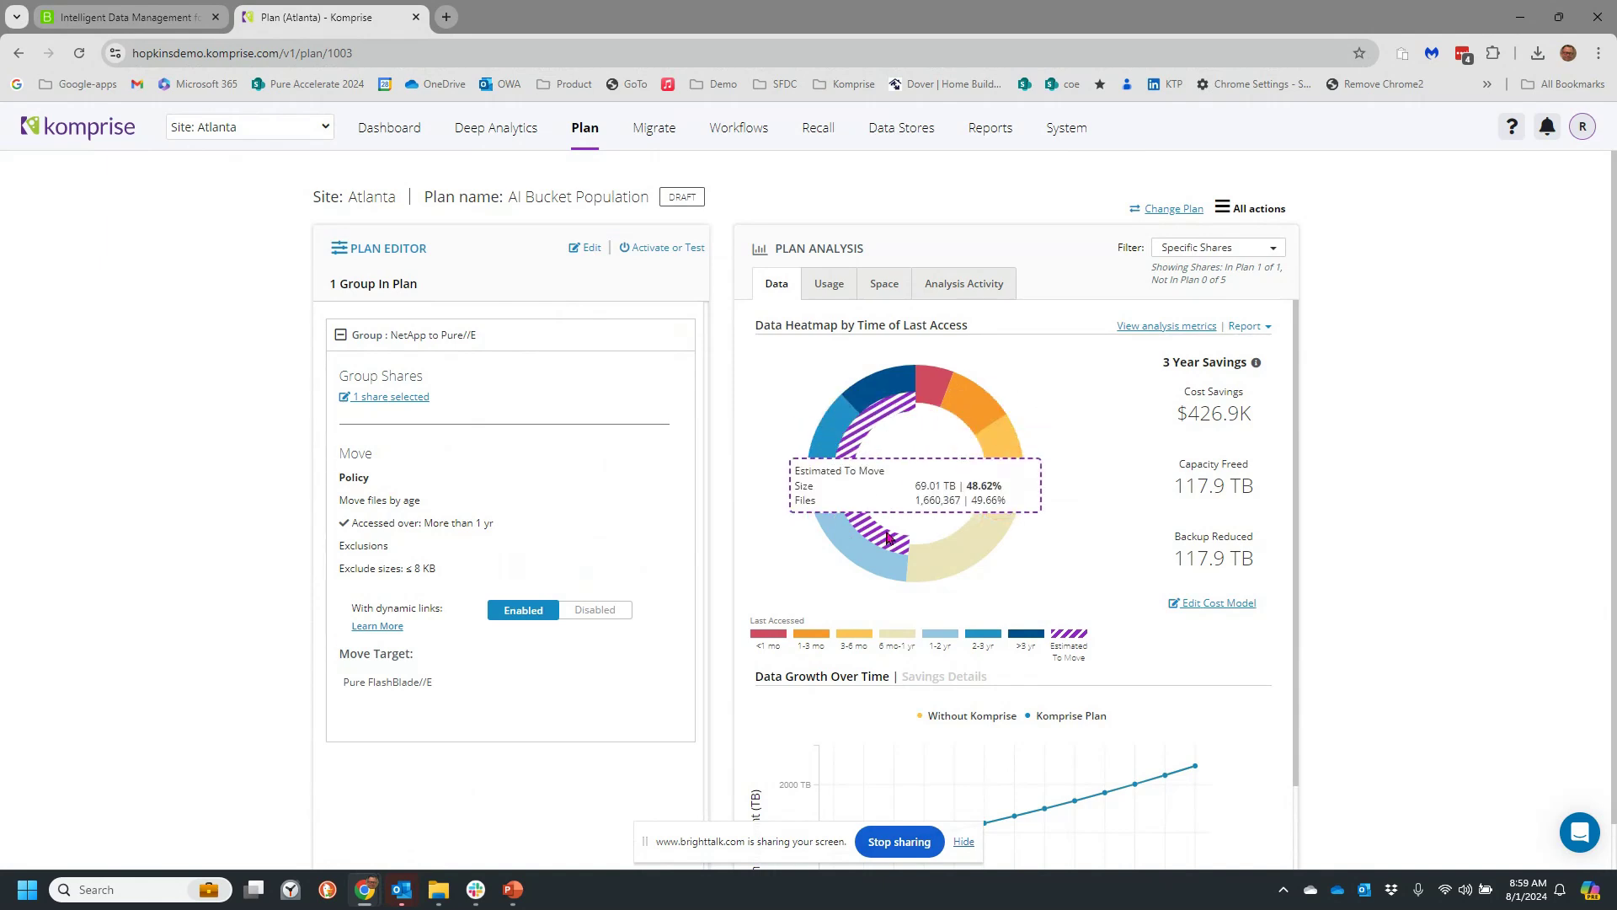
Step: Download the Data analysis summary (PDF) report, save it, and open the downloaded file
{"action": "left_click", "coordinate": [1268, 328]}
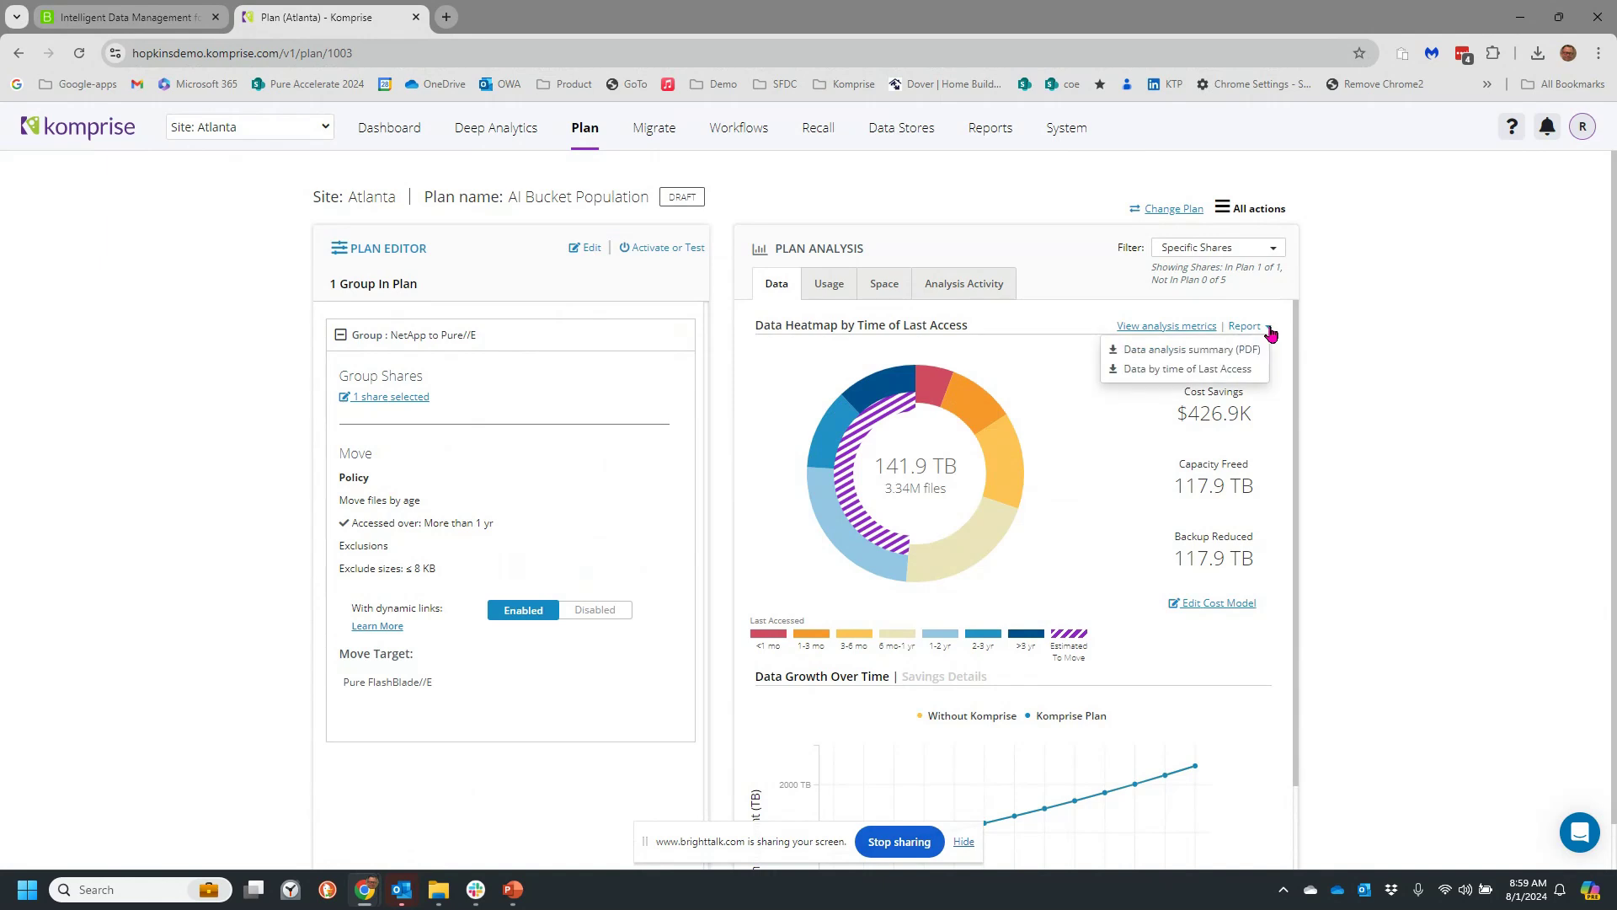
{"action": "left_click", "coordinate": [1231, 352]}
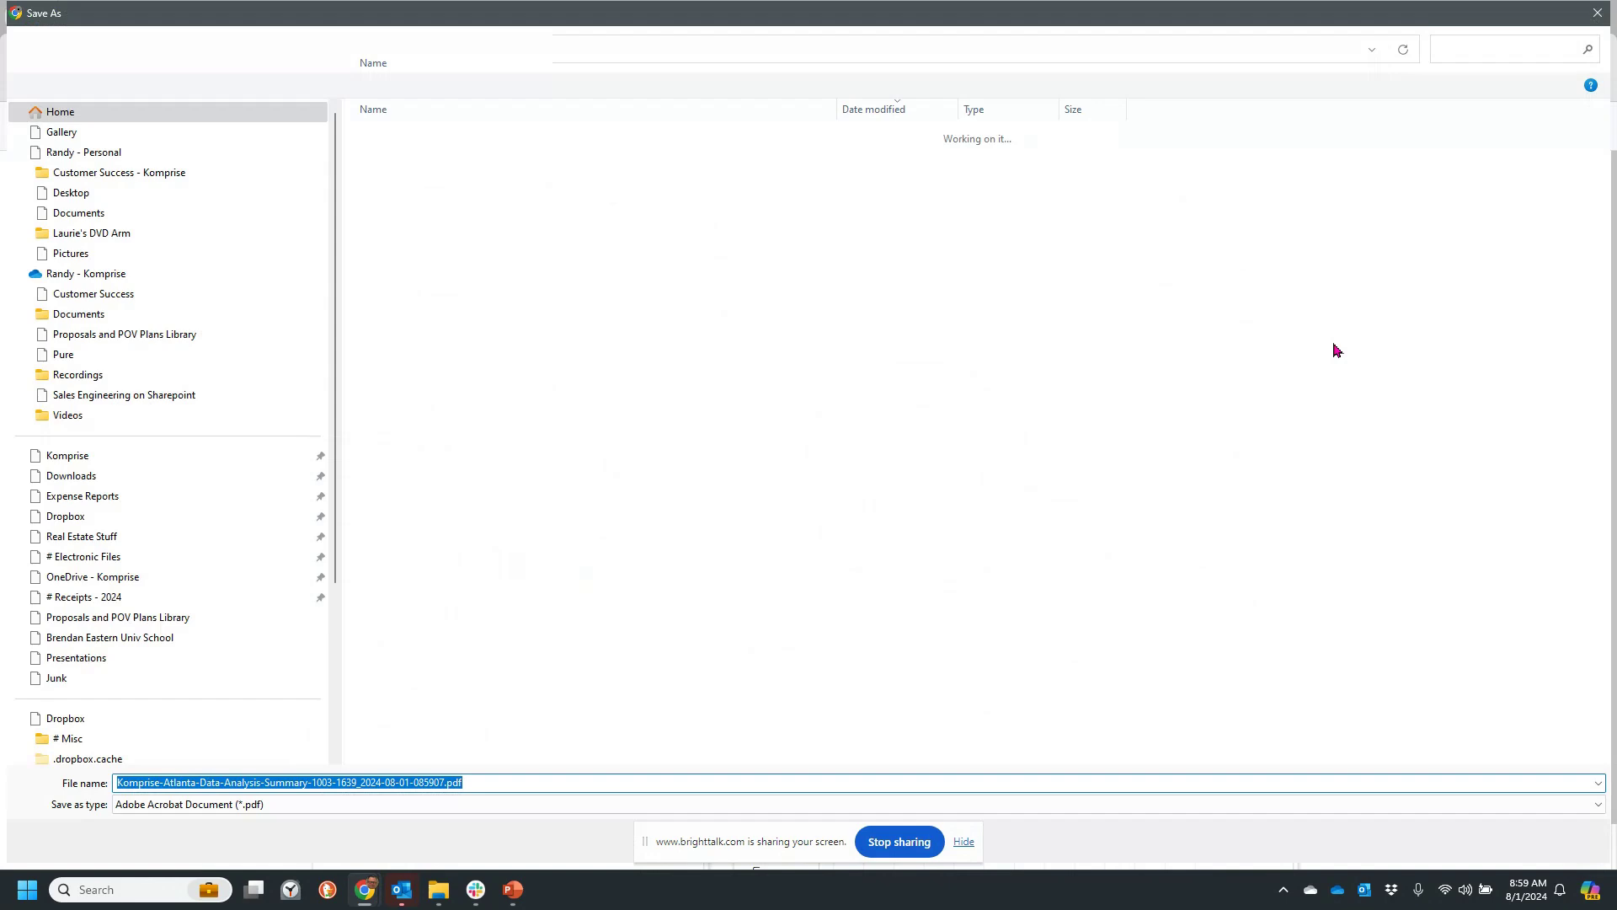
{"action": "left_click", "coordinate": [1490, 841]}
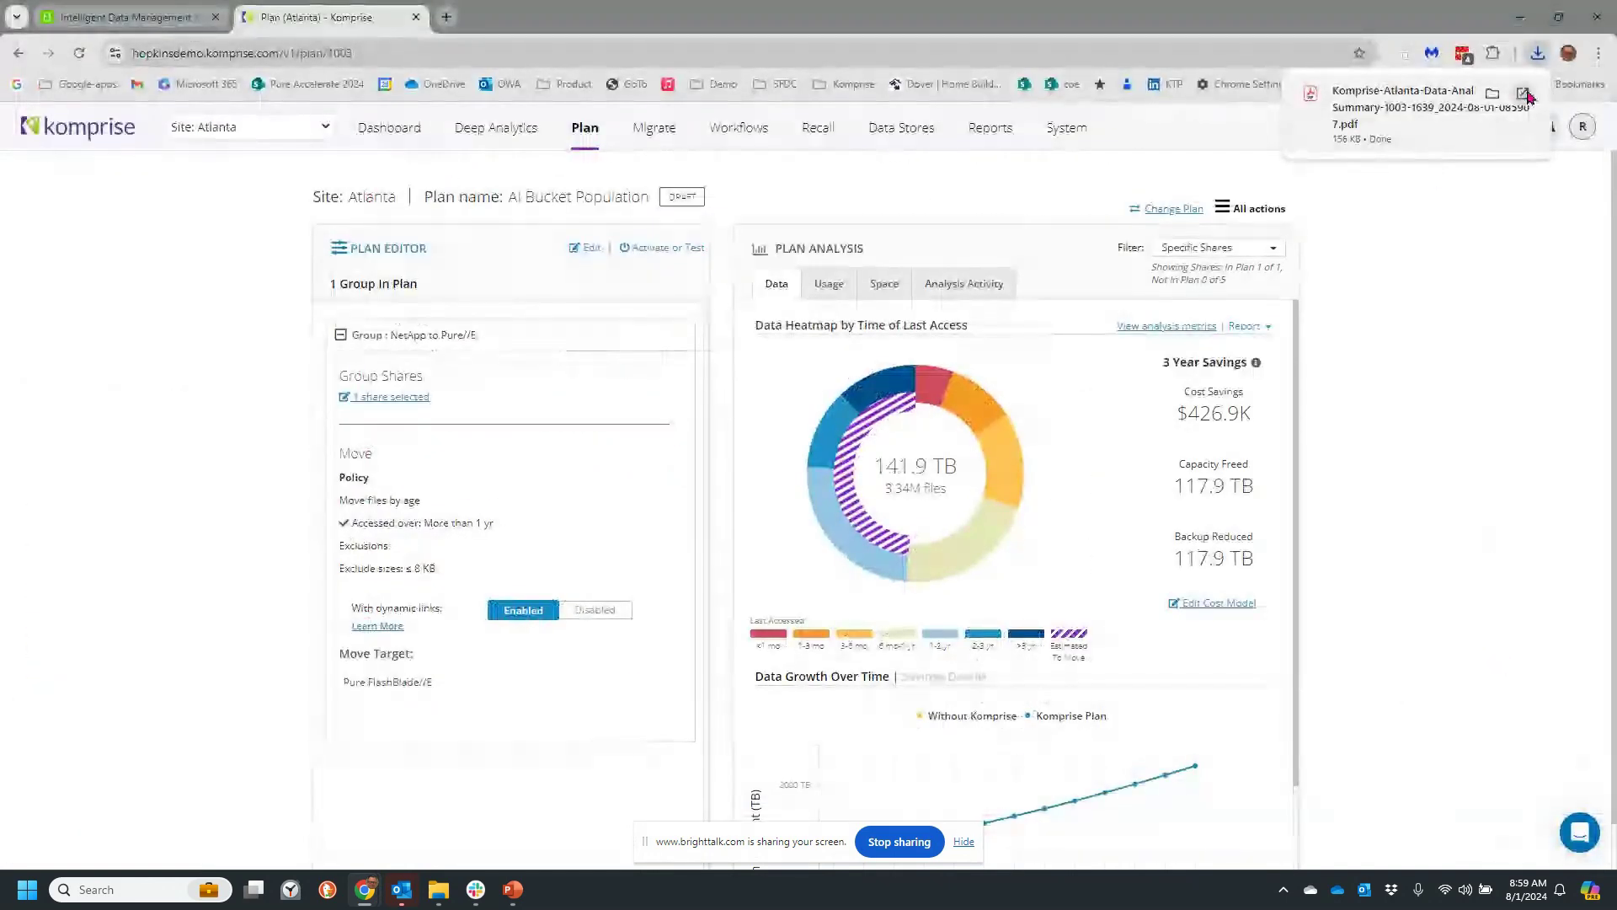
{"action": "left_click", "coordinate": [1529, 97]}
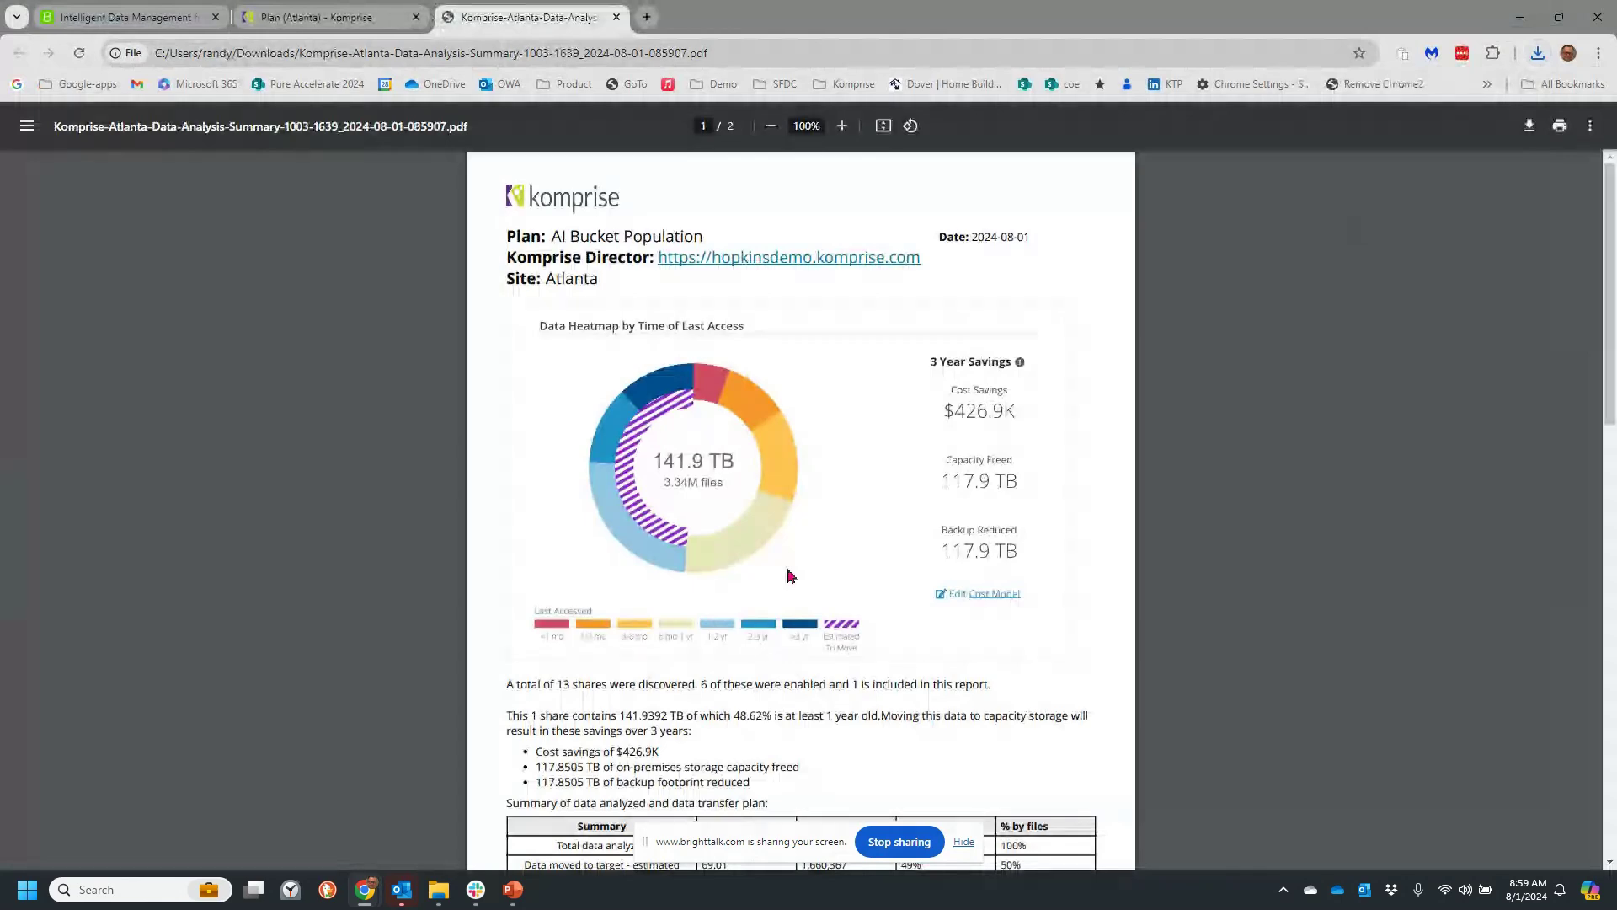
Step: Scroll through both pages of the PDF report, then return to the Plan (Atlanta) tab
{"action": "scroll", "coordinate": [790, 576], "scroll_direction": "up", "scroll_amount": 1}
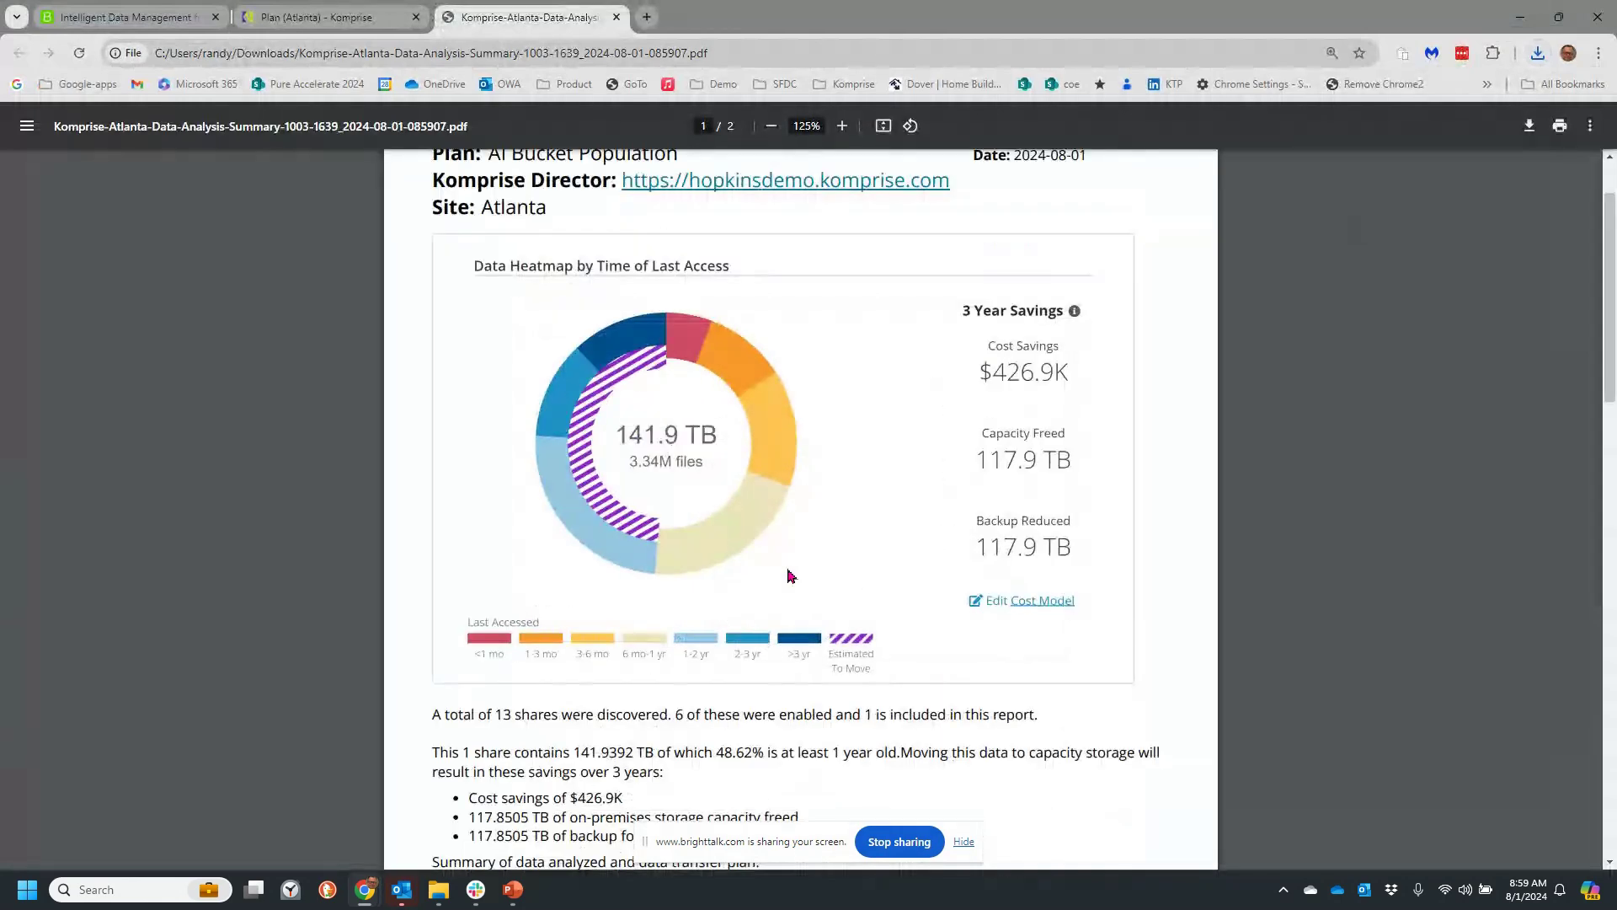
{"action": "scroll", "coordinate": [790, 576], "scroll_direction": "up", "scroll_amount": 1}
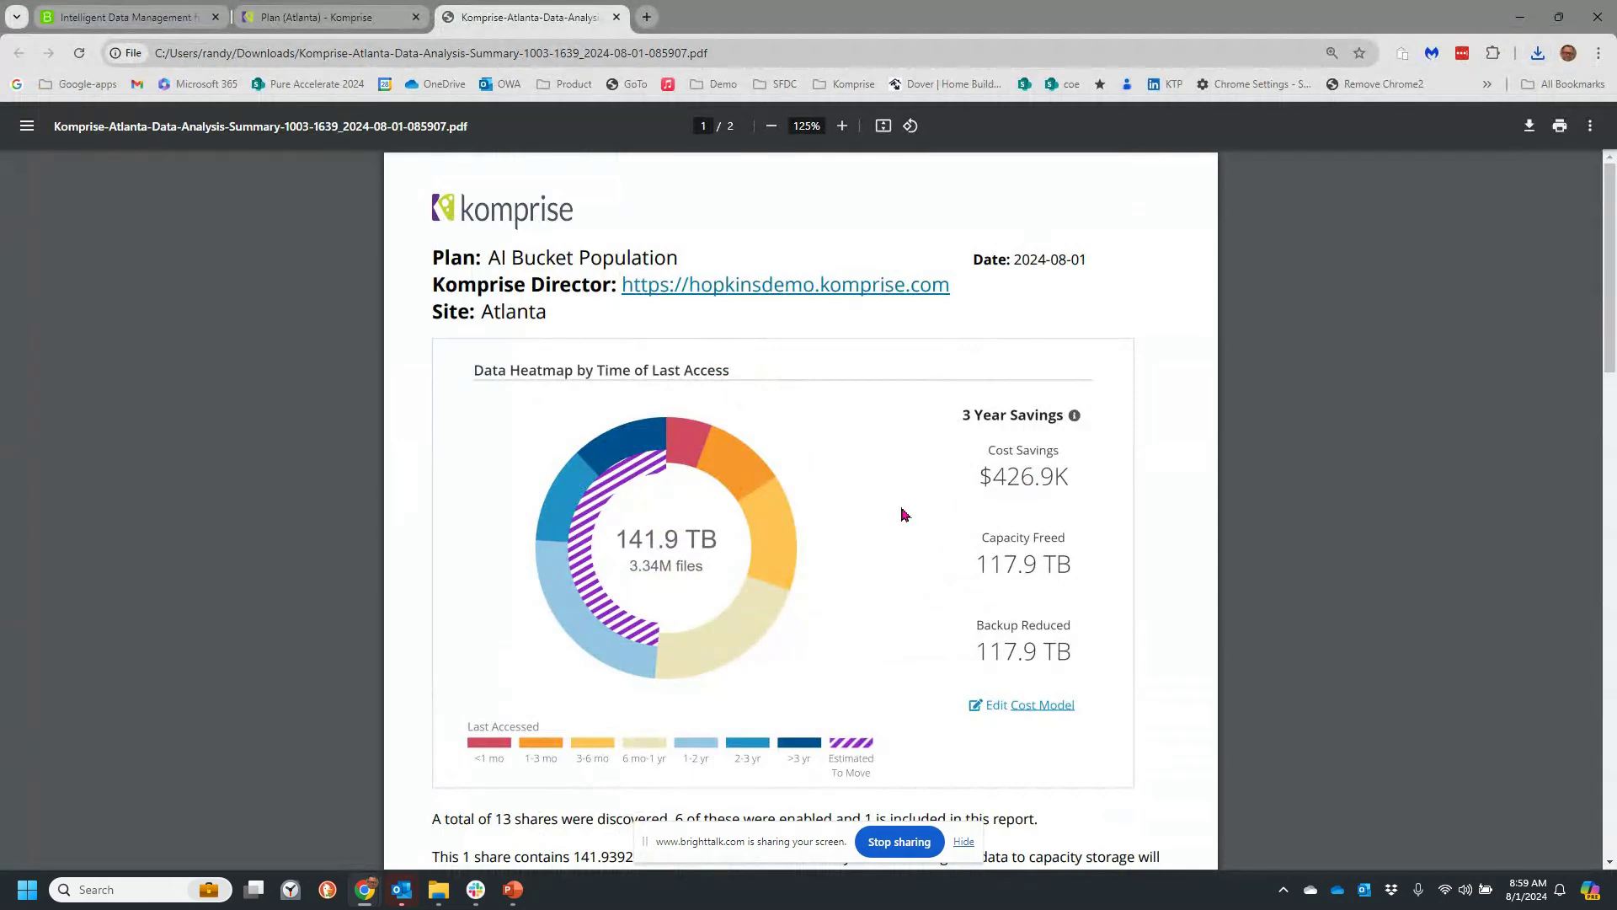
{"action": "scroll", "coordinate": [901, 516], "scroll_direction": "down", "scroll_amount": 4}
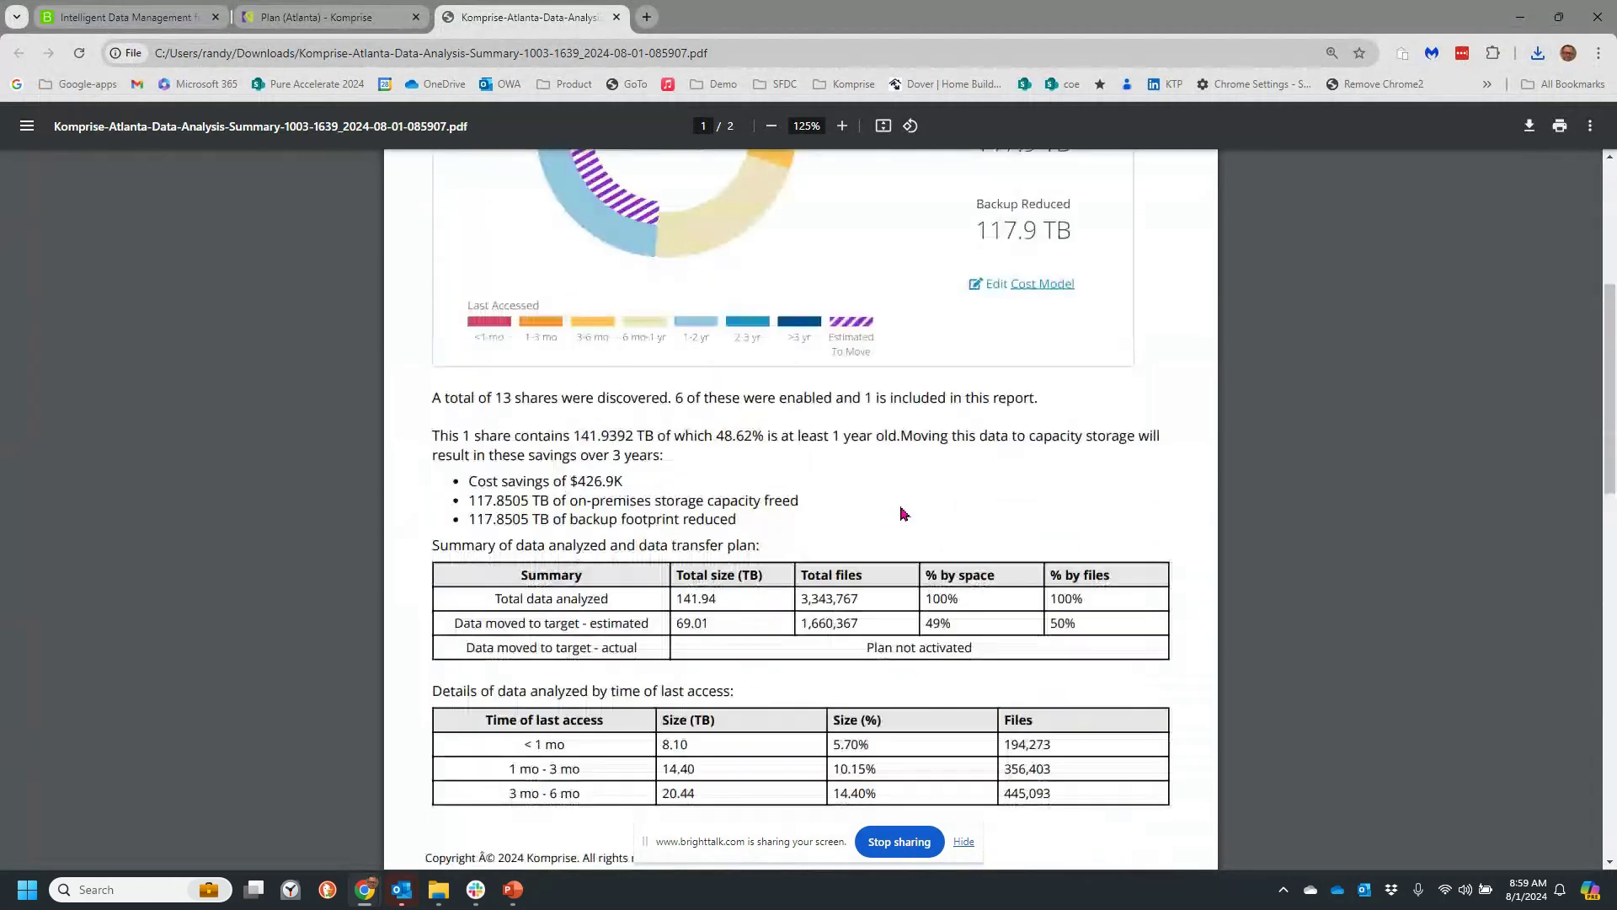
{"action": "scroll", "coordinate": [901, 513], "scroll_direction": "down", "scroll_amount": 6}
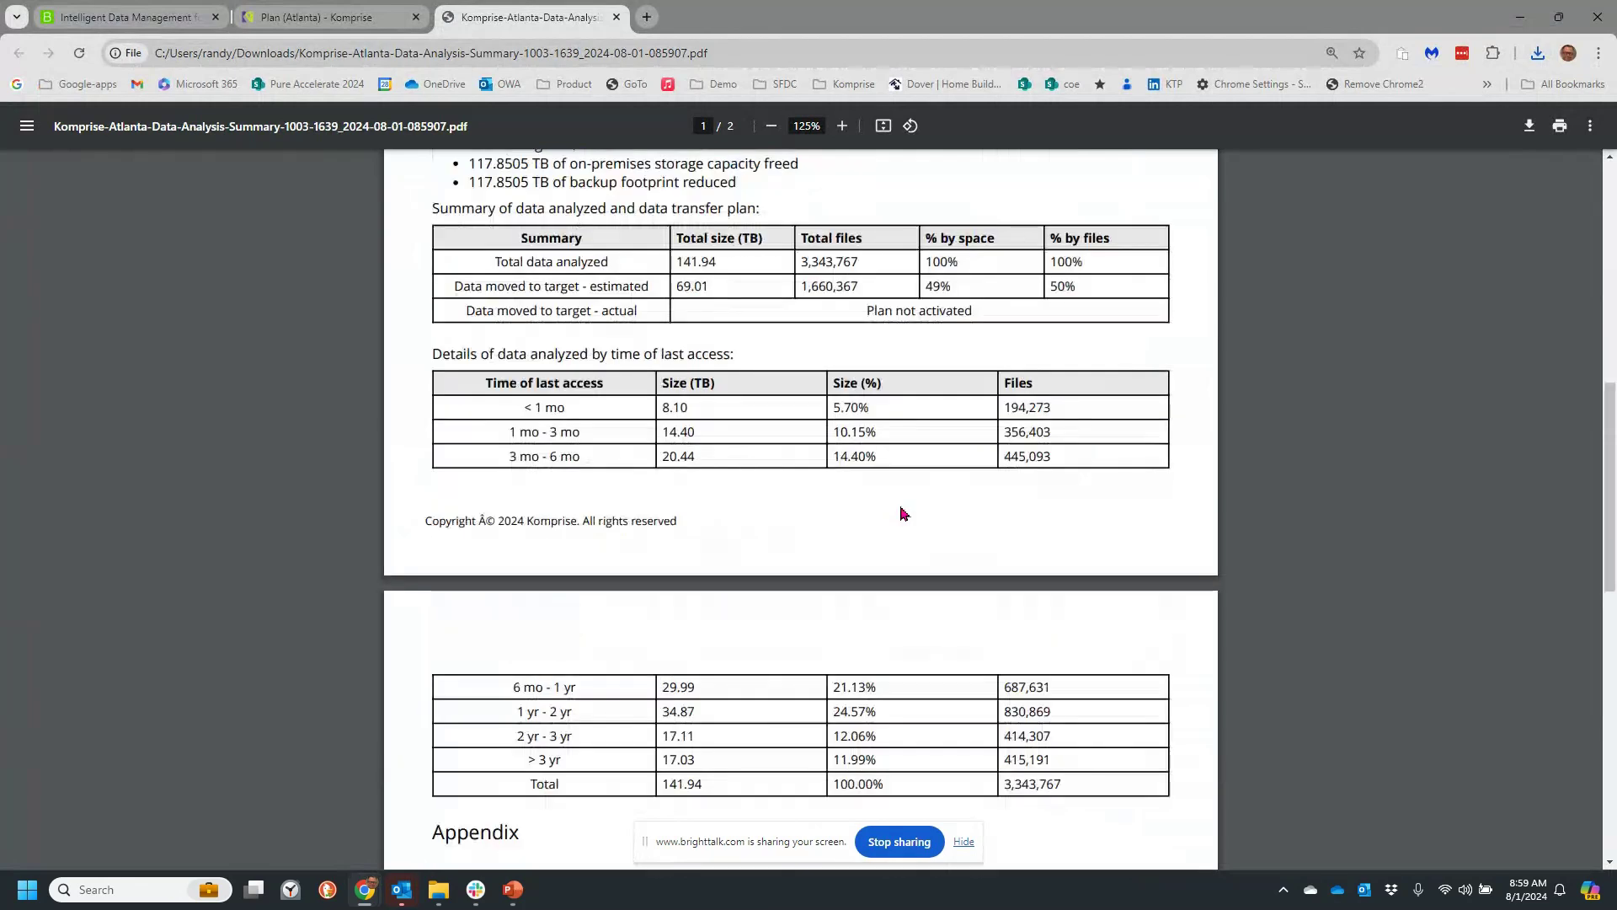
{"action": "scroll", "coordinate": [901, 514], "scroll_direction": "down", "scroll_amount": 4}
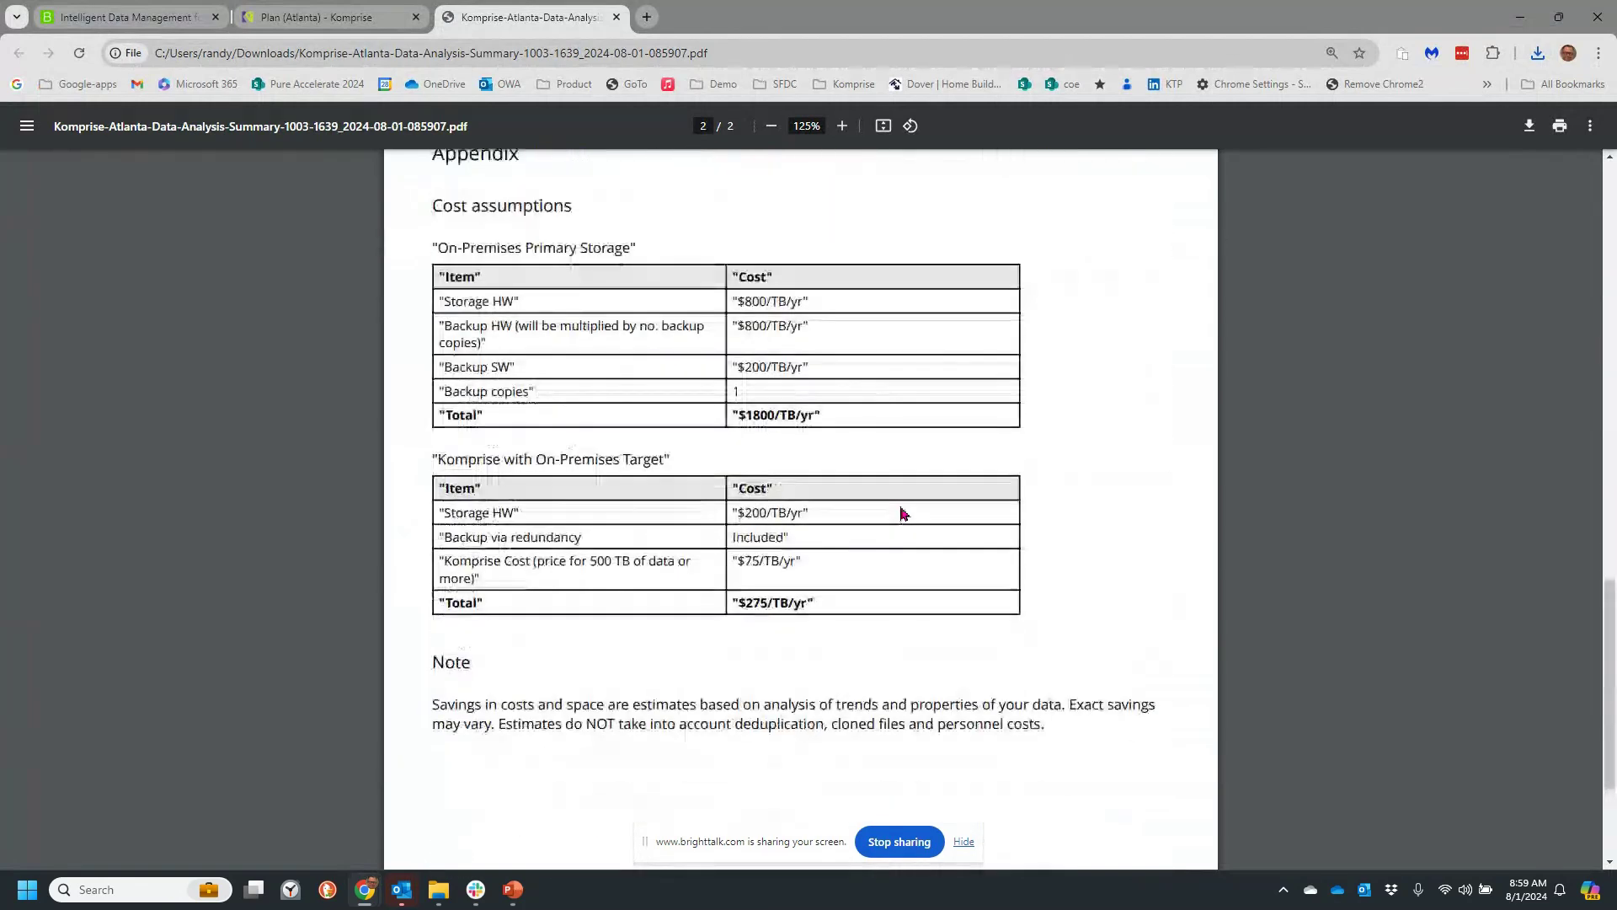
{"action": "left_click", "coordinate": [355, 22]}
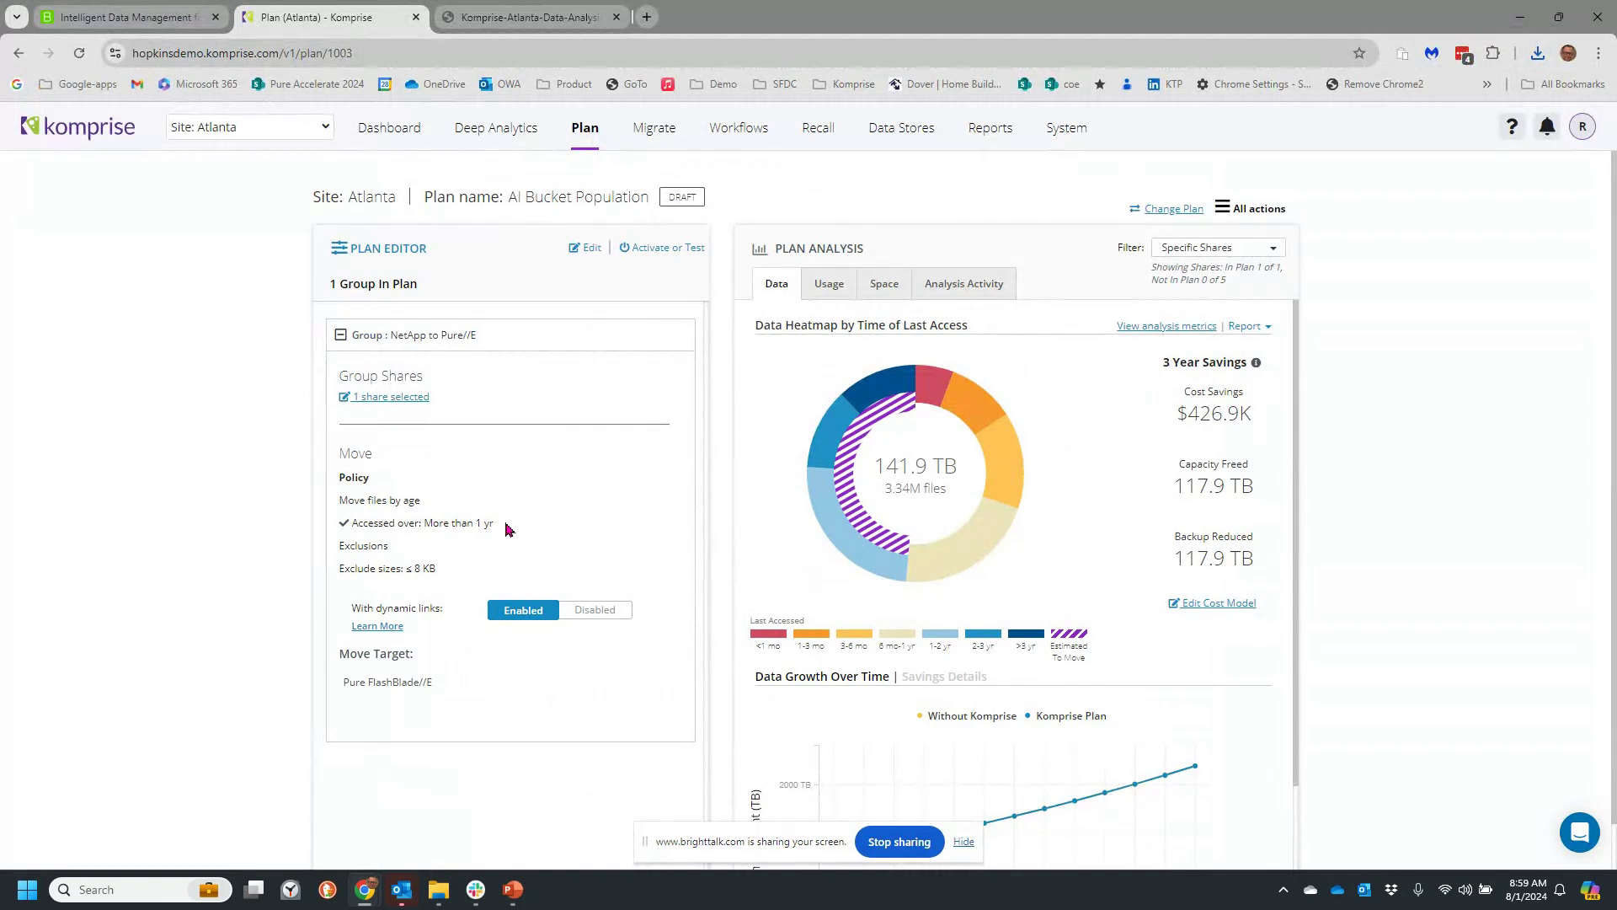
Step: In Deep Analytics, open the saved Engineering Files query for one user from All queries
{"action": "left_click", "coordinate": [515, 128]}
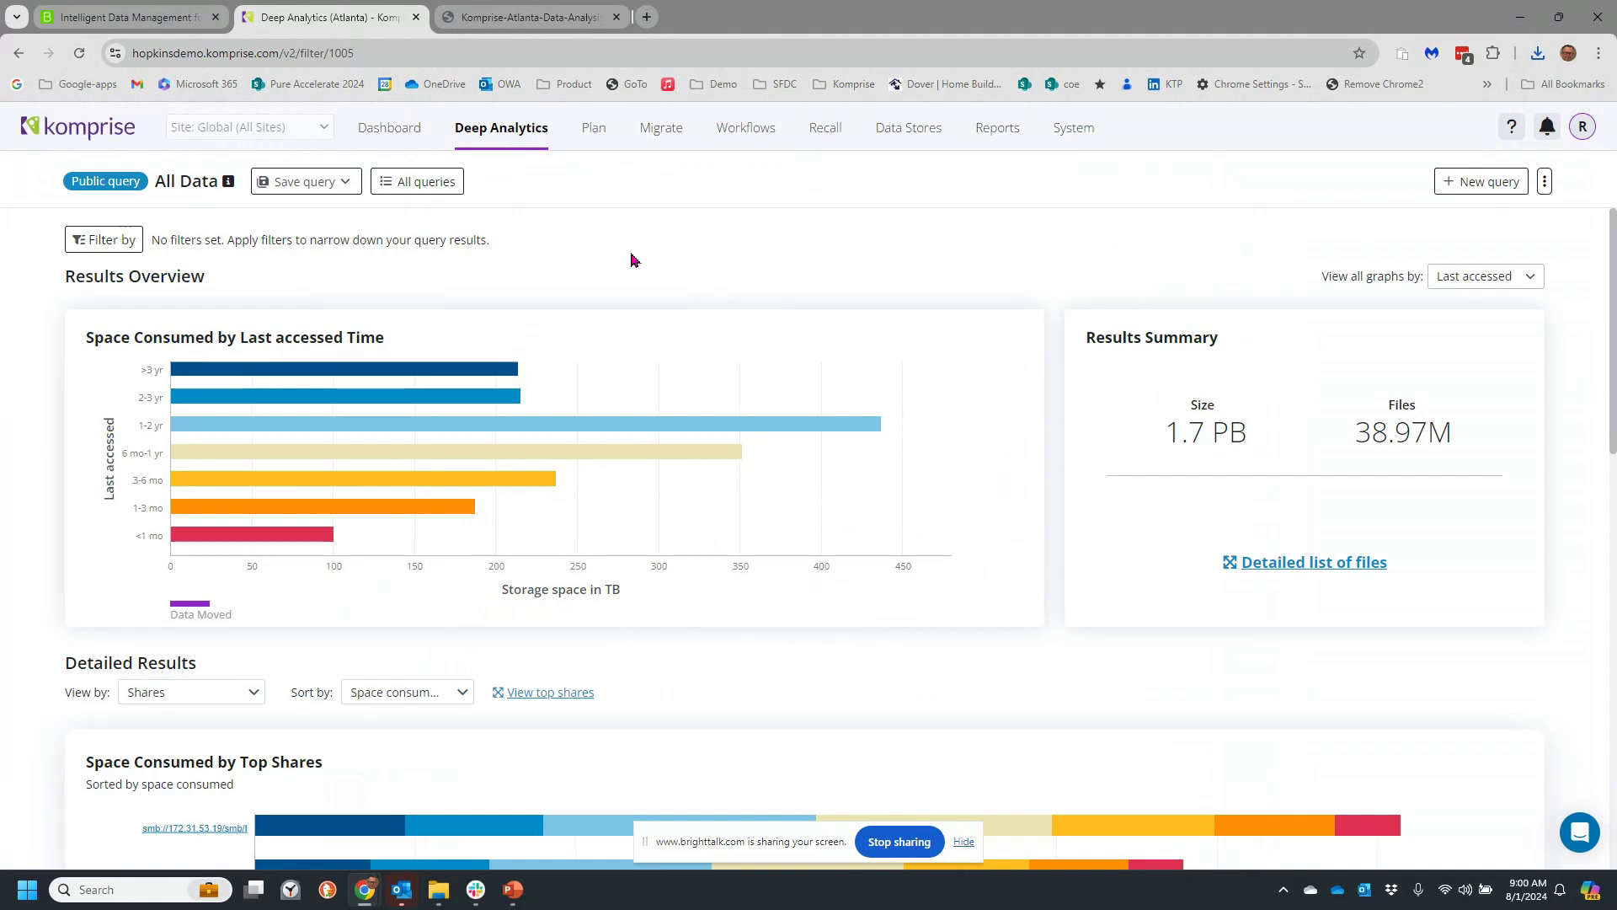
{"action": "left_click", "coordinate": [417, 183]}
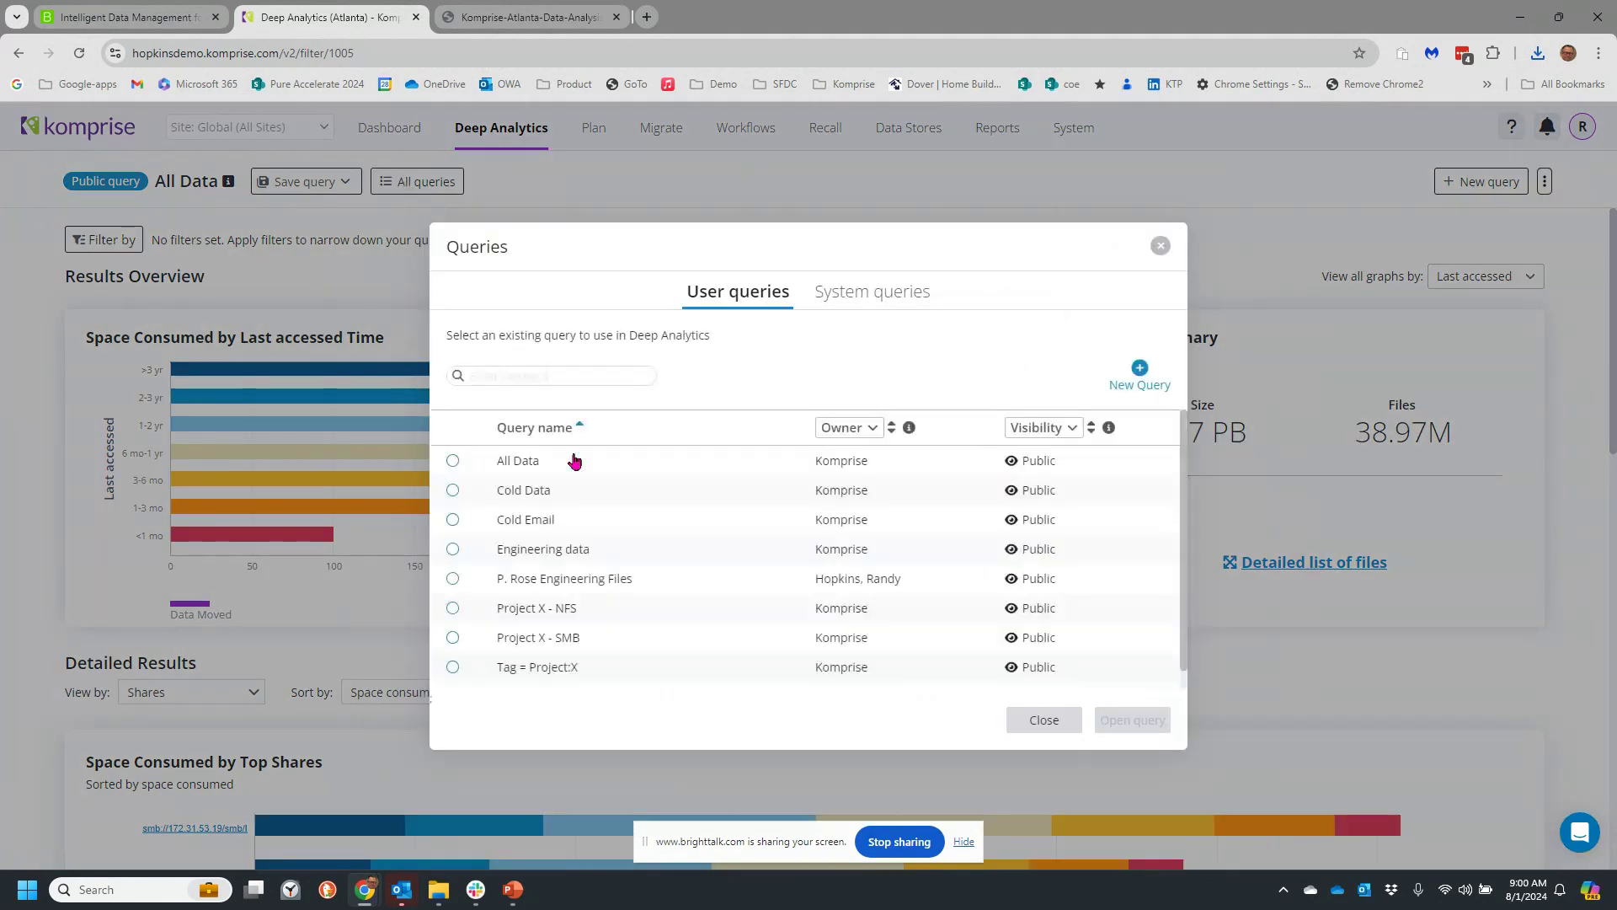
{"action": "left_click", "coordinate": [599, 585]}
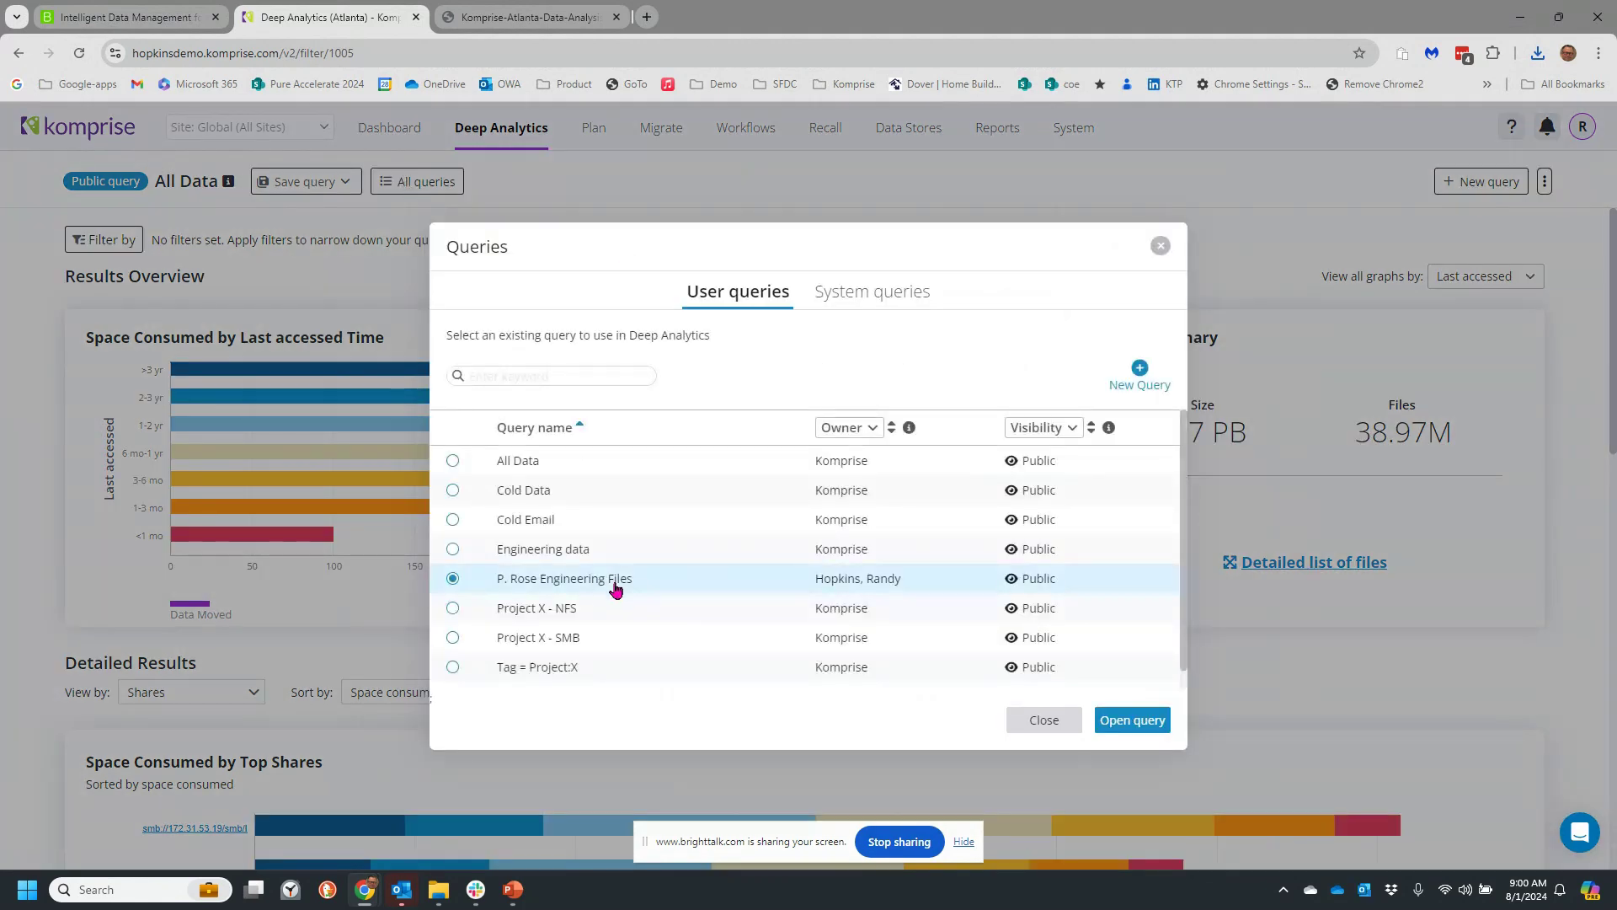
{"action": "left_click", "coordinate": [1132, 721]}
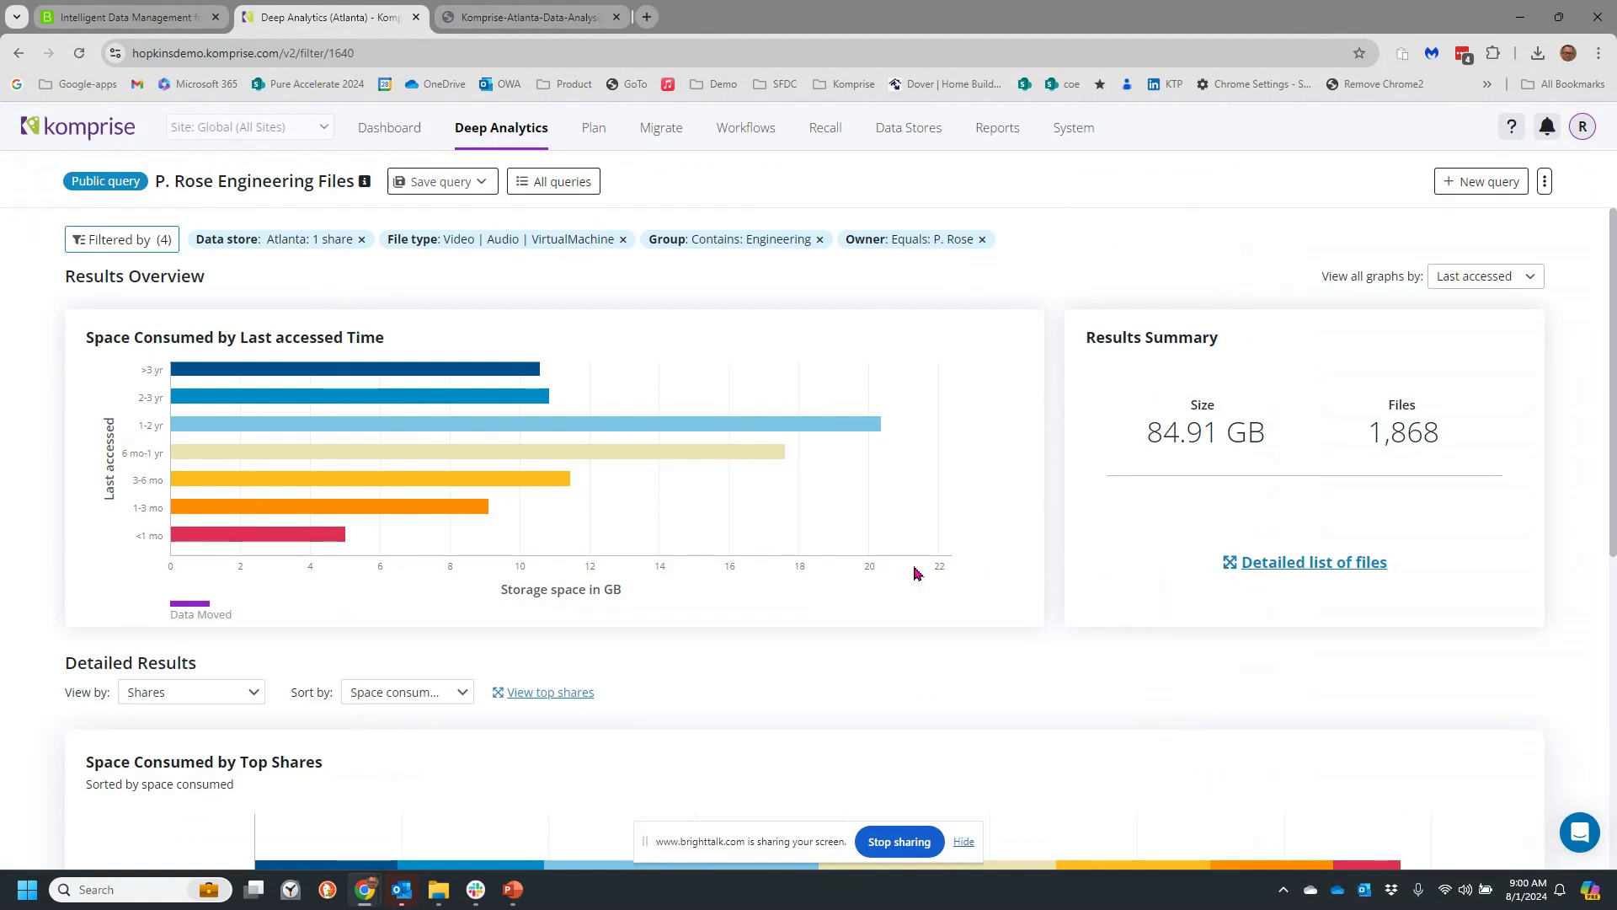
{"action": "scroll", "coordinate": [913, 567], "scroll_direction": "down", "scroll_amount": 3}
Step: Switch the Detailed Results View by setting from owner to File Servers and review the charts
{"action": "left_click", "coordinate": [187, 438]}
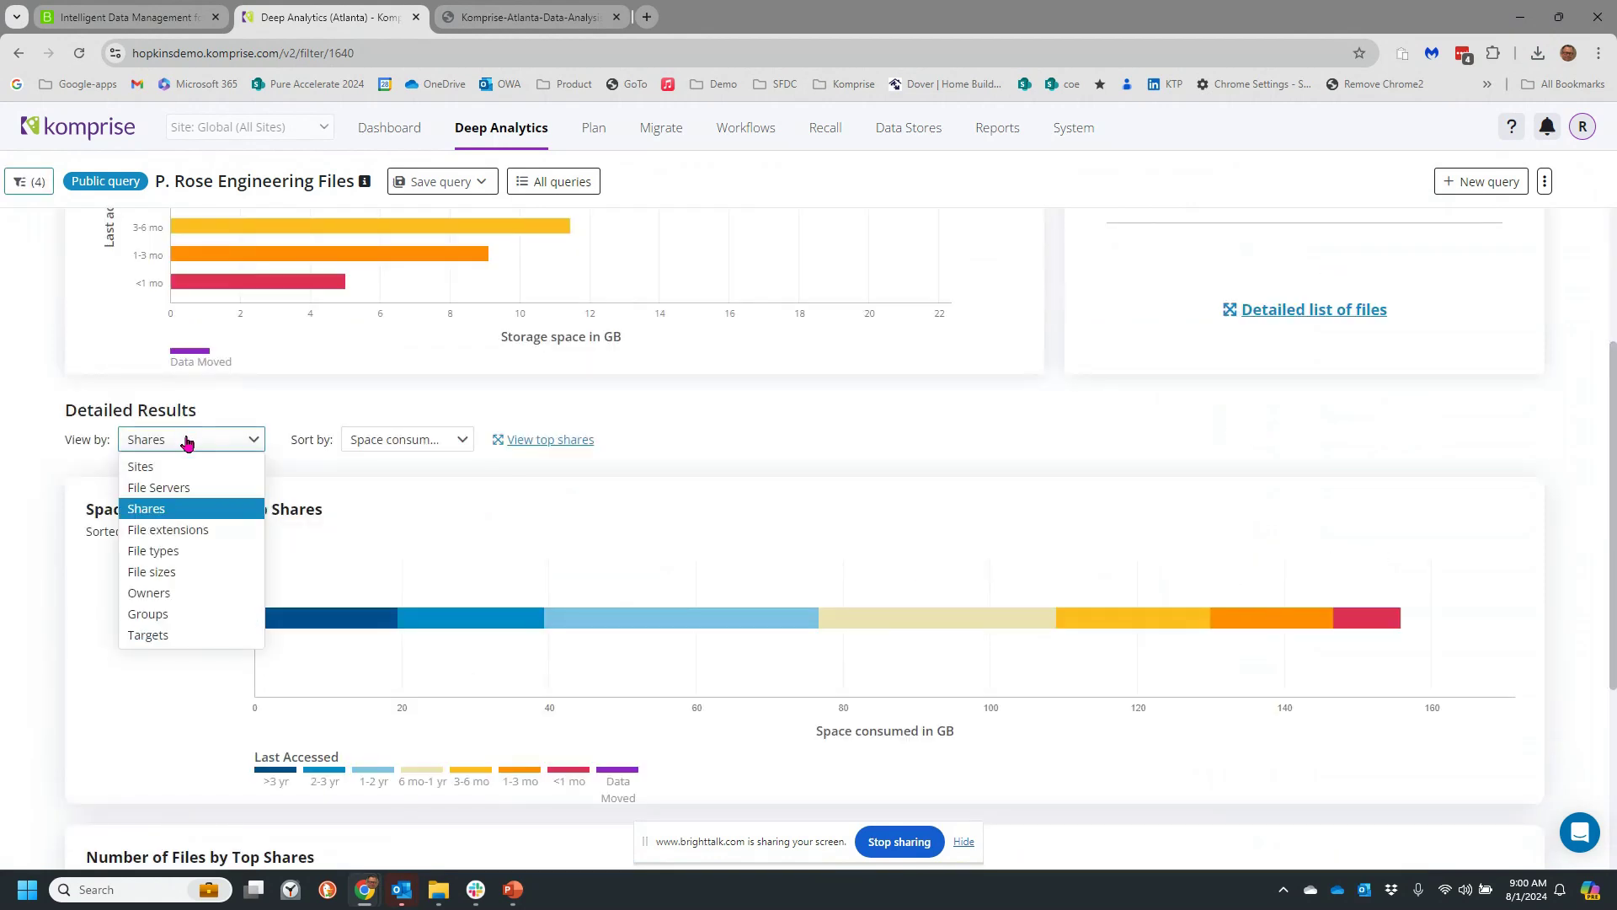
{"action": "left_click", "coordinate": [187, 592]}
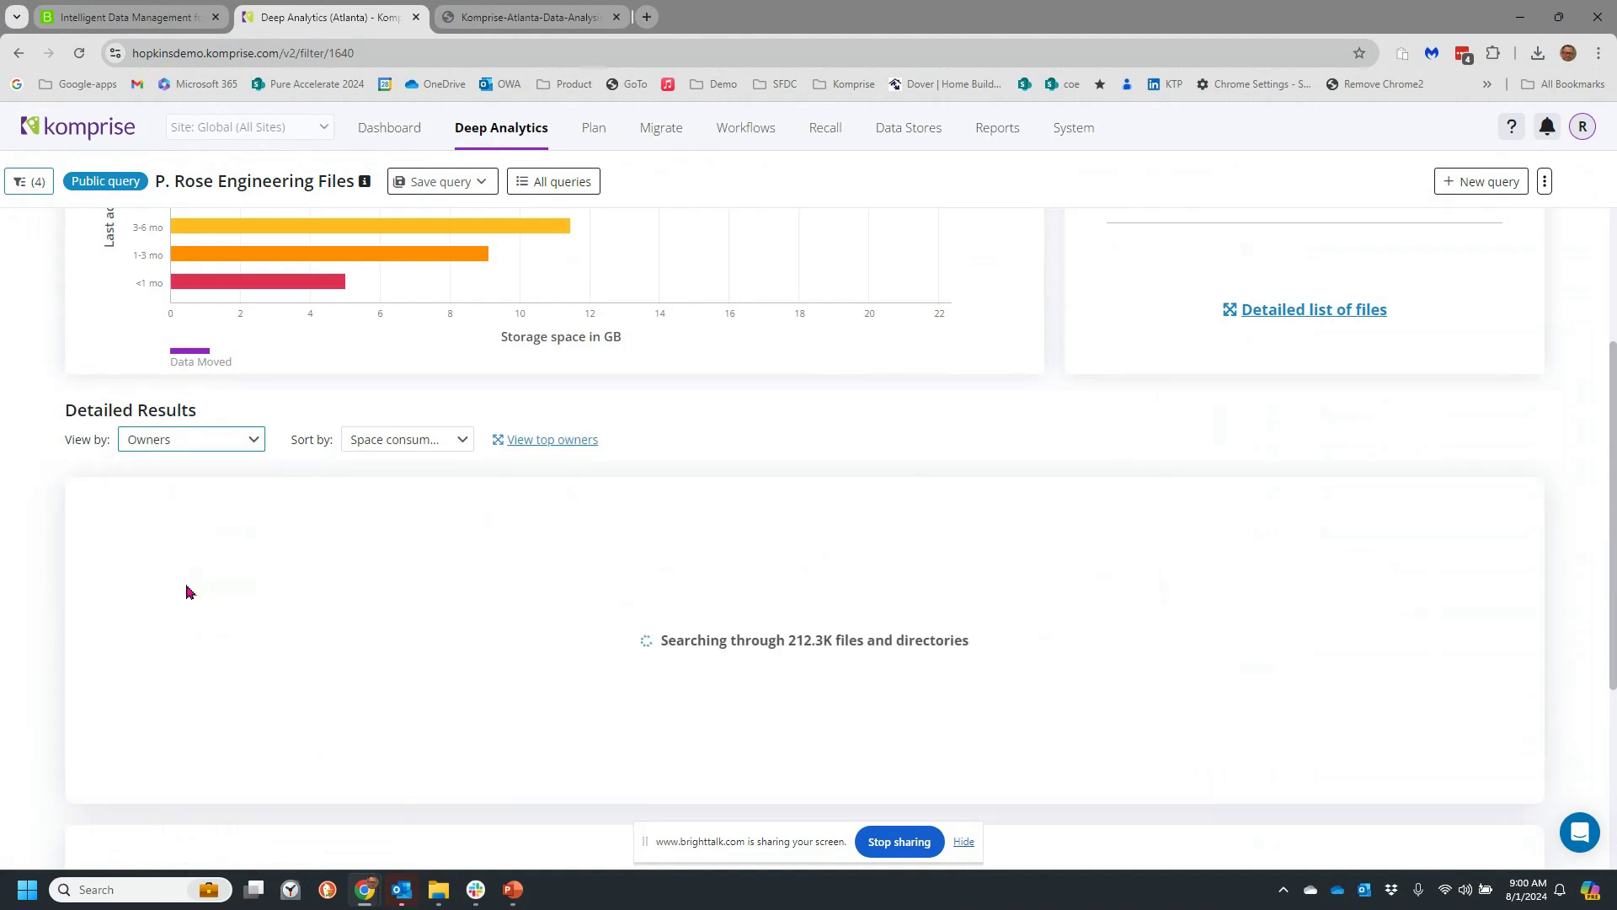
{"action": "left_click", "coordinate": [204, 444]}
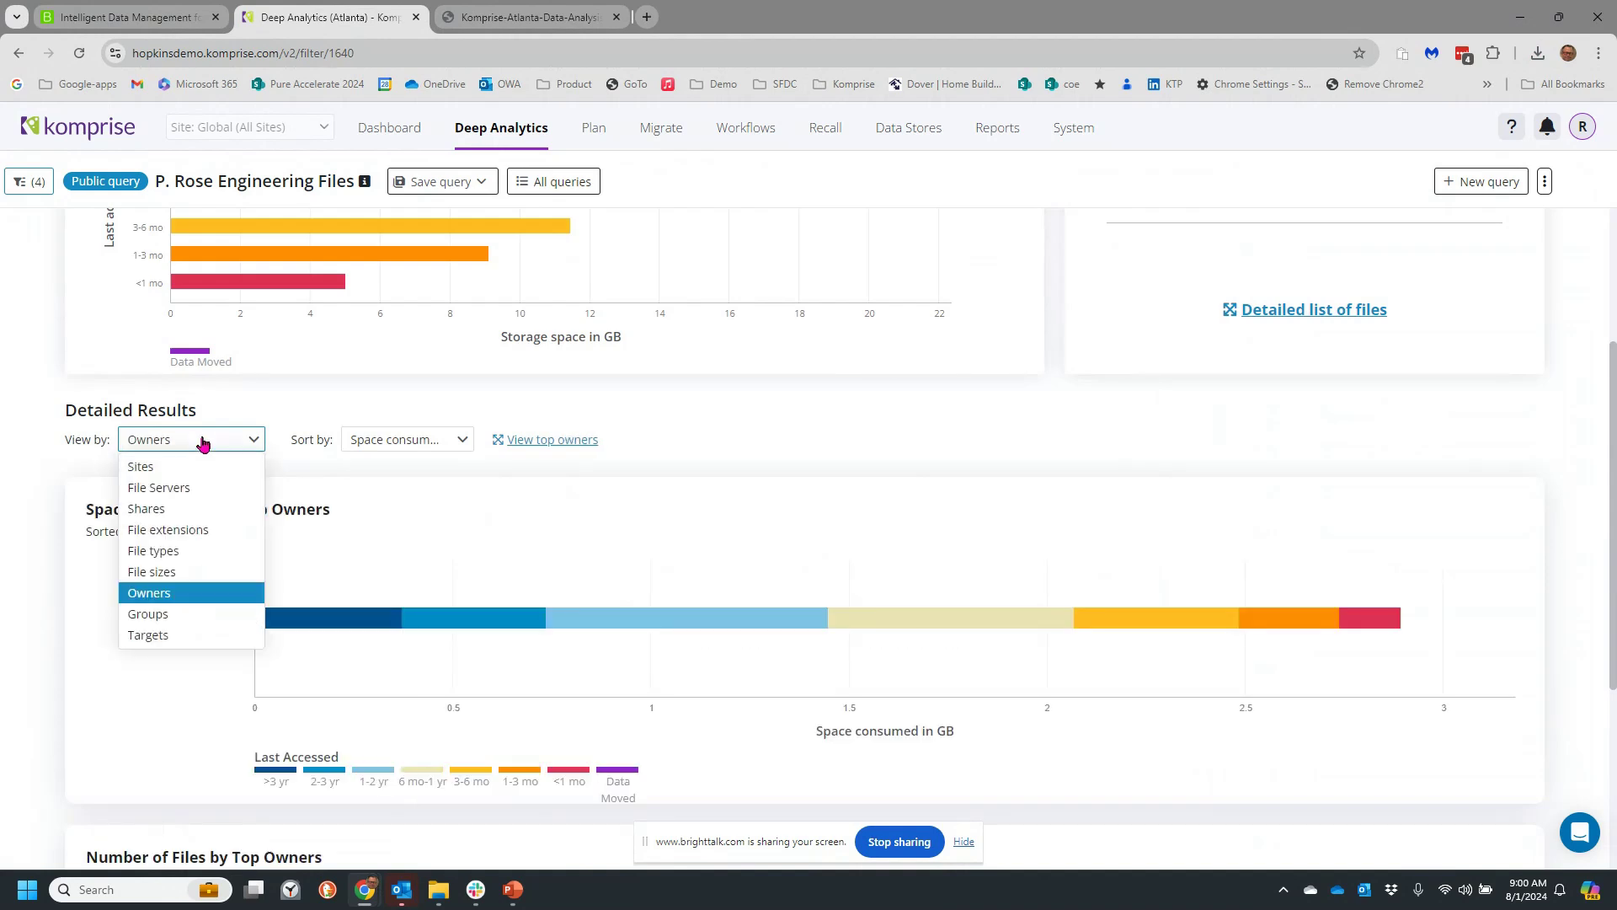
{"action": "left_click", "coordinate": [158, 487]}
{"action": "scroll", "coordinate": [616, 653], "scroll_direction": "down", "scroll_amount": 4}
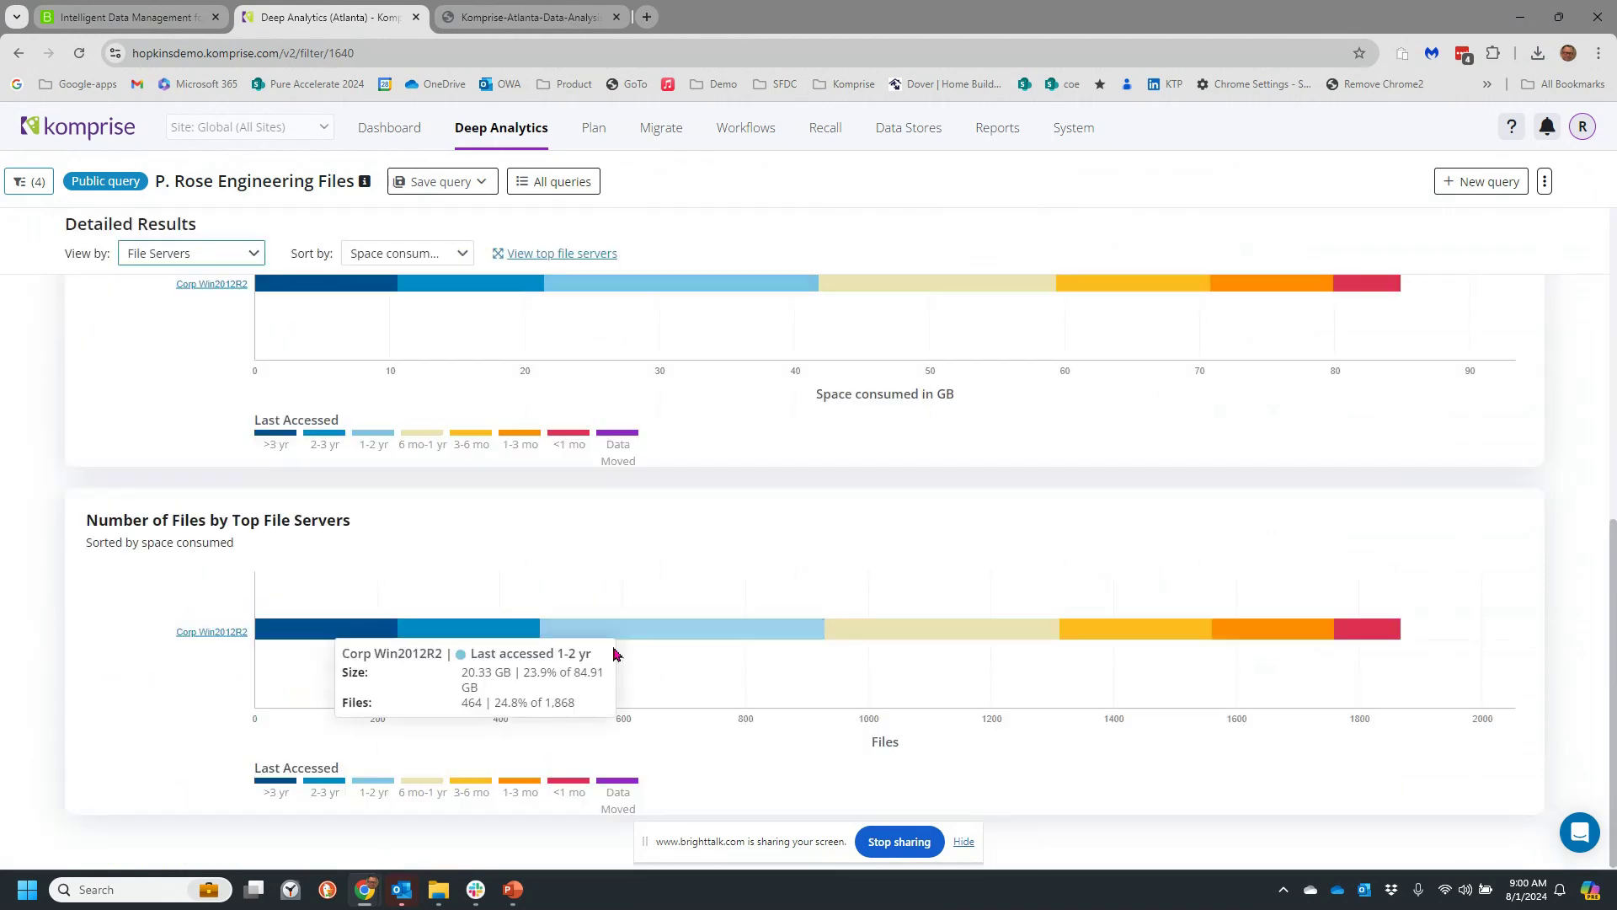
{"action": "scroll", "coordinate": [616, 654], "scroll_direction": "up", "scroll_amount": 5}
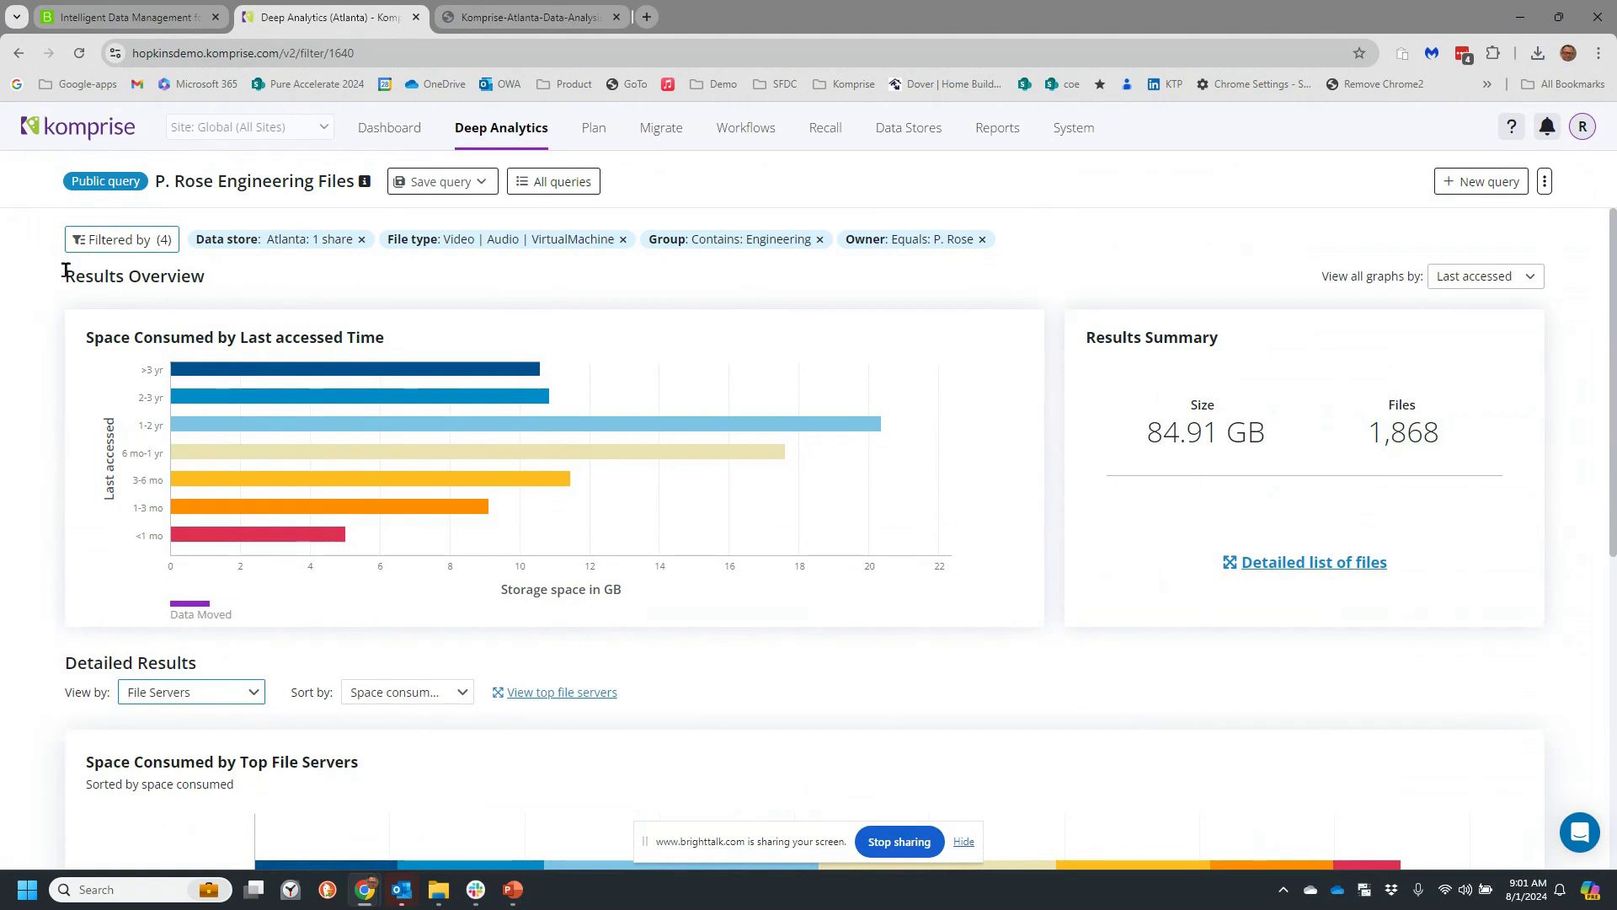
Step: Set the Owner filter to Undefined Owner and rerun the query
{"action": "left_click", "coordinate": [93, 240]}
{"action": "left_click", "coordinate": [84, 209]}
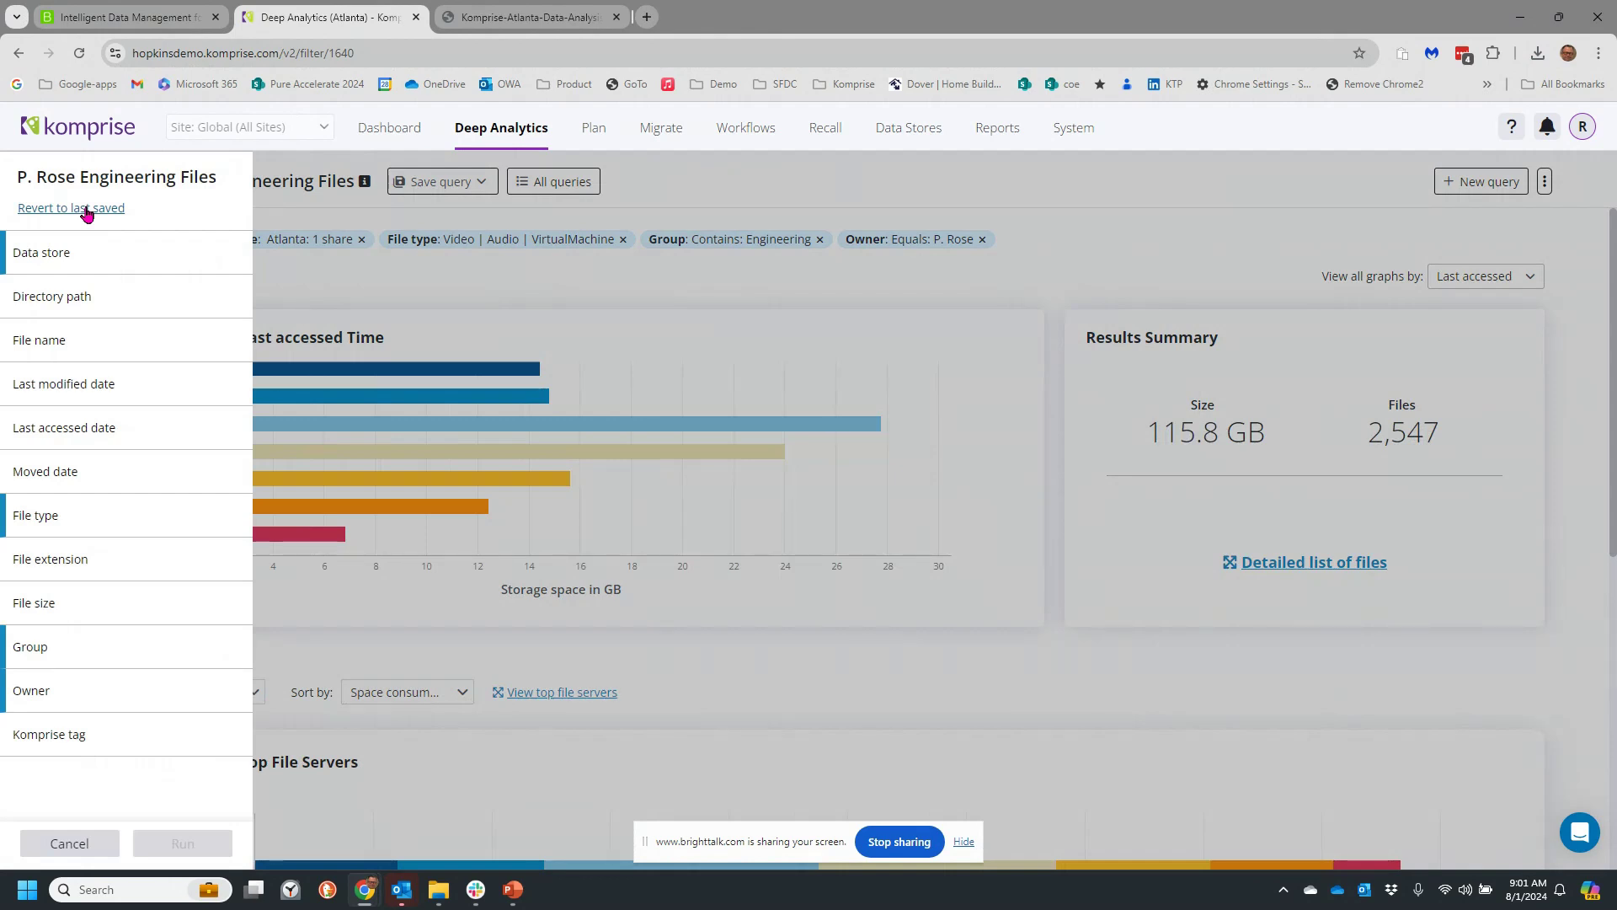
{"action": "left_click", "coordinate": [113, 711]}
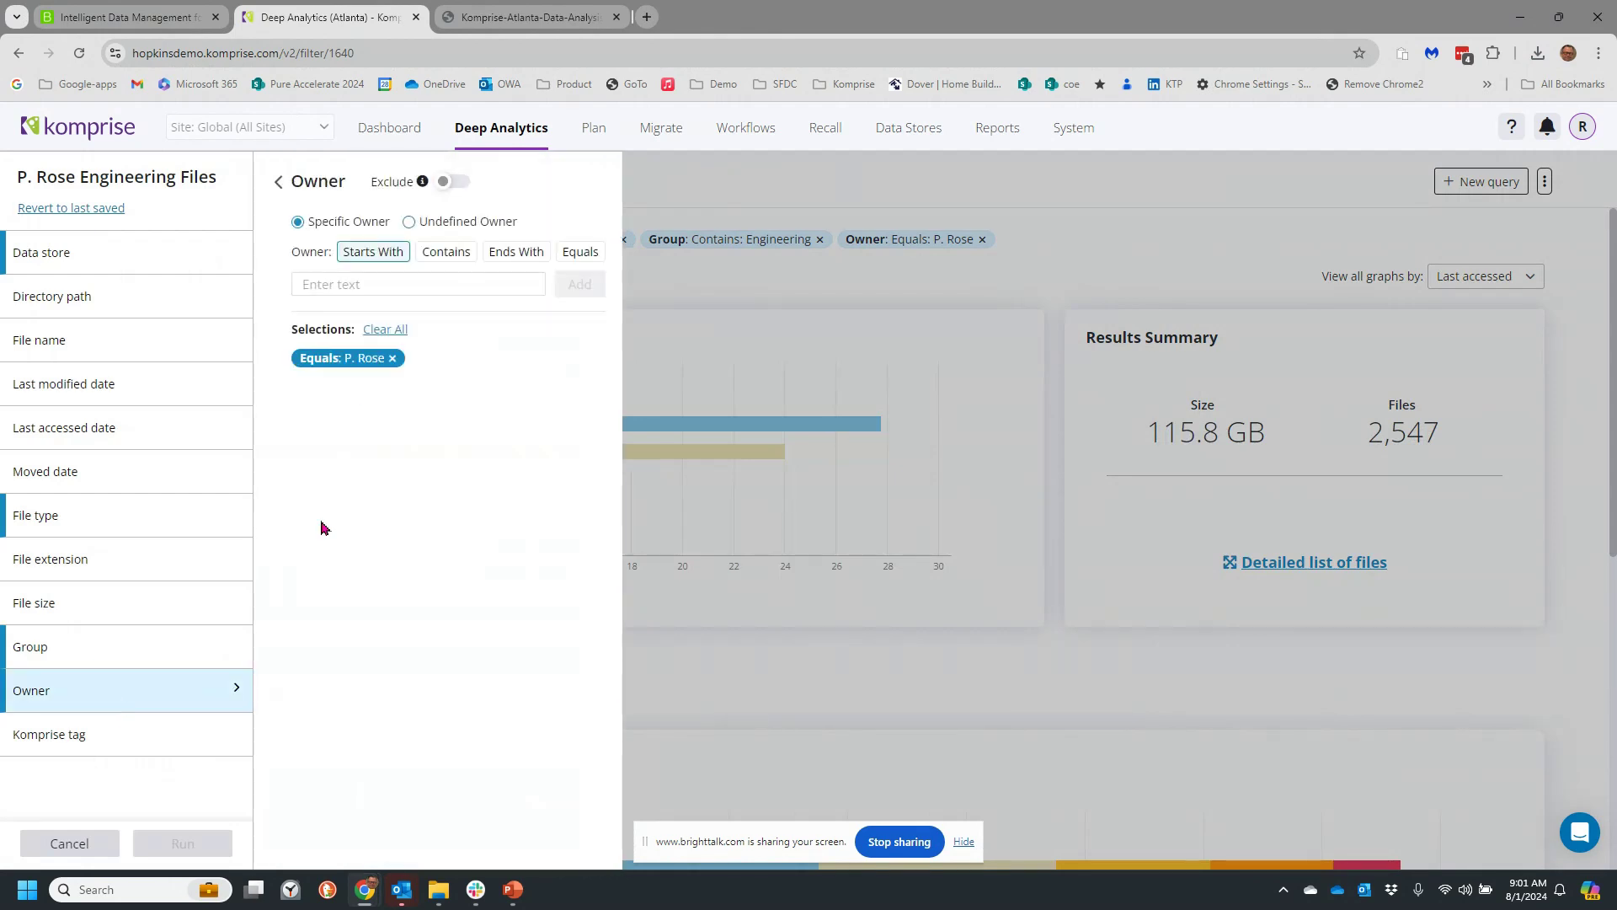
{"action": "left_click", "coordinate": [409, 221]}
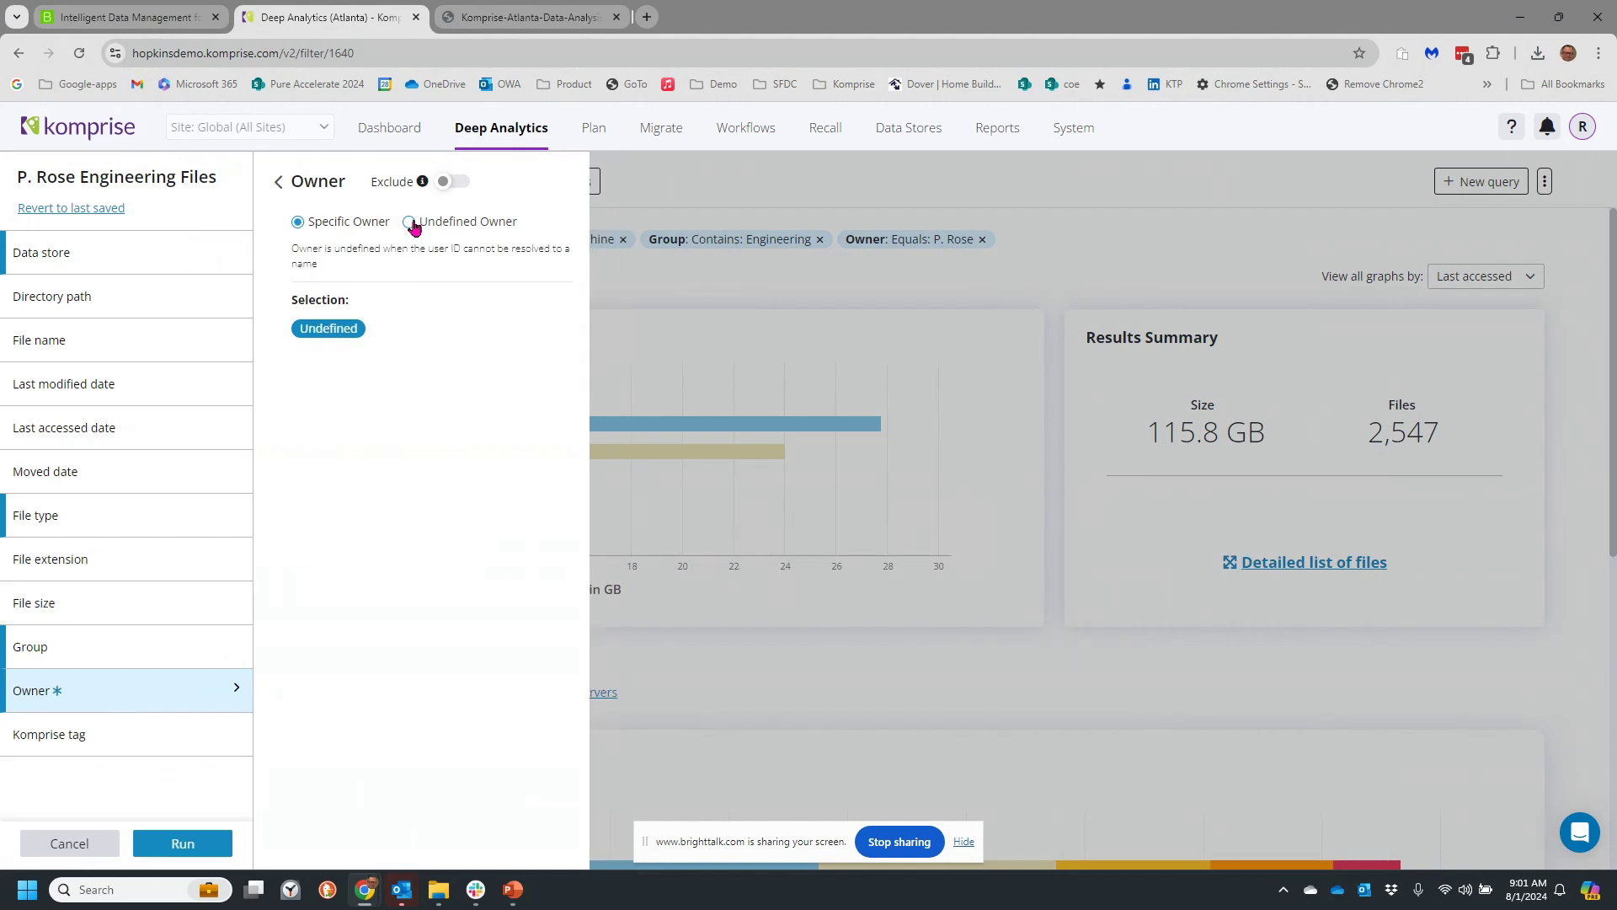
{"action": "left_click", "coordinate": [182, 844]}
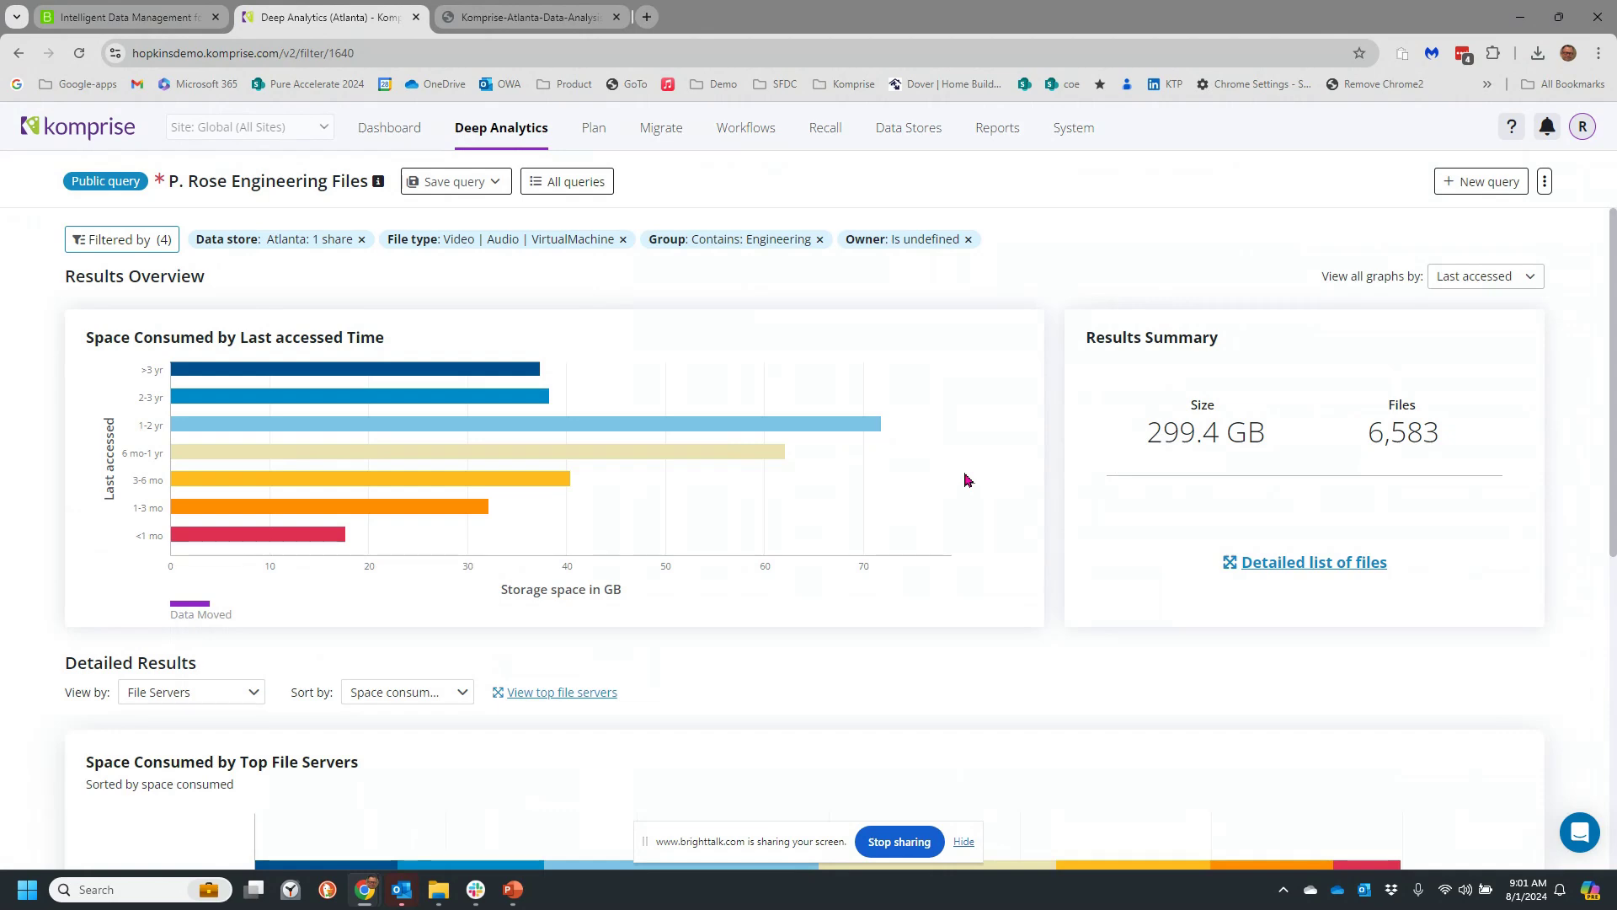
{"action": "scroll", "coordinate": [462, 452], "scroll_direction": "down", "scroll_amount": 7}
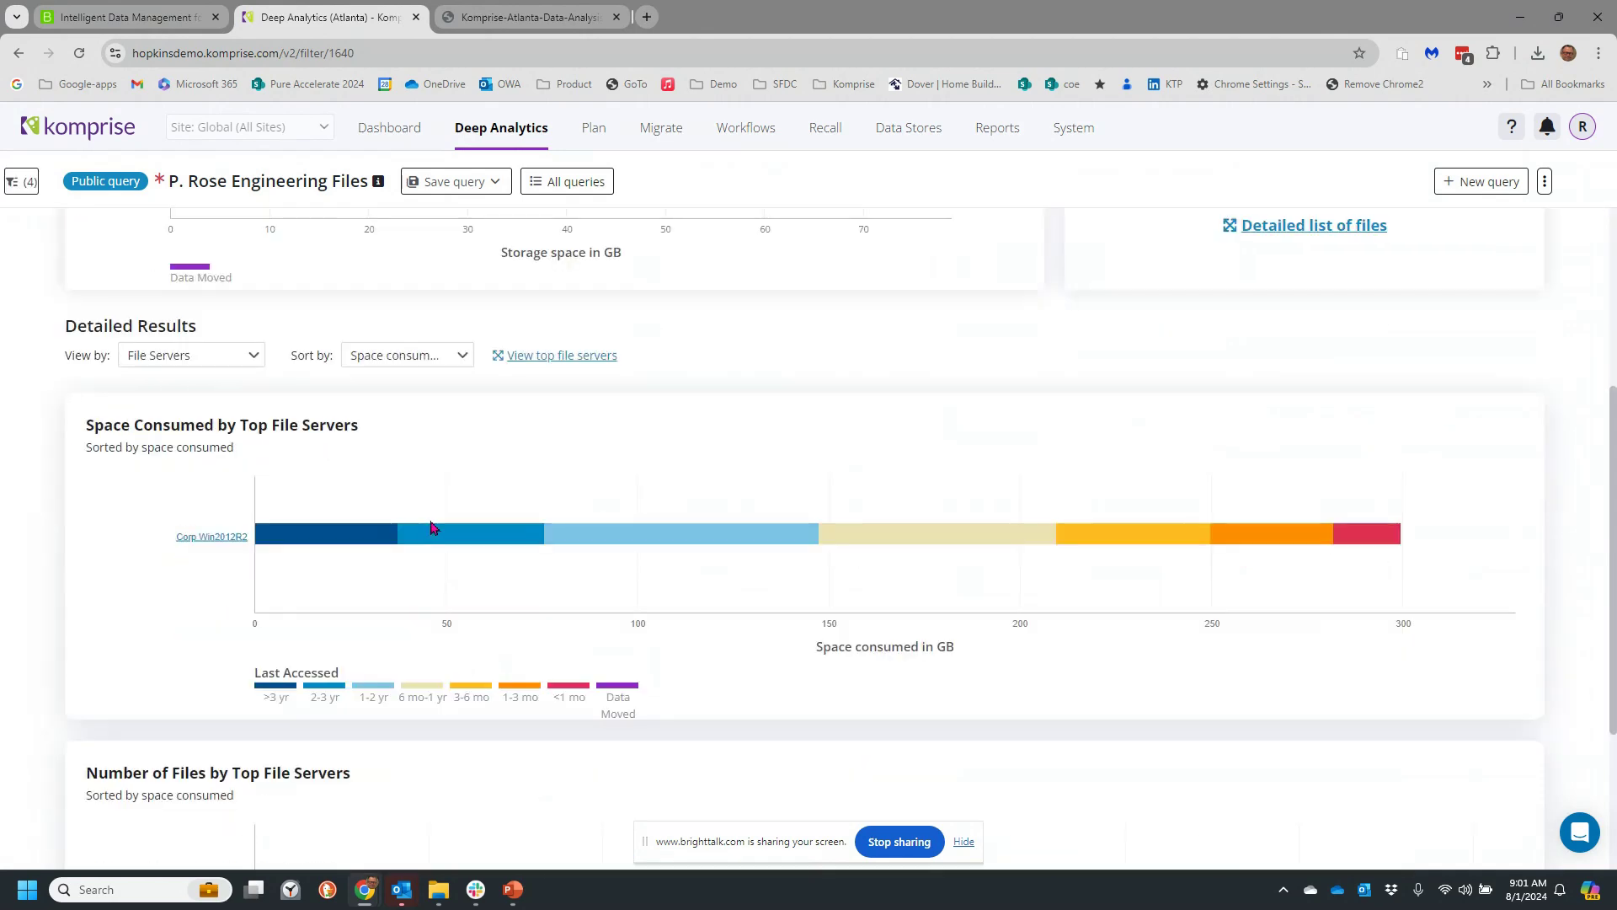
{"action": "scroll", "coordinate": [446, 586], "scroll_direction": "up", "scroll_amount": 7}
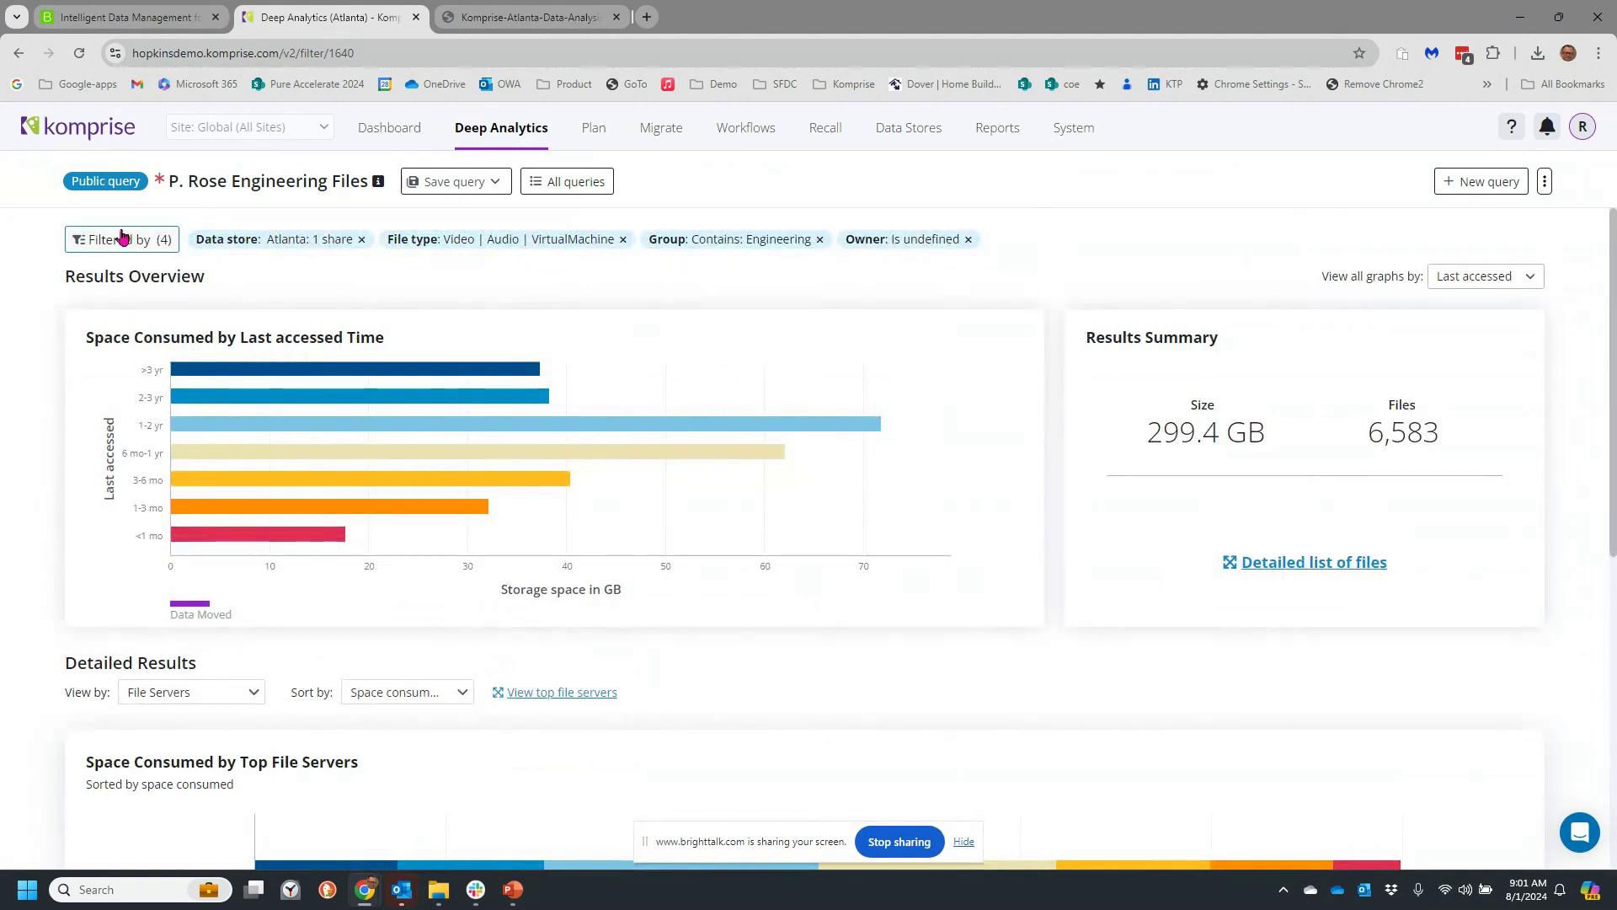
Step: Revert the query's filters to the last saved version without running it
{"action": "left_click", "coordinate": [145, 241]}
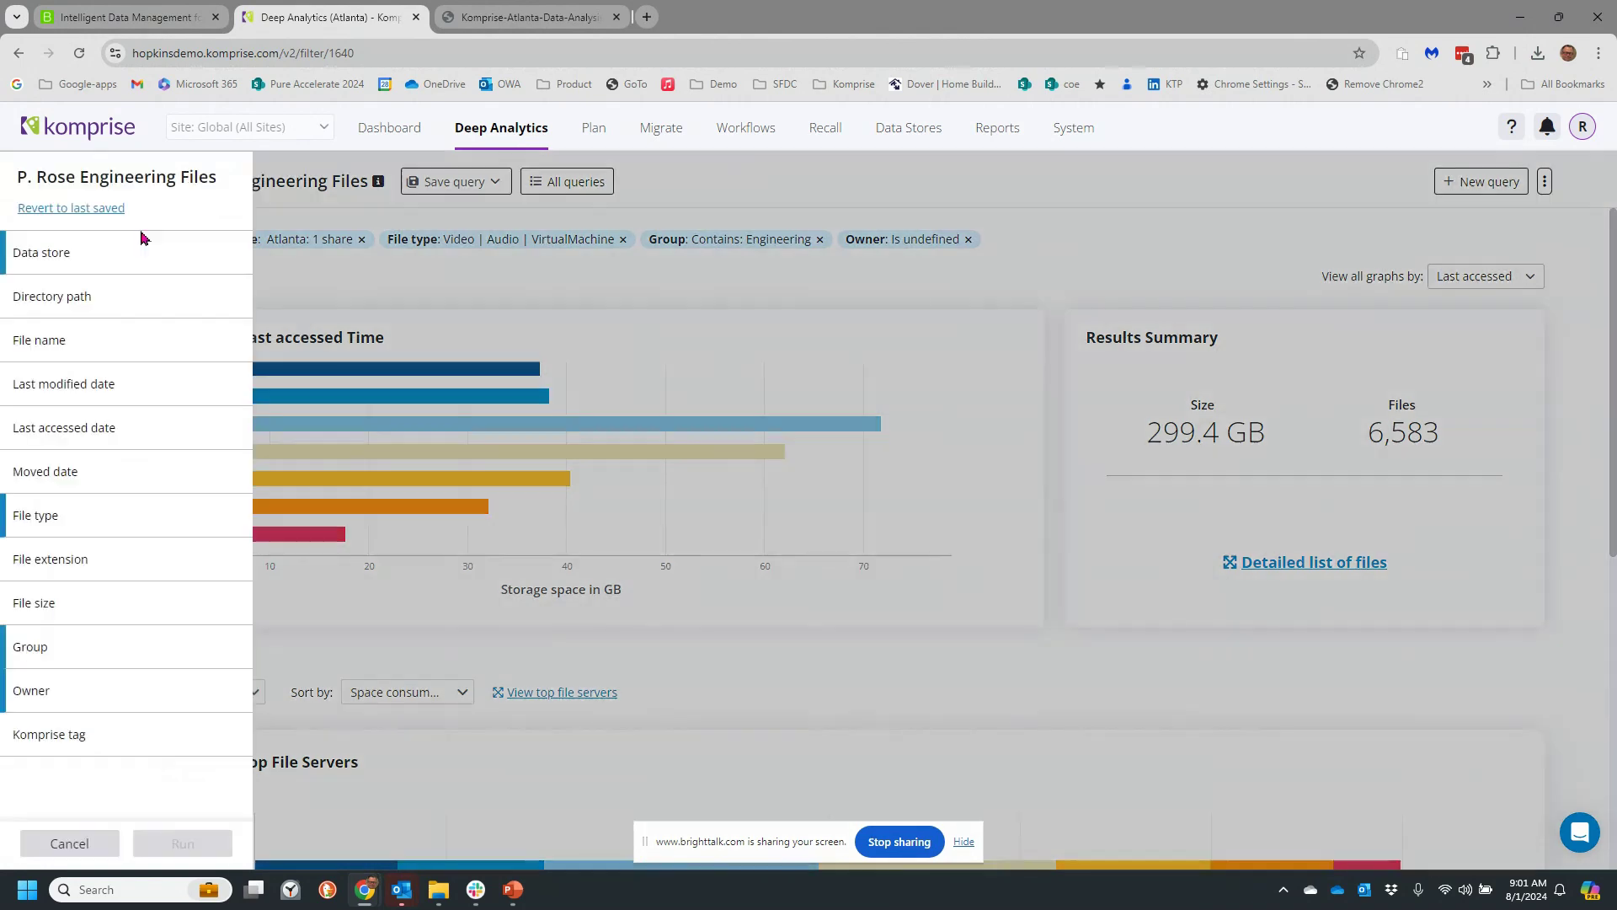
{"action": "left_click", "coordinate": [95, 210]}
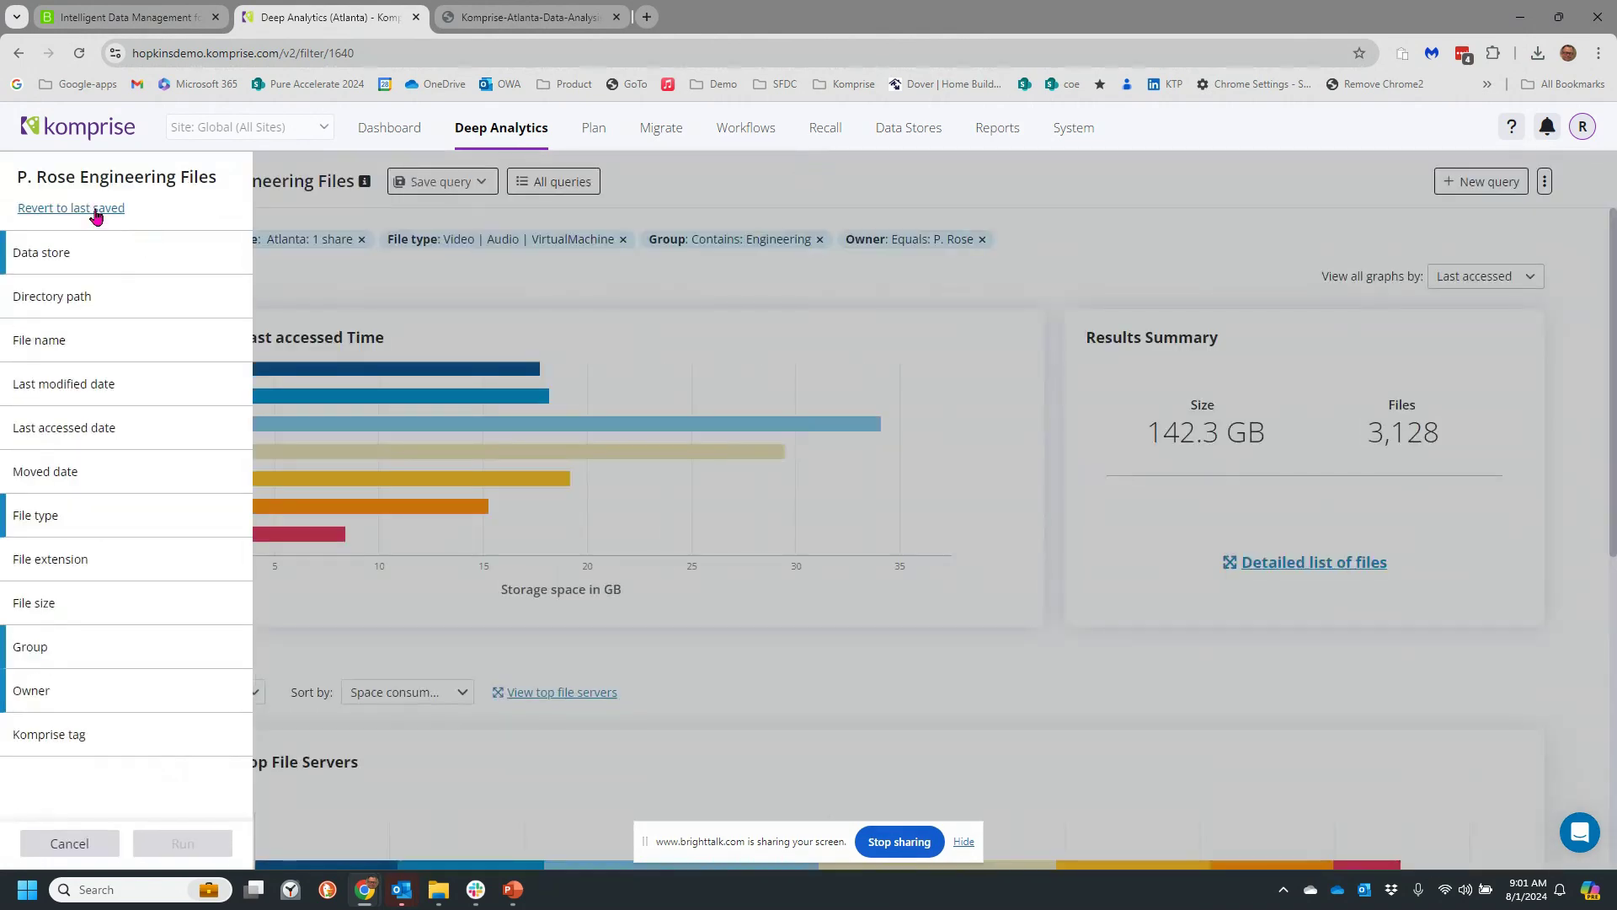
{"action": "left_click", "coordinate": [85, 839]}
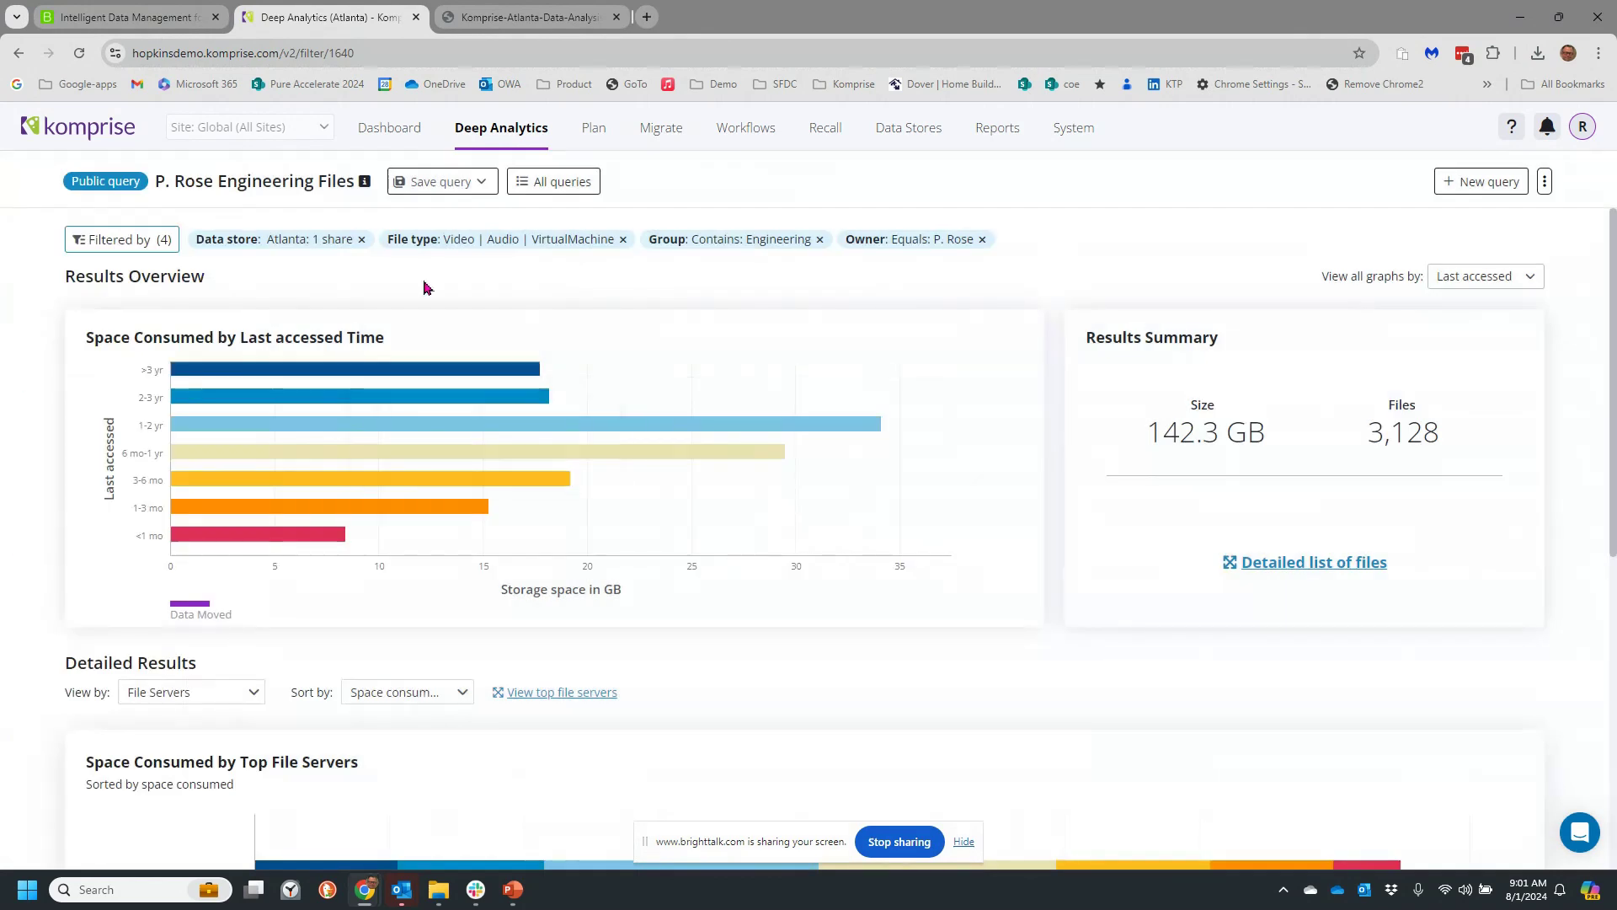
Step: Start a new blank query and show its File type filter options
{"action": "left_click", "coordinate": [1476, 182]}
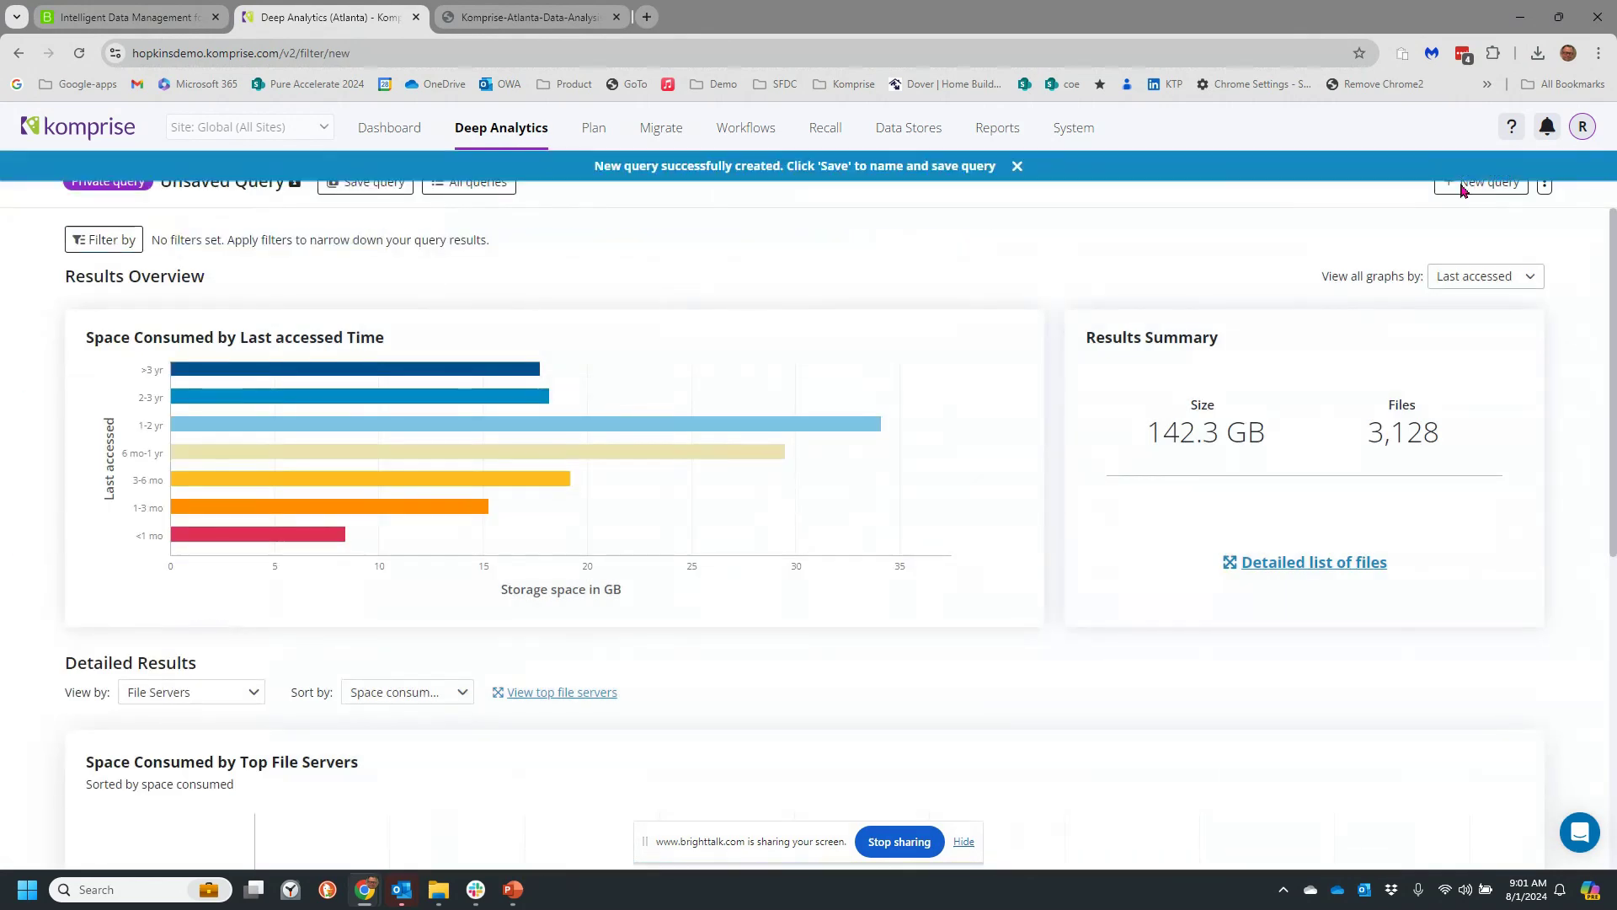
{"action": "left_click", "coordinate": [1014, 166]}
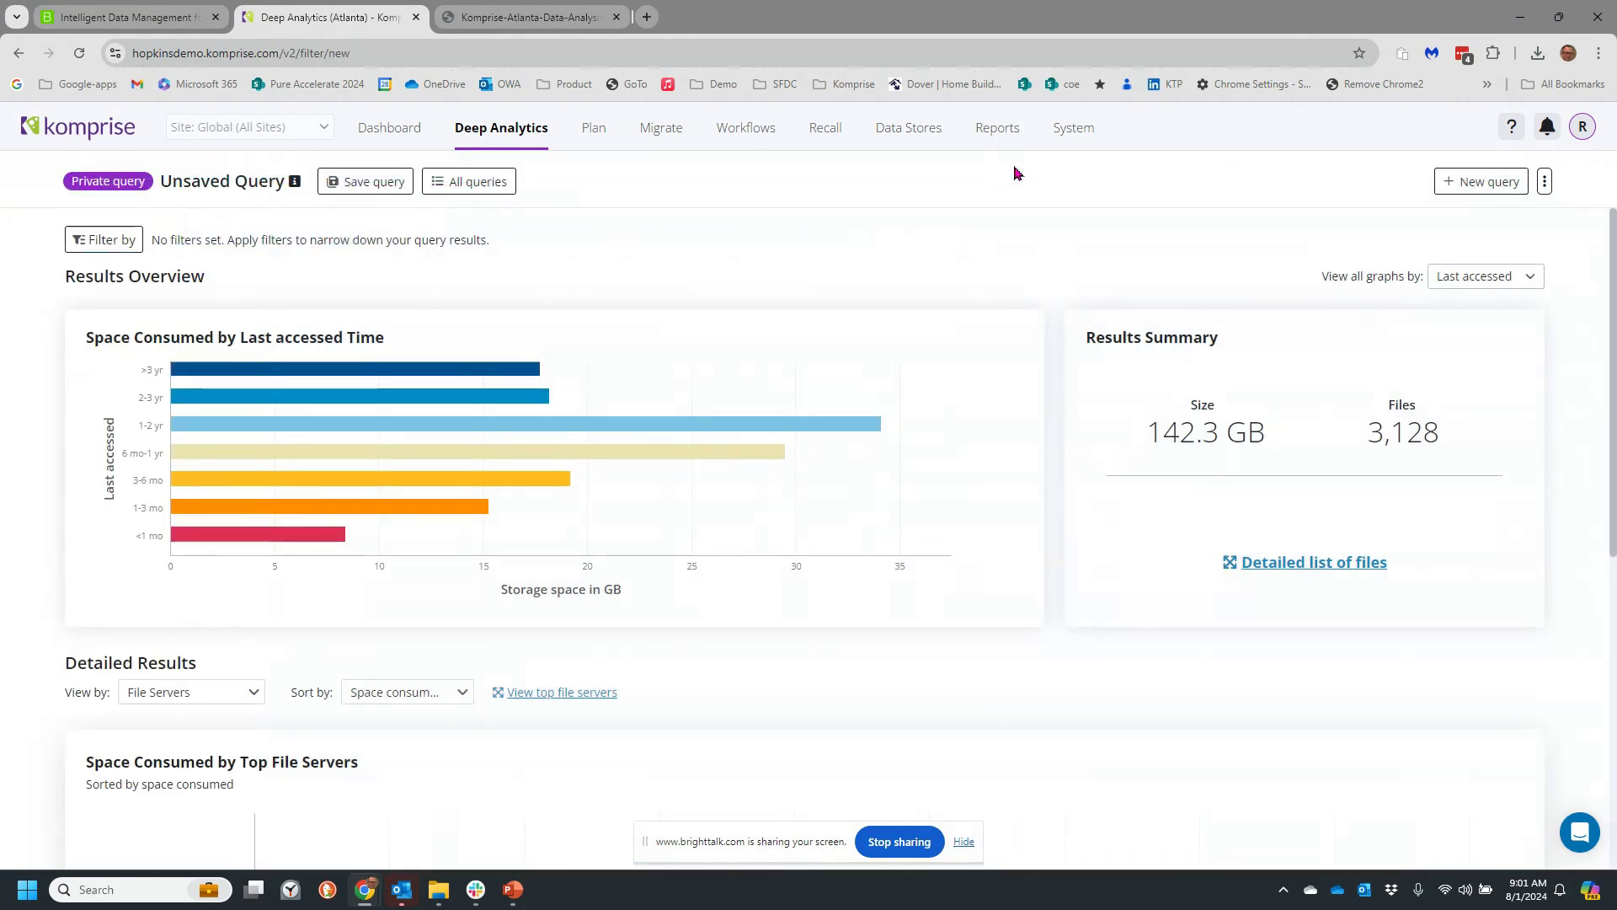
{"action": "left_click", "coordinate": [124, 244]}
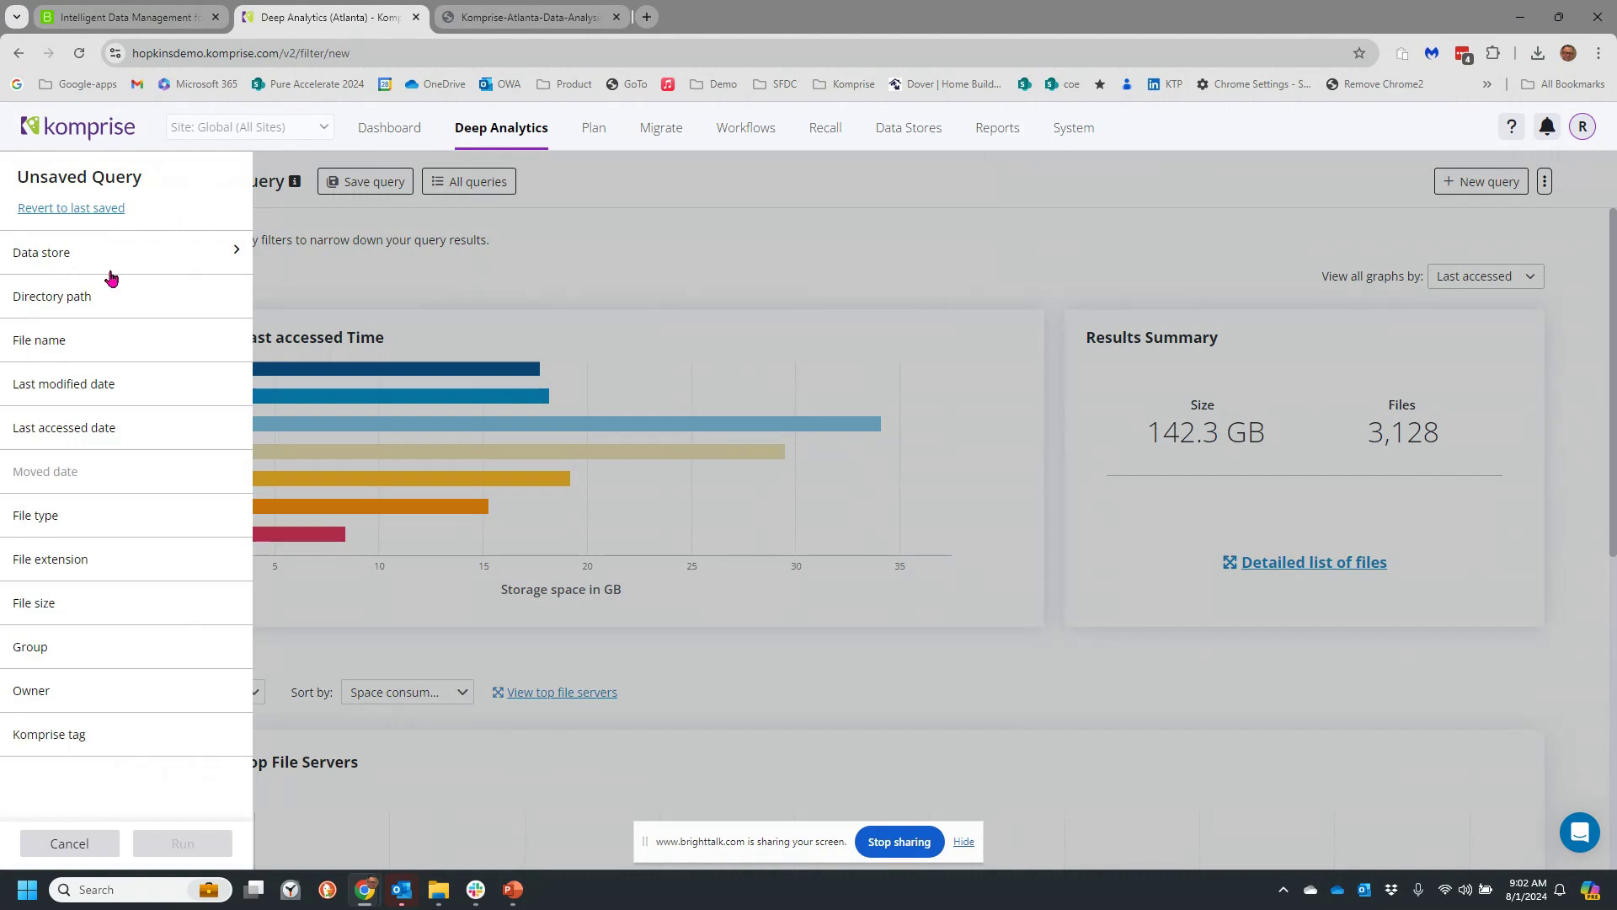
{"action": "left_click", "coordinate": [48, 527]}
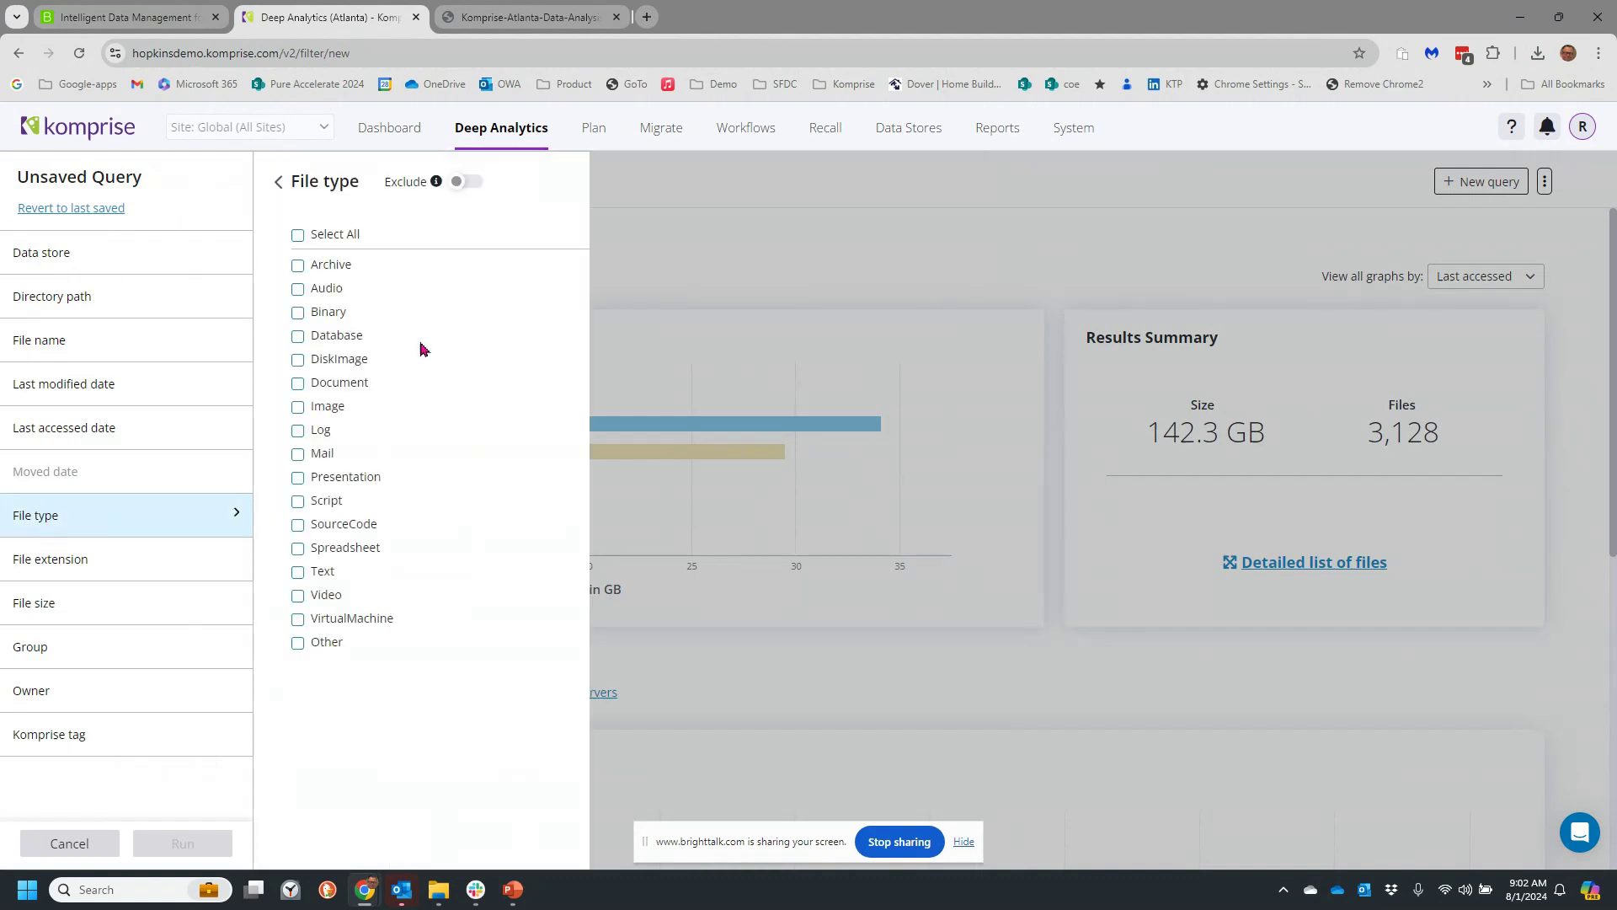
Step: Filter for VirtualMachine files last accessed more than 2 years ago and run the query
{"action": "left_click", "coordinate": [298, 621]}
{"action": "left_click", "coordinate": [182, 844]}
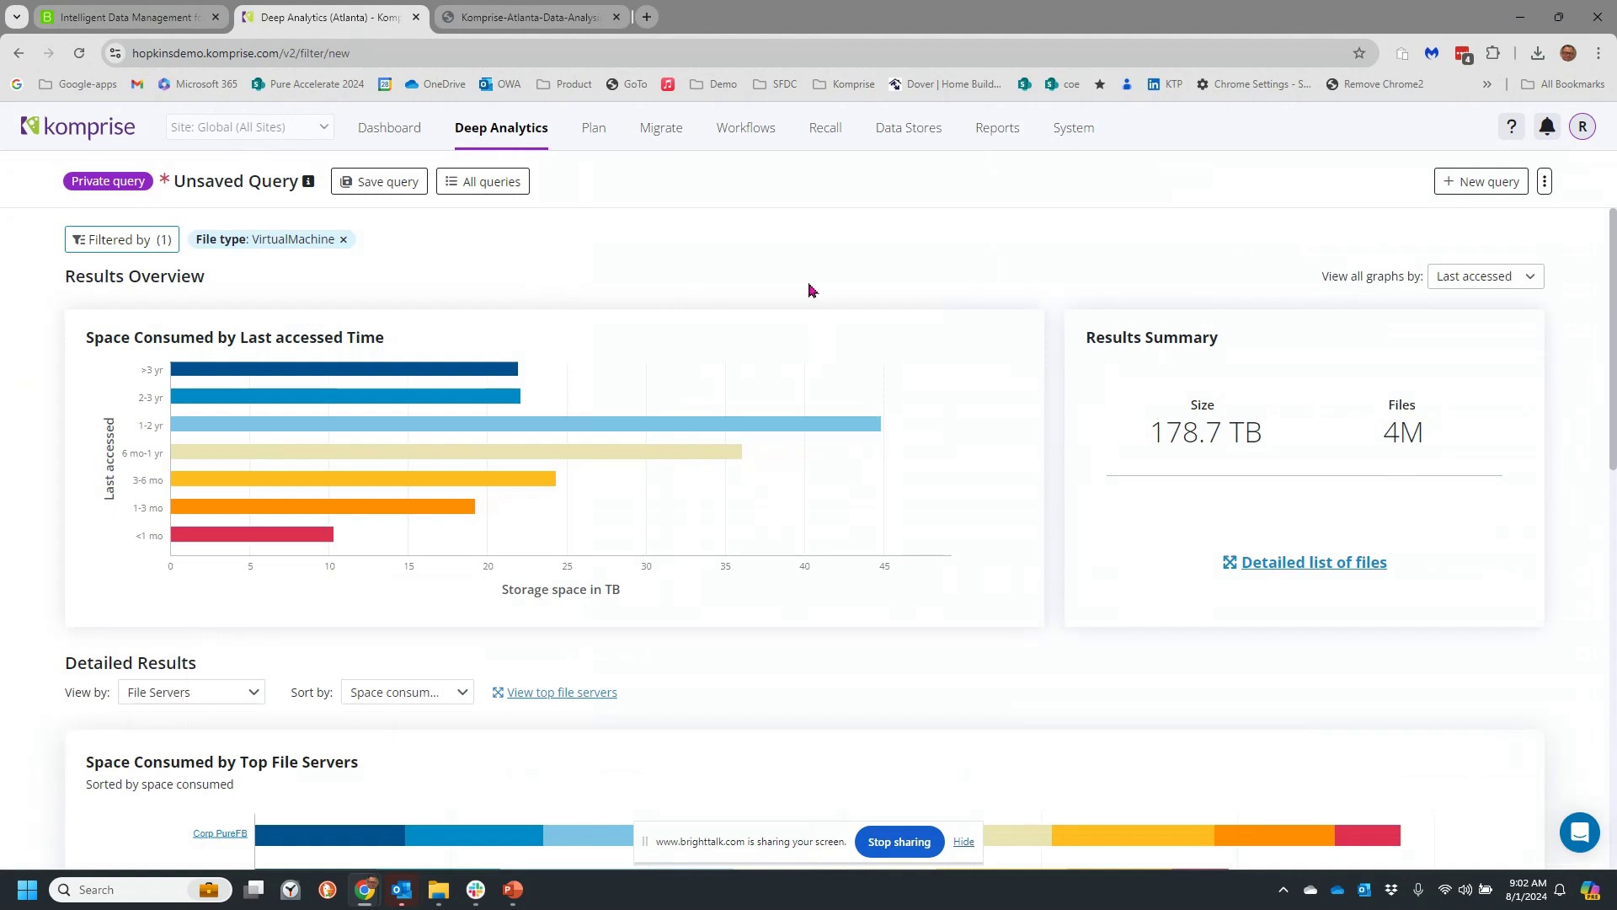
{"action": "left_click", "coordinate": [134, 241]}
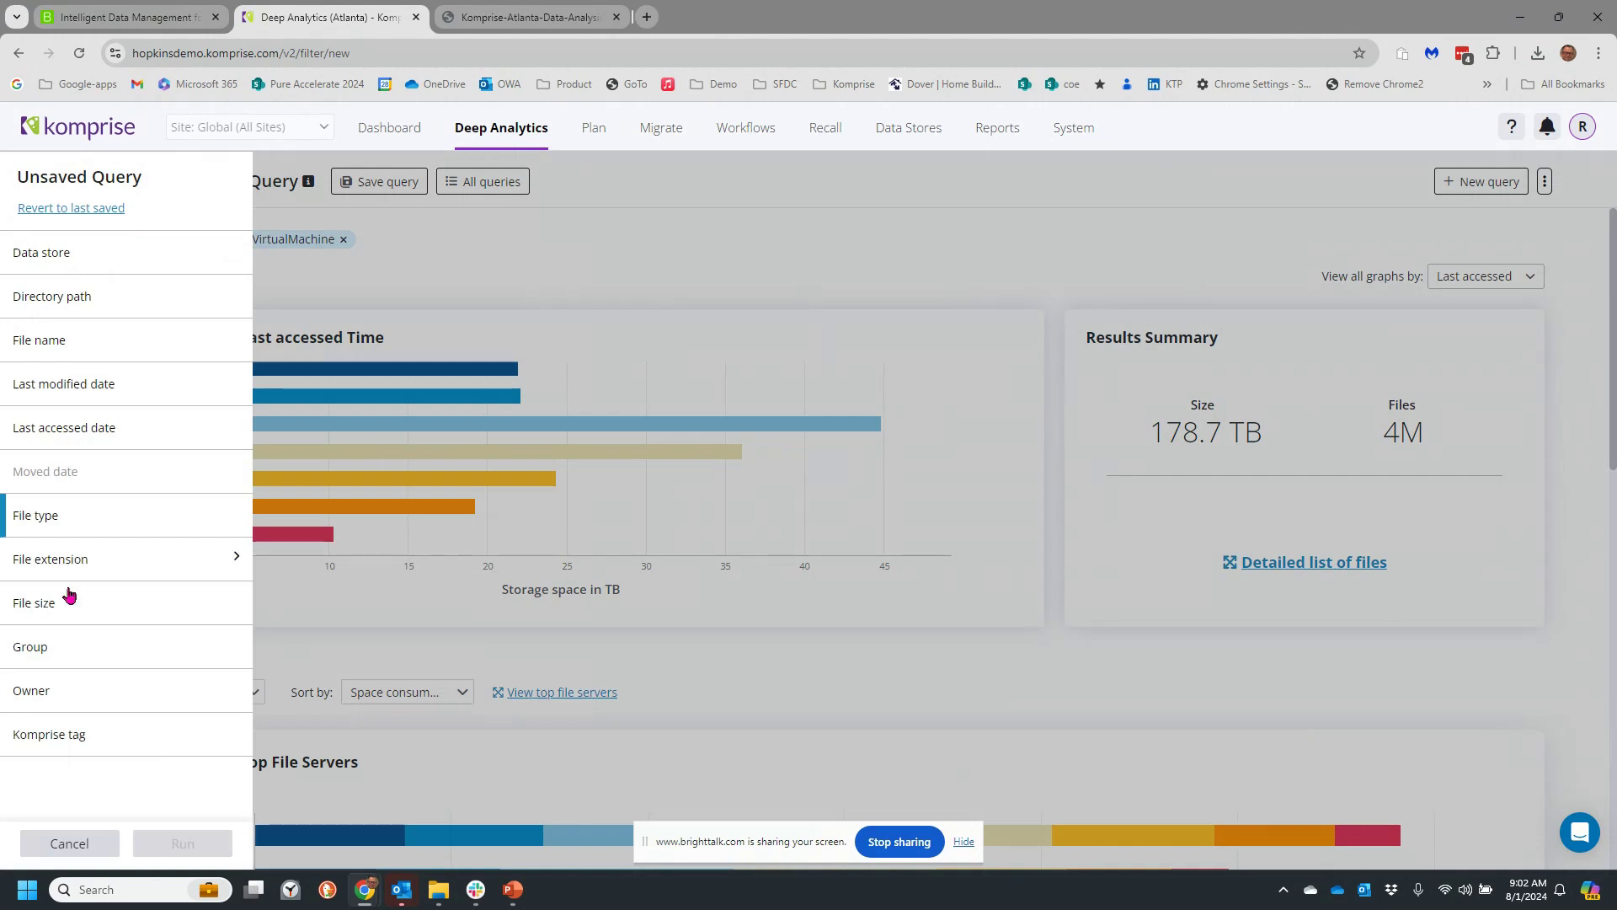
{"action": "left_click", "coordinate": [76, 440]}
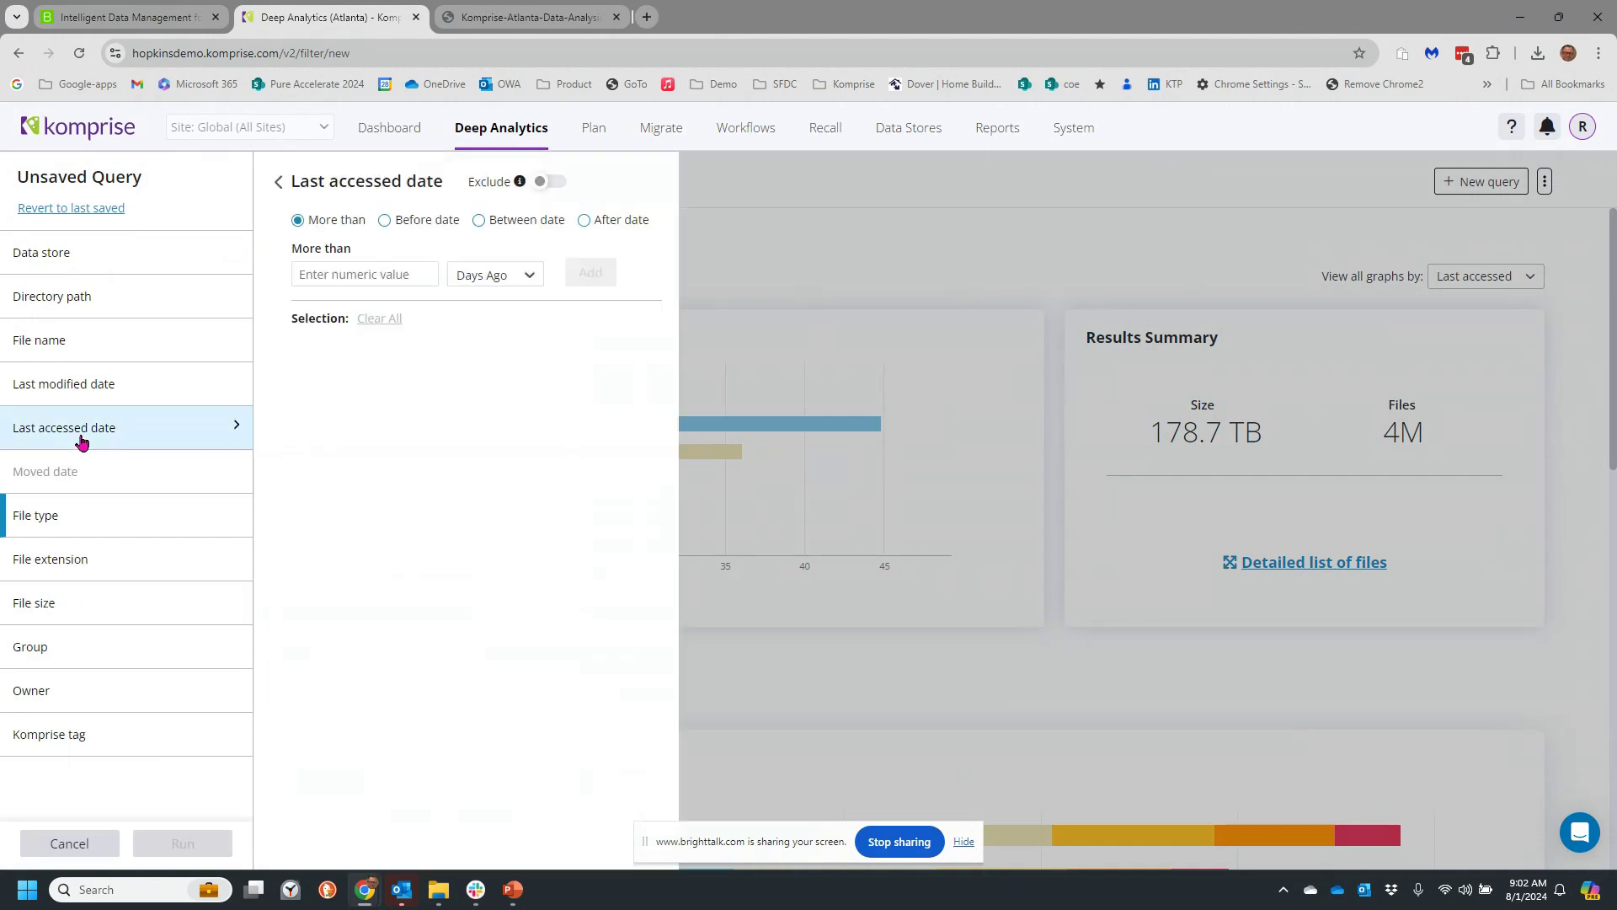
{"action": "left_click", "coordinate": [375, 276]}
{"action": "type", "text": "2"}
{"action": "left_click", "coordinate": [495, 275]}
{"action": "left_click", "coordinate": [480, 352]}
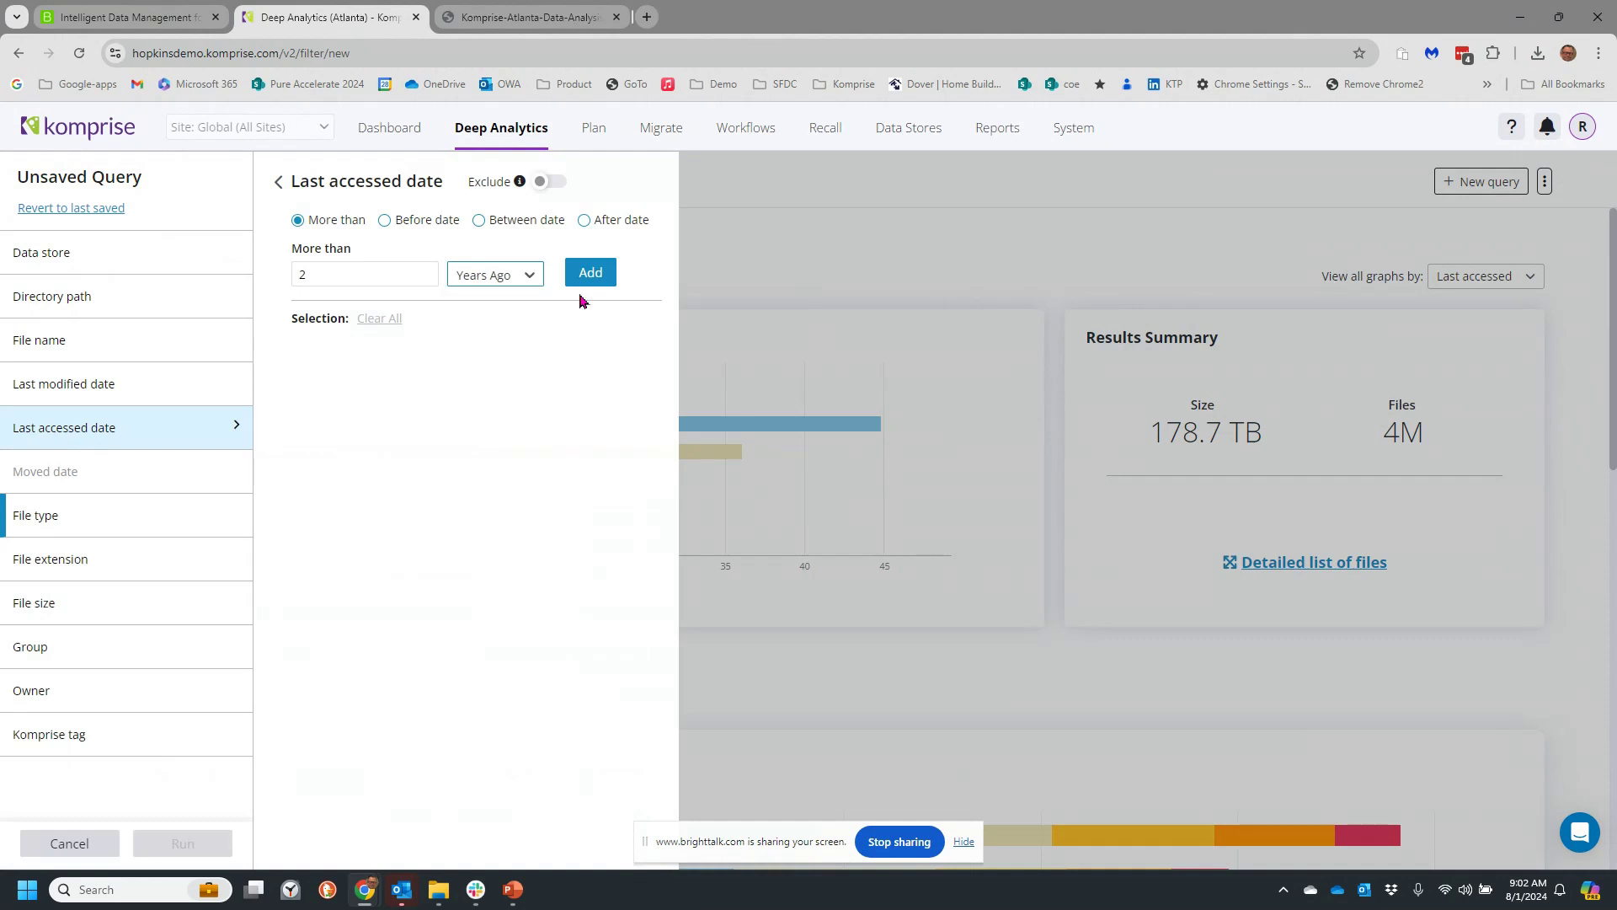
{"action": "left_click", "coordinate": [591, 273]}
{"action": "left_click", "coordinate": [184, 843]}
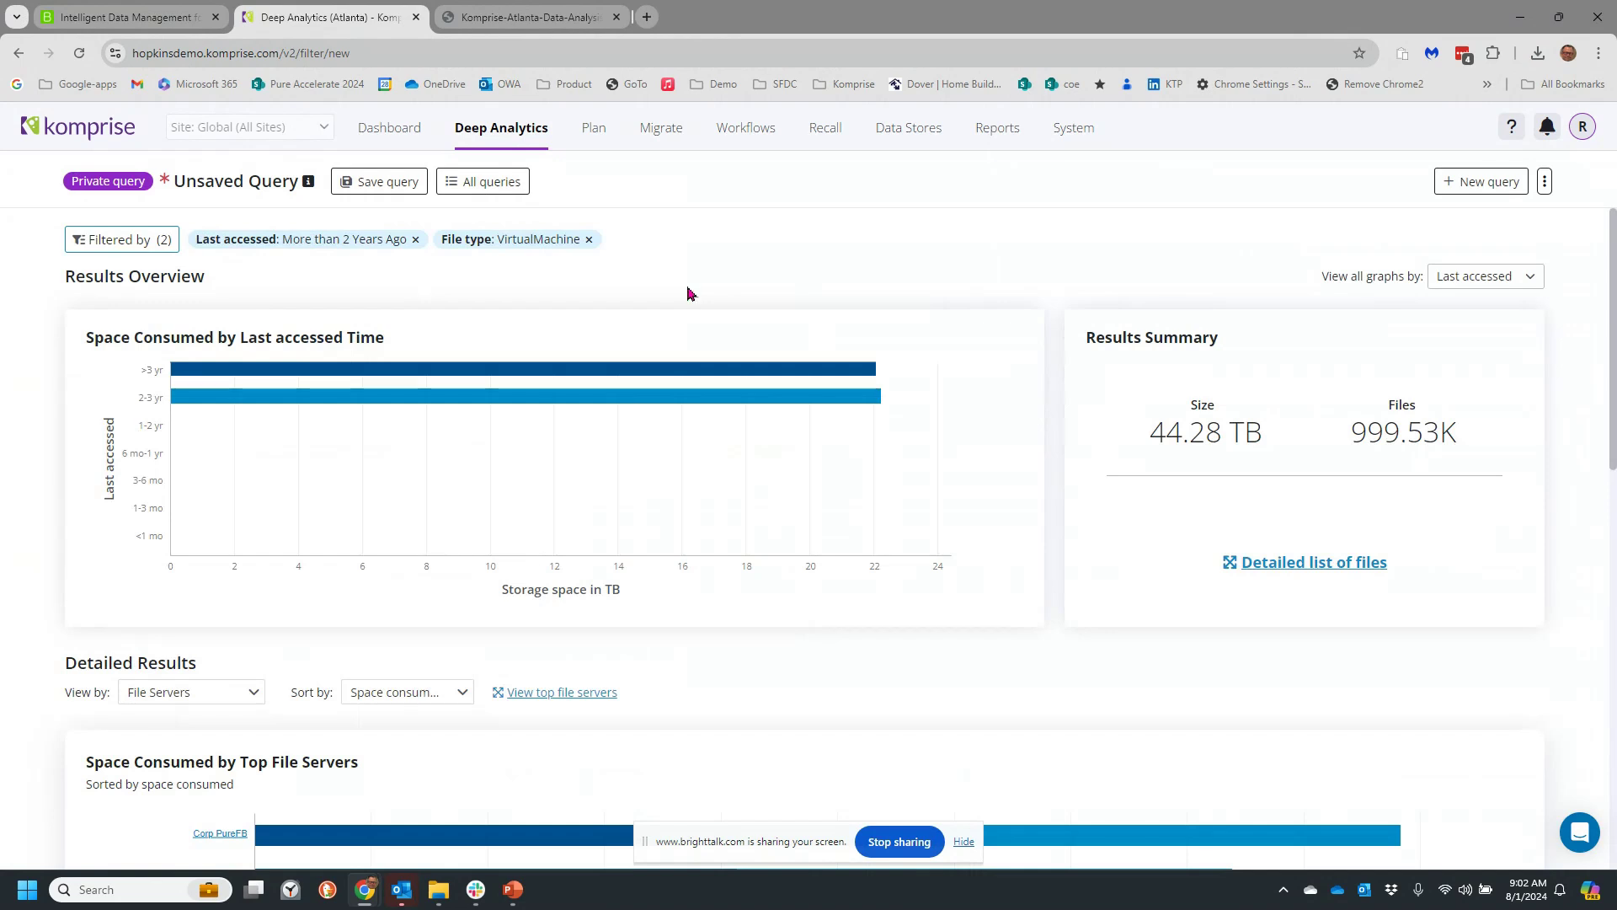
Step: Add the Boston EMC Isilon Admin share as the data store filter and rerun the query
{"action": "left_click", "coordinate": [129, 244]}
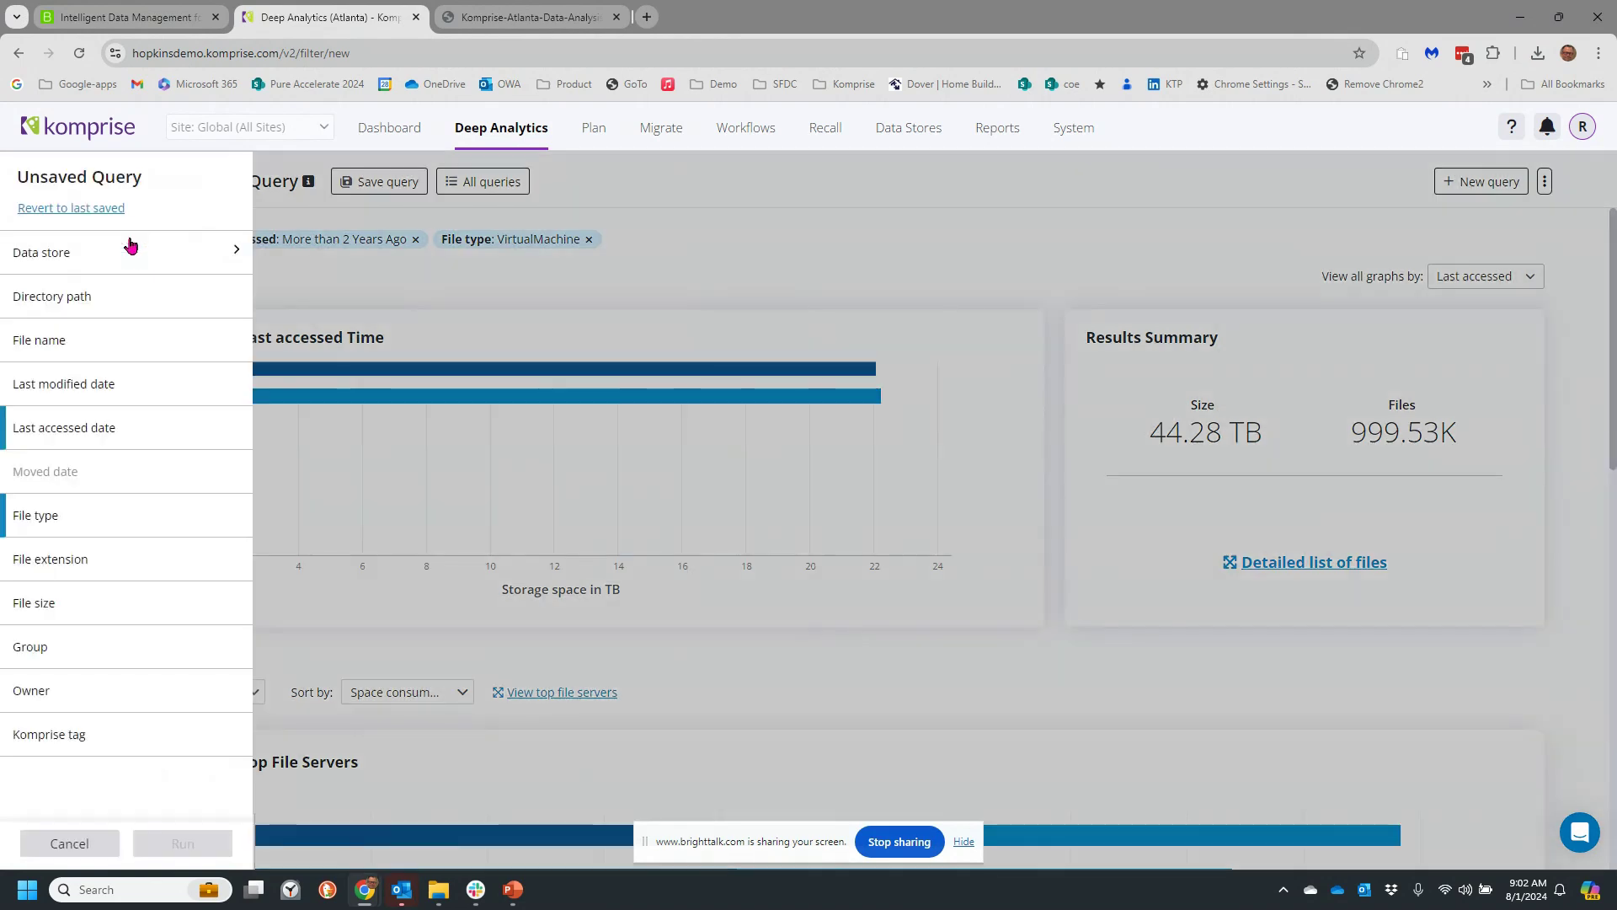
{"action": "left_click", "coordinate": [130, 248]}
{"action": "left_click", "coordinate": [273, 363]}
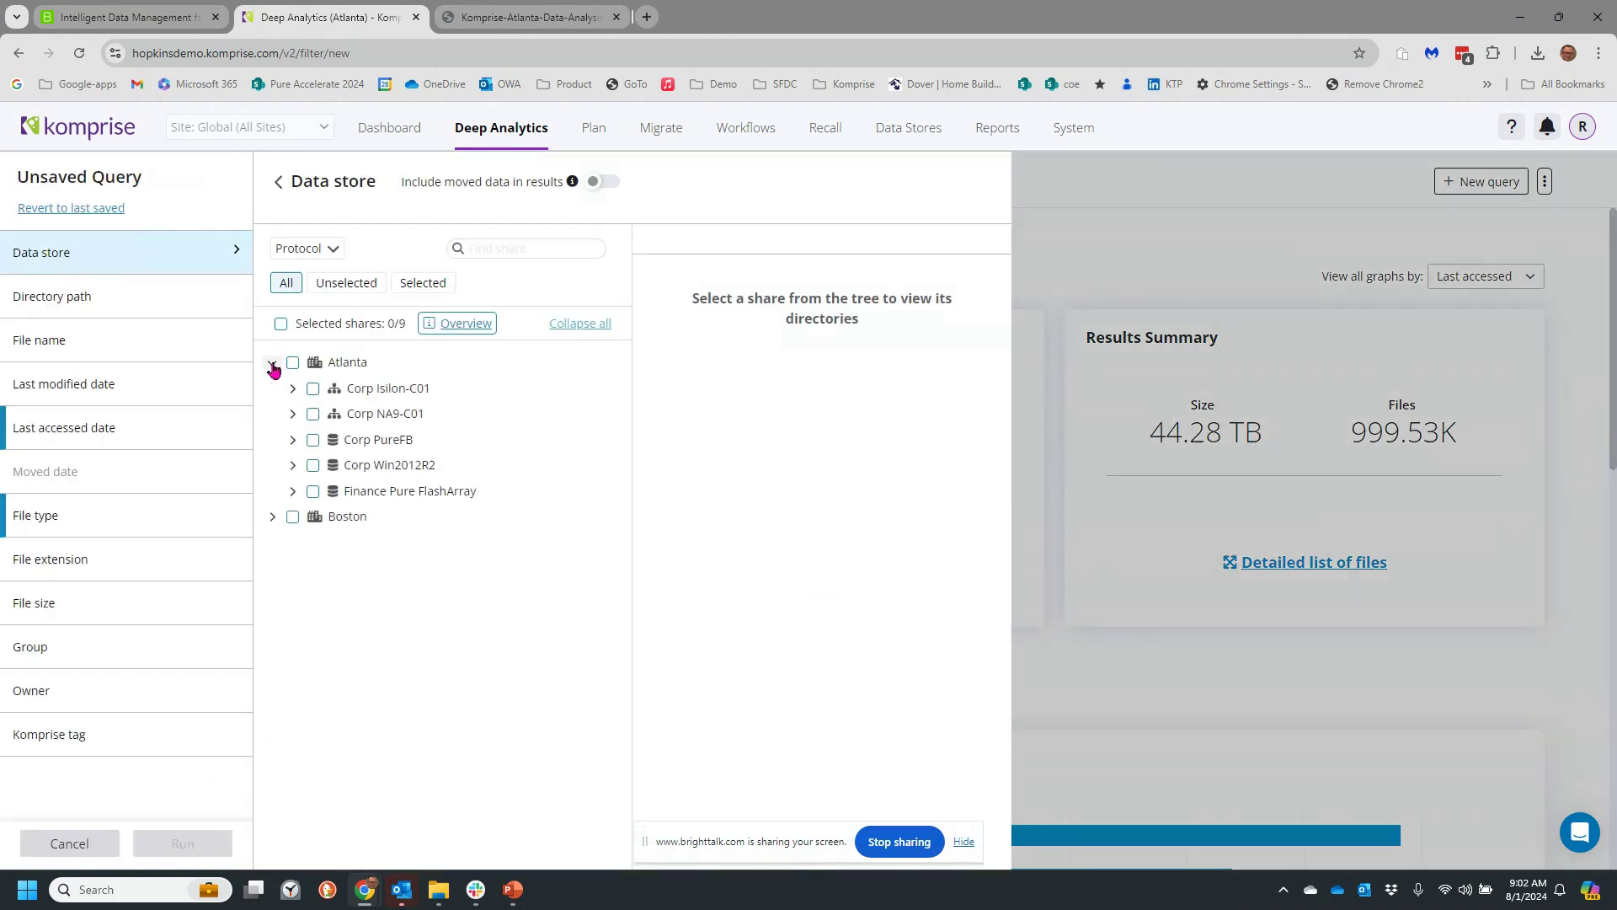
{"action": "left_click", "coordinate": [293, 440]}
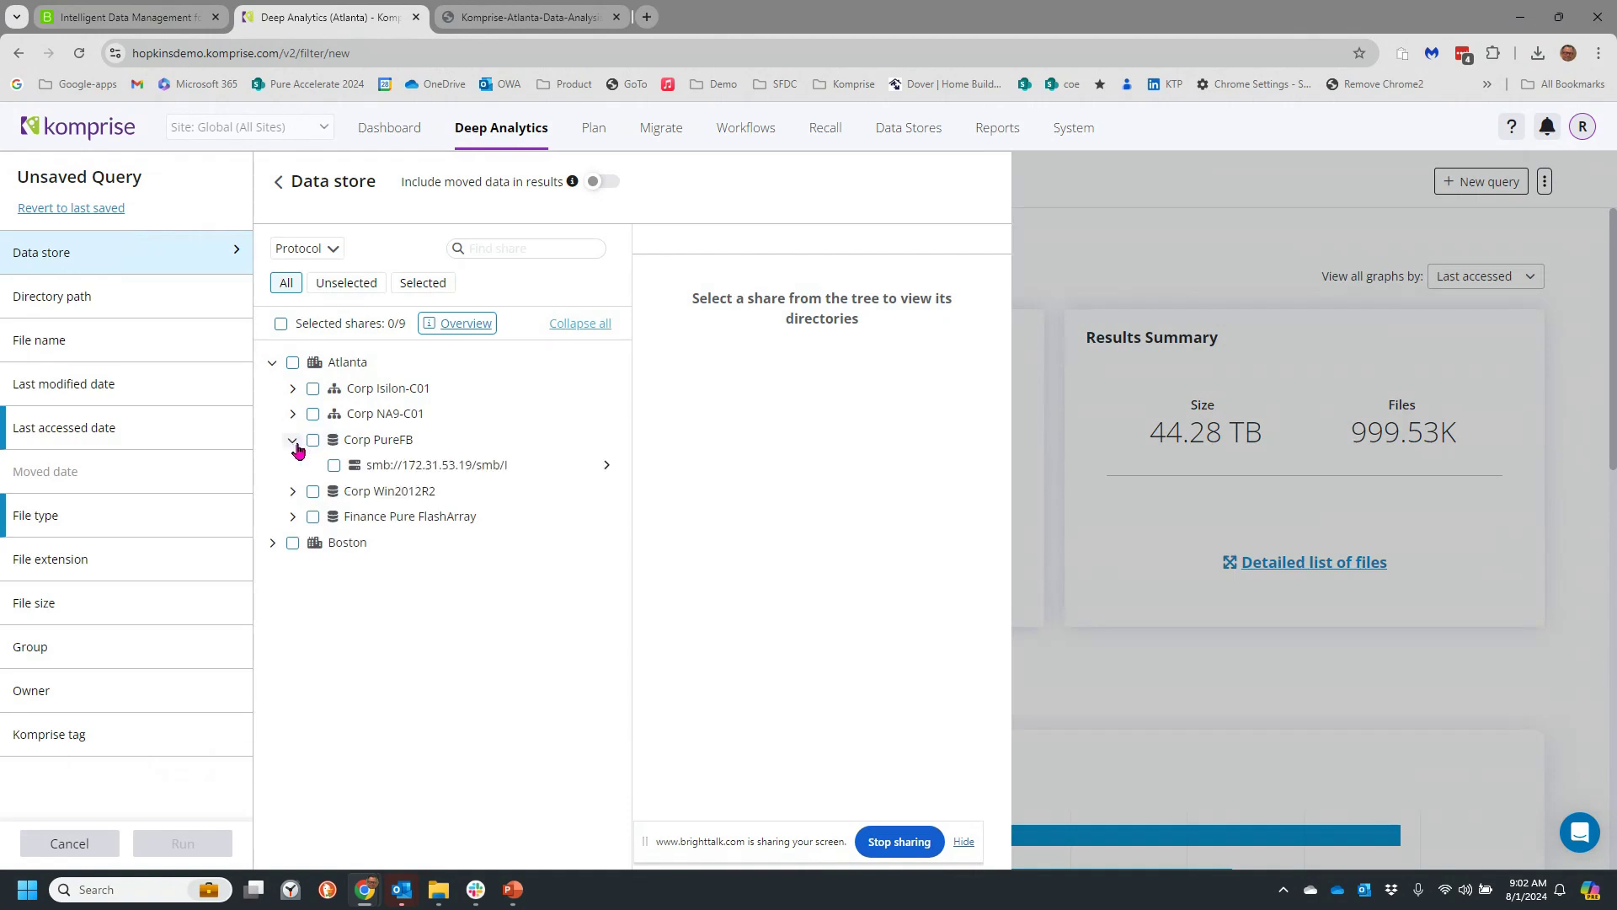
{"action": "left_click", "coordinate": [293, 517]}
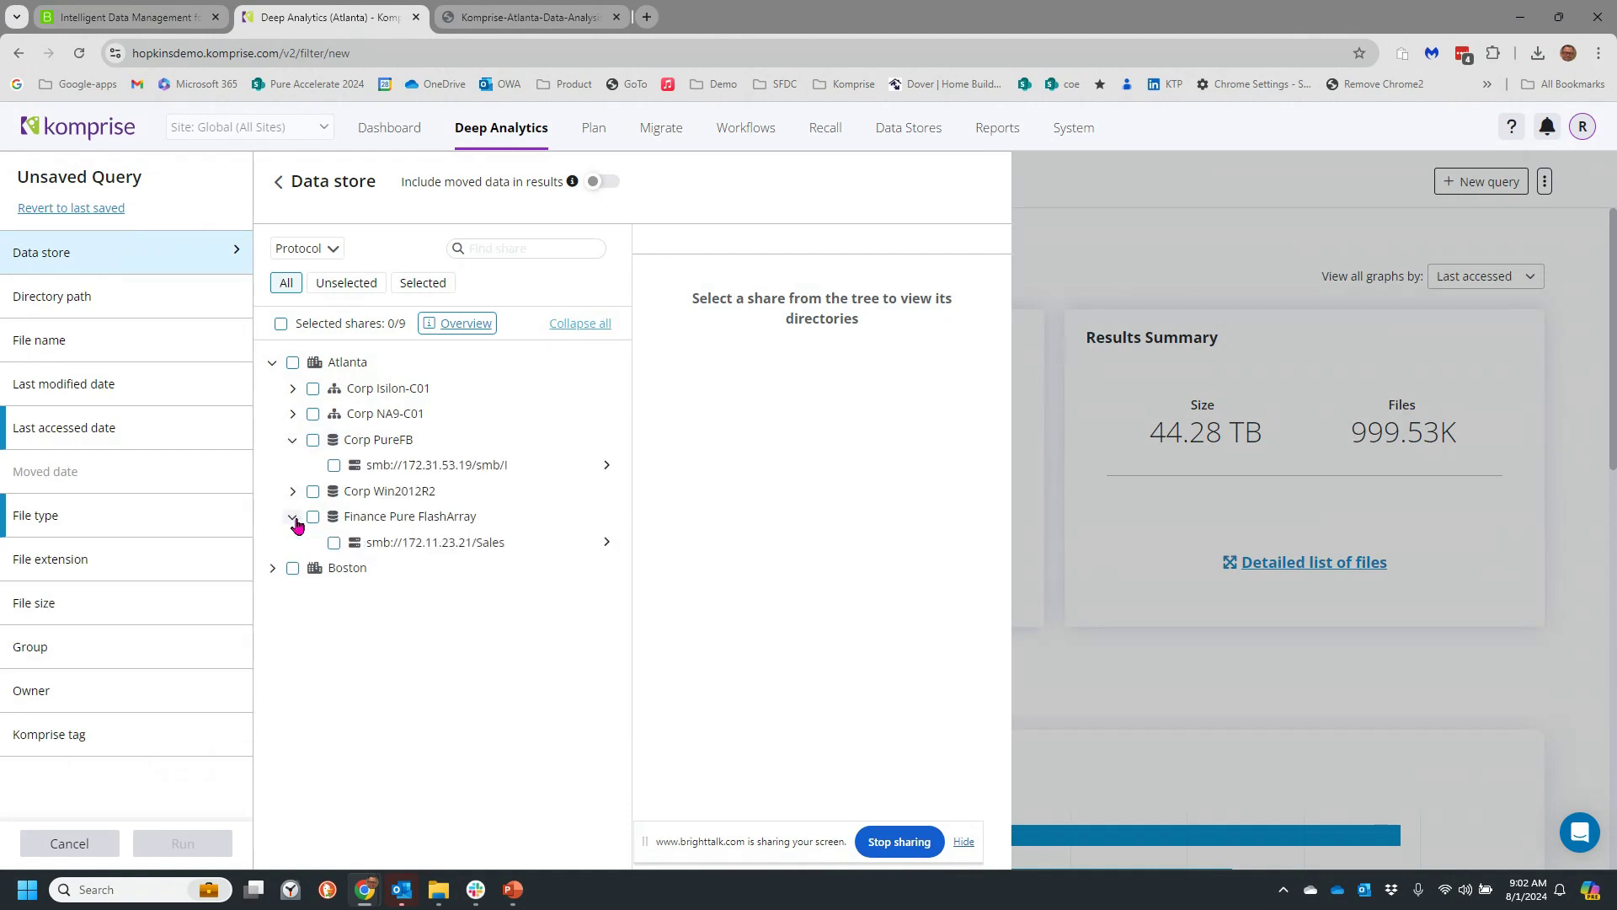
{"action": "left_click", "coordinate": [276, 569]}
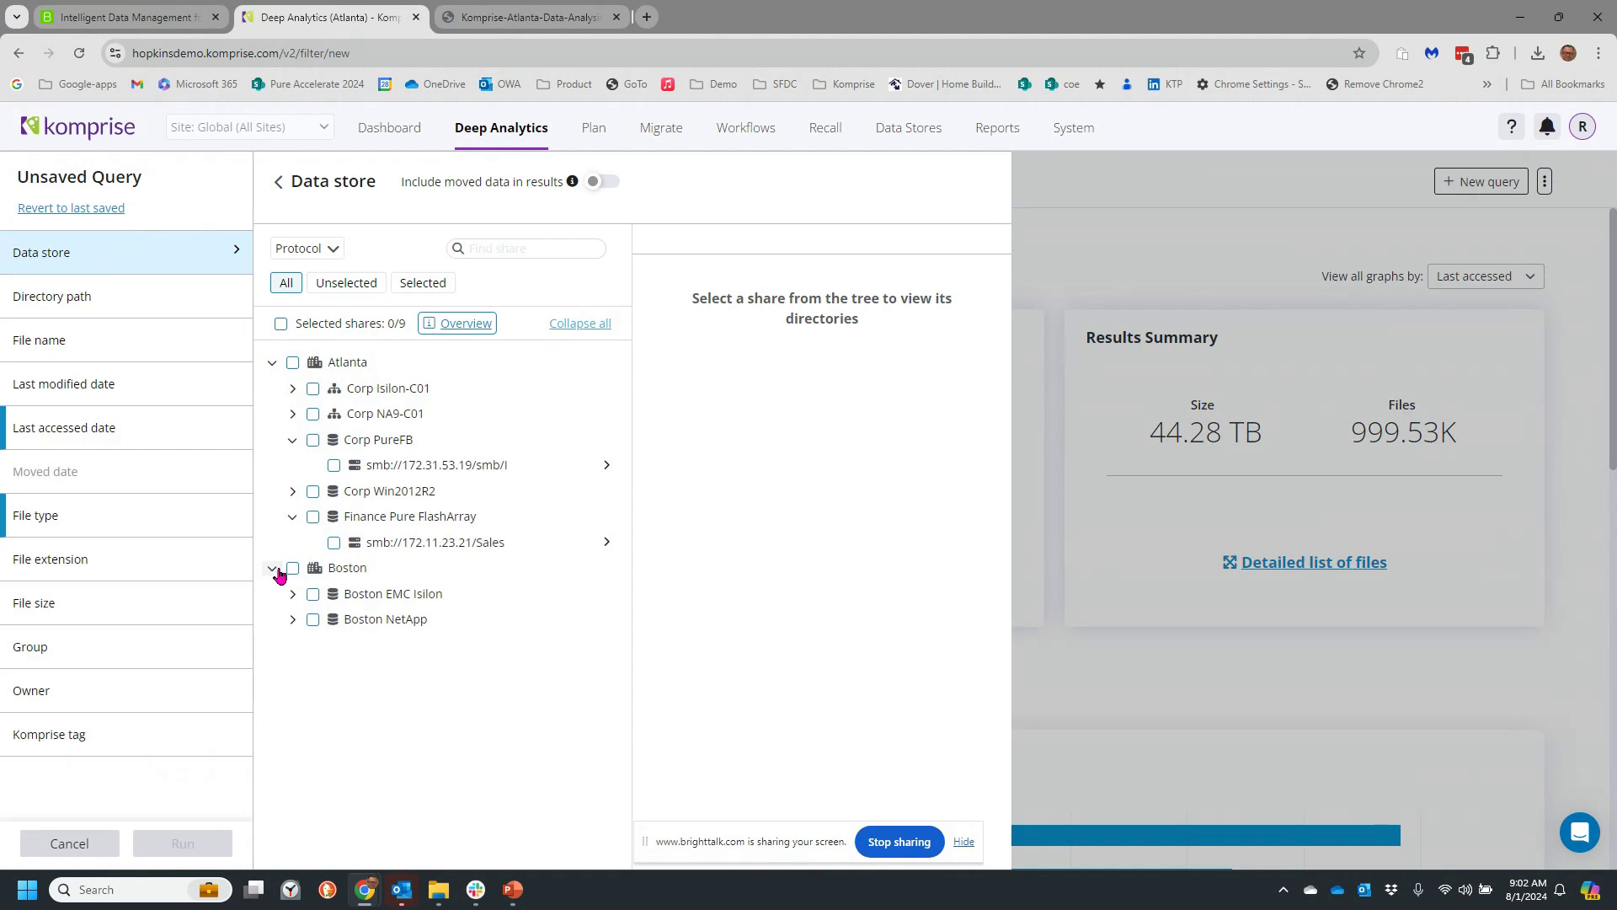
{"action": "left_click", "coordinate": [292, 594]}
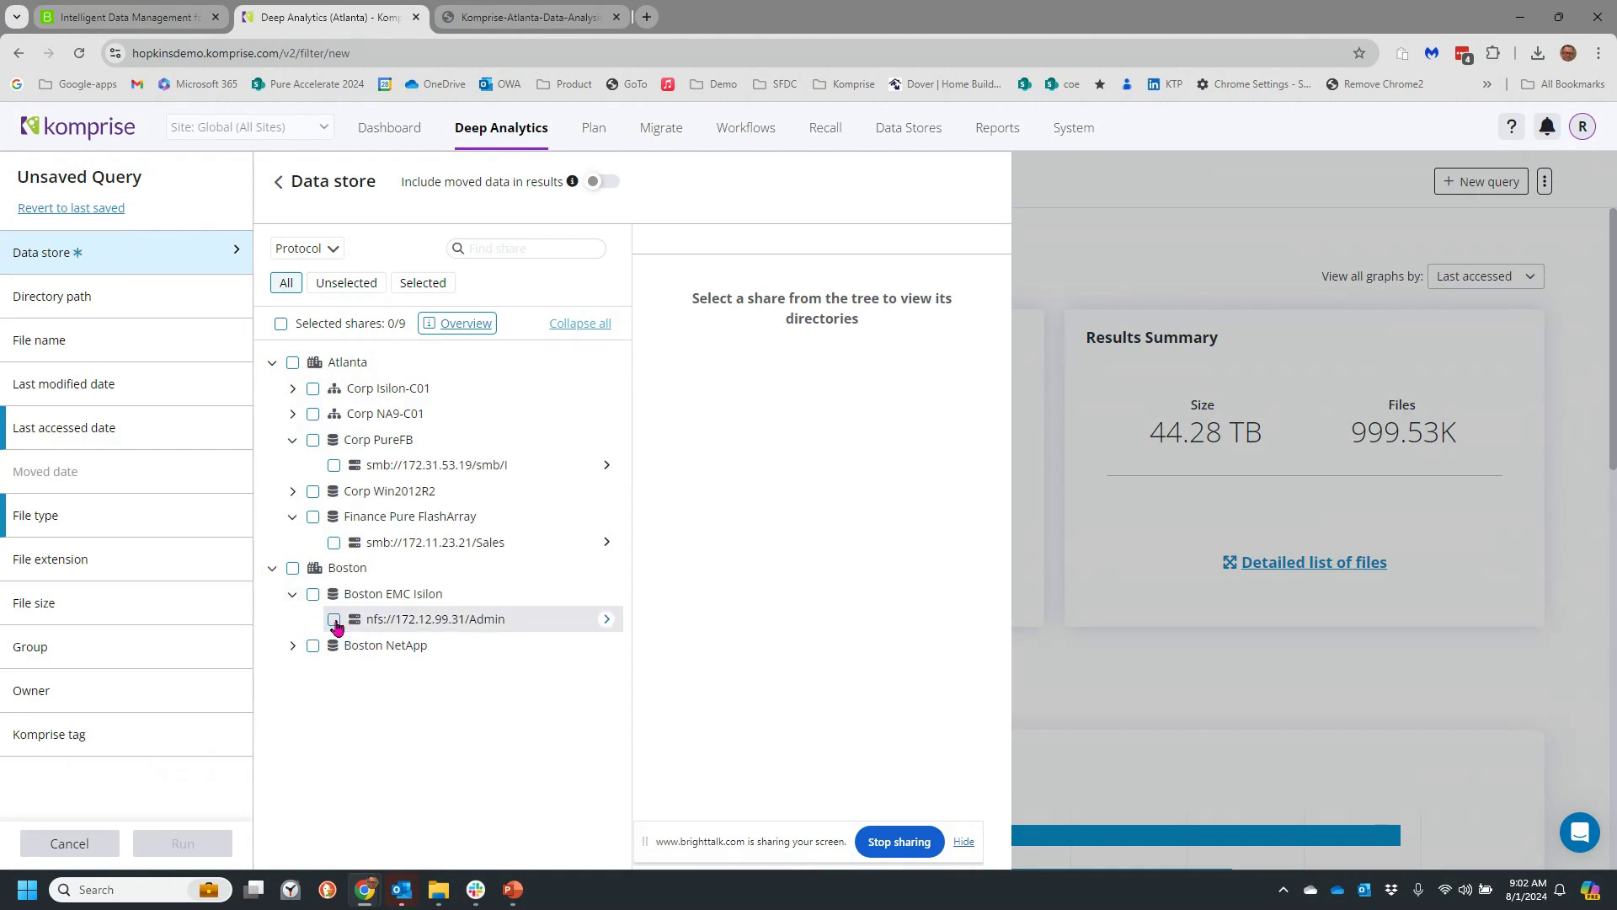
{"action": "left_click", "coordinate": [333, 620]}
{"action": "left_click", "coordinate": [209, 839]}
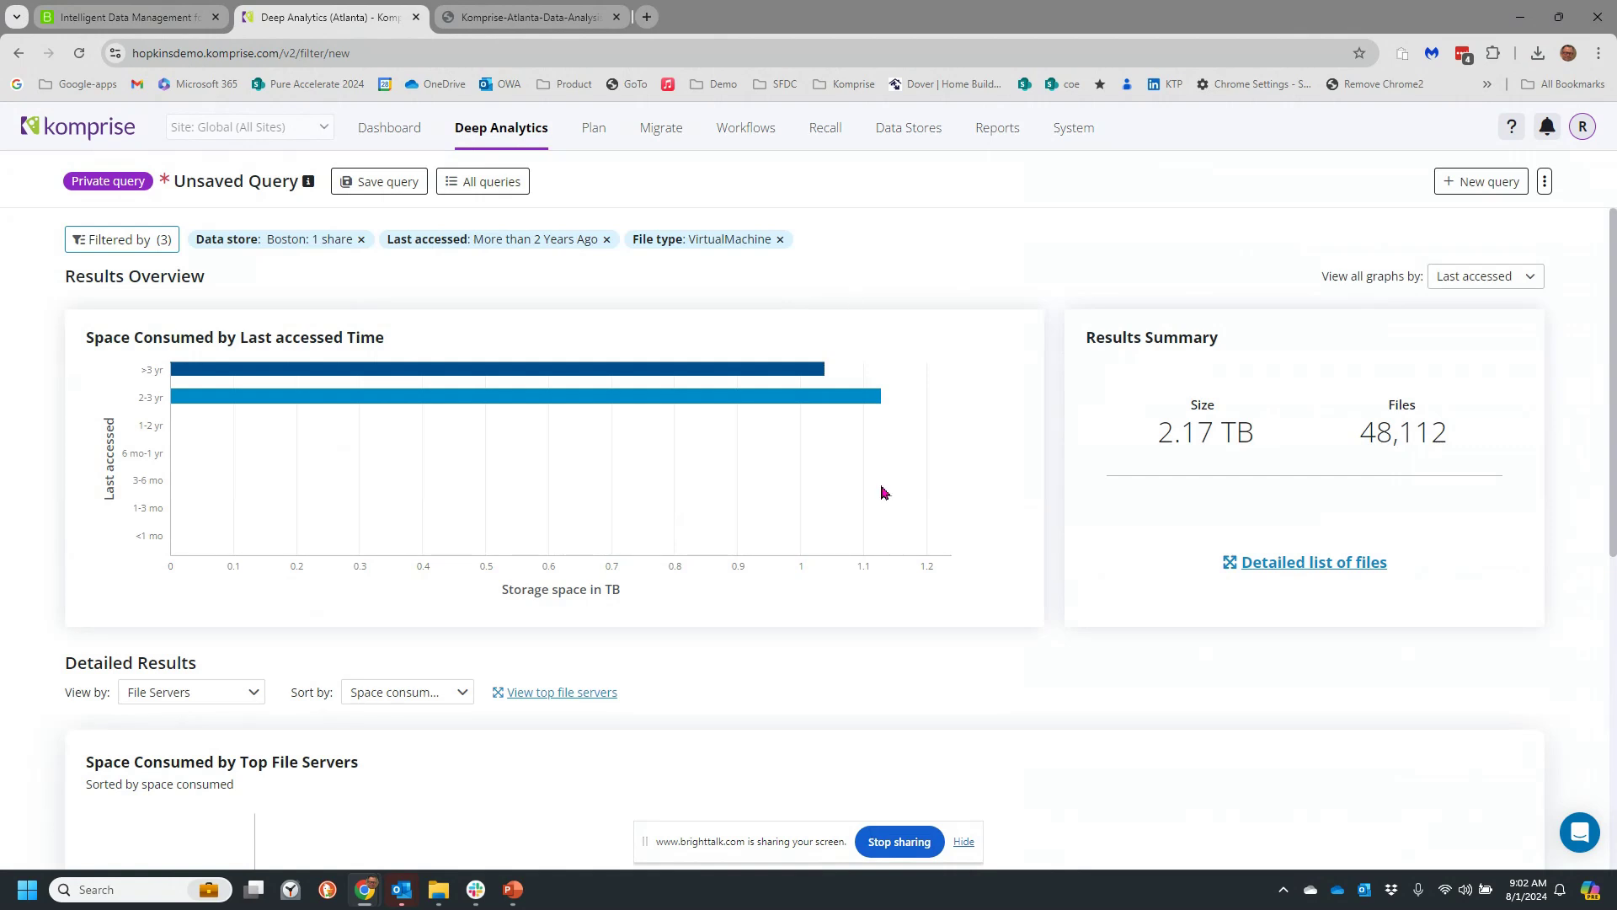
Step: Save the query as public 'Big VMS old in Boston' and dismiss the success notice
{"action": "left_click", "coordinate": [399, 187]}
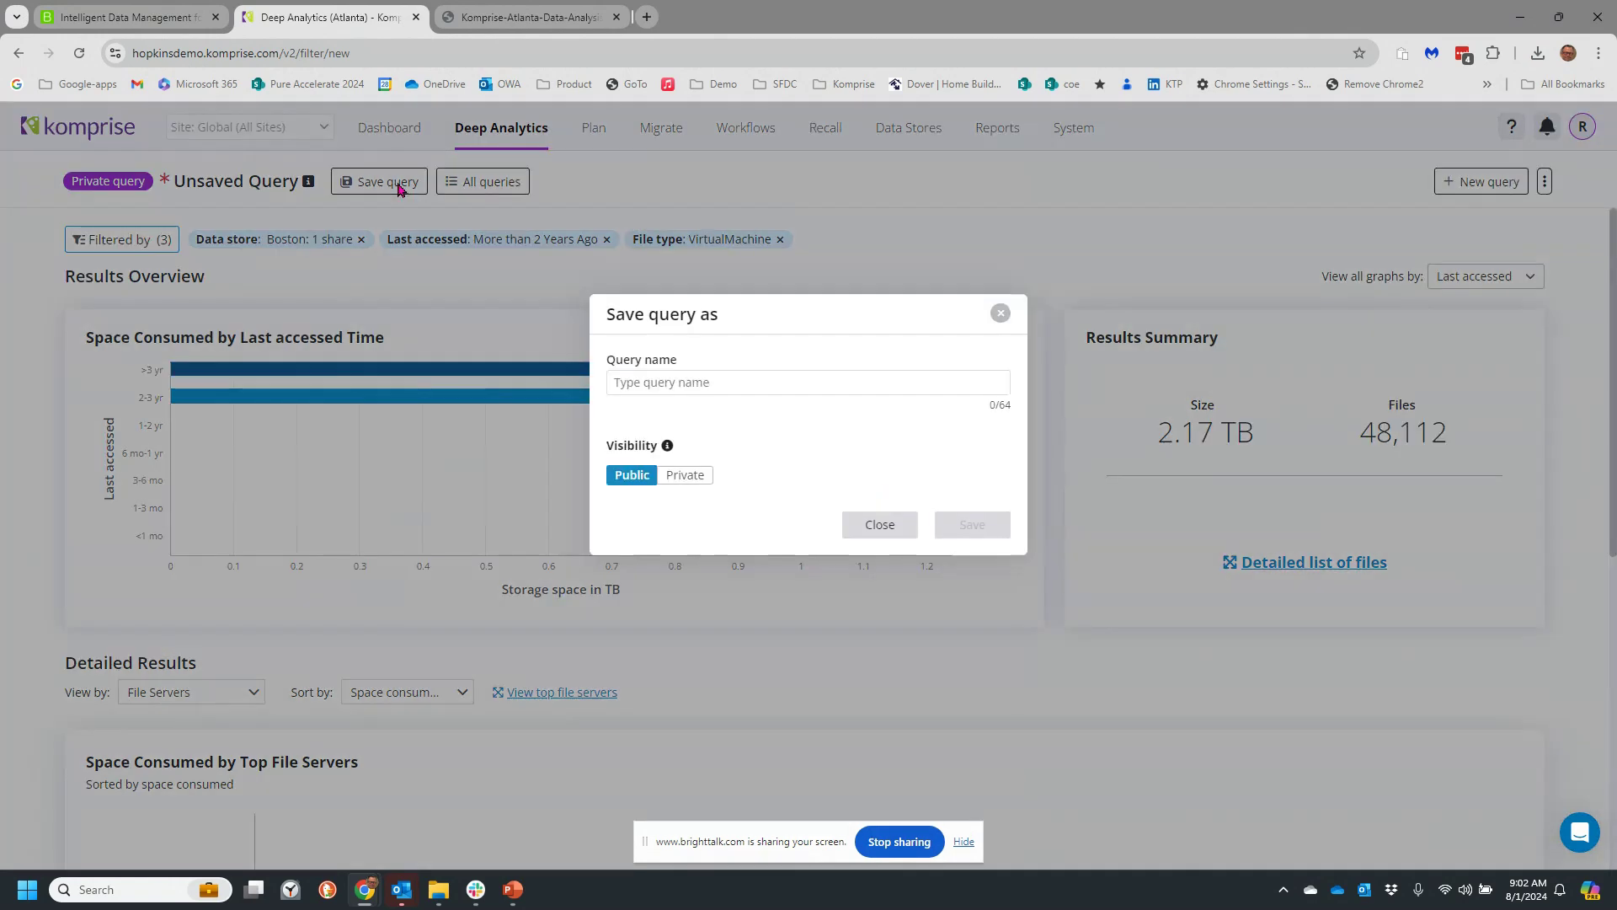
{"action": "left_click", "coordinate": [693, 384]}
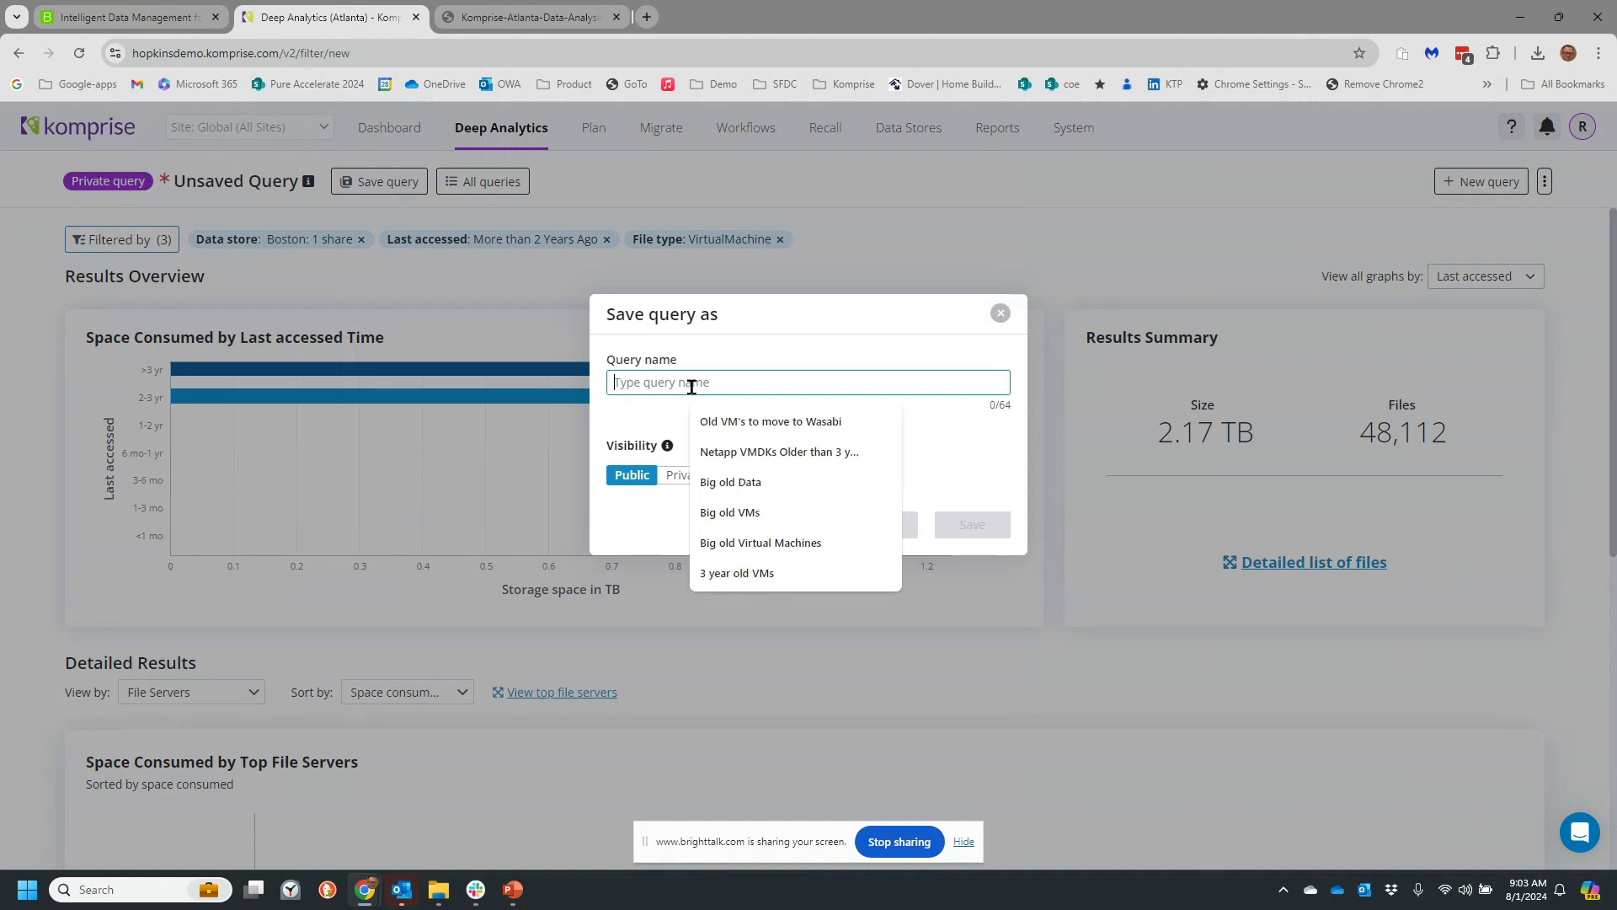
{"action": "type", "text": "Big VMS o"}
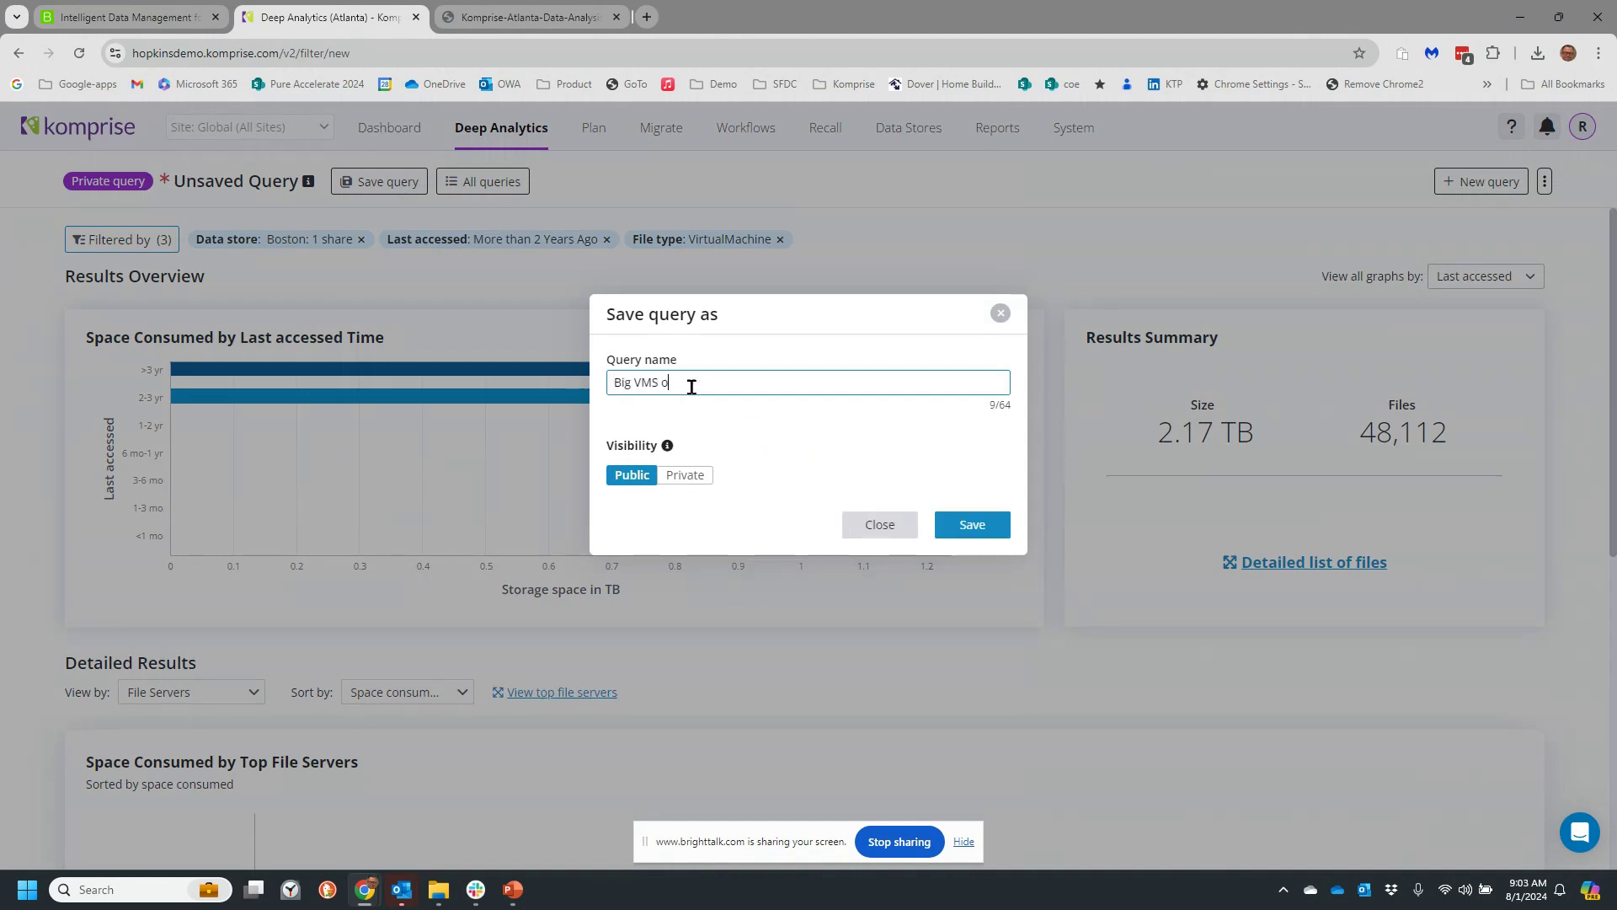
{"action": "type", "text": "ld in Boston"}
{"action": "left_click", "coordinate": [968, 523]}
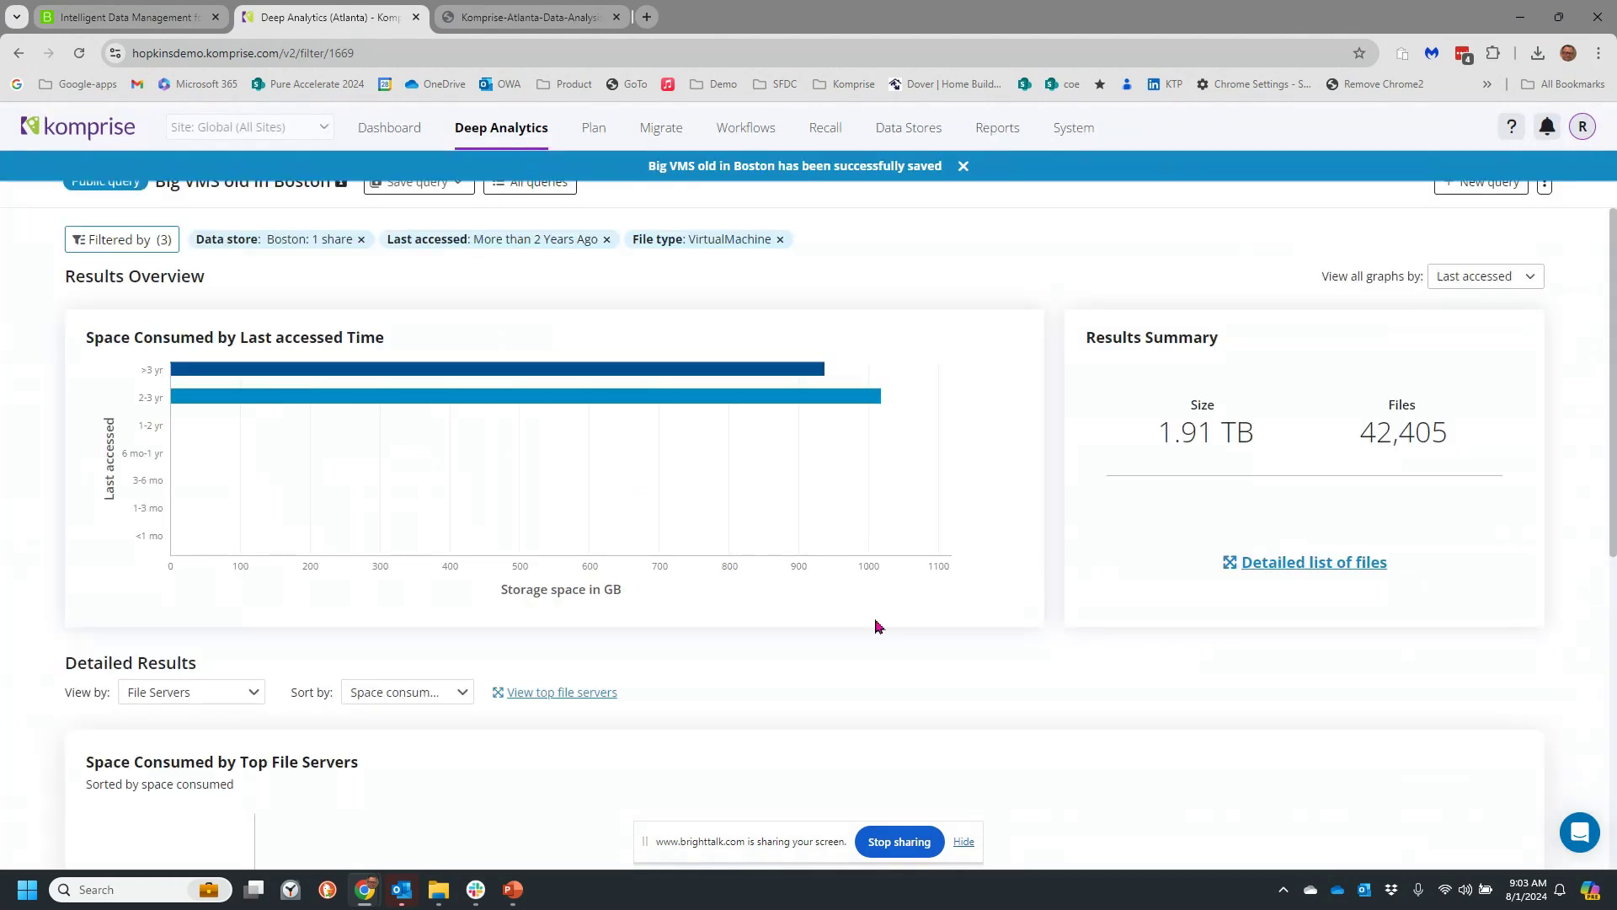
{"action": "left_click", "coordinate": [963, 166]}
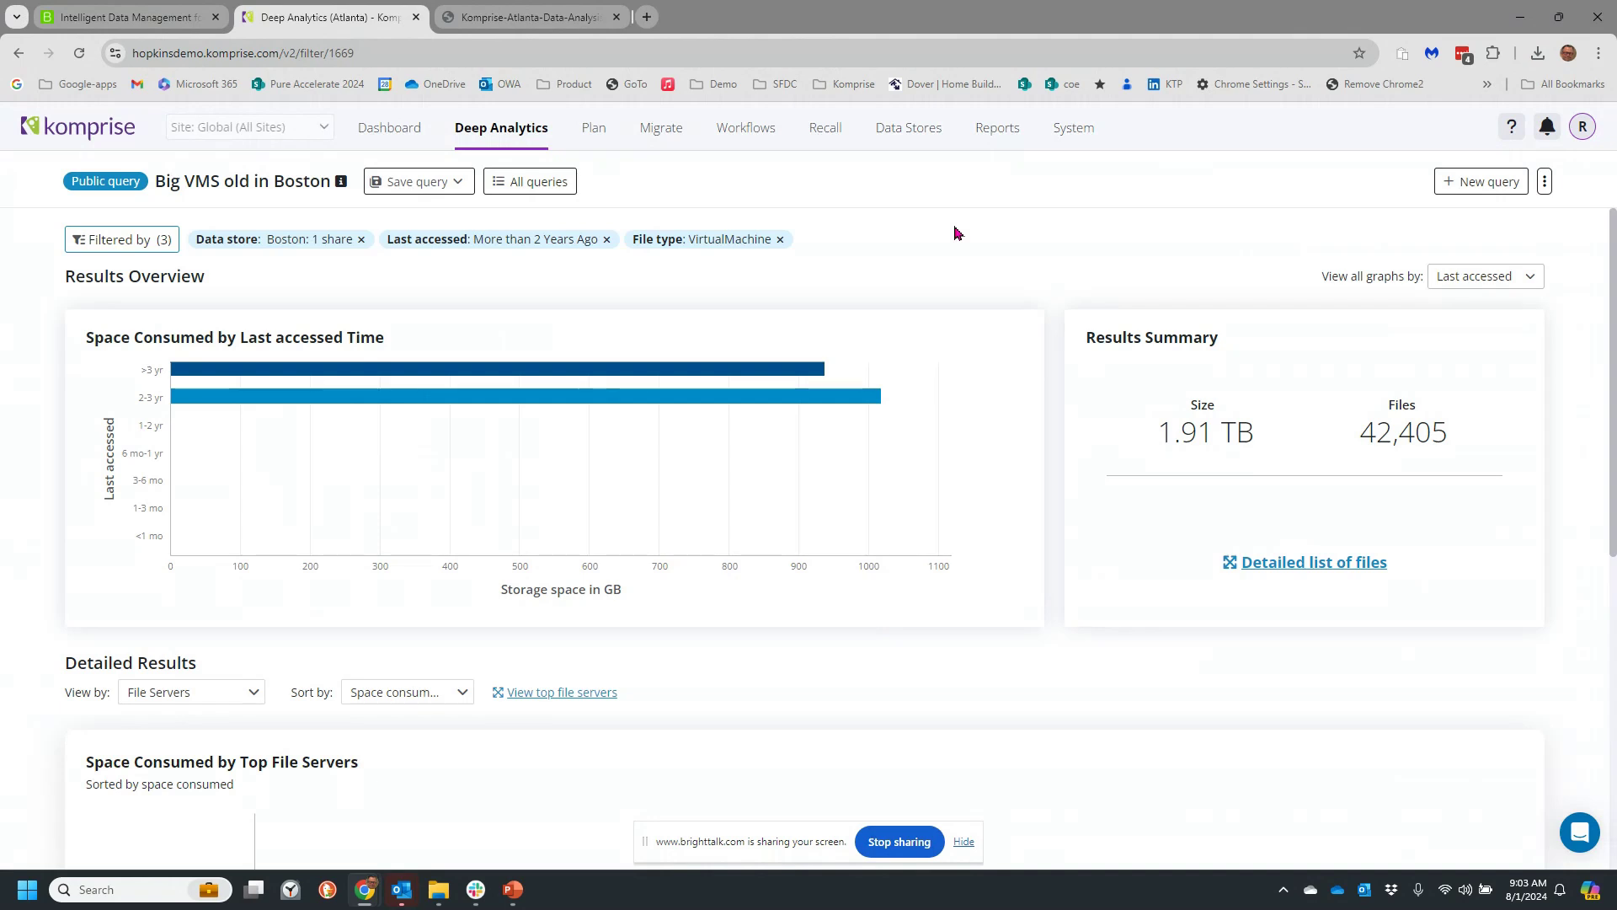
Step: Open the running 'Corp Win2012R2:\marketing to Pure FA SFile MB' migration from the Migrate list
{"action": "left_click", "coordinate": [667, 134]}
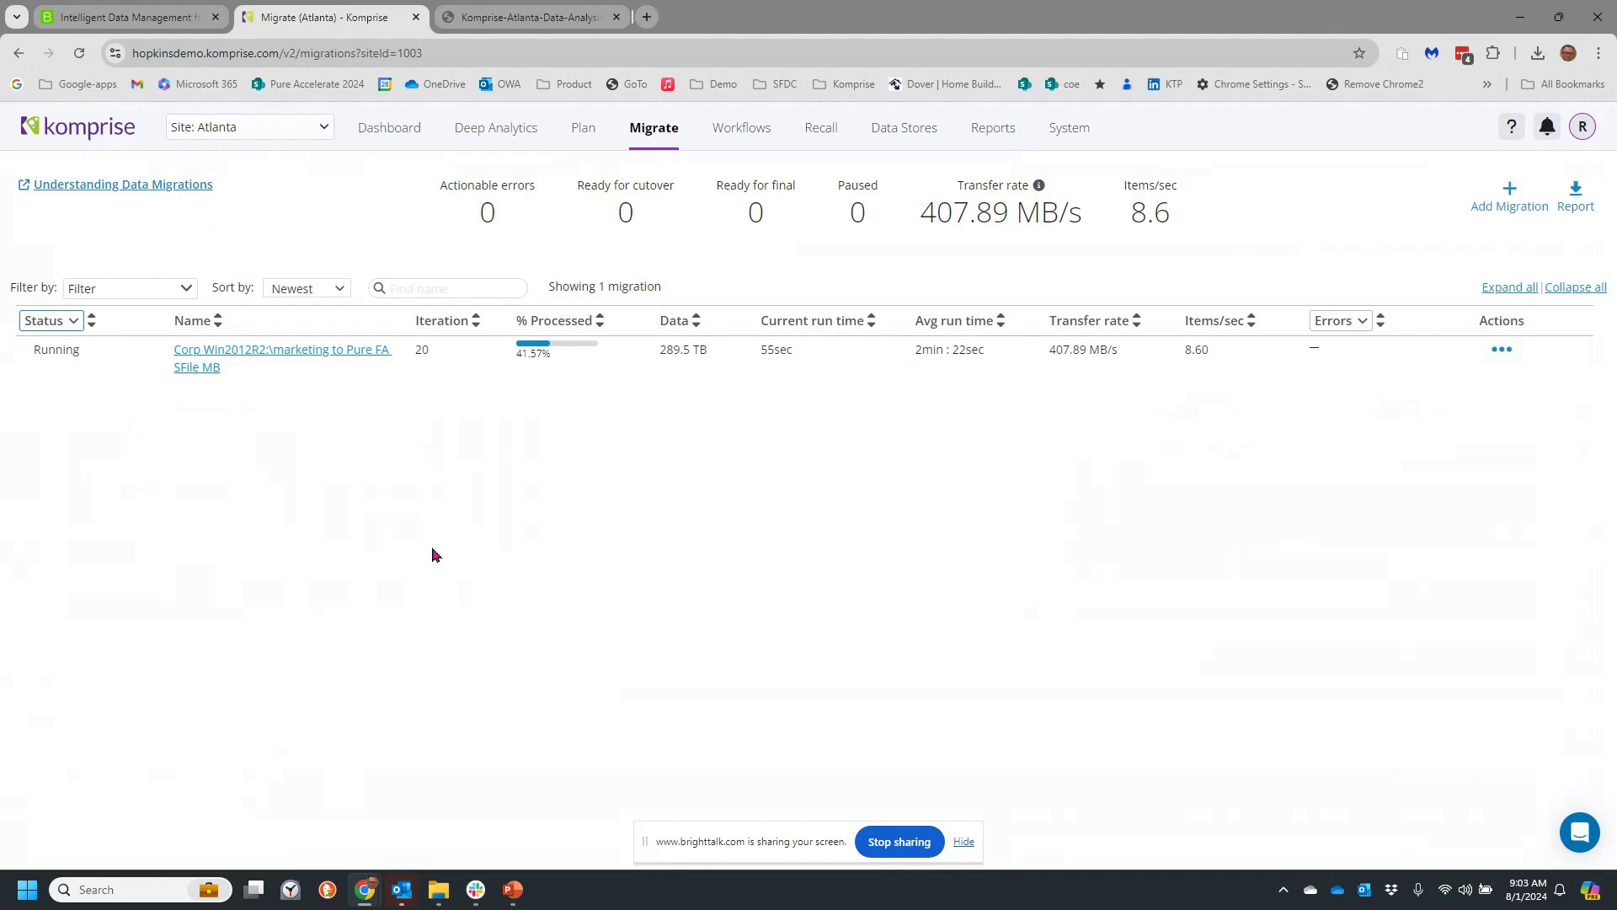
{"action": "left_click", "coordinate": [301, 352]}
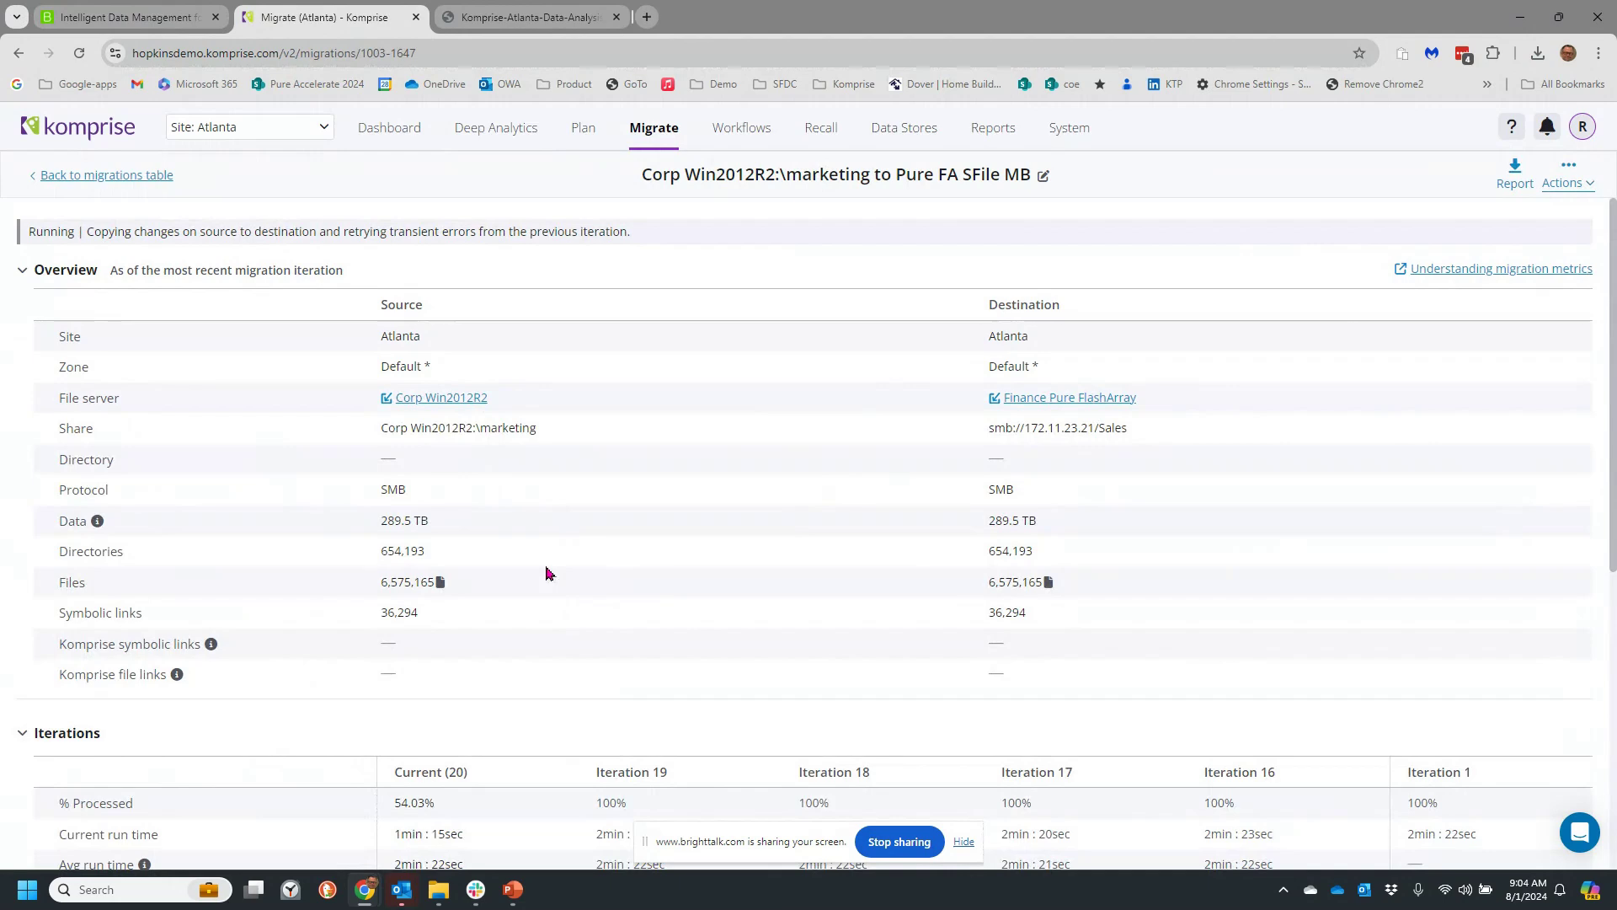
Step: Scan the marketing migration's Iterations table, then return to the Atlanta AI Bucket Population plan
{"action": "scroll", "coordinate": [577, 537], "scroll_direction": "down", "scroll_amount": 4}
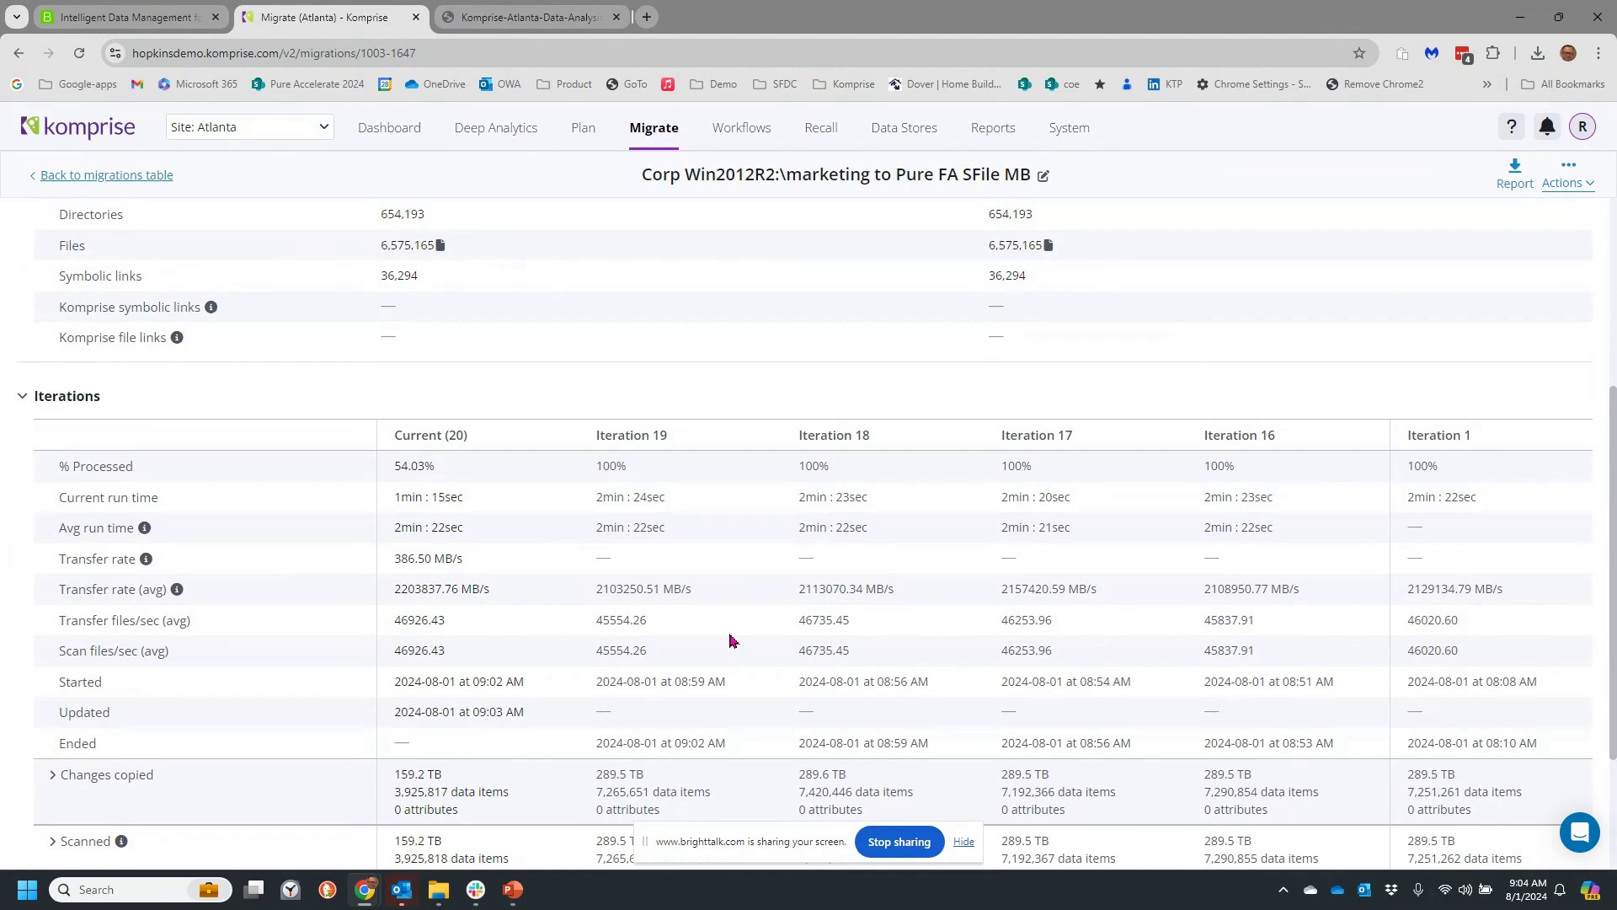
{"action": "scroll", "coordinate": [730, 641], "scroll_direction": "down", "scroll_amount": 2}
{"action": "scroll", "coordinate": [730, 641], "scroll_direction": "up", "scroll_amount": 4}
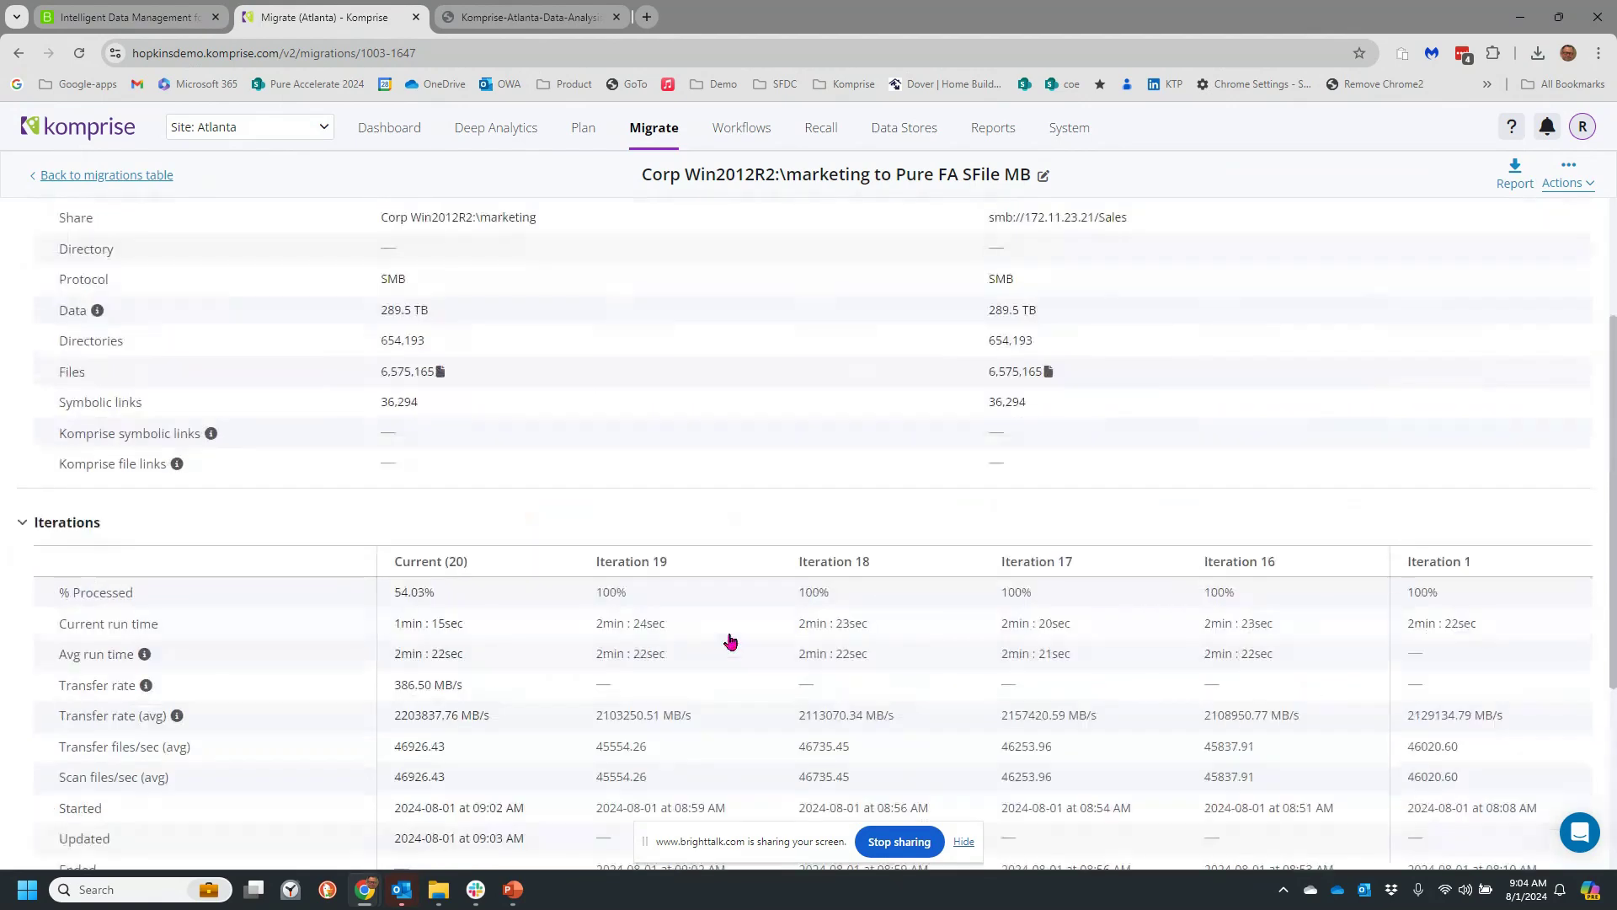
{"action": "scroll", "coordinate": [729, 641], "scroll_direction": "up", "scroll_amount": 3}
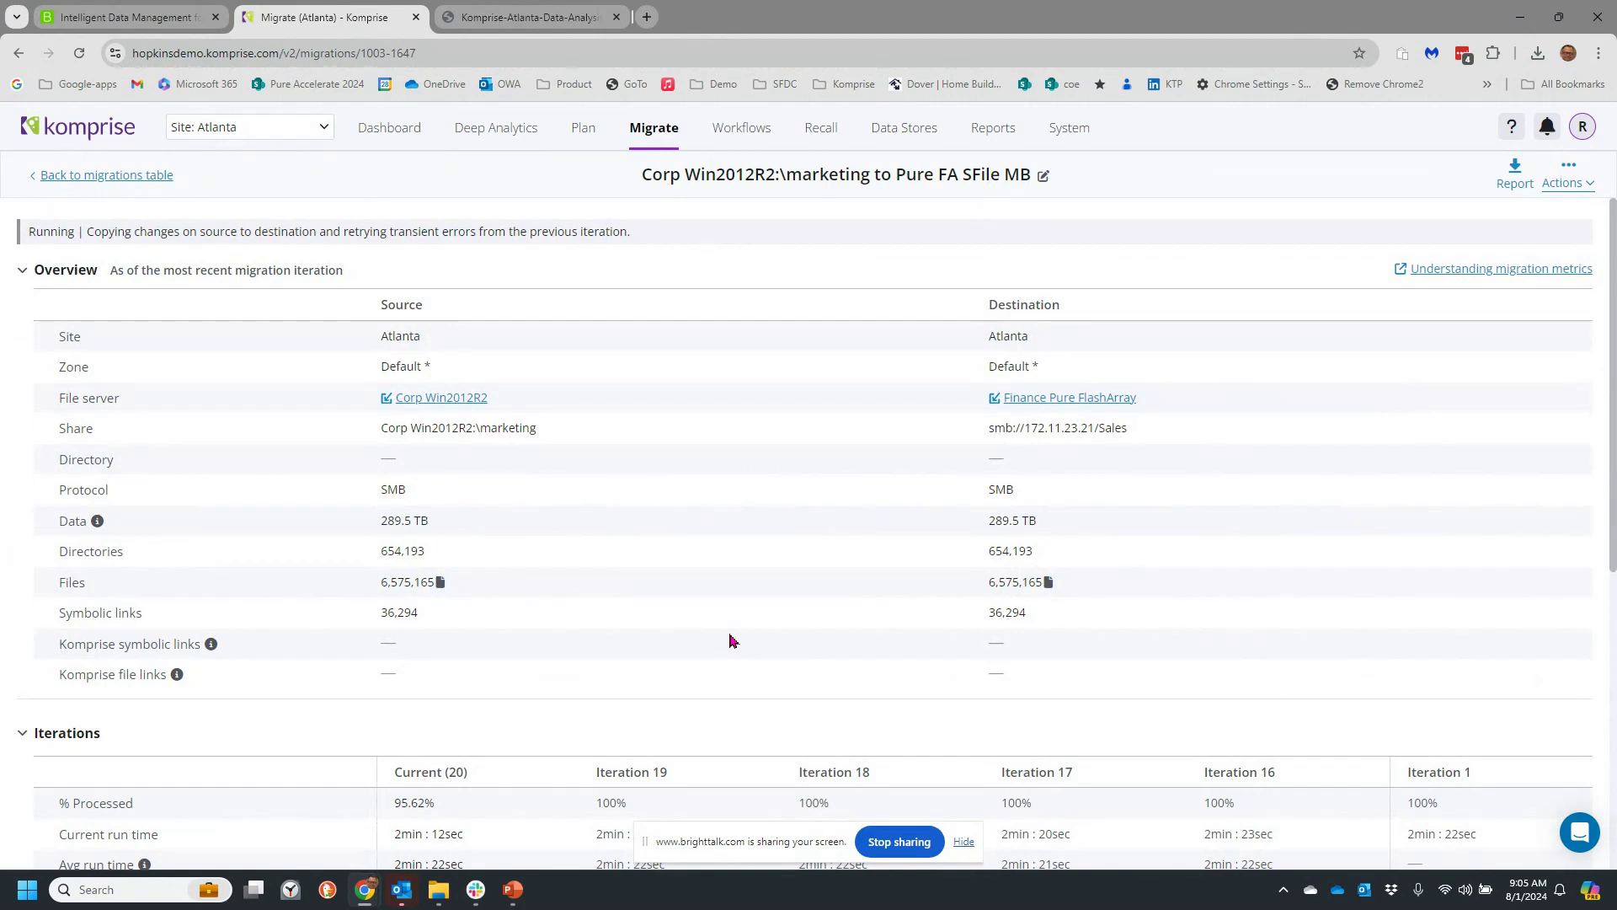
{"action": "left_click", "coordinate": [585, 131]}
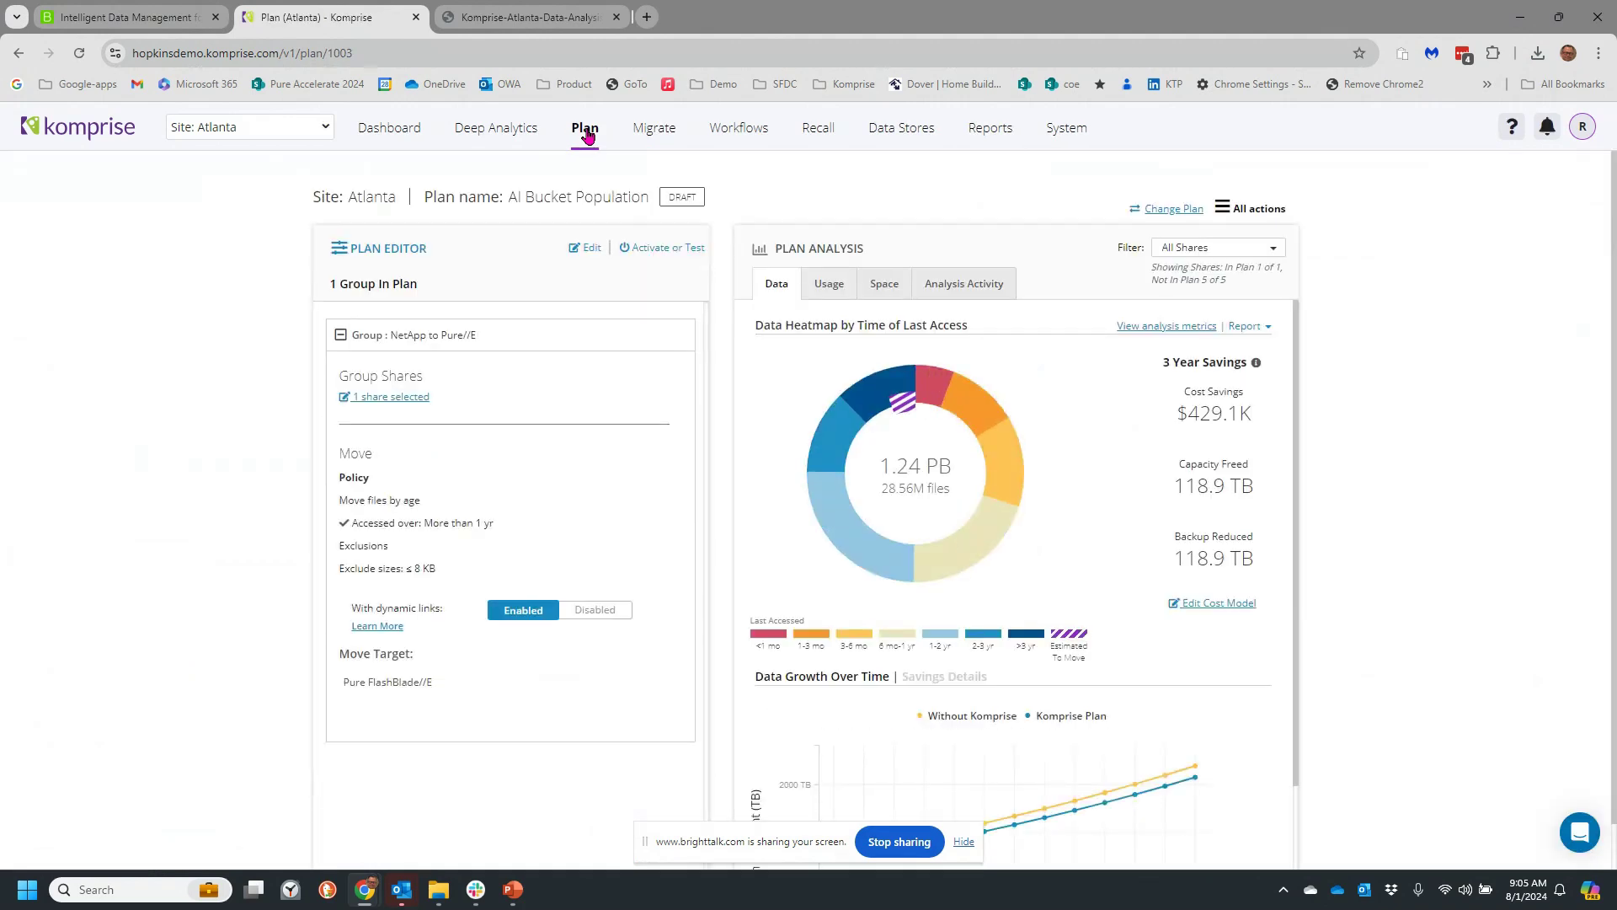
Step: Go to the Reports section to reach the Potential Duplicates report settings
{"action": "left_click", "coordinate": [987, 133]}
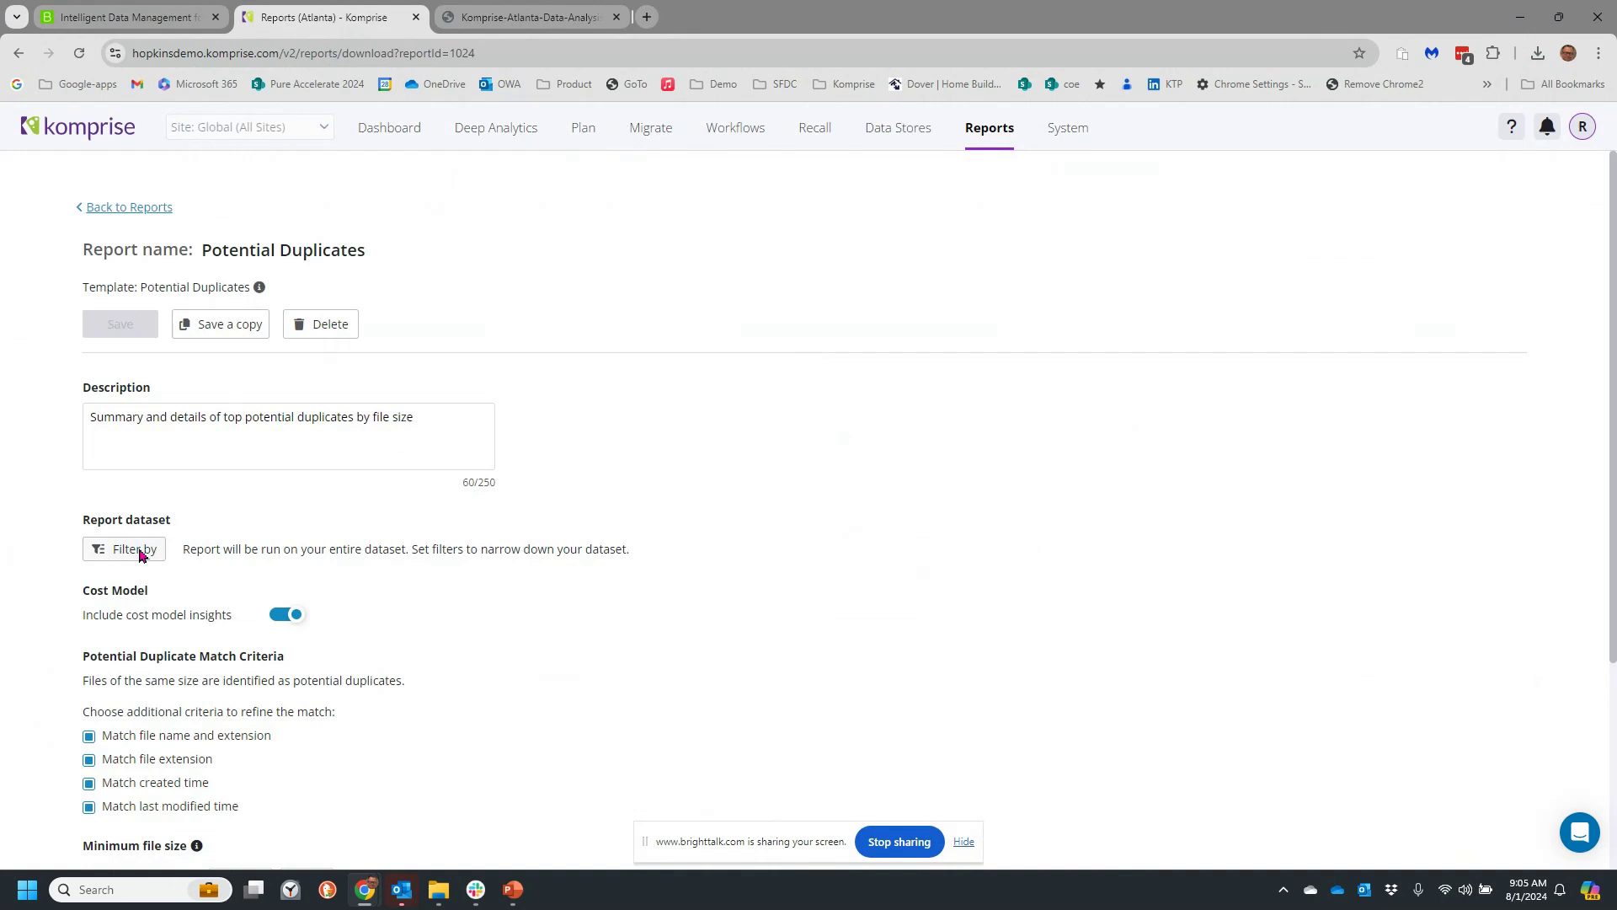
Step: Filter the report by data store to Atlanta's Corp Isilon-C01 and Corp NA9-C01 shares, then generate the PDF
{"action": "left_click", "coordinate": [142, 553]}
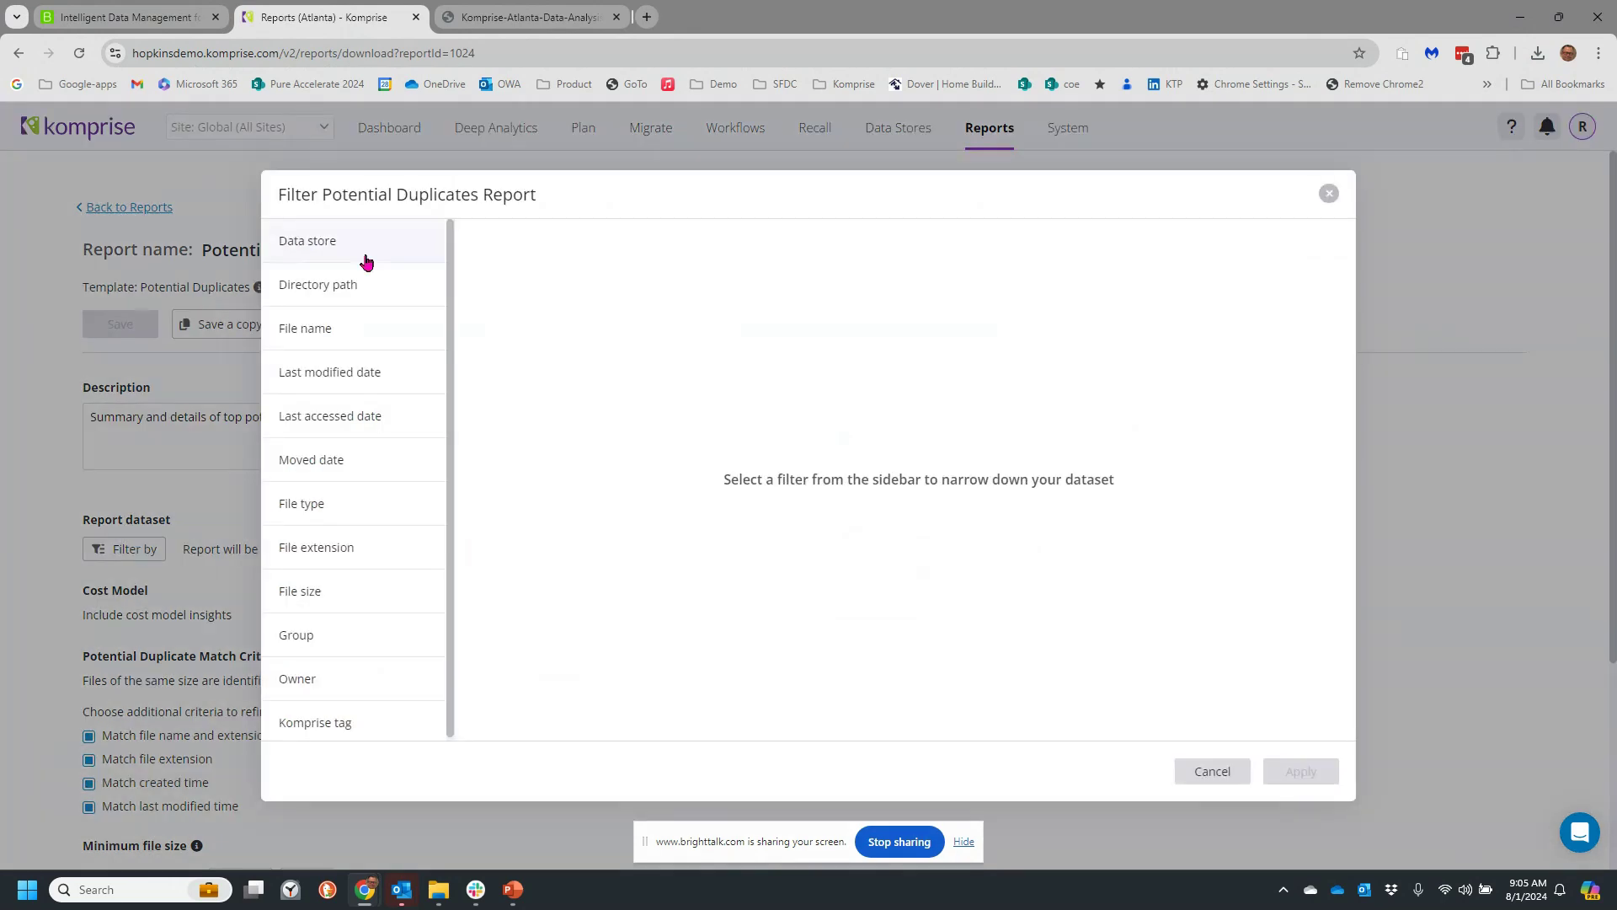
{"action": "left_click", "coordinate": [308, 251]}
{"action": "left_click", "coordinate": [489, 426]}
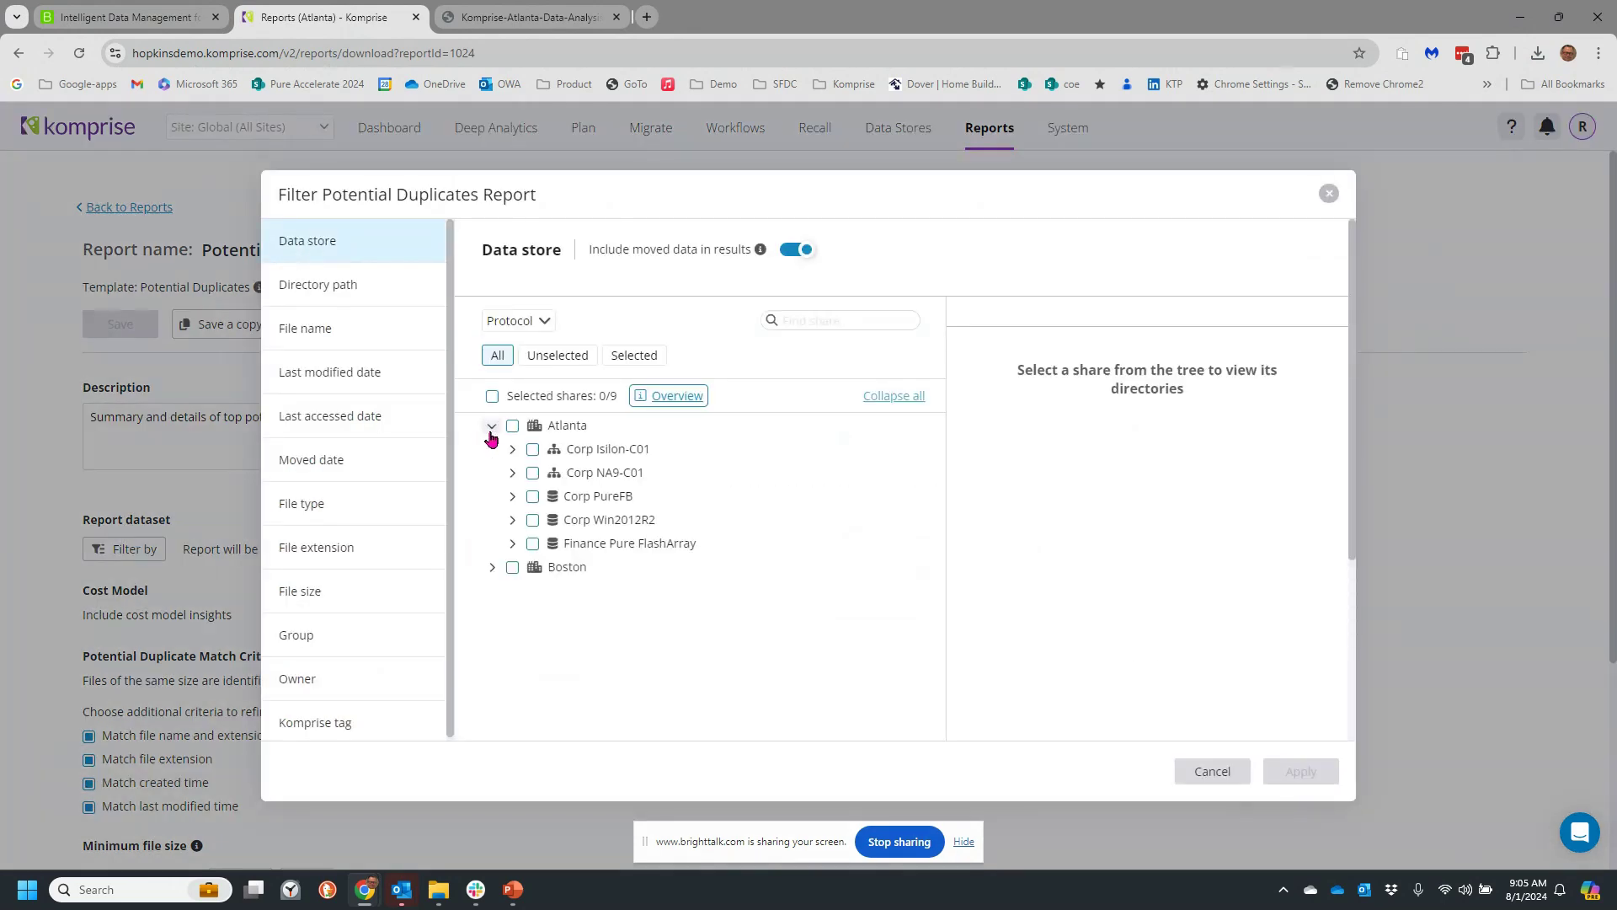
{"action": "left_click", "coordinate": [534, 450]}
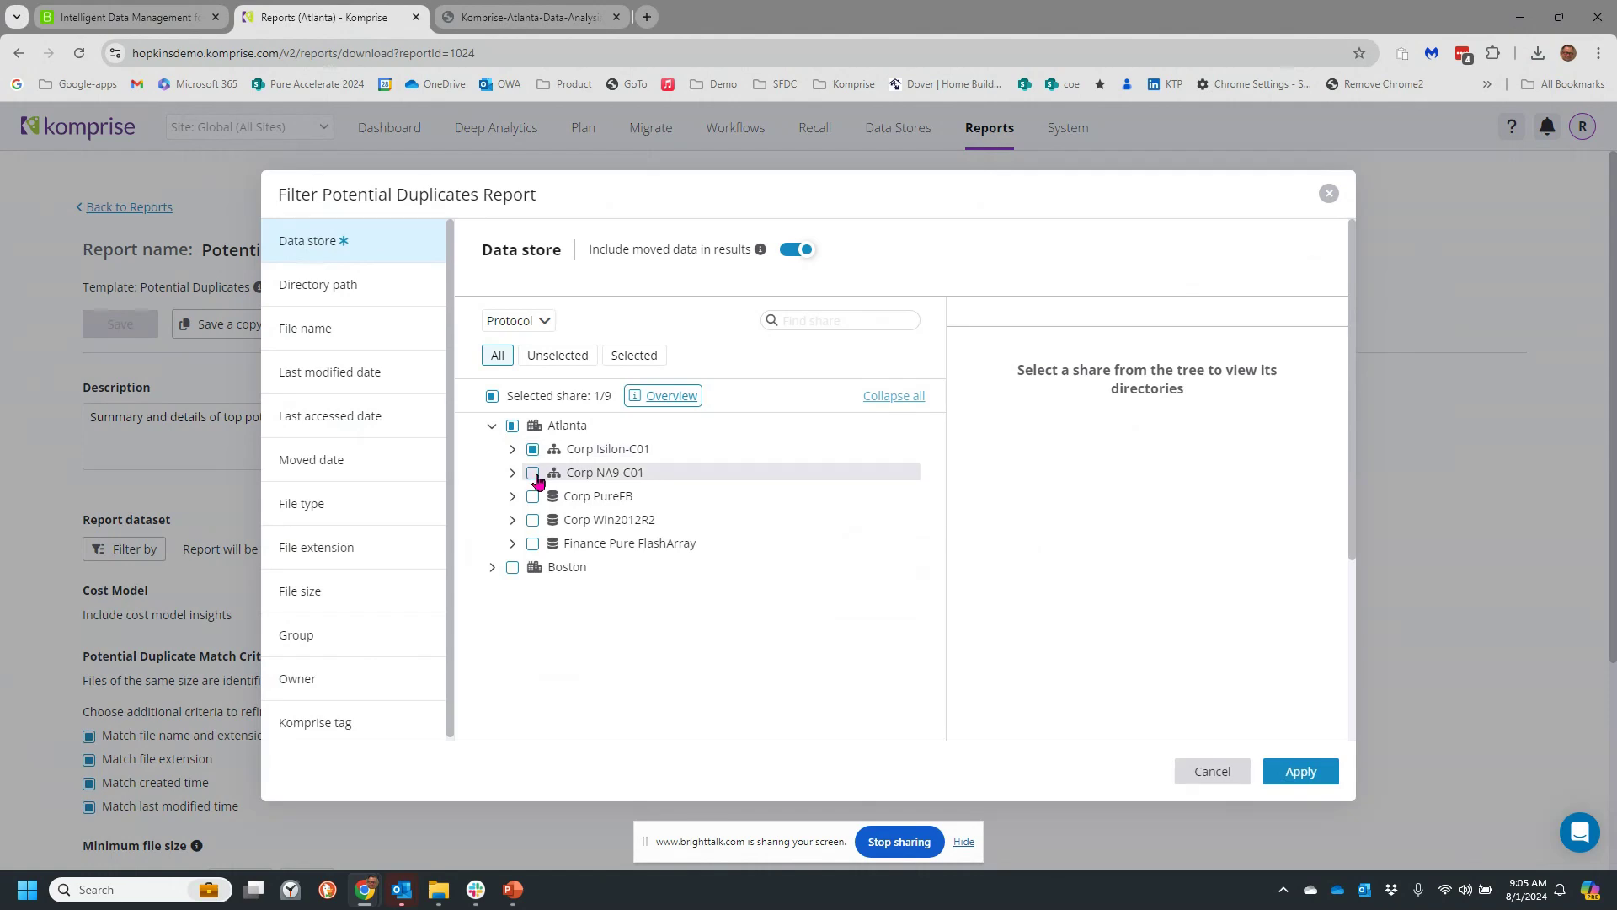
{"action": "left_click", "coordinate": [532, 473]}
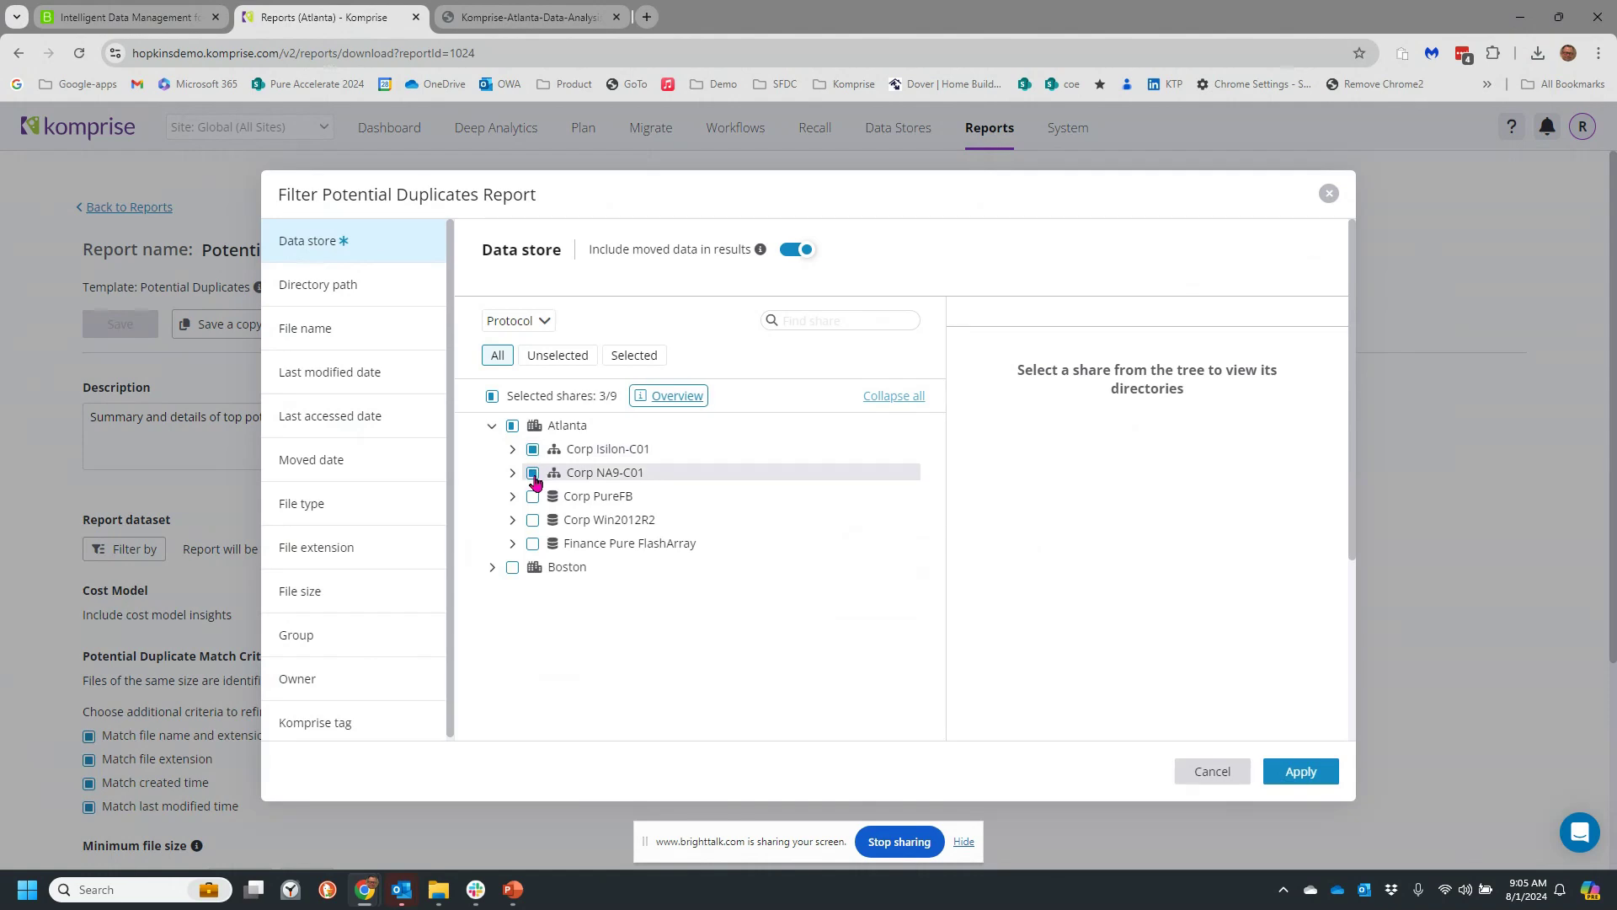
{"action": "left_click", "coordinate": [1297, 770]}
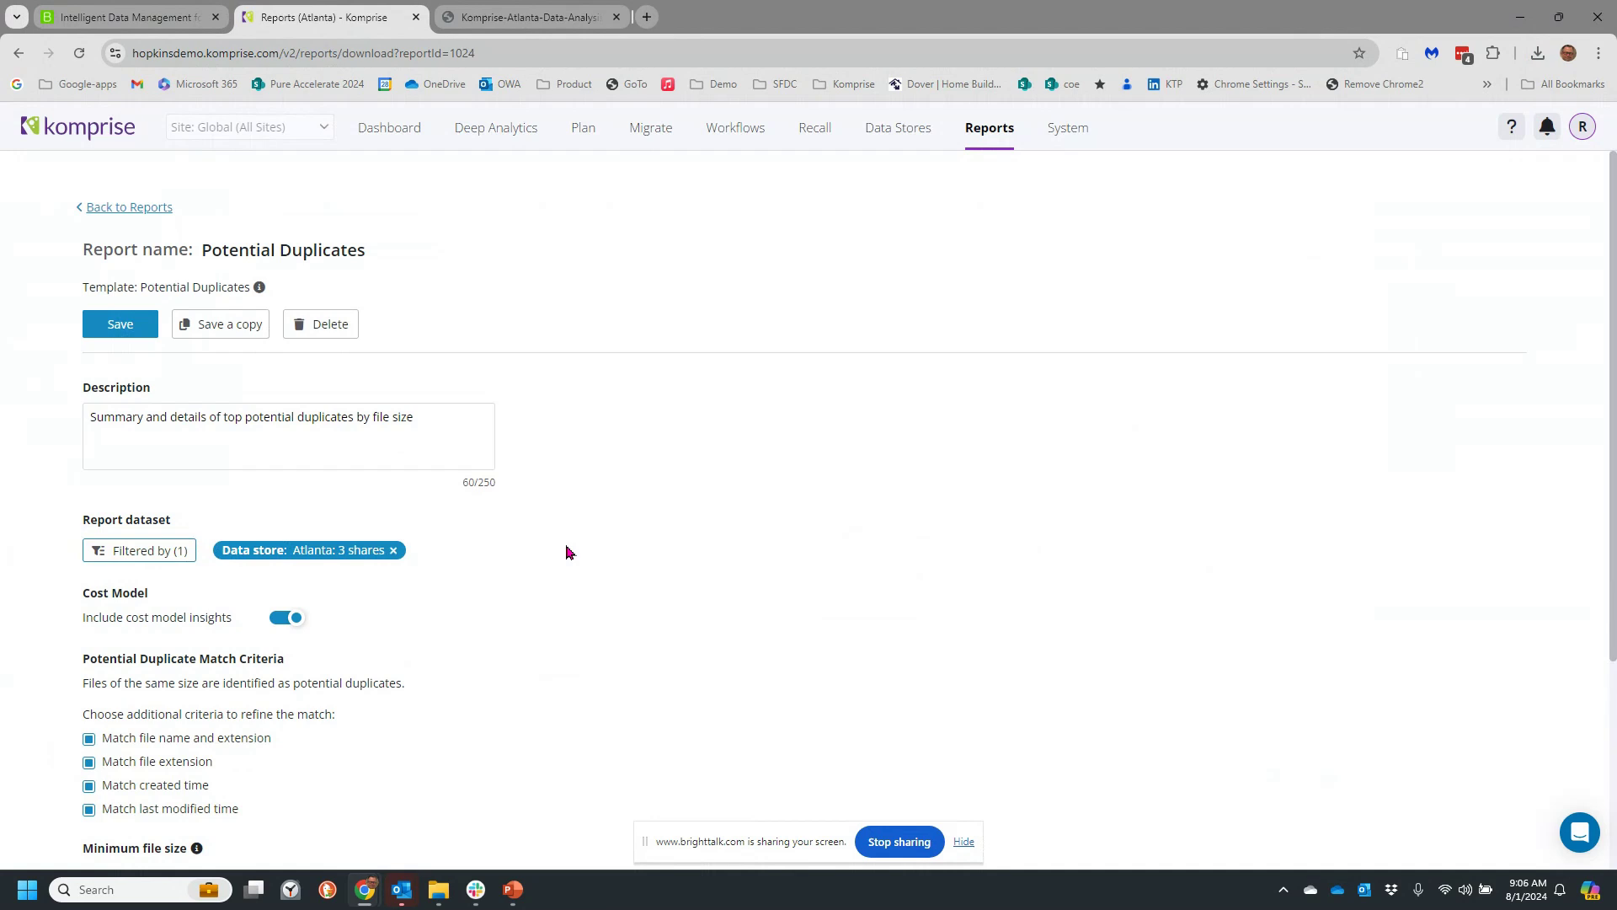
{"action": "scroll", "coordinate": [566, 552], "scroll_direction": "down", "scroll_amount": 3}
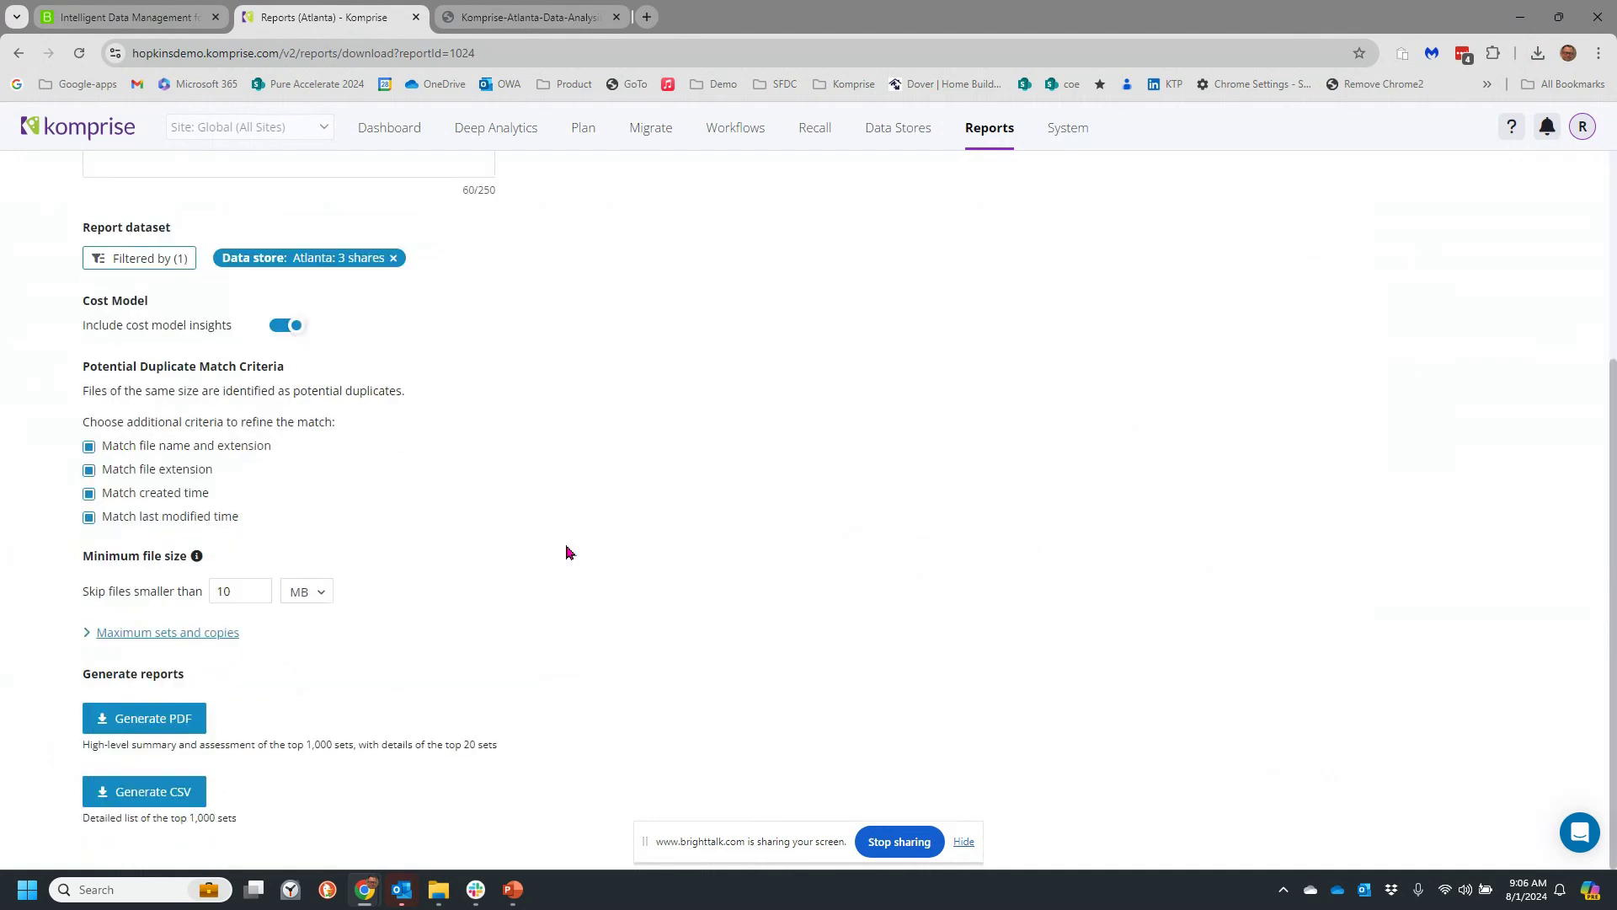
{"action": "left_click", "coordinate": [164, 721]}
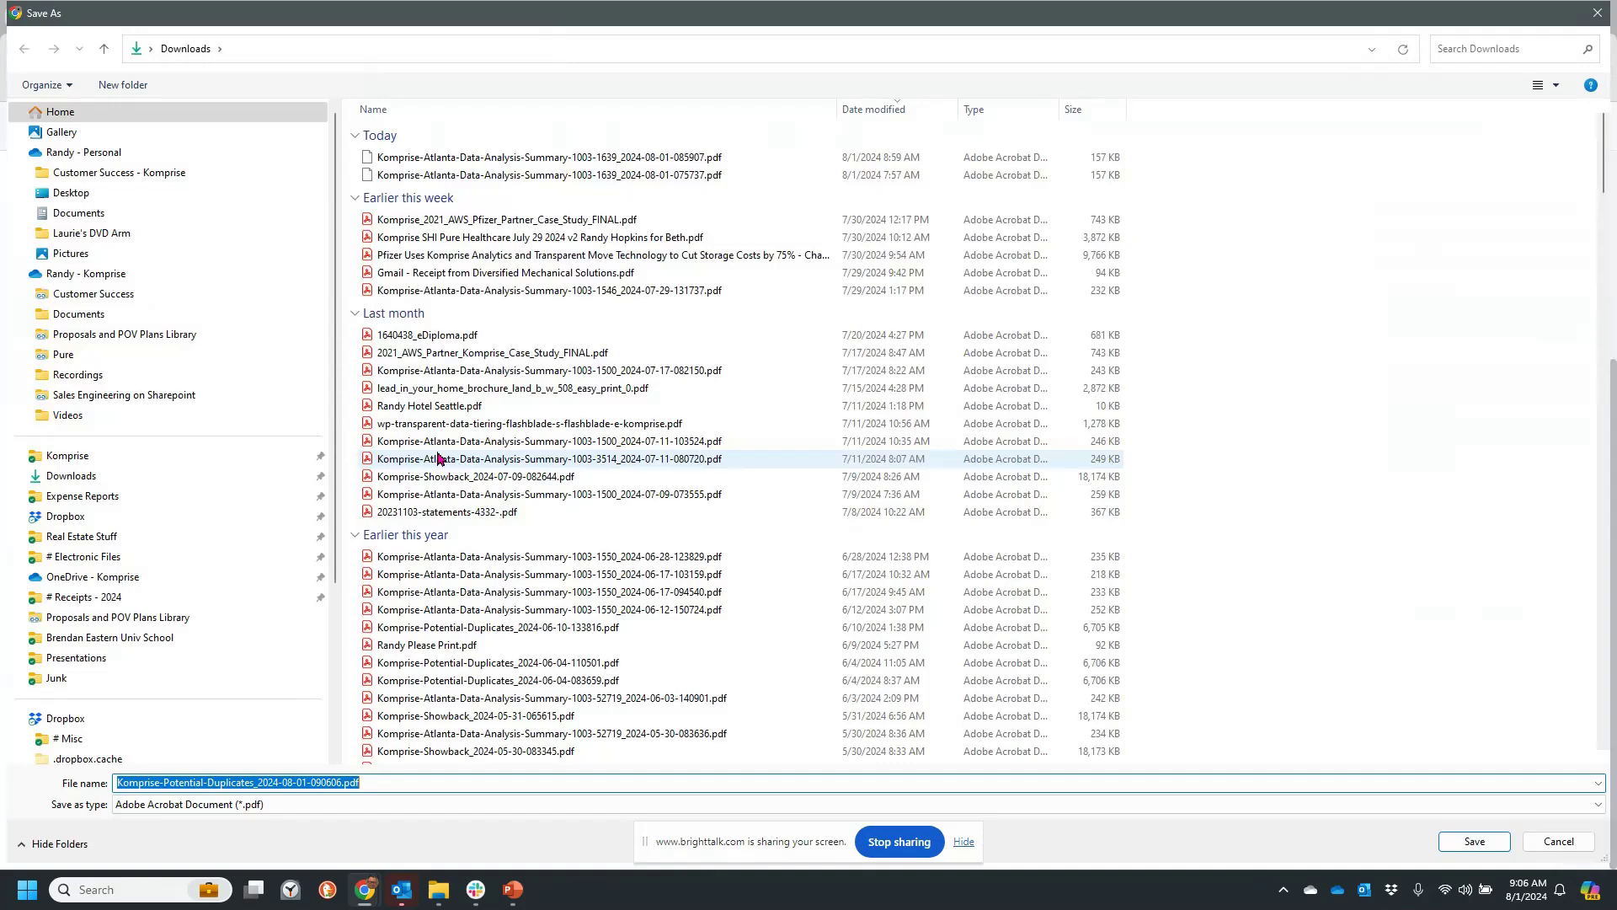
Step: Save Komprise-Potential-Duplicates_2024-08-01-090606.pdf to Downloads and open it in Chrome
{"action": "key", "text": "Return"}
{"action": "left_click", "coordinate": [1512, 100]}
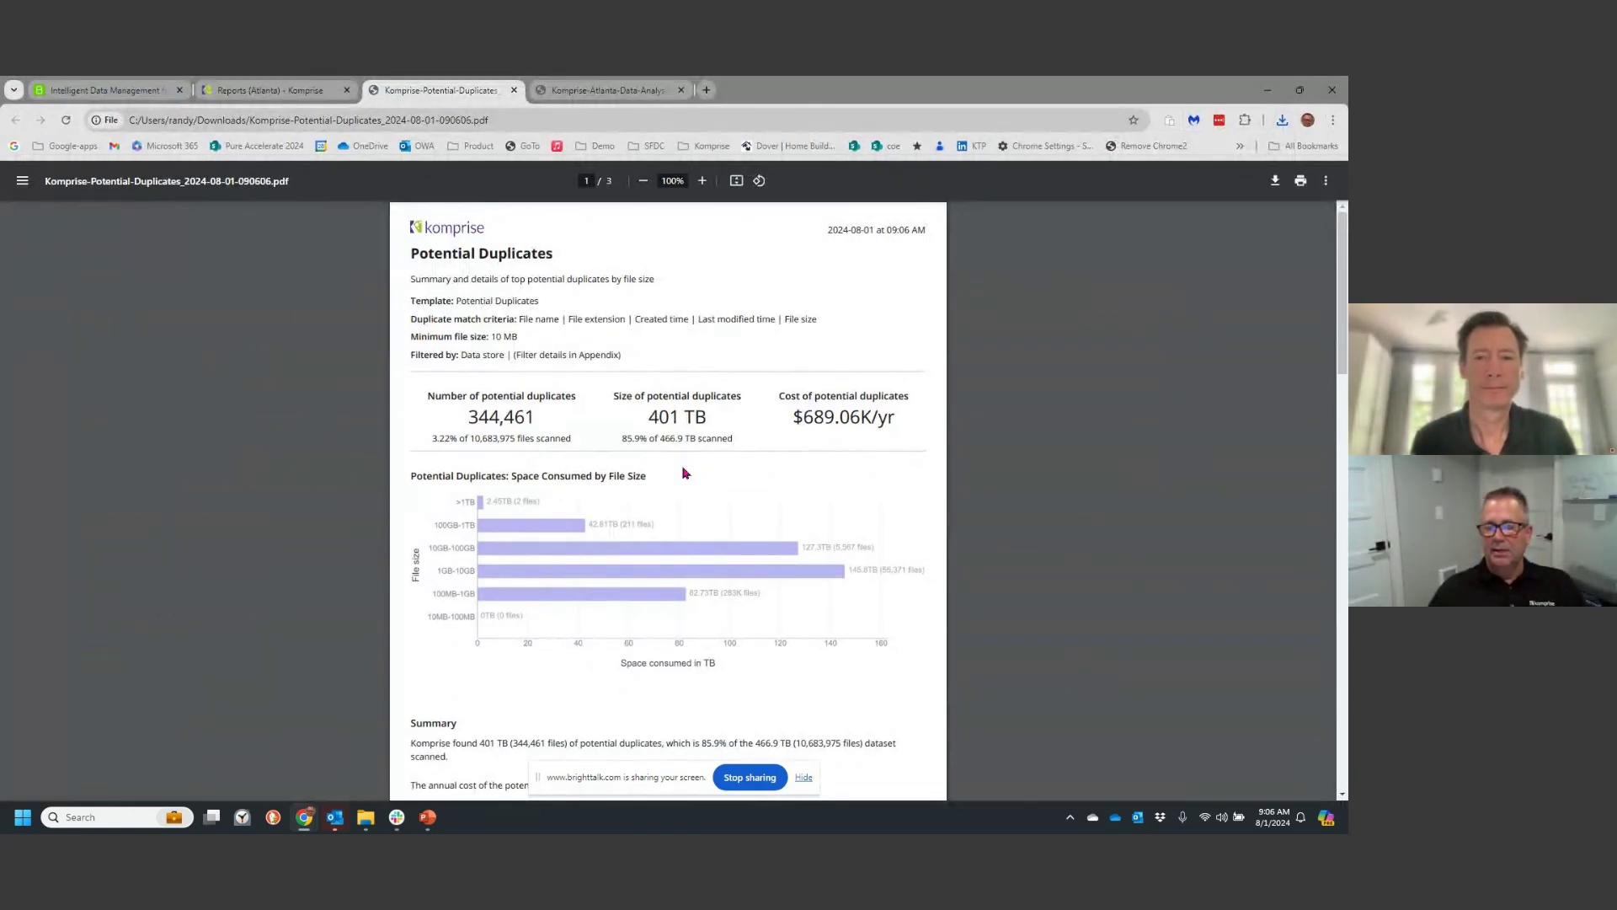
Step: Review the PDF's duplicate summary, then go back to Komprise Data Stores, discarding the unsaved report filter
{"action": "scroll", "coordinate": [686, 529], "scroll_direction": "down", "scroll_amount": 2}
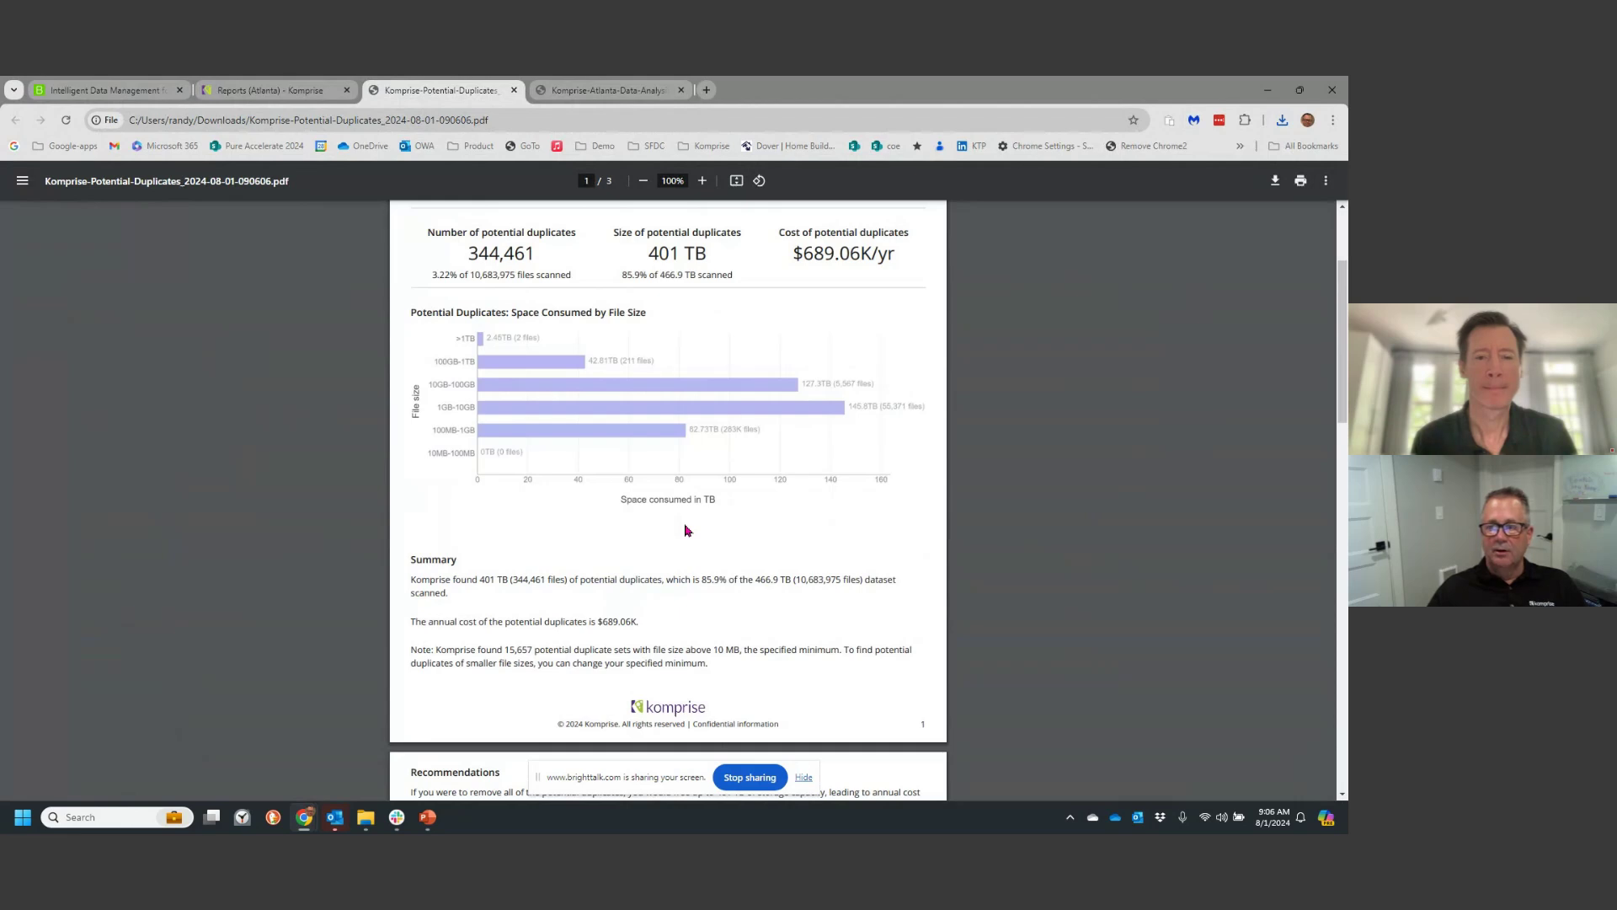
{"action": "scroll", "coordinate": [685, 531], "scroll_direction": "down", "scroll_amount": 1}
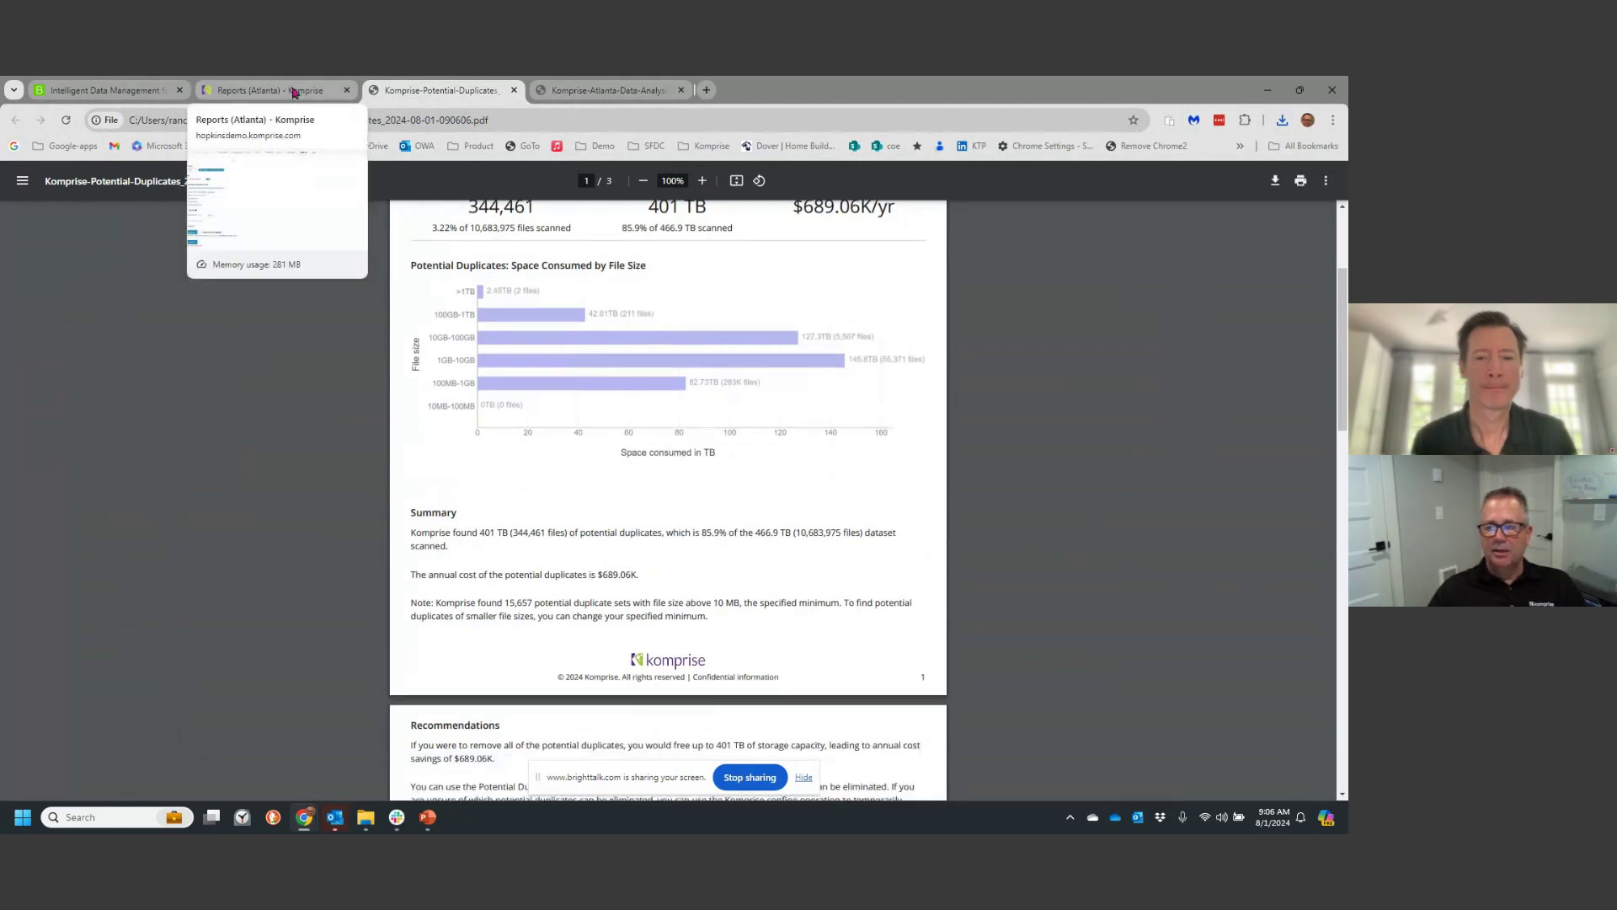
{"action": "left_click", "coordinate": [294, 92]}
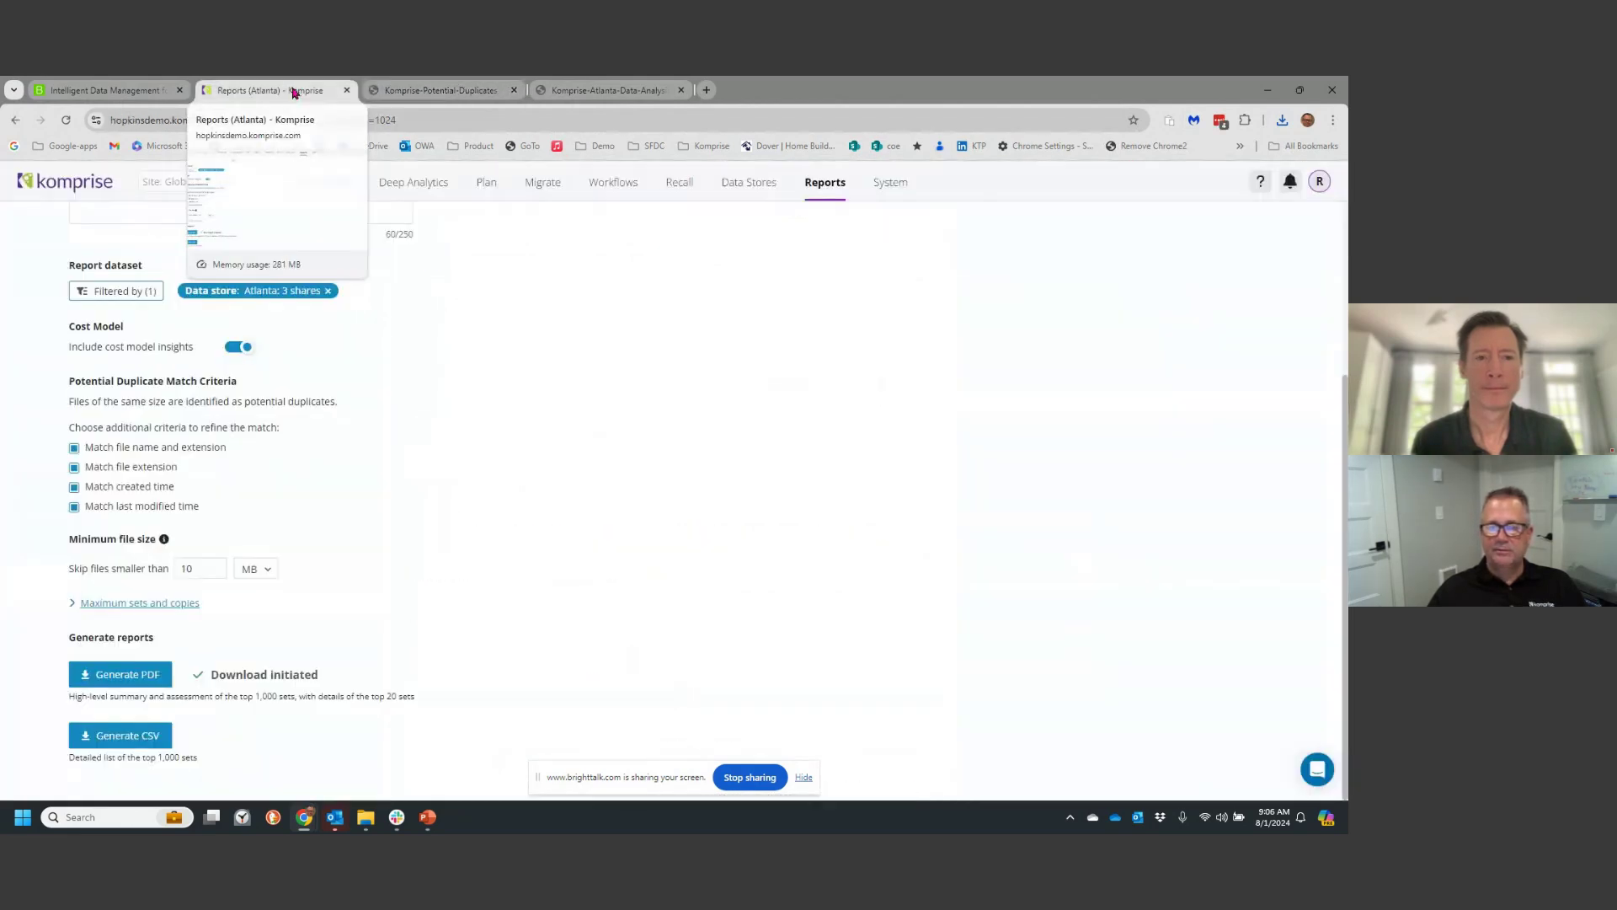
{"action": "scroll", "coordinate": [681, 587], "scroll_direction": "up", "scroll_amount": 3}
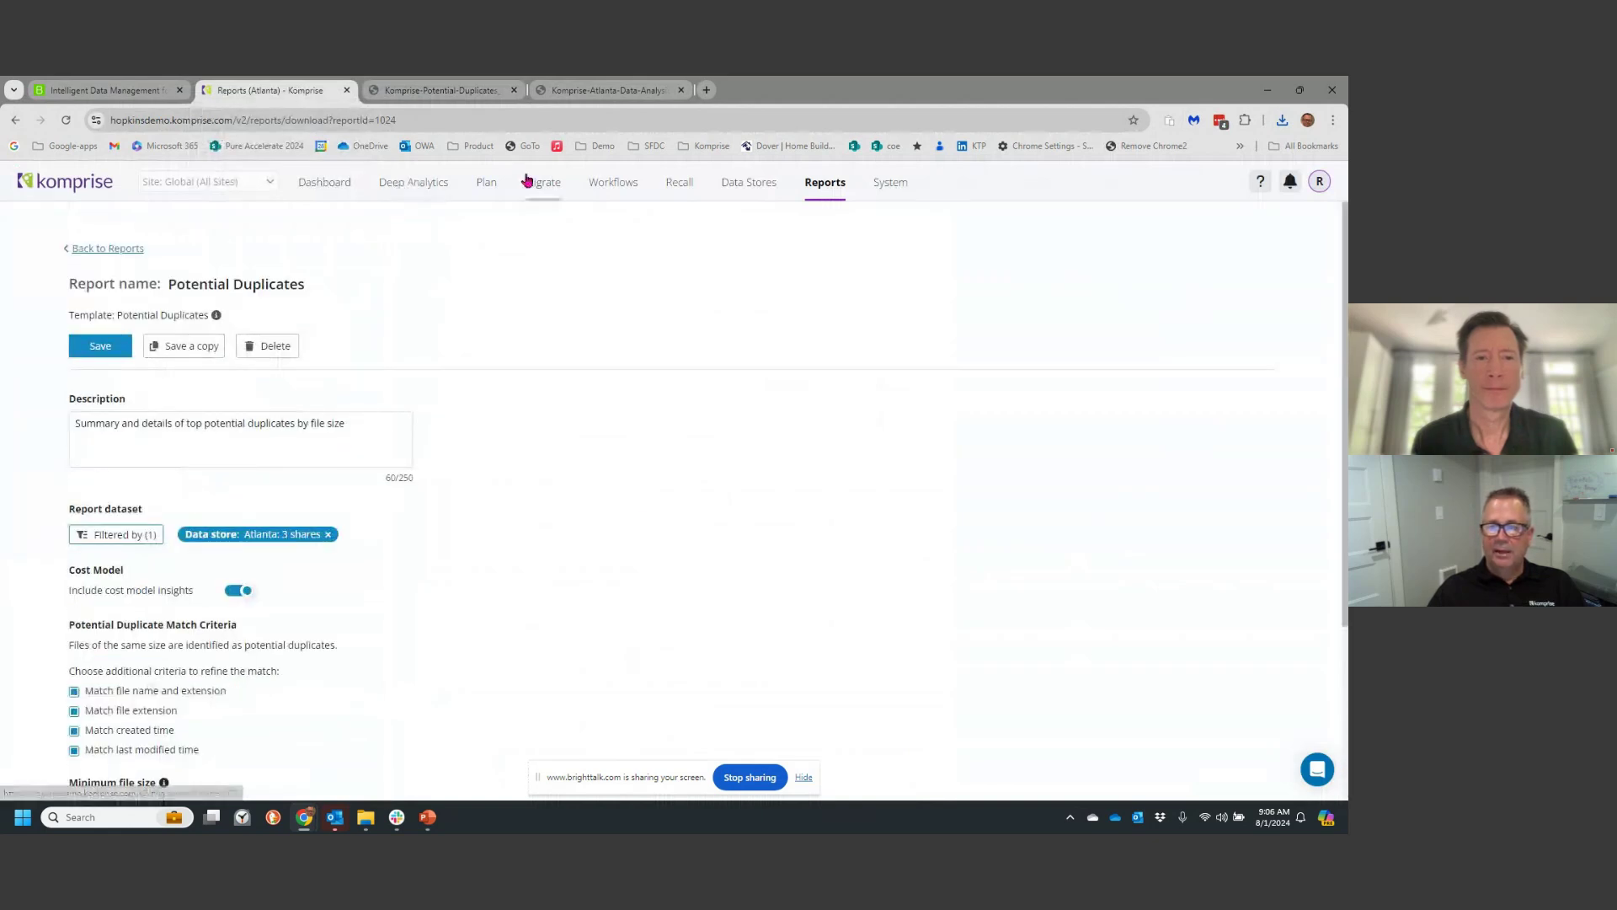
{"action": "left_click", "coordinate": [741, 193]}
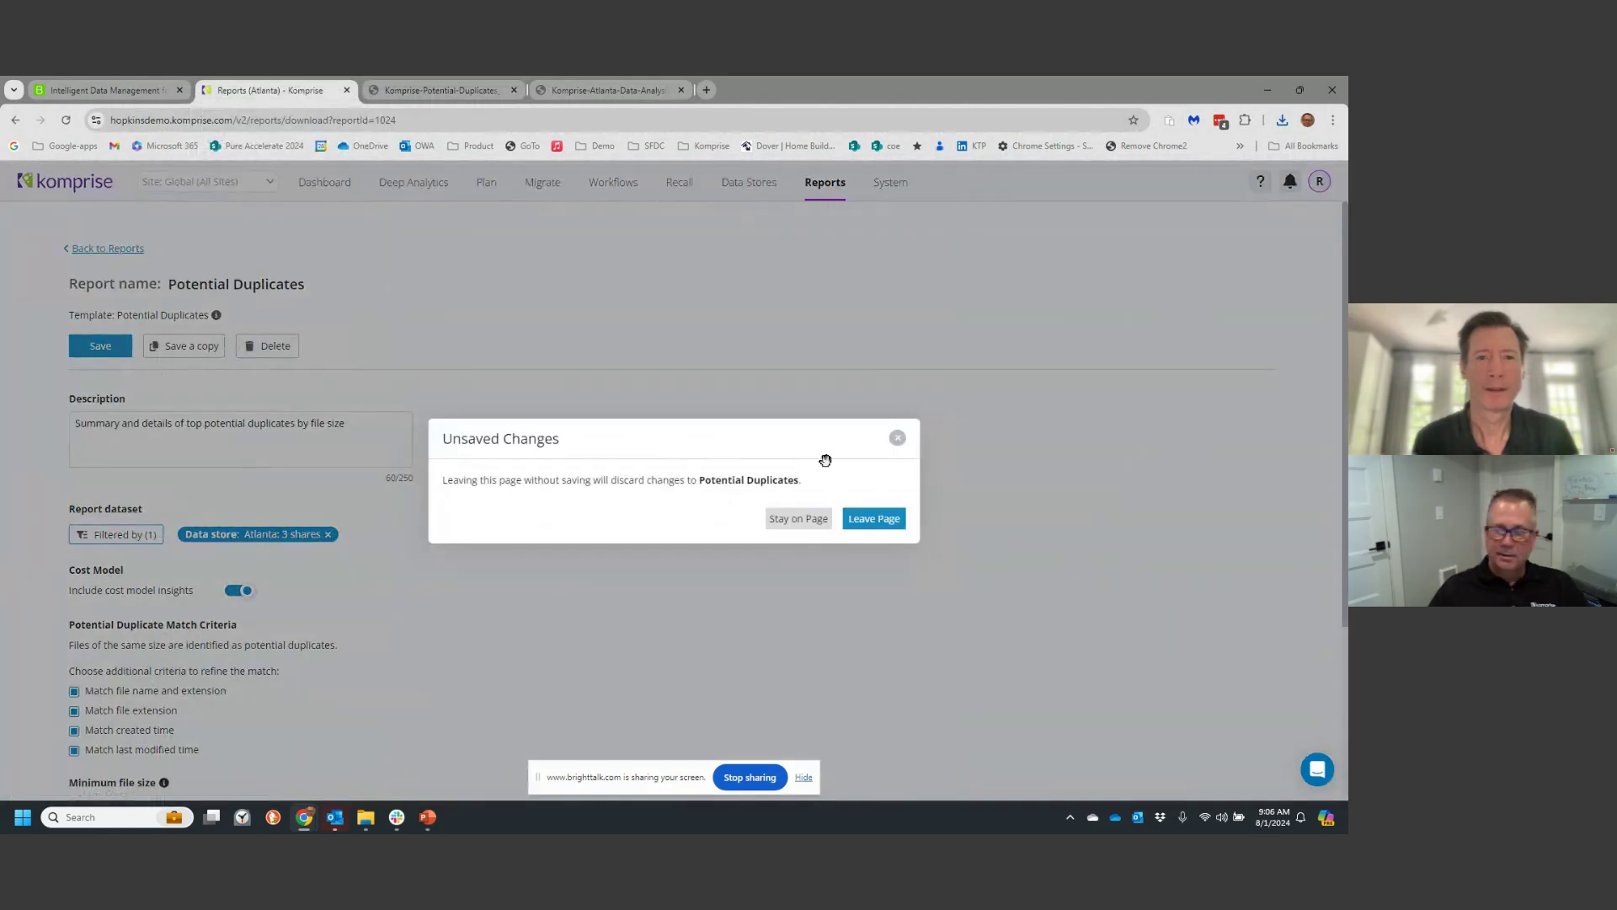
{"action": "left_click", "coordinate": [885, 523]}
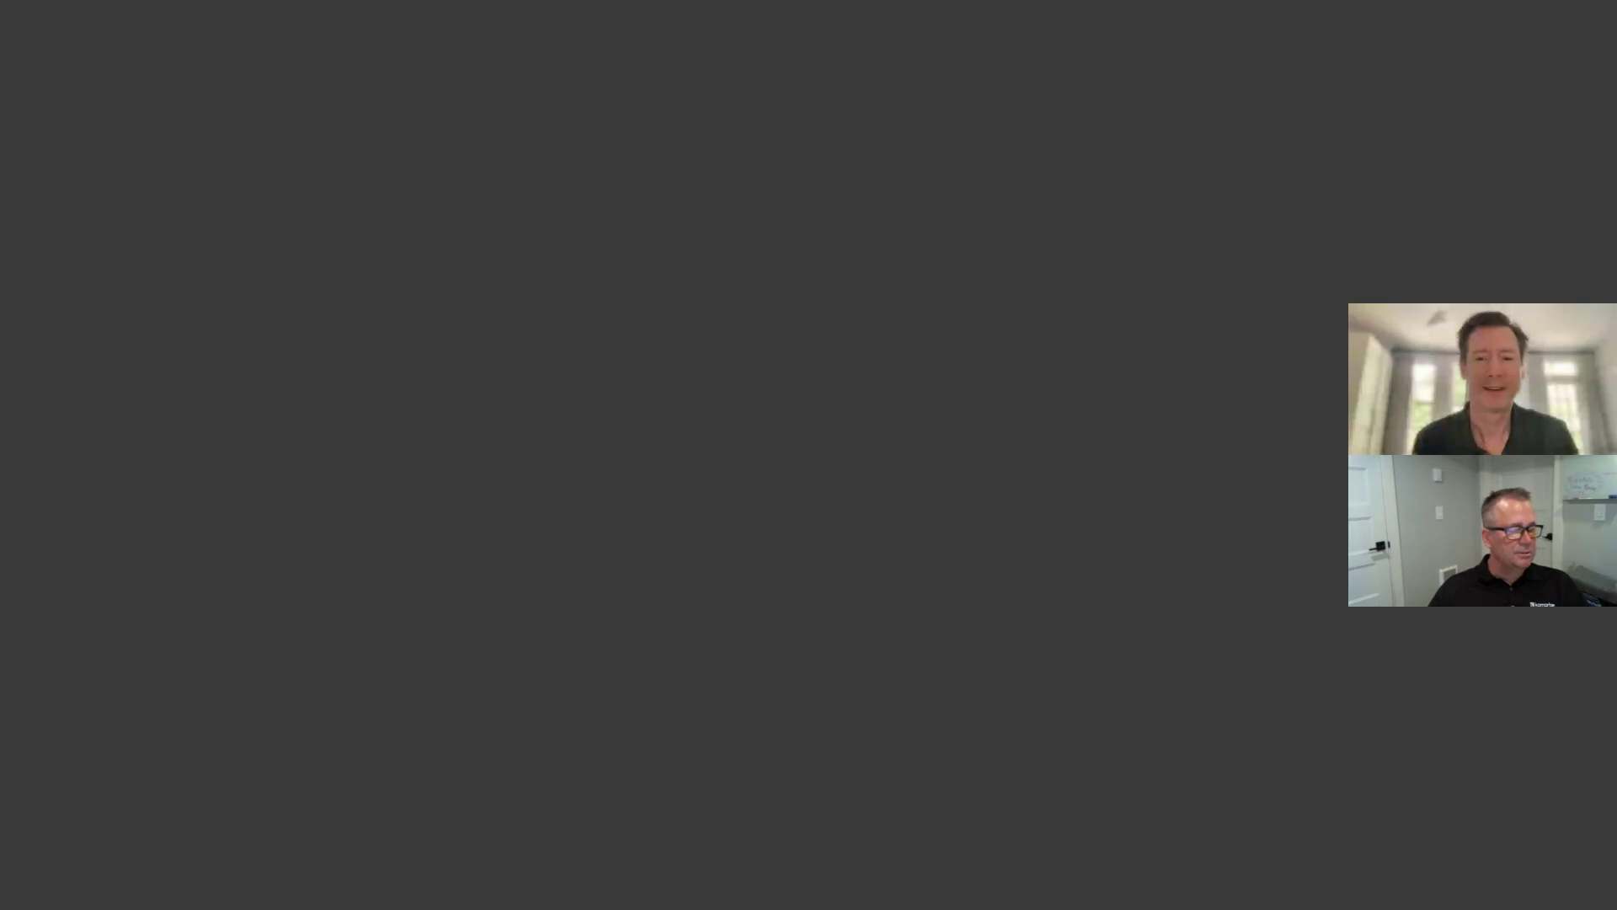